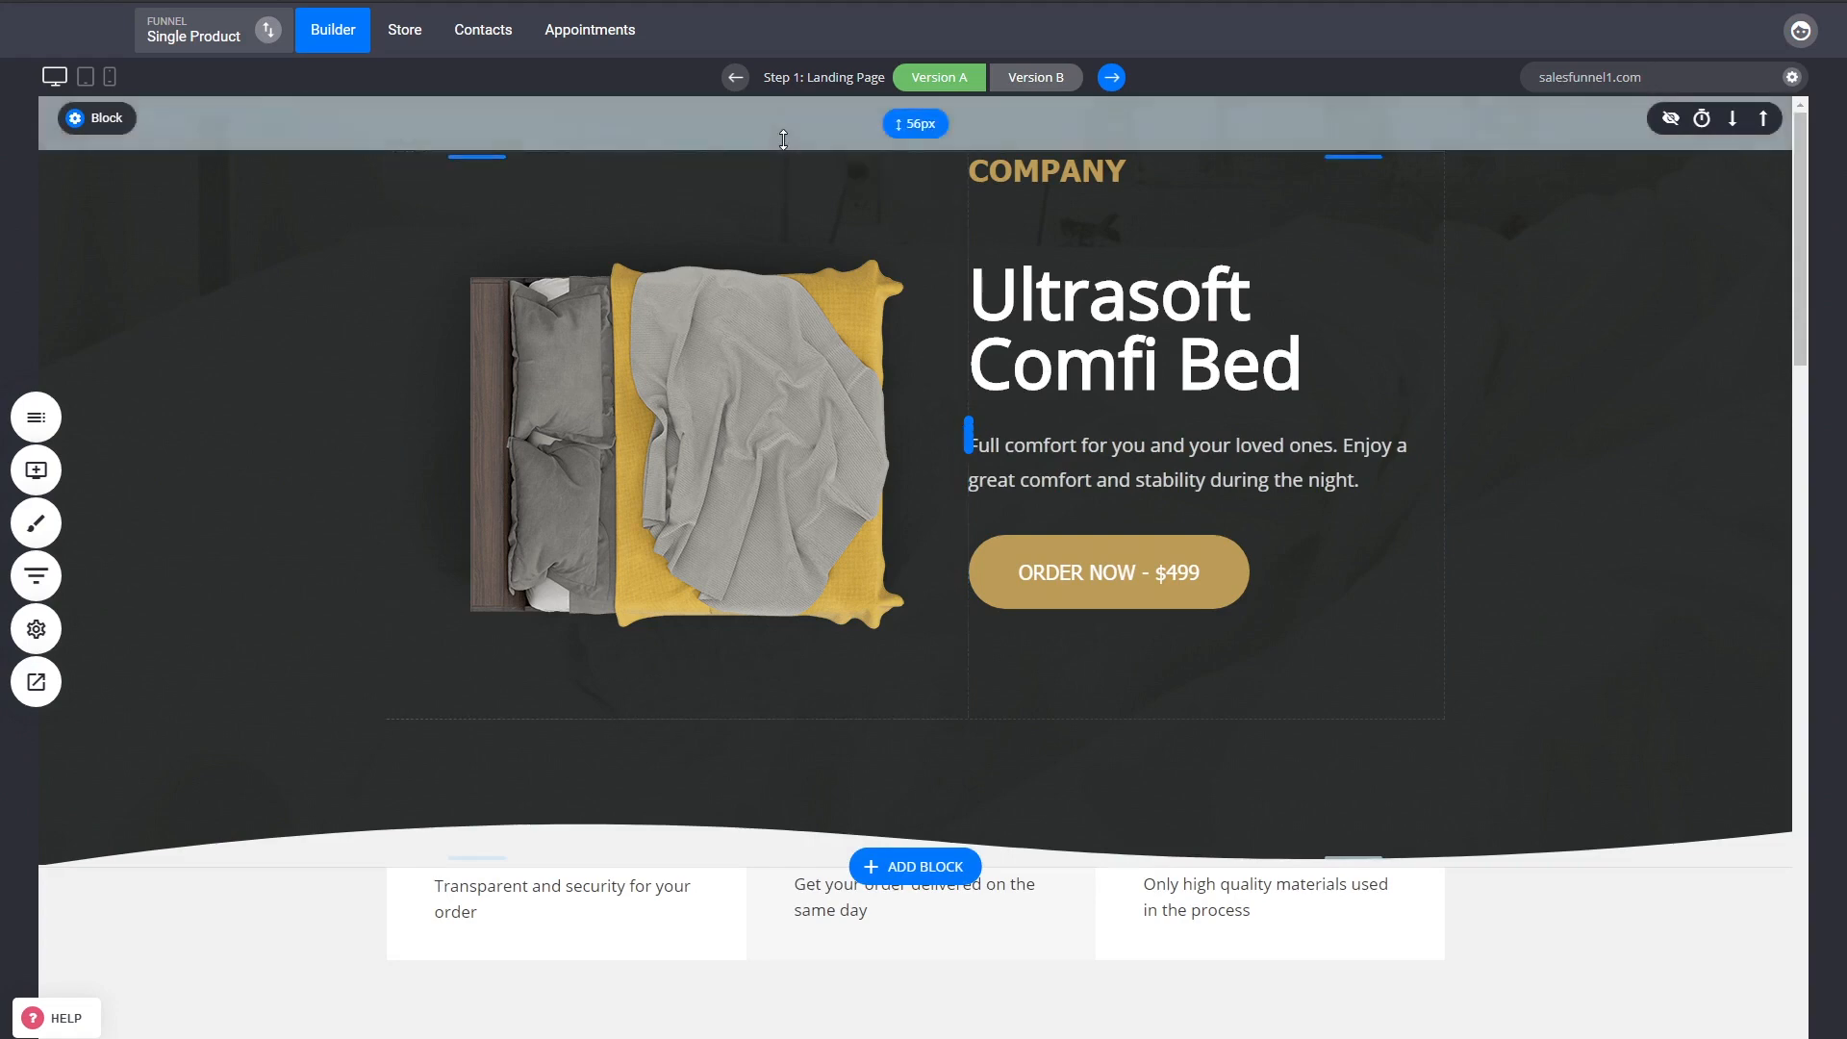
Slightly reduce the hero block's top spacing and check the editing options of its bed image and heading
left_click_drag(792, 139, 792, 128)
left_click(611, 400)
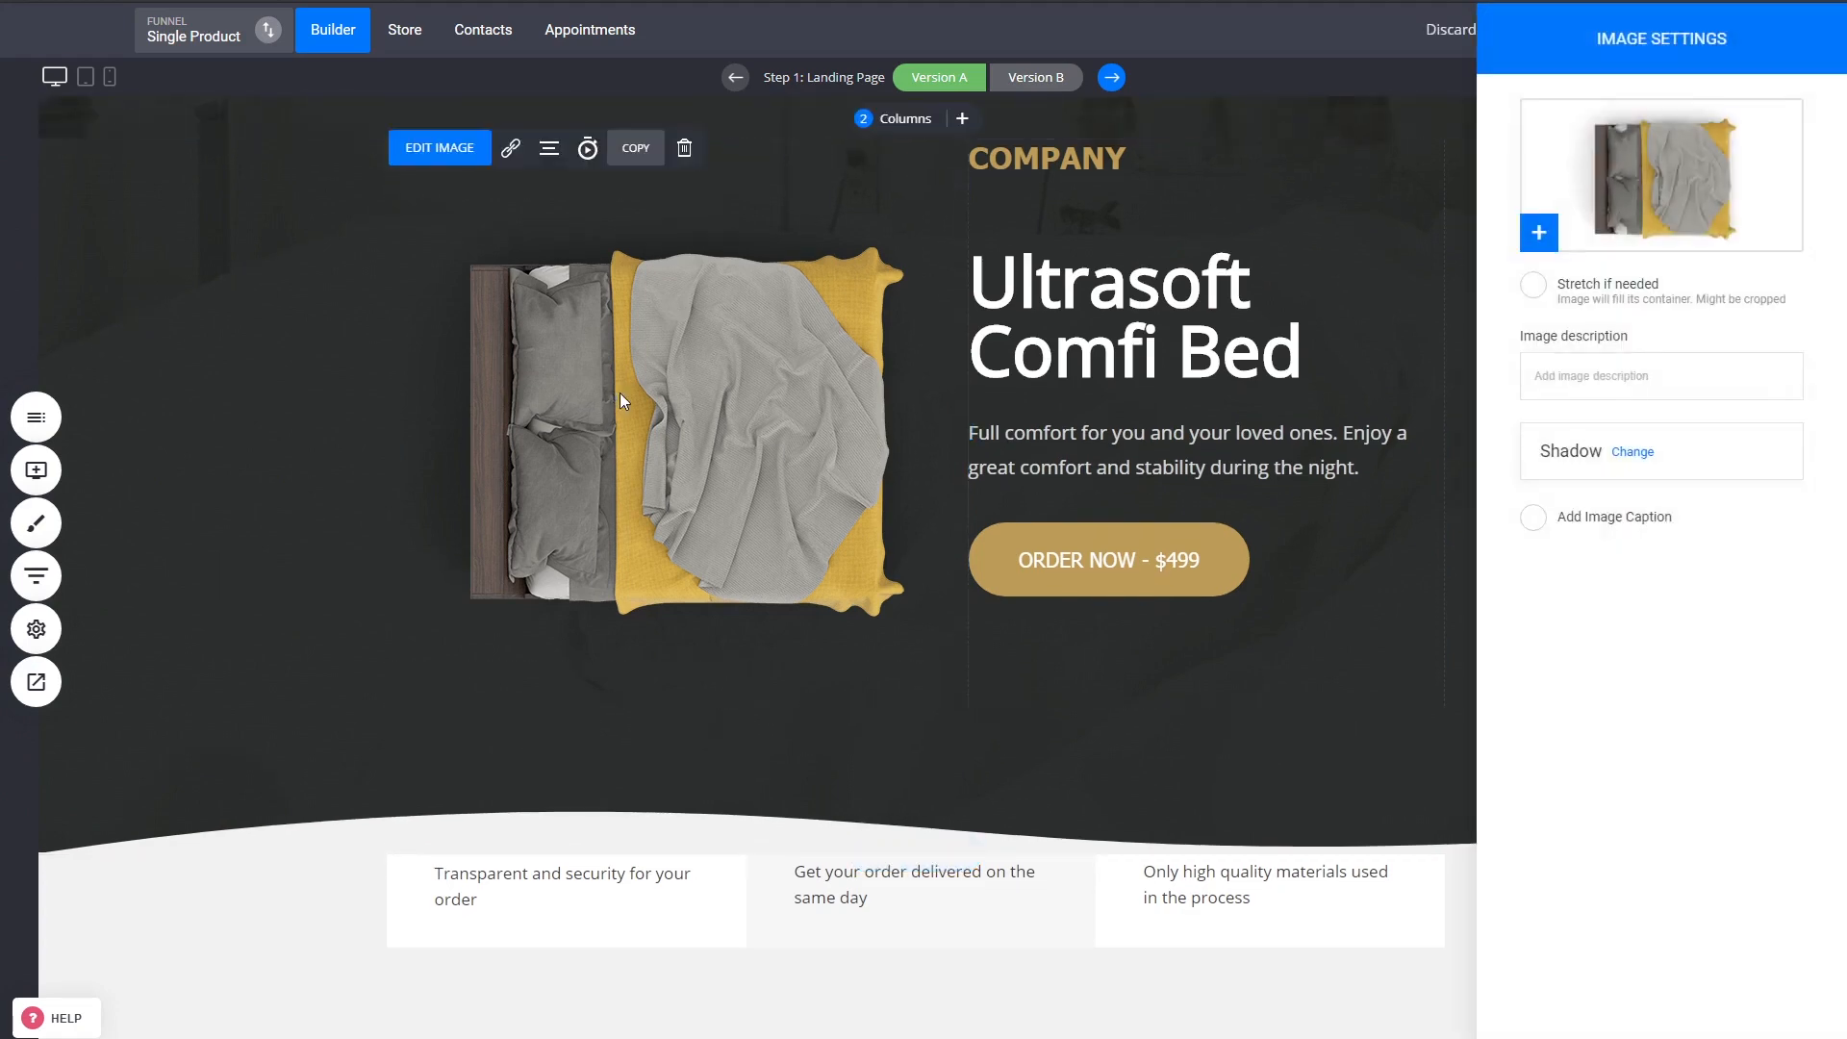
left_click(1154, 330)
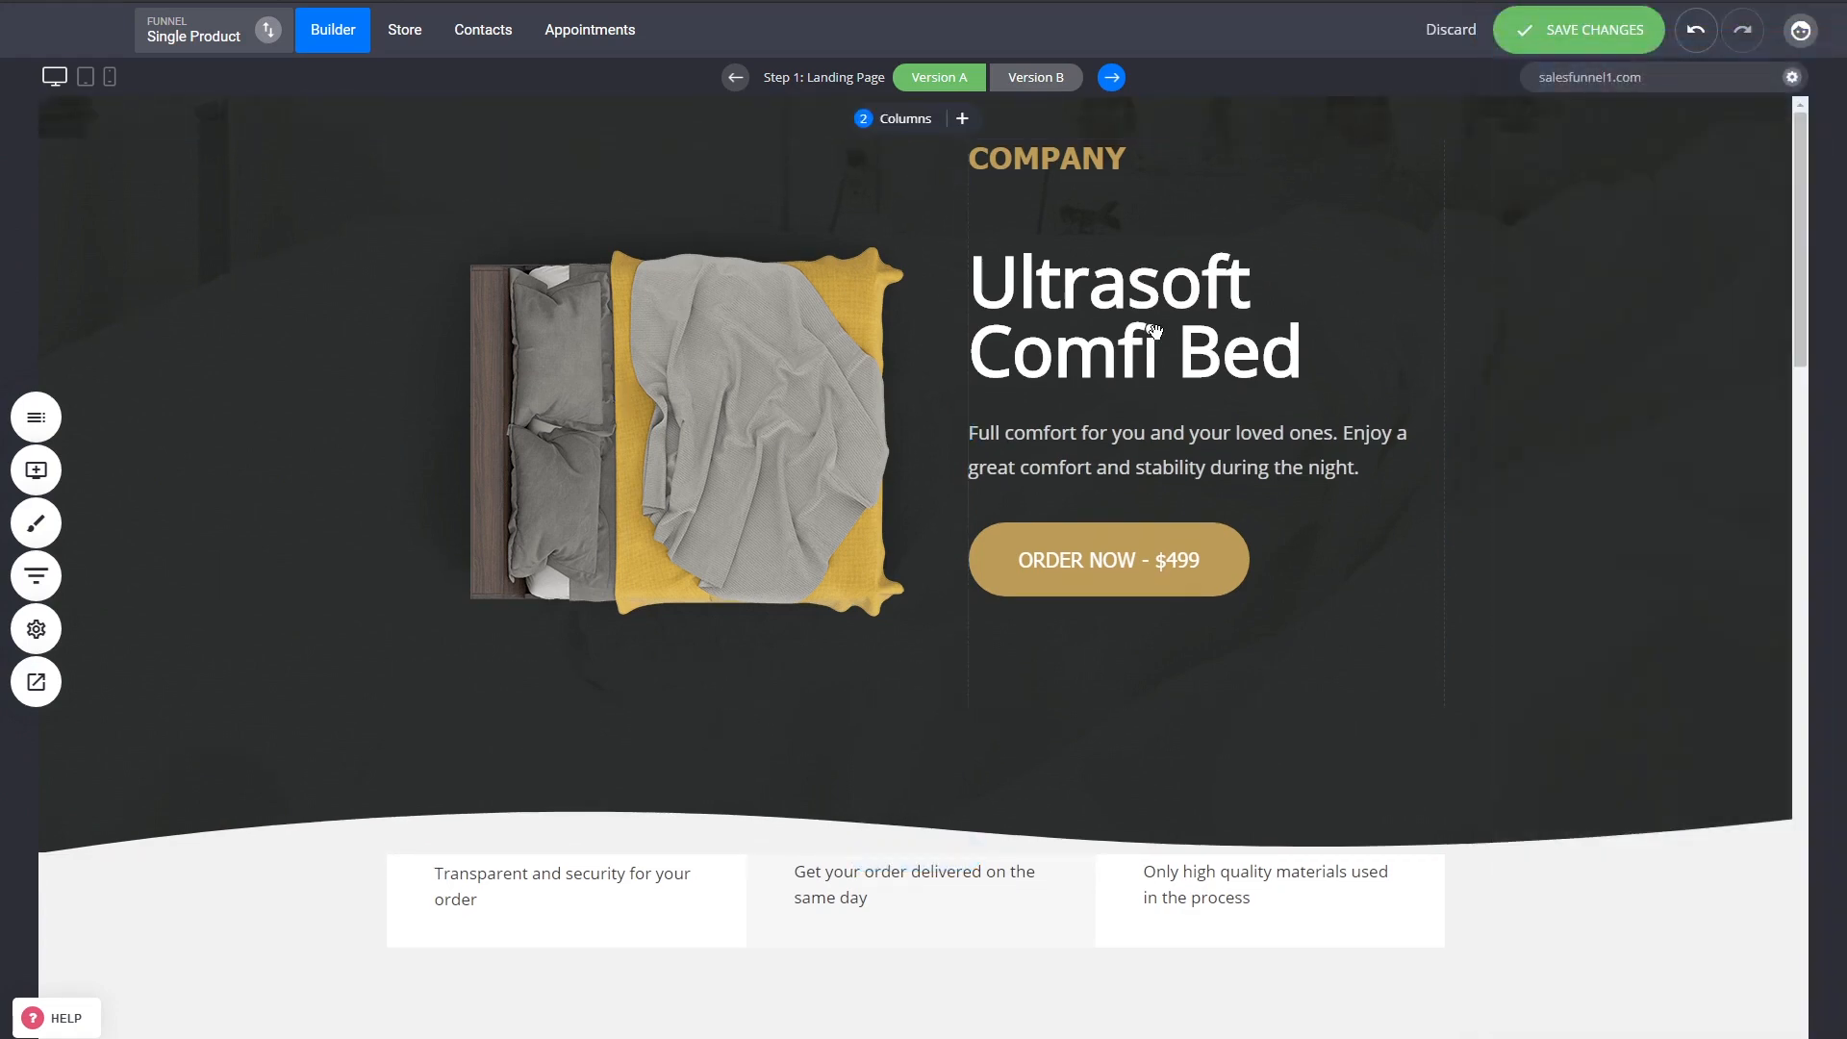
triple_click(1156, 330)
left_click(1553, 379)
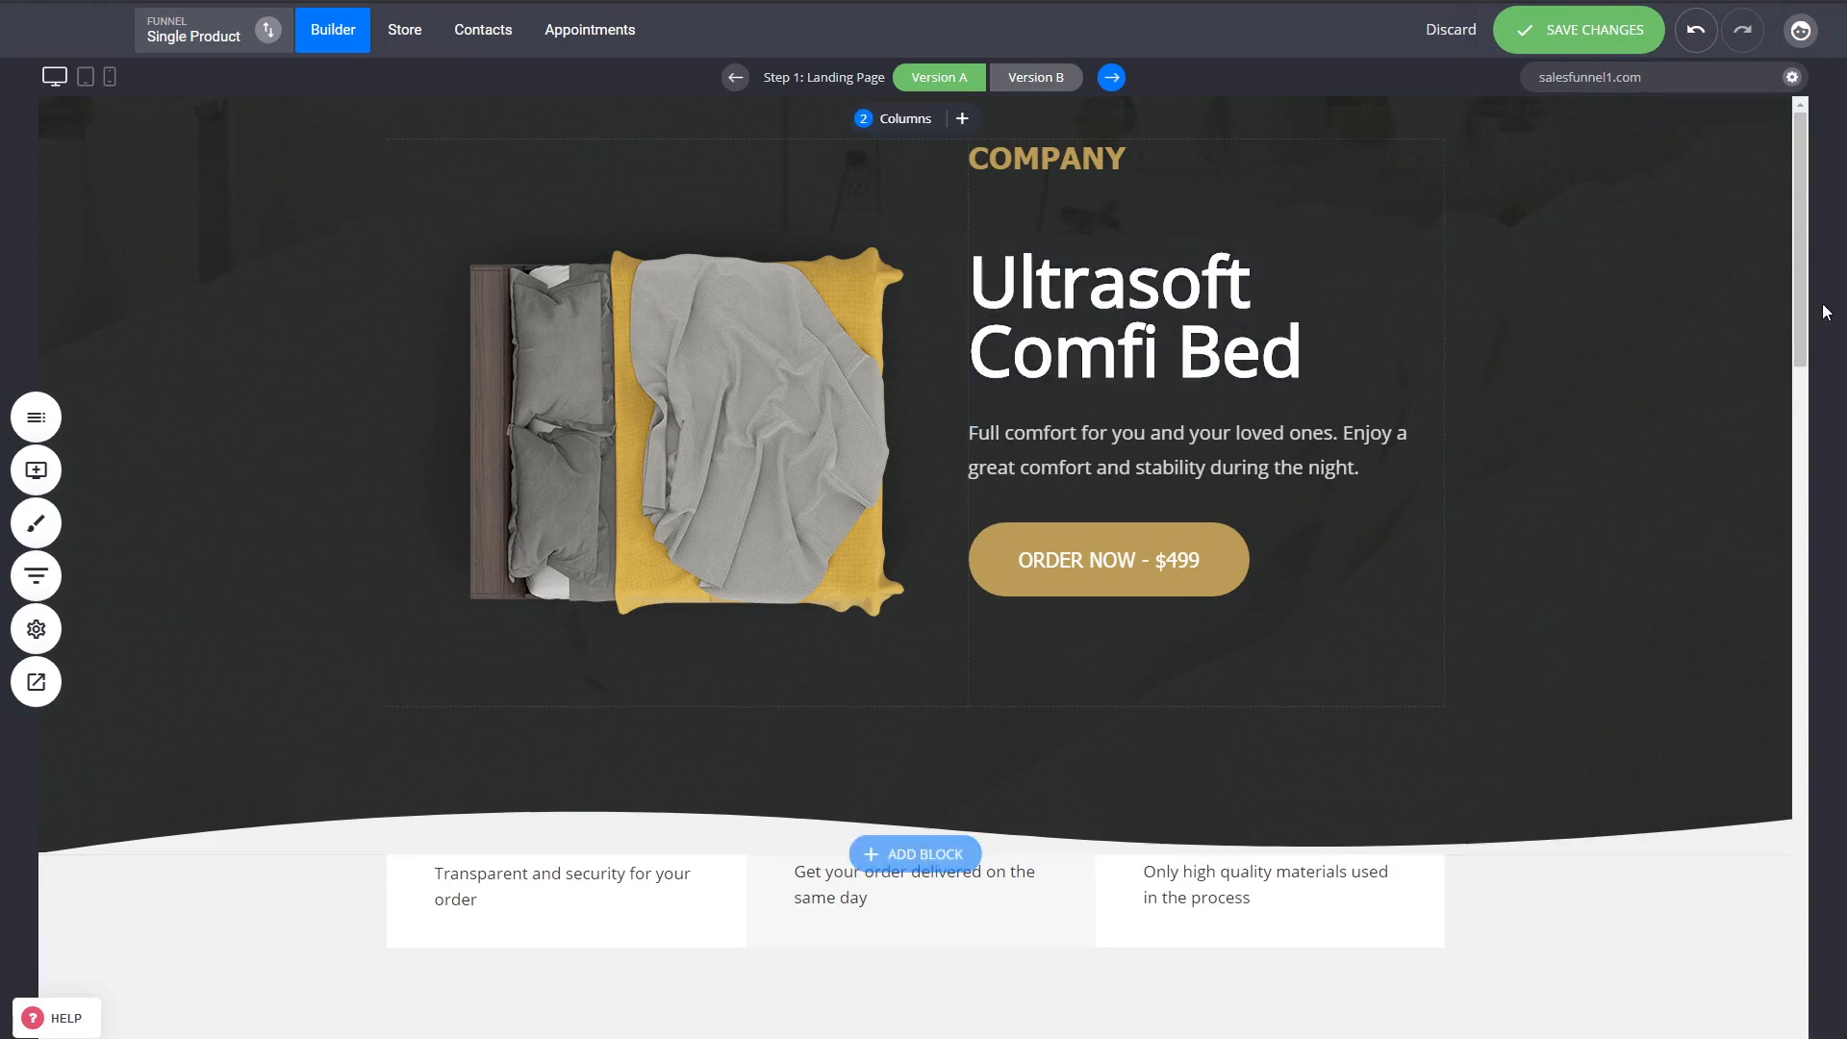
Examine the landing page's sections from the hero block down to the closing Ultimate Comfort order section
scroll(1795, 290, "down", 1)
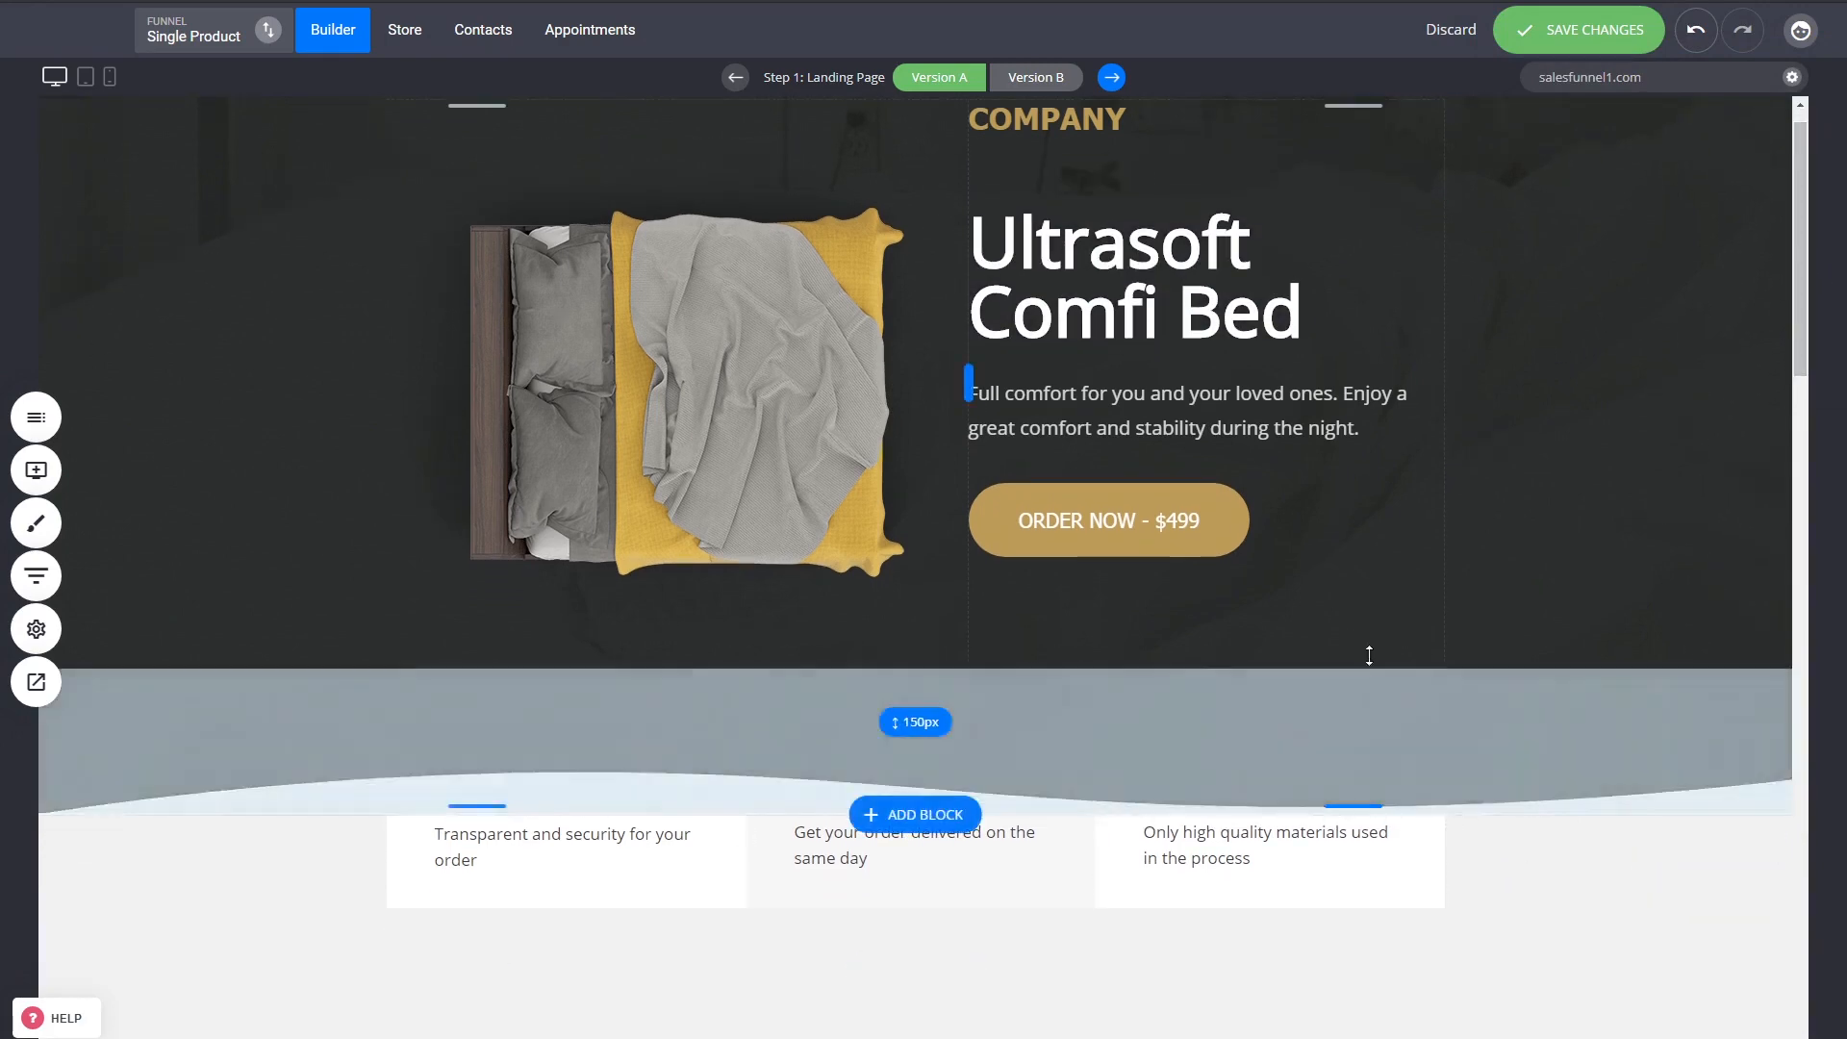
scroll(1614, 319, "up", 1)
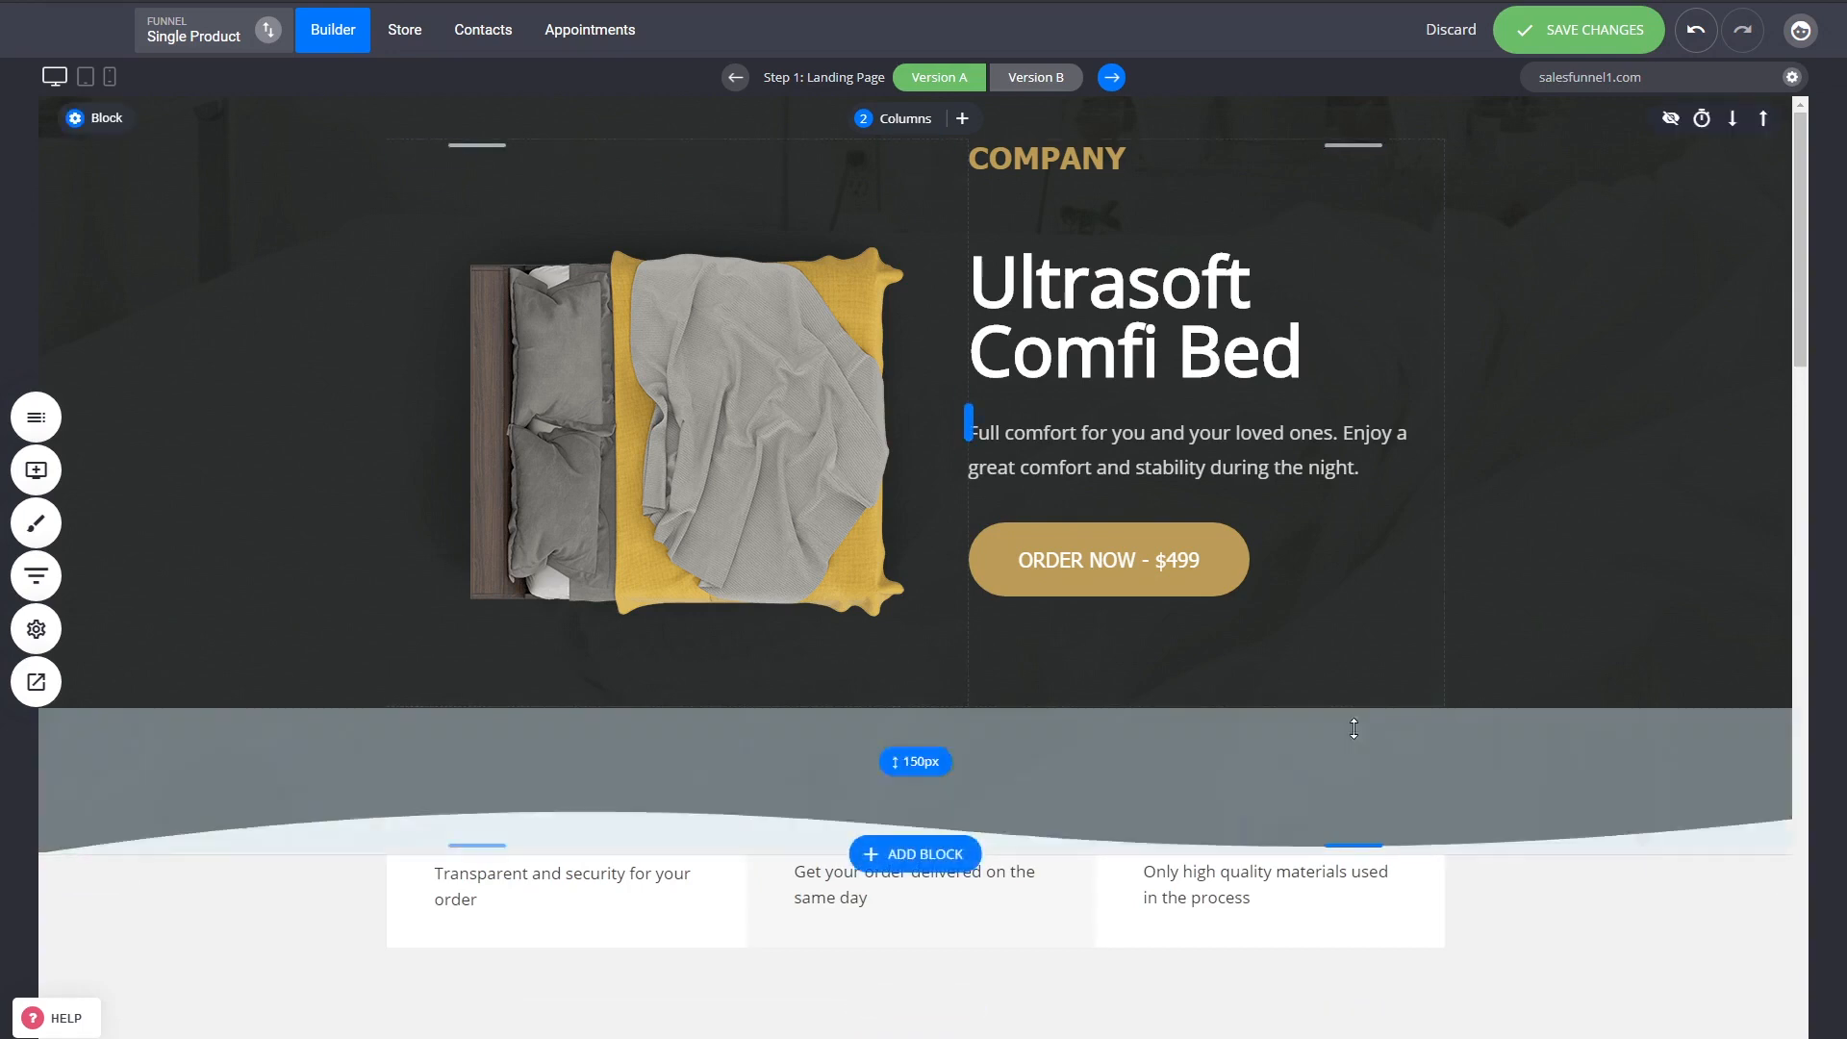
scroll(1572, 616, "down", 1)
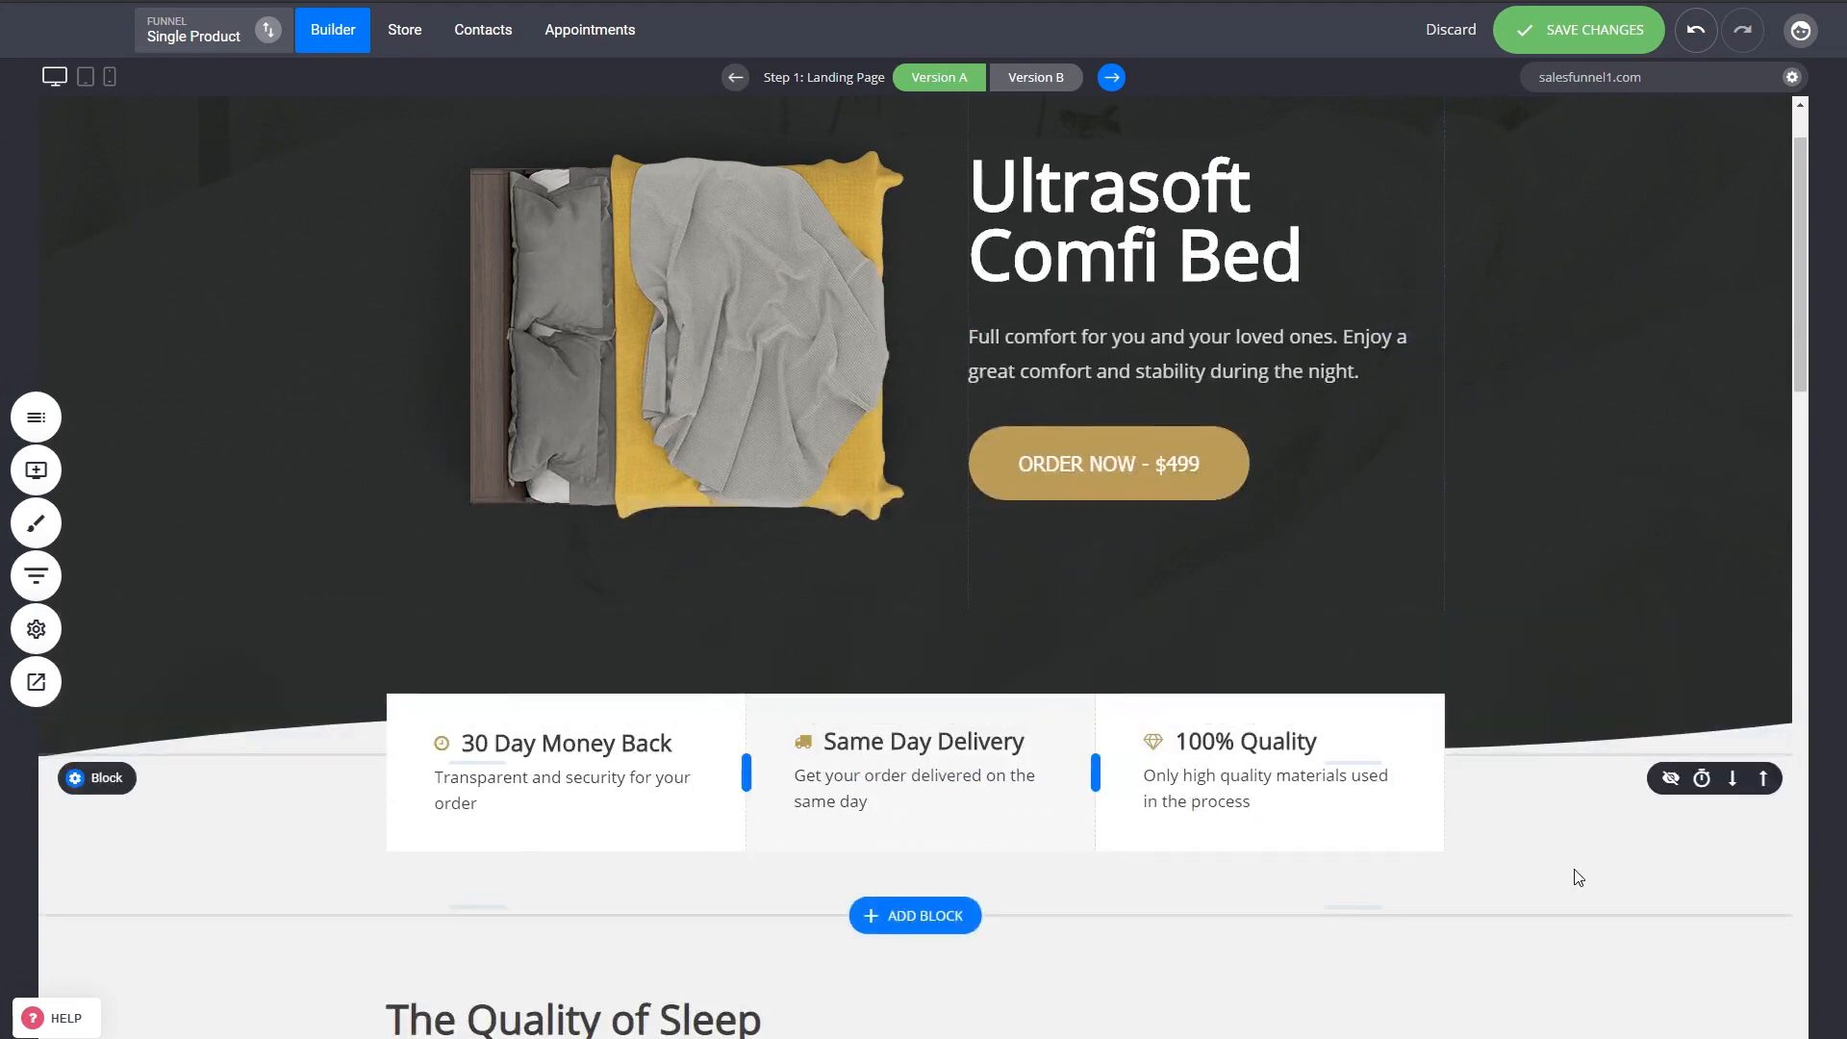
scroll(1577, 877, "down", 3)
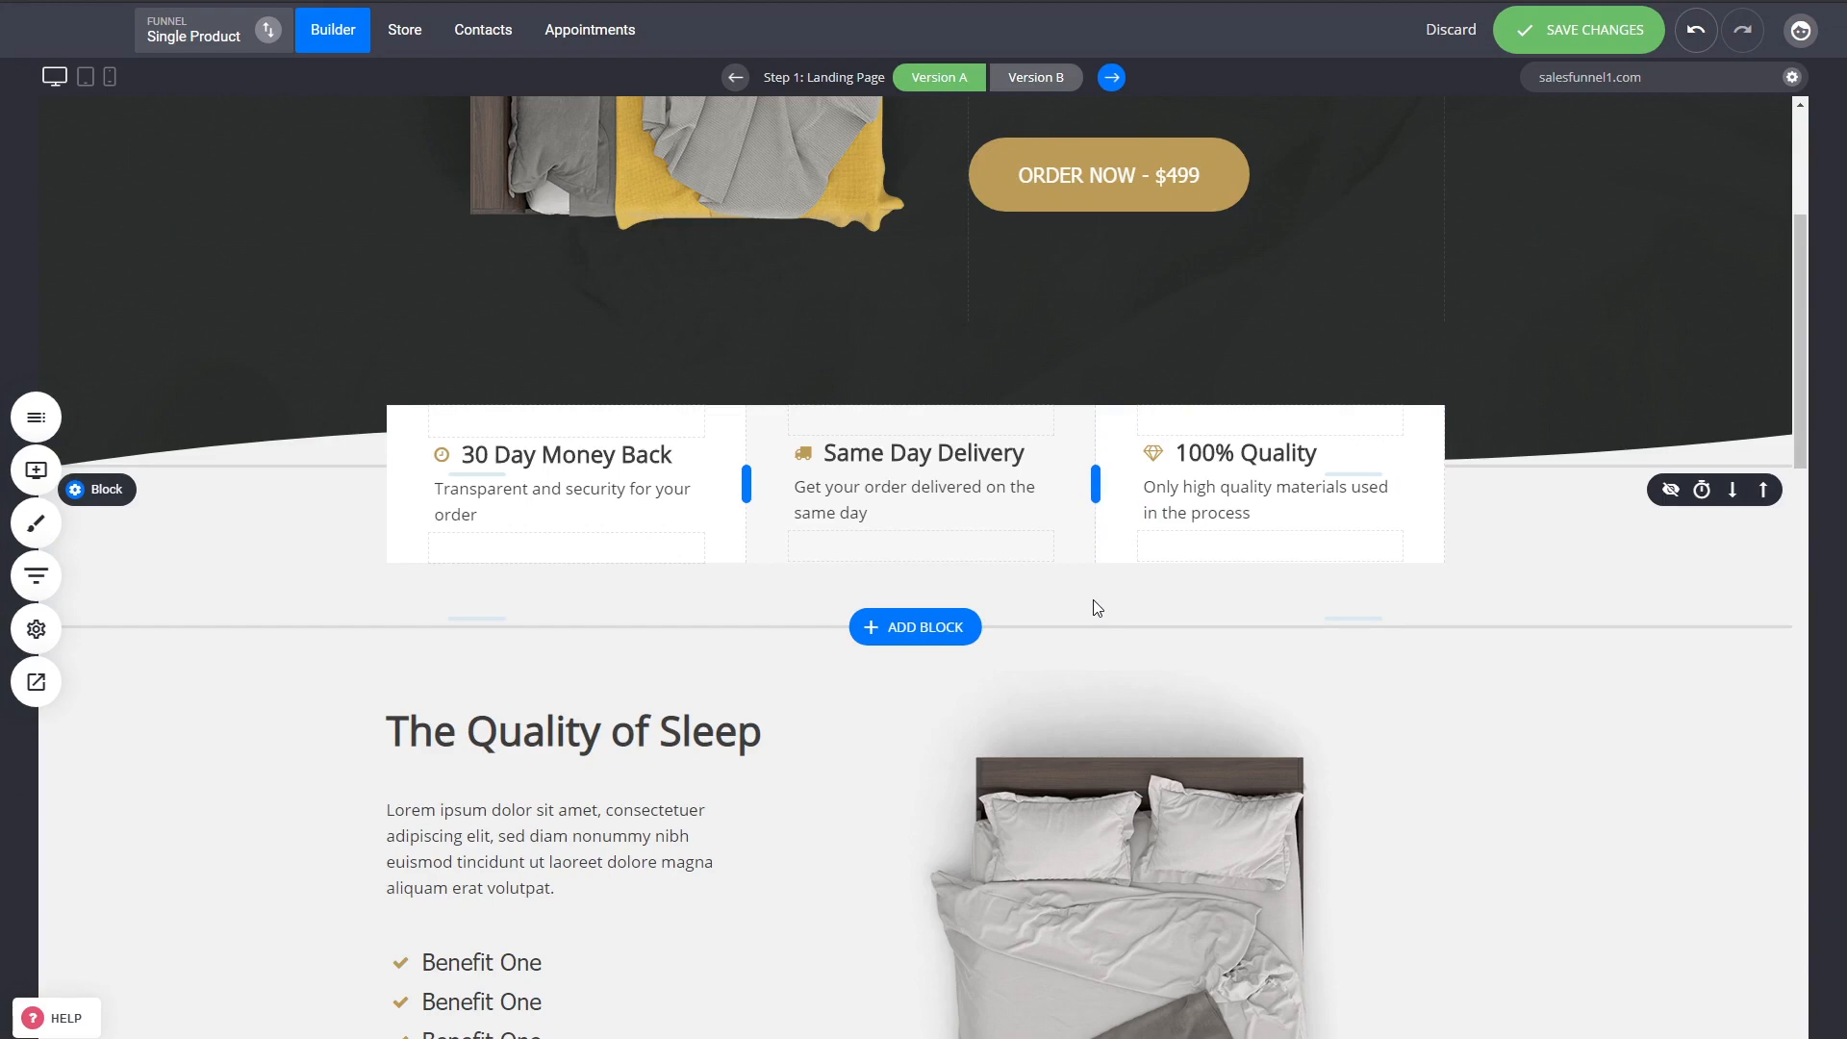
scroll(1434, 503, "down", 4)
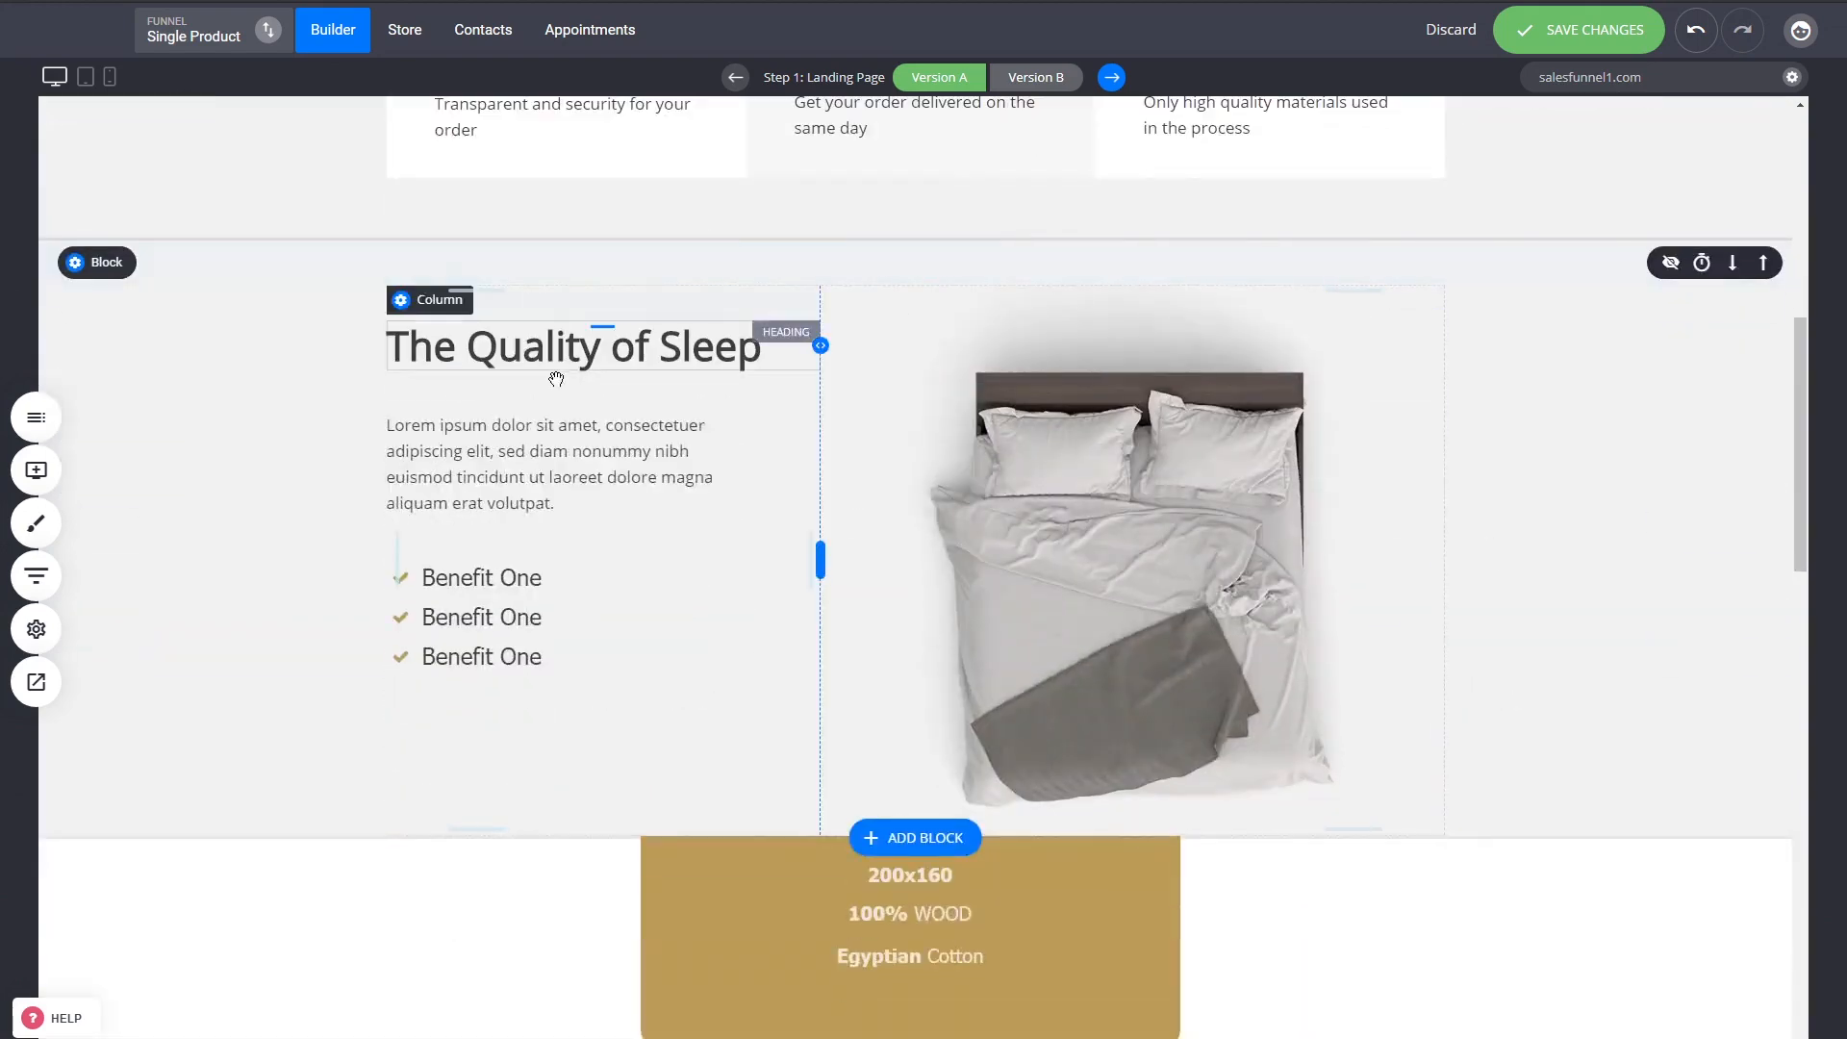
scroll(1426, 701, "up", 4)
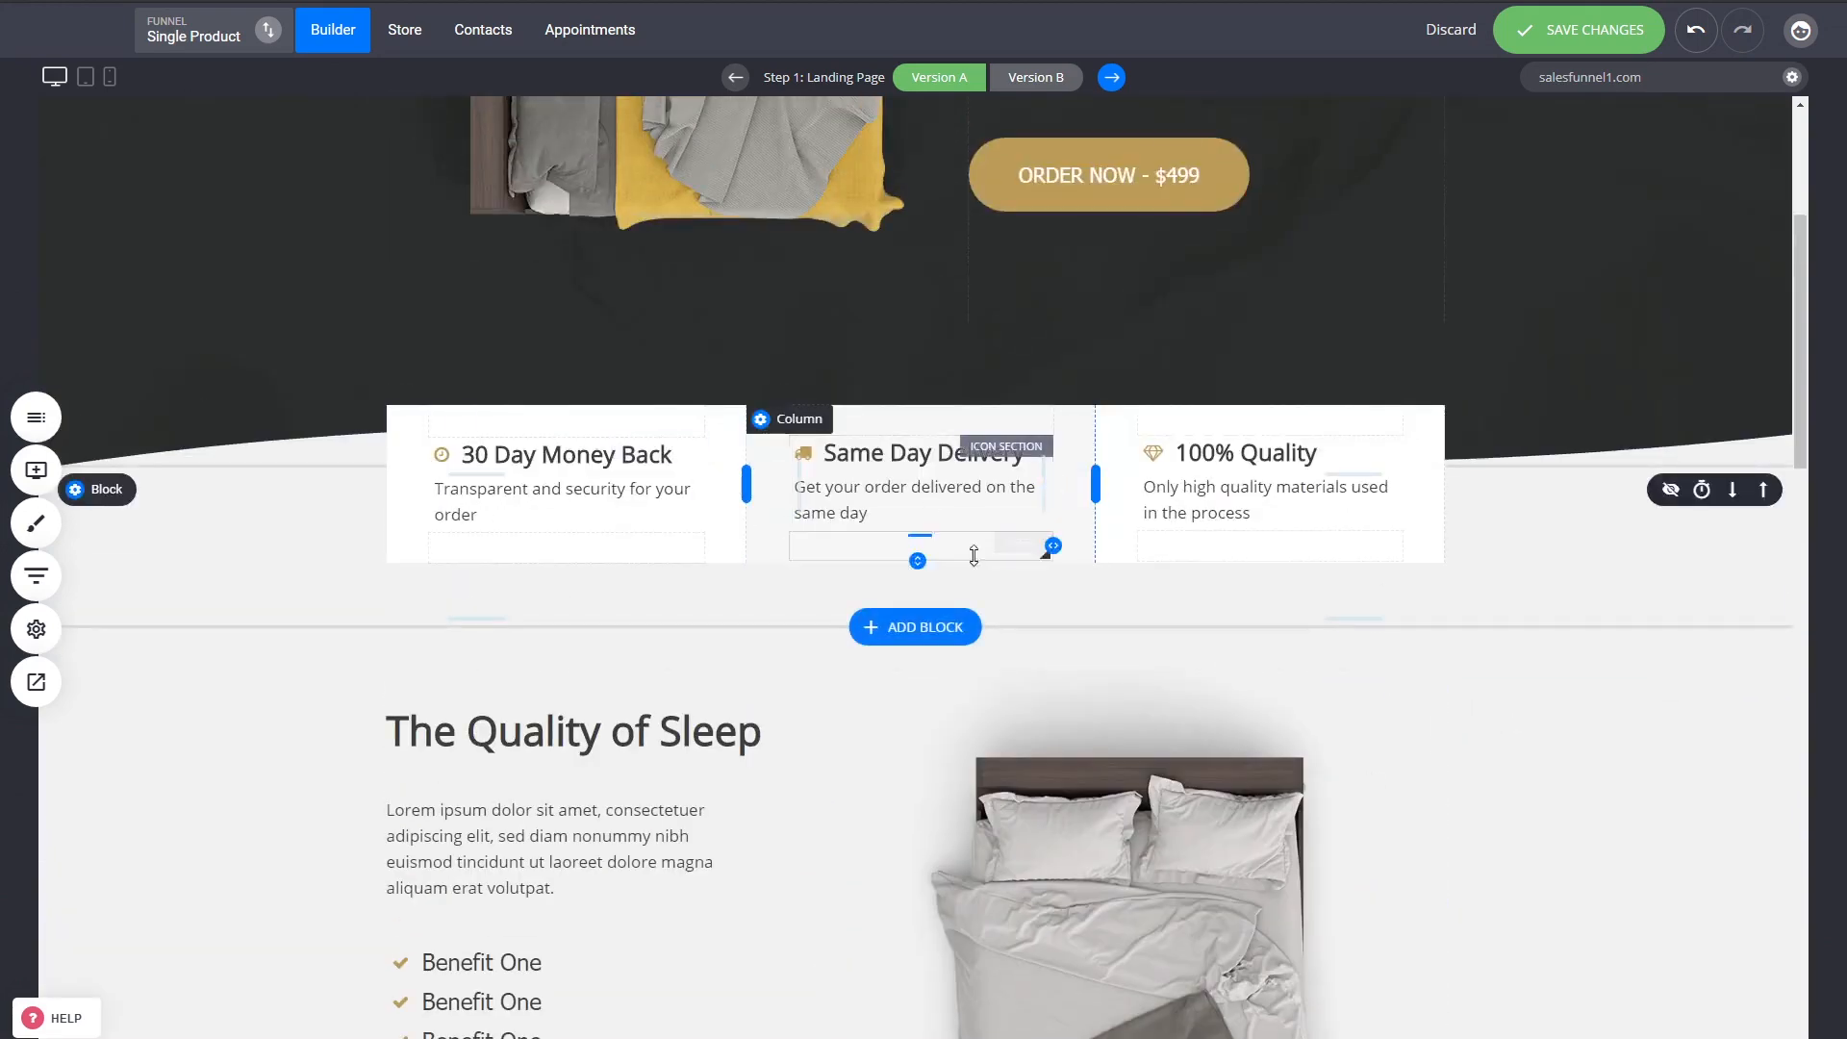
scroll(1401, 673, "down", 5)
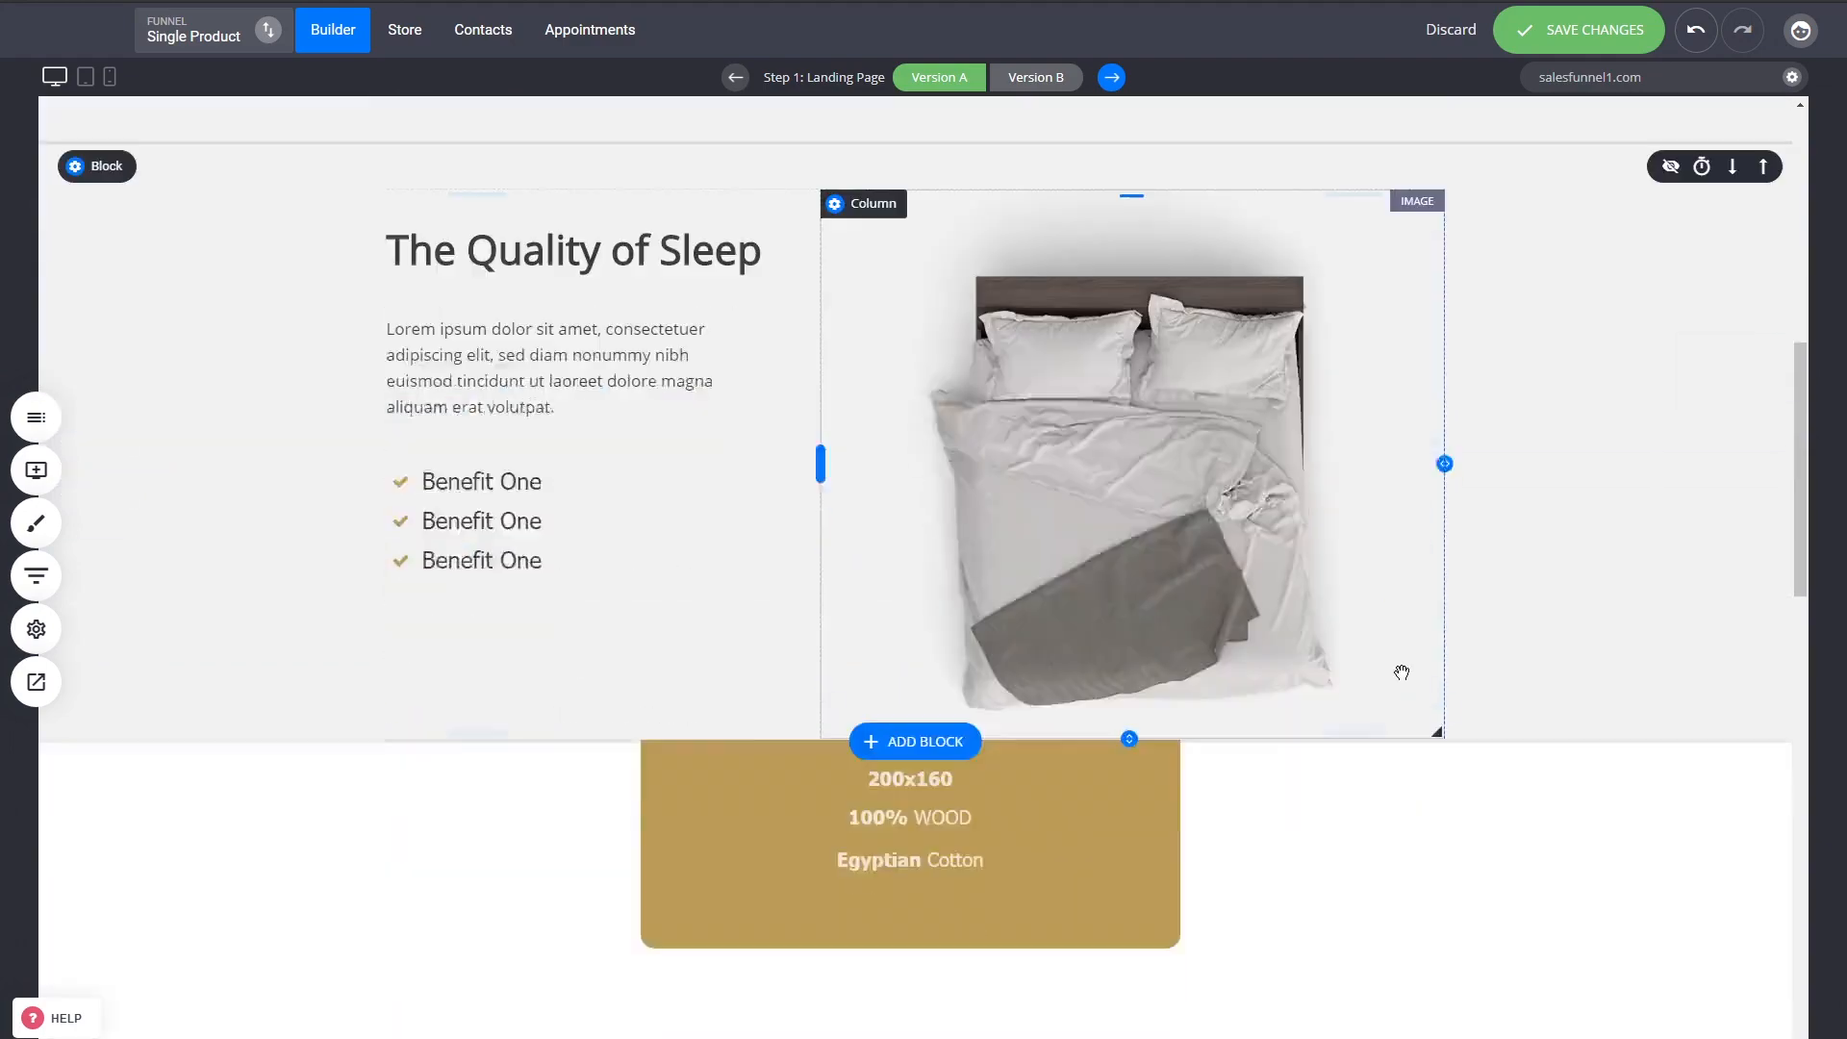
scroll(1401, 673, "down", 3)
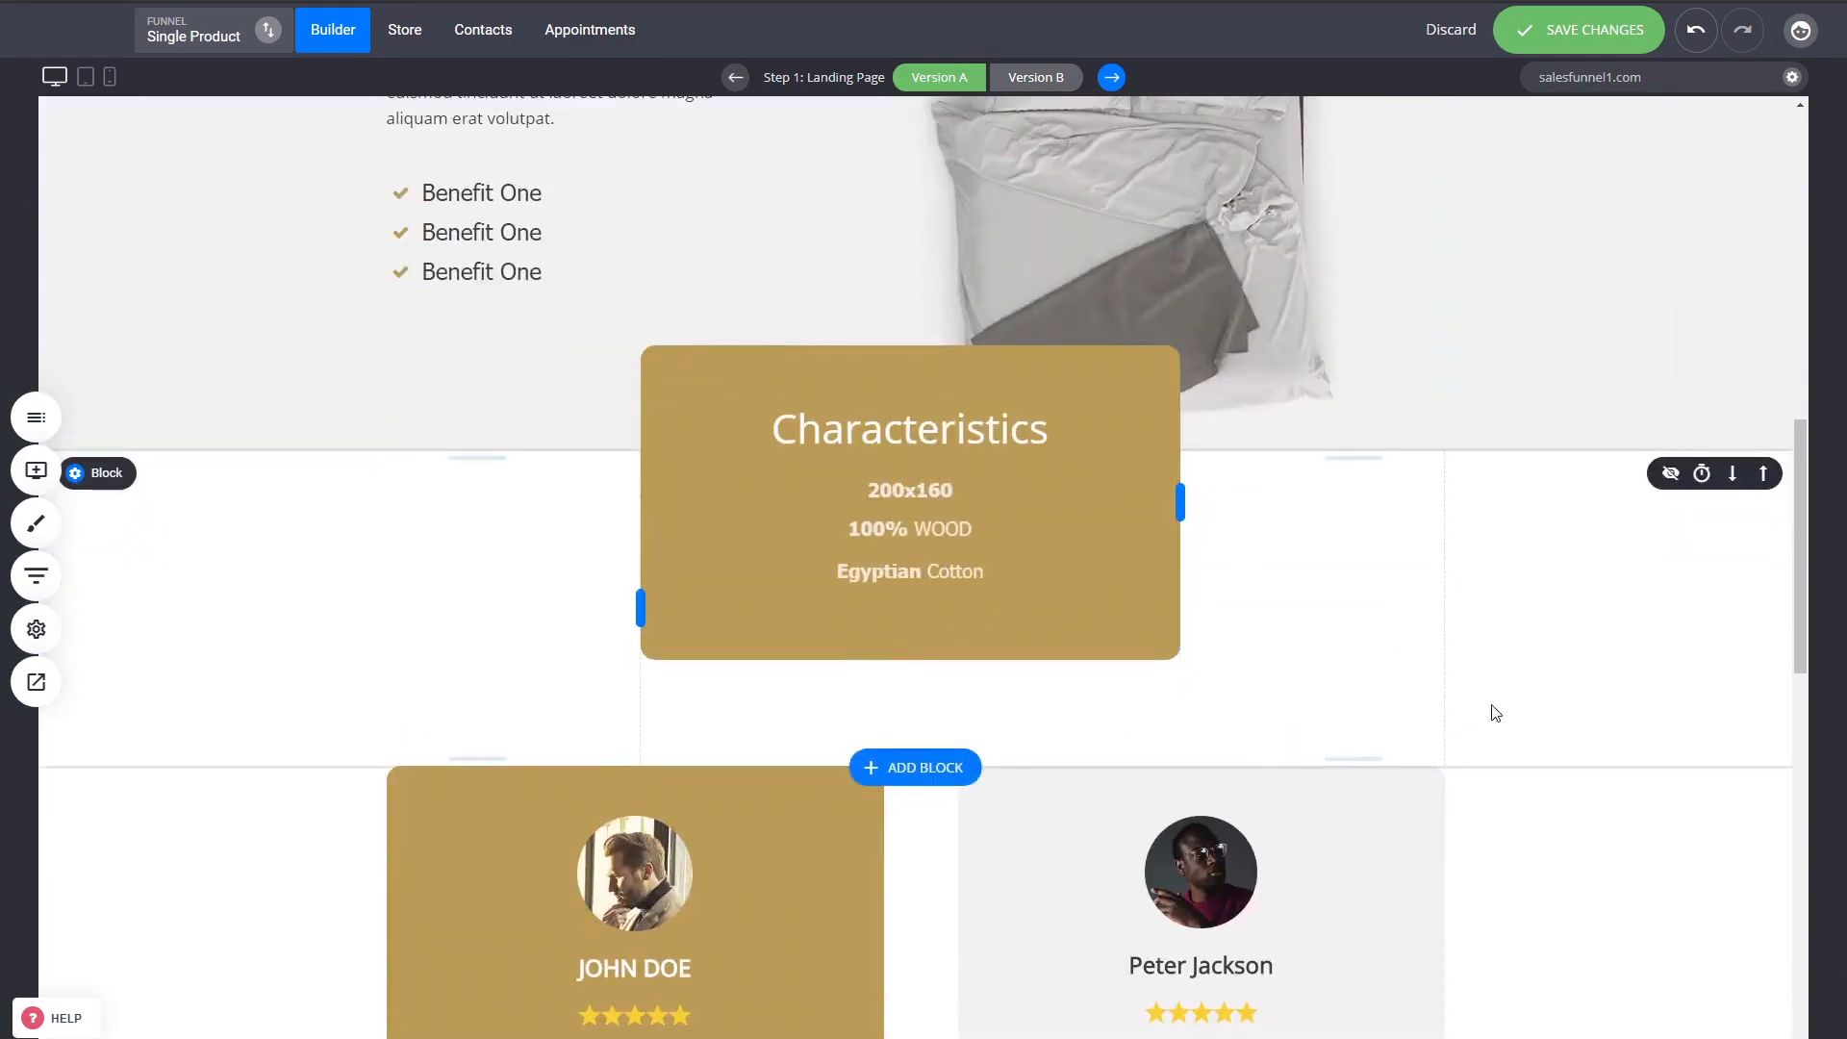
scroll(1517, 700, "up", 5)
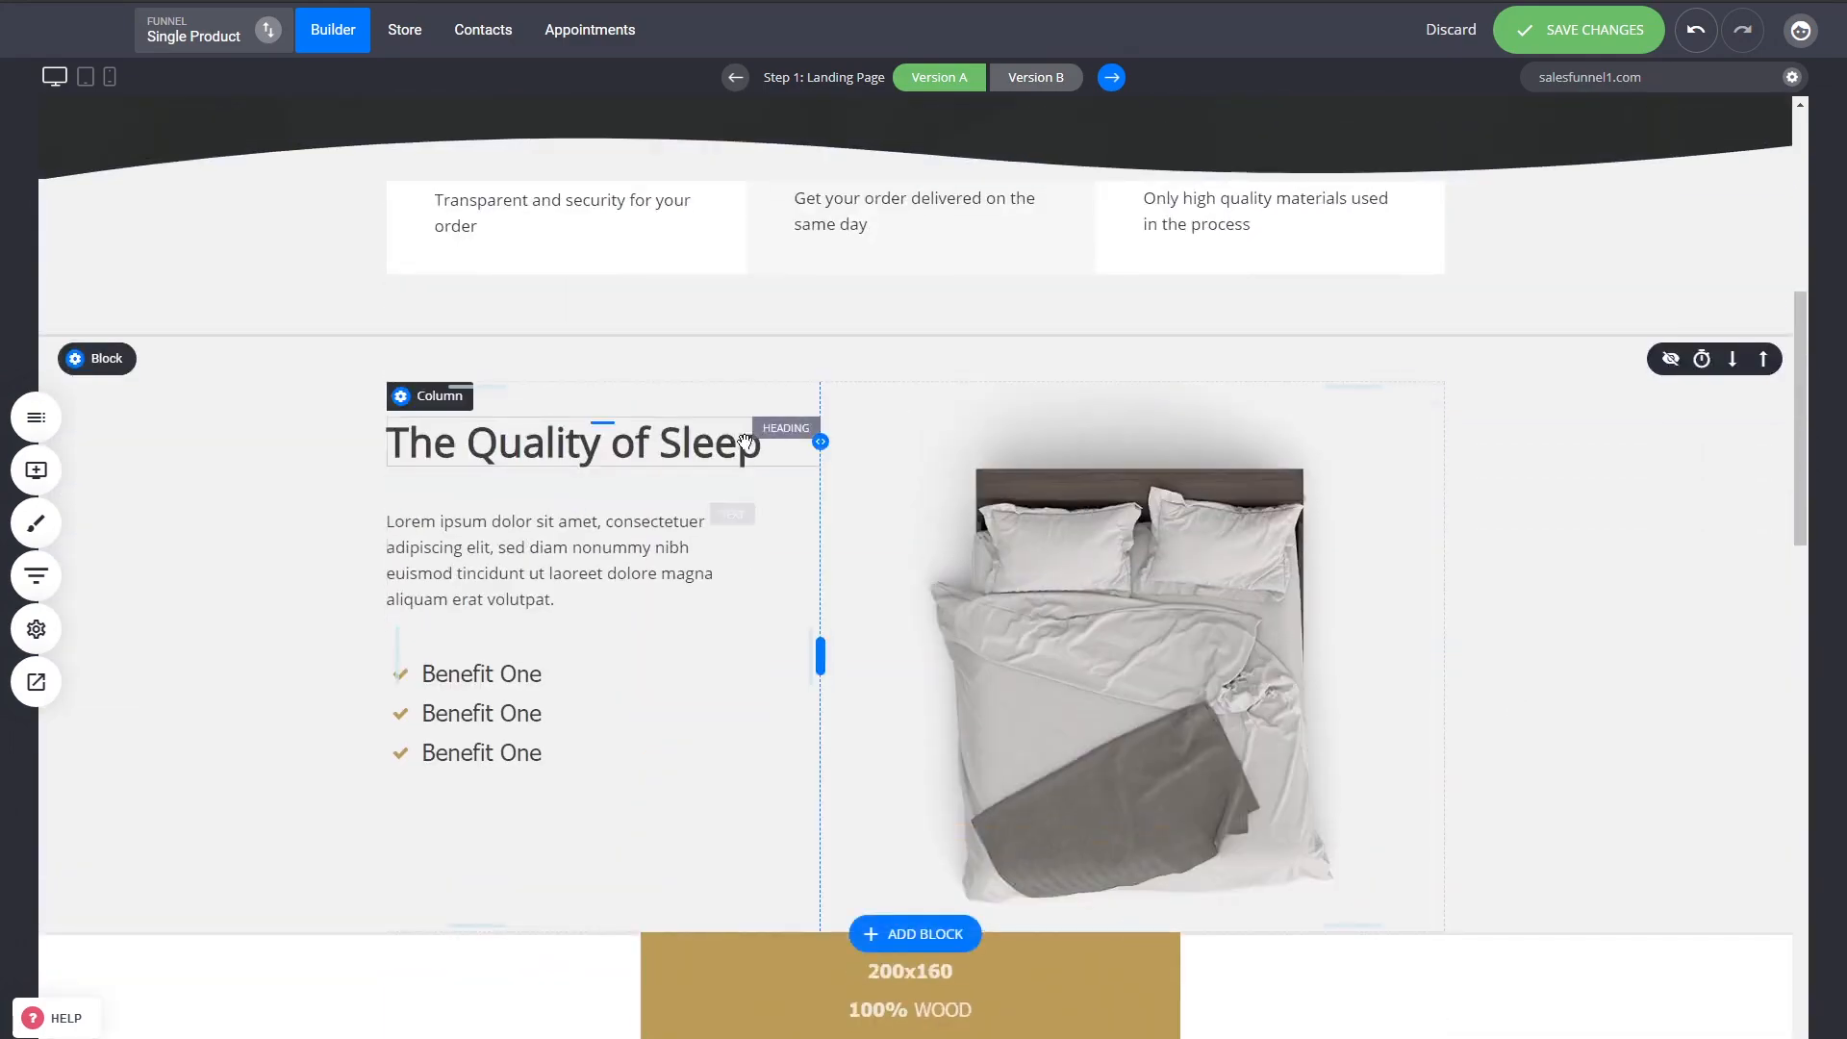
left_click_drag(610, 438, 579, 406)
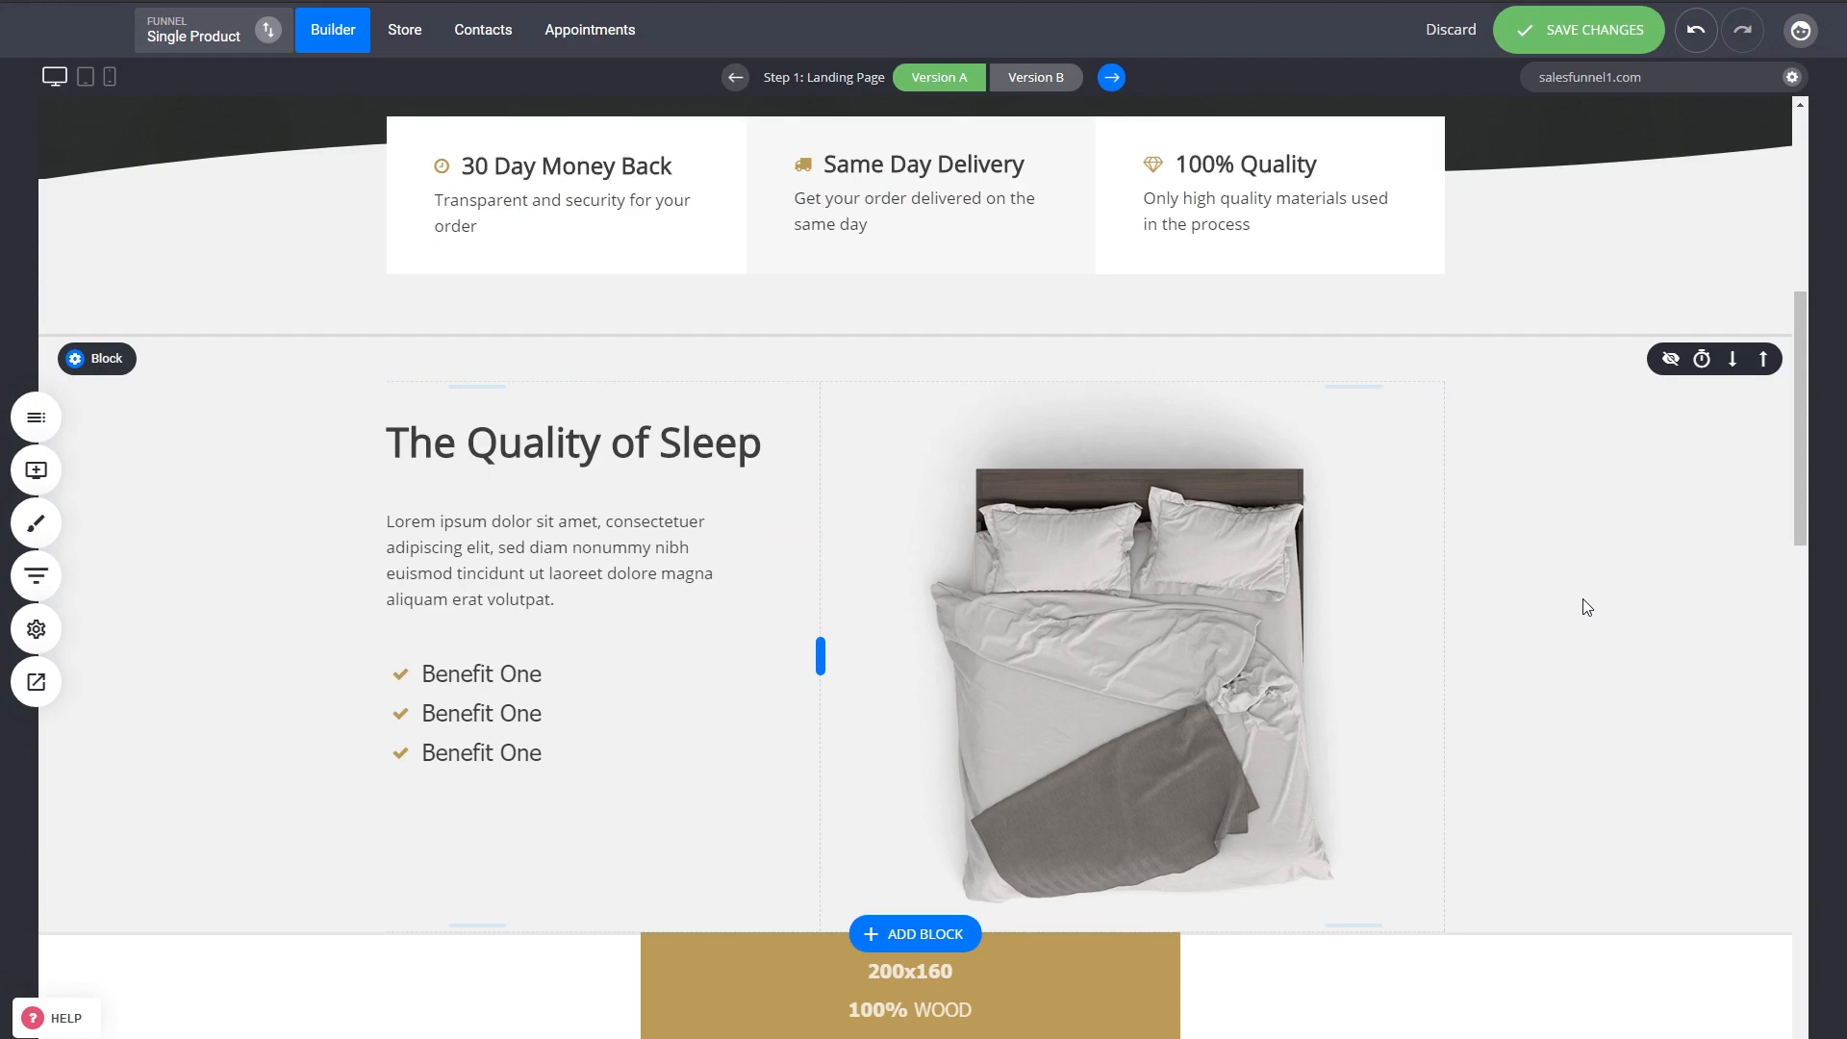
scroll(1566, 750, "down", 4)
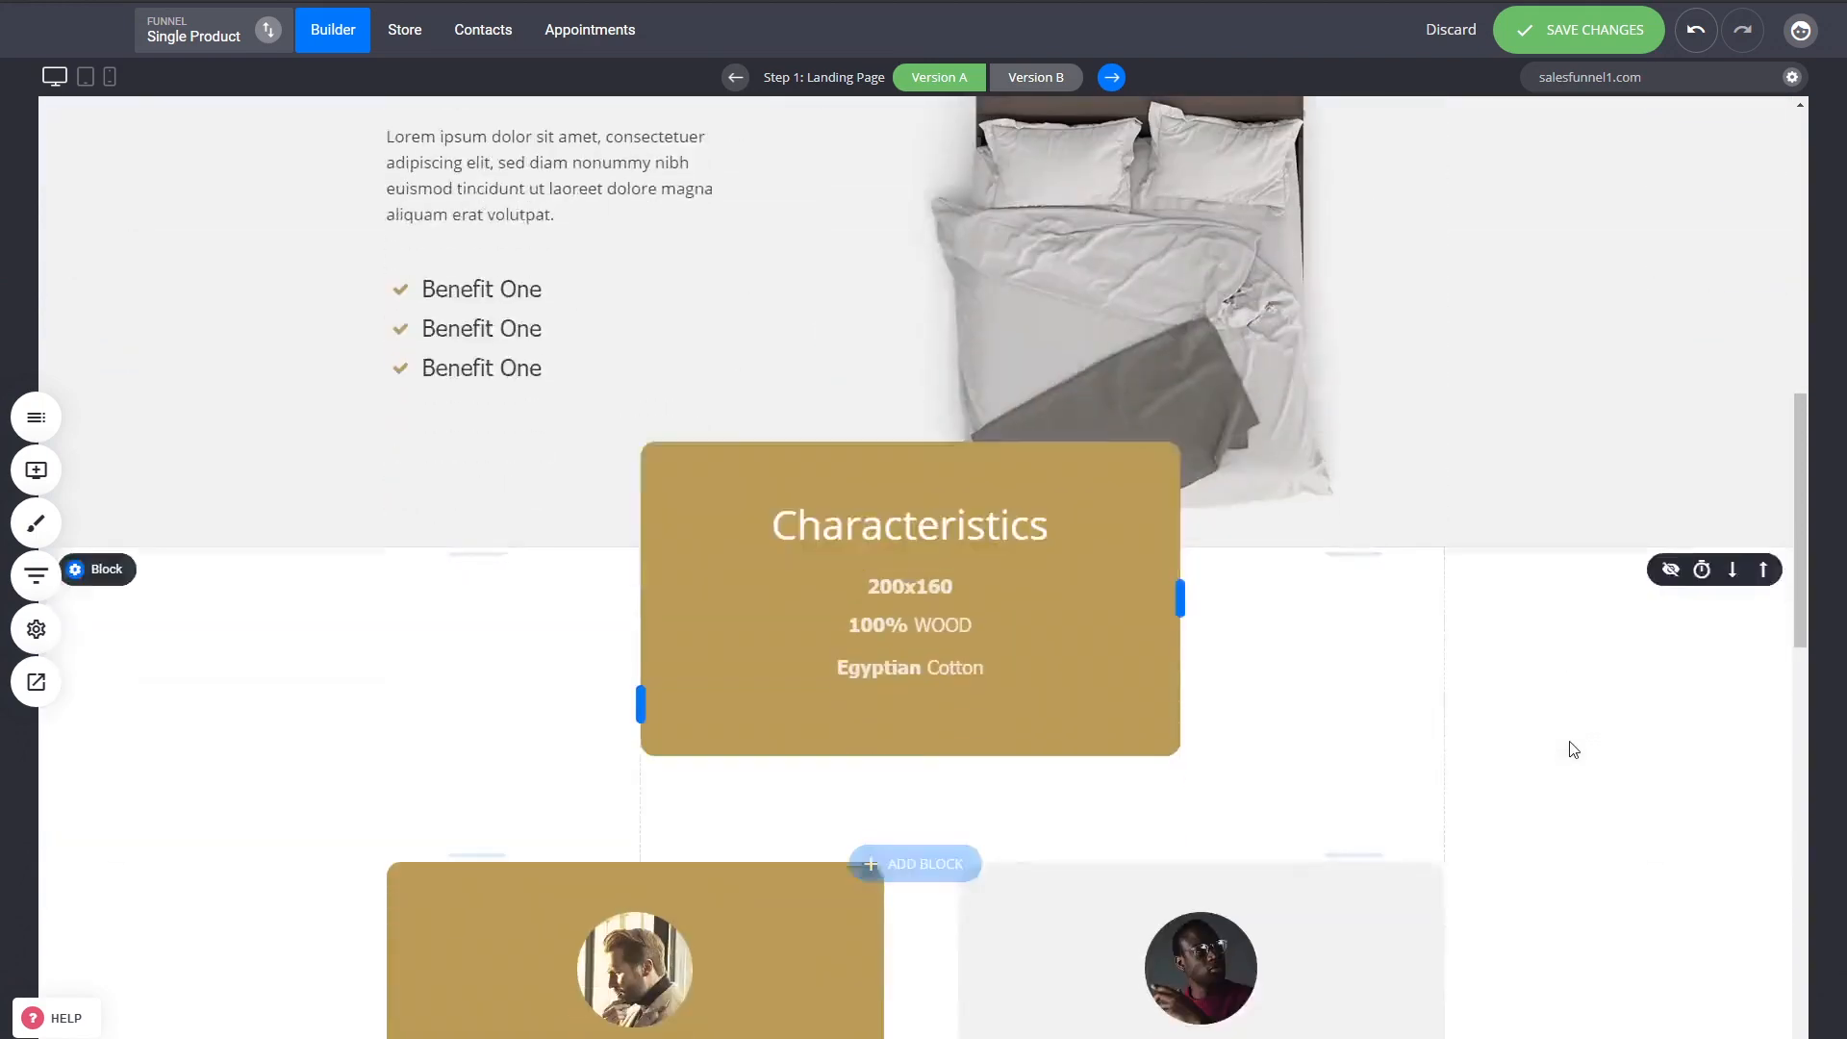
scroll(1203, 673, "down", 4)
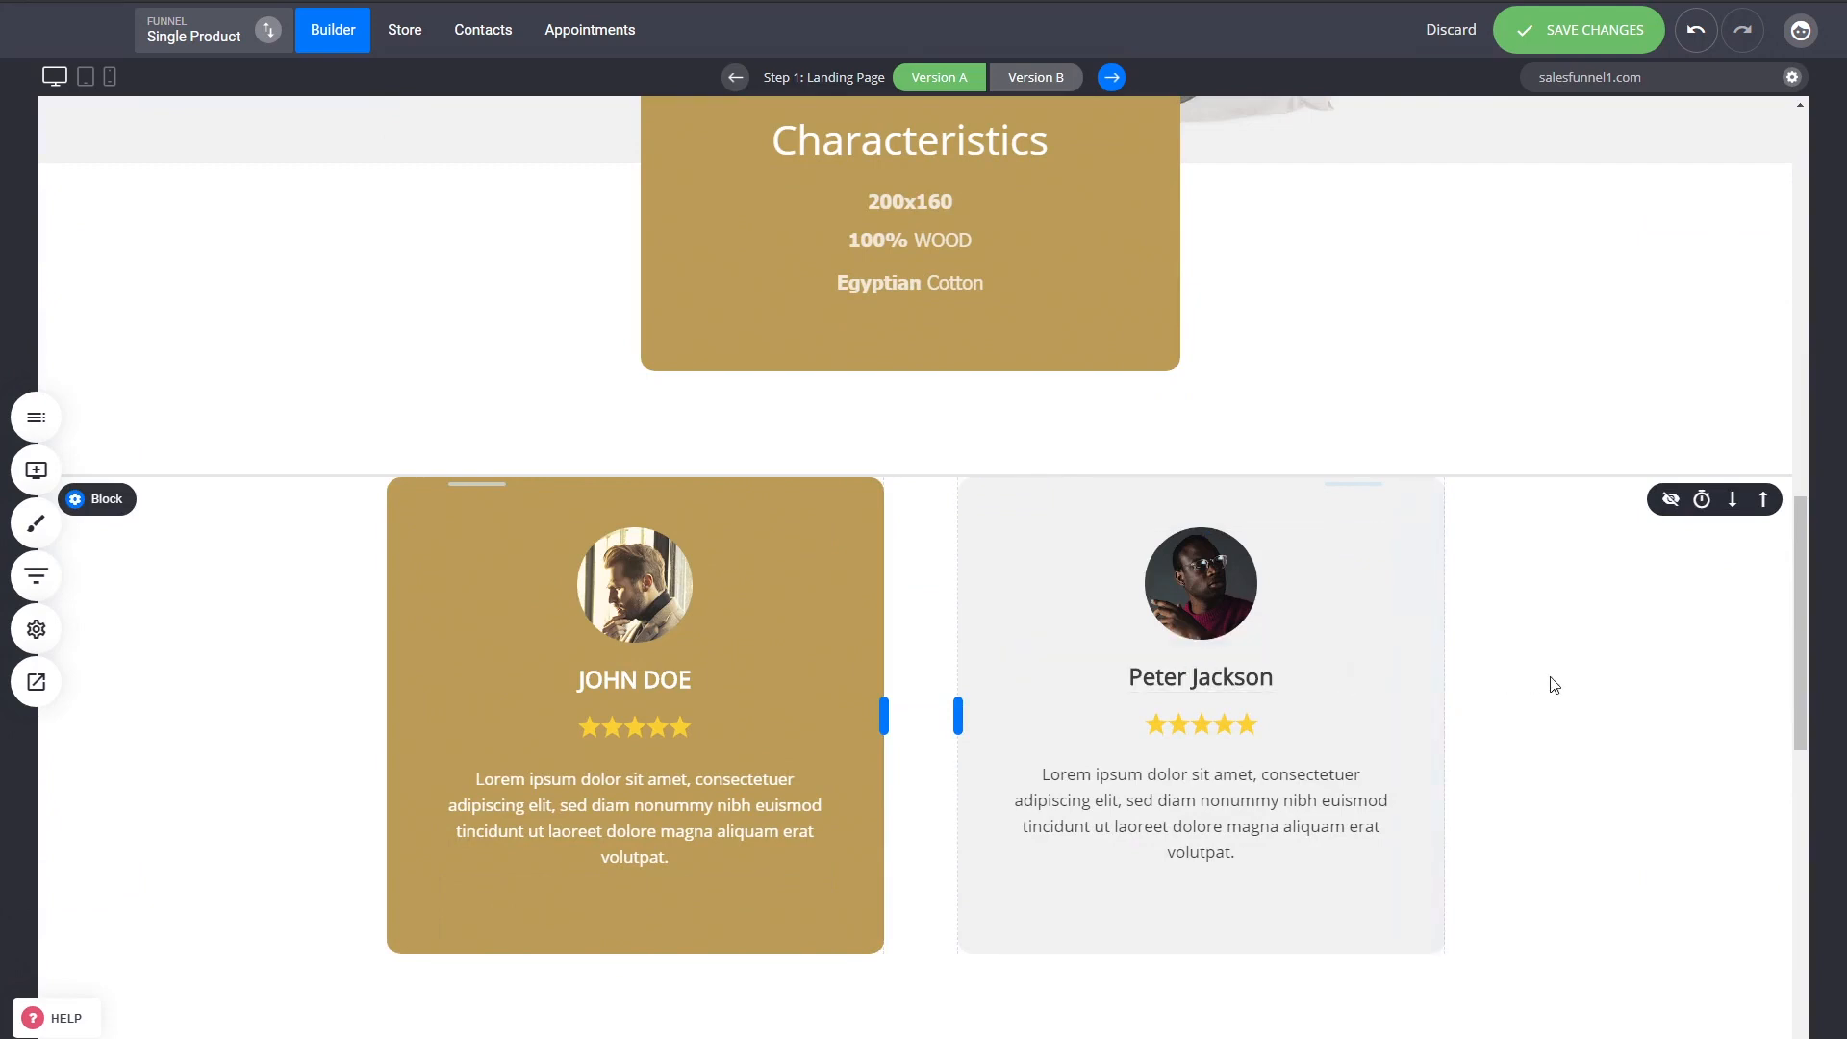
scroll(1553, 685, "down", 3)
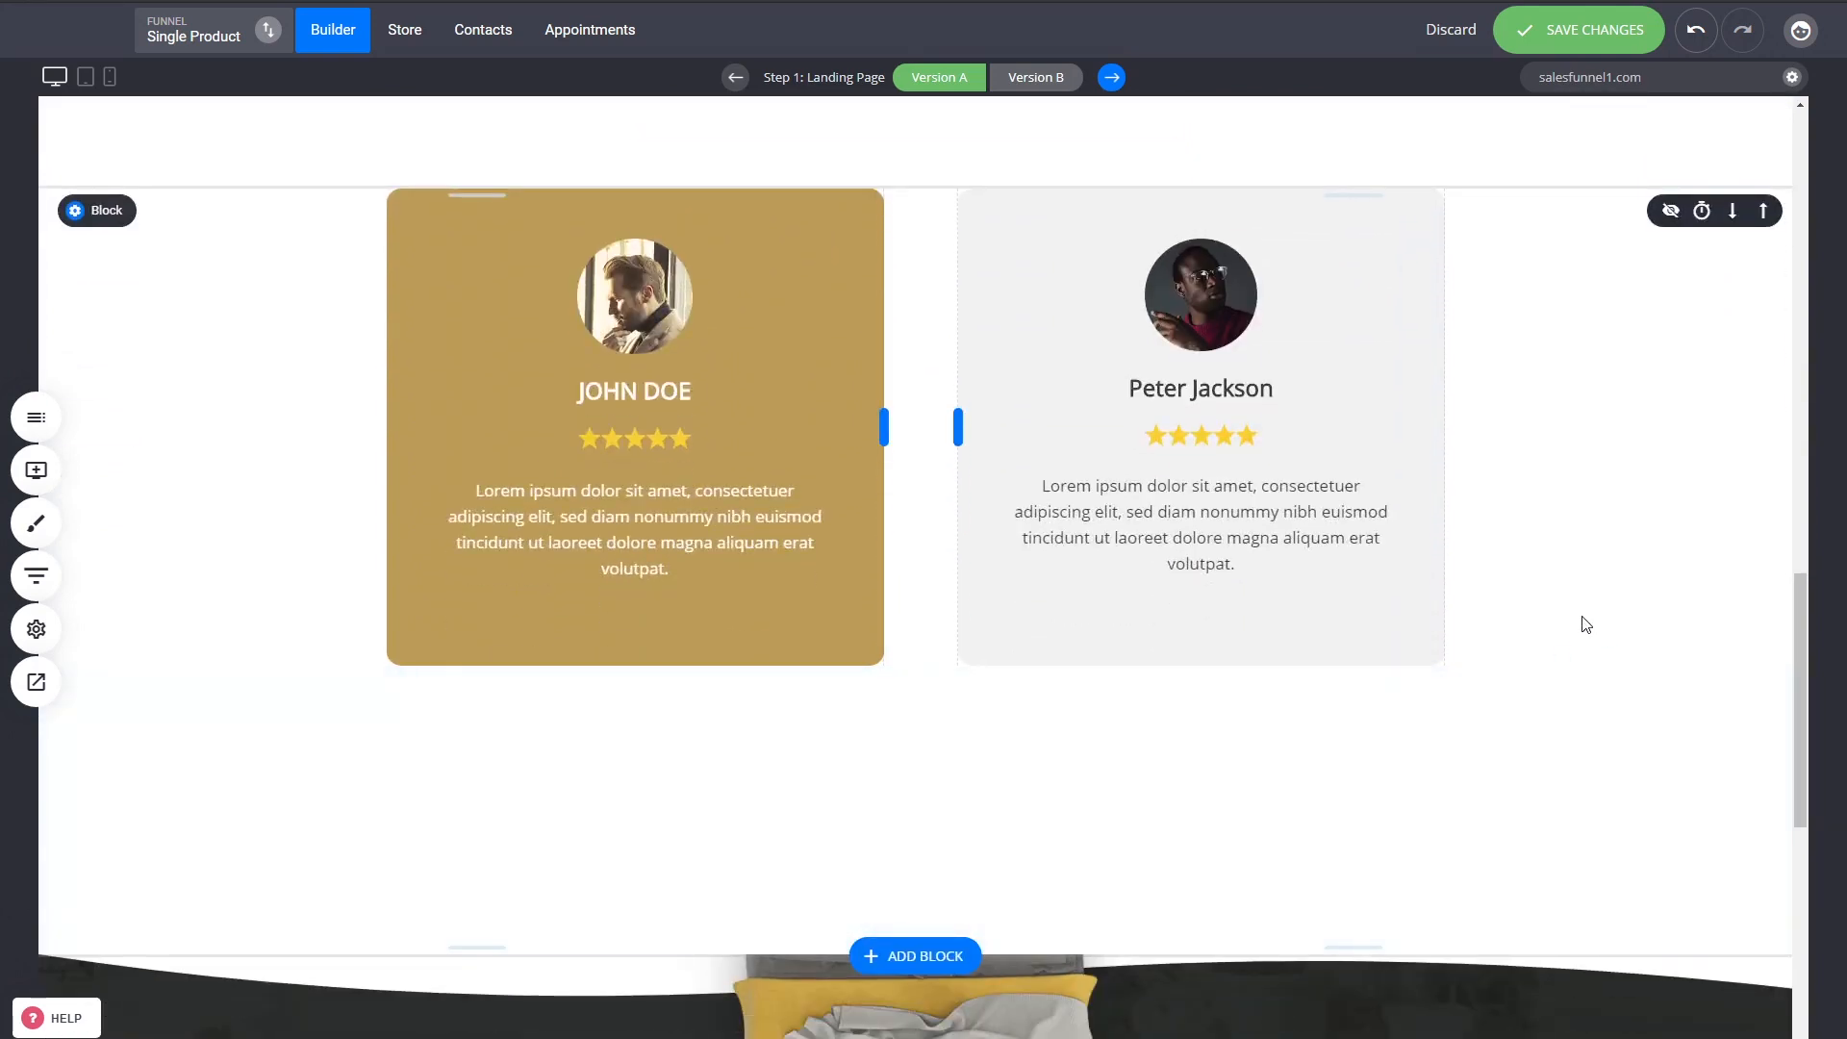
scroll(1577, 632, "down", 7)
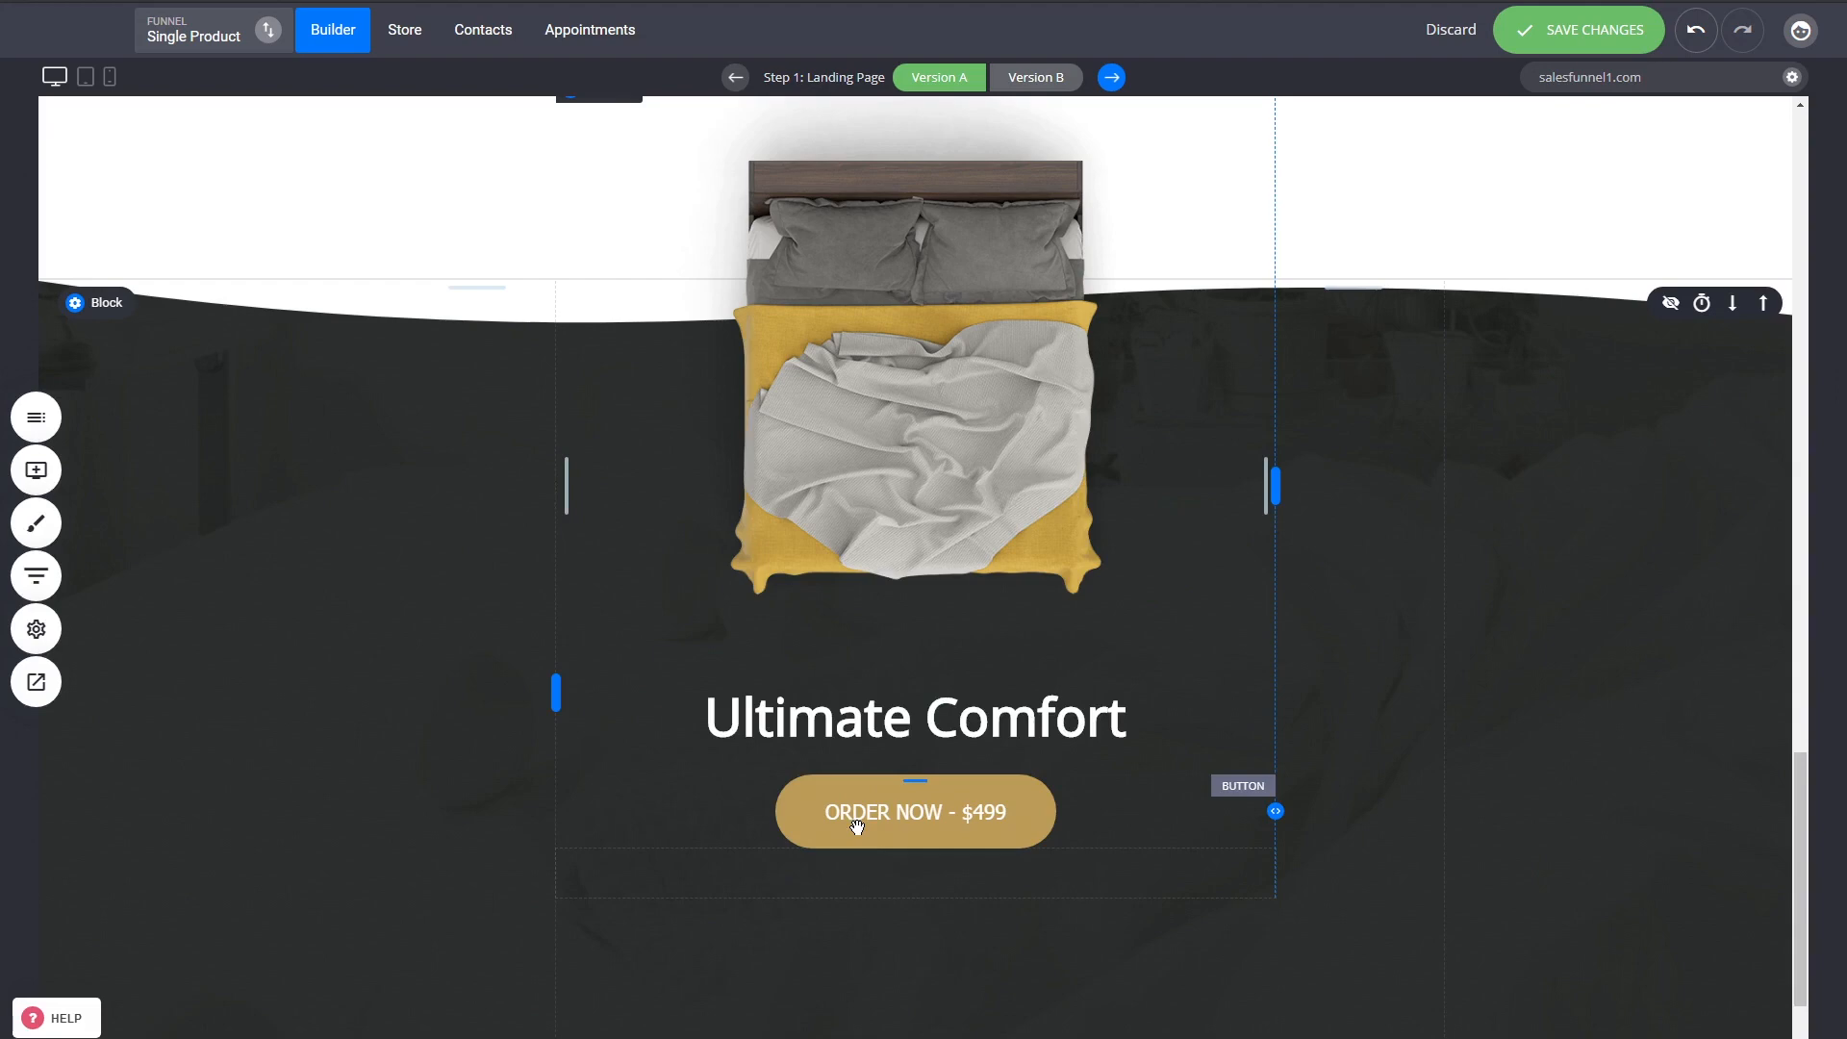
Check the settings of the order button below the Ultimate Comfort heading and save the page changes
scroll(878, 878, "up", 1)
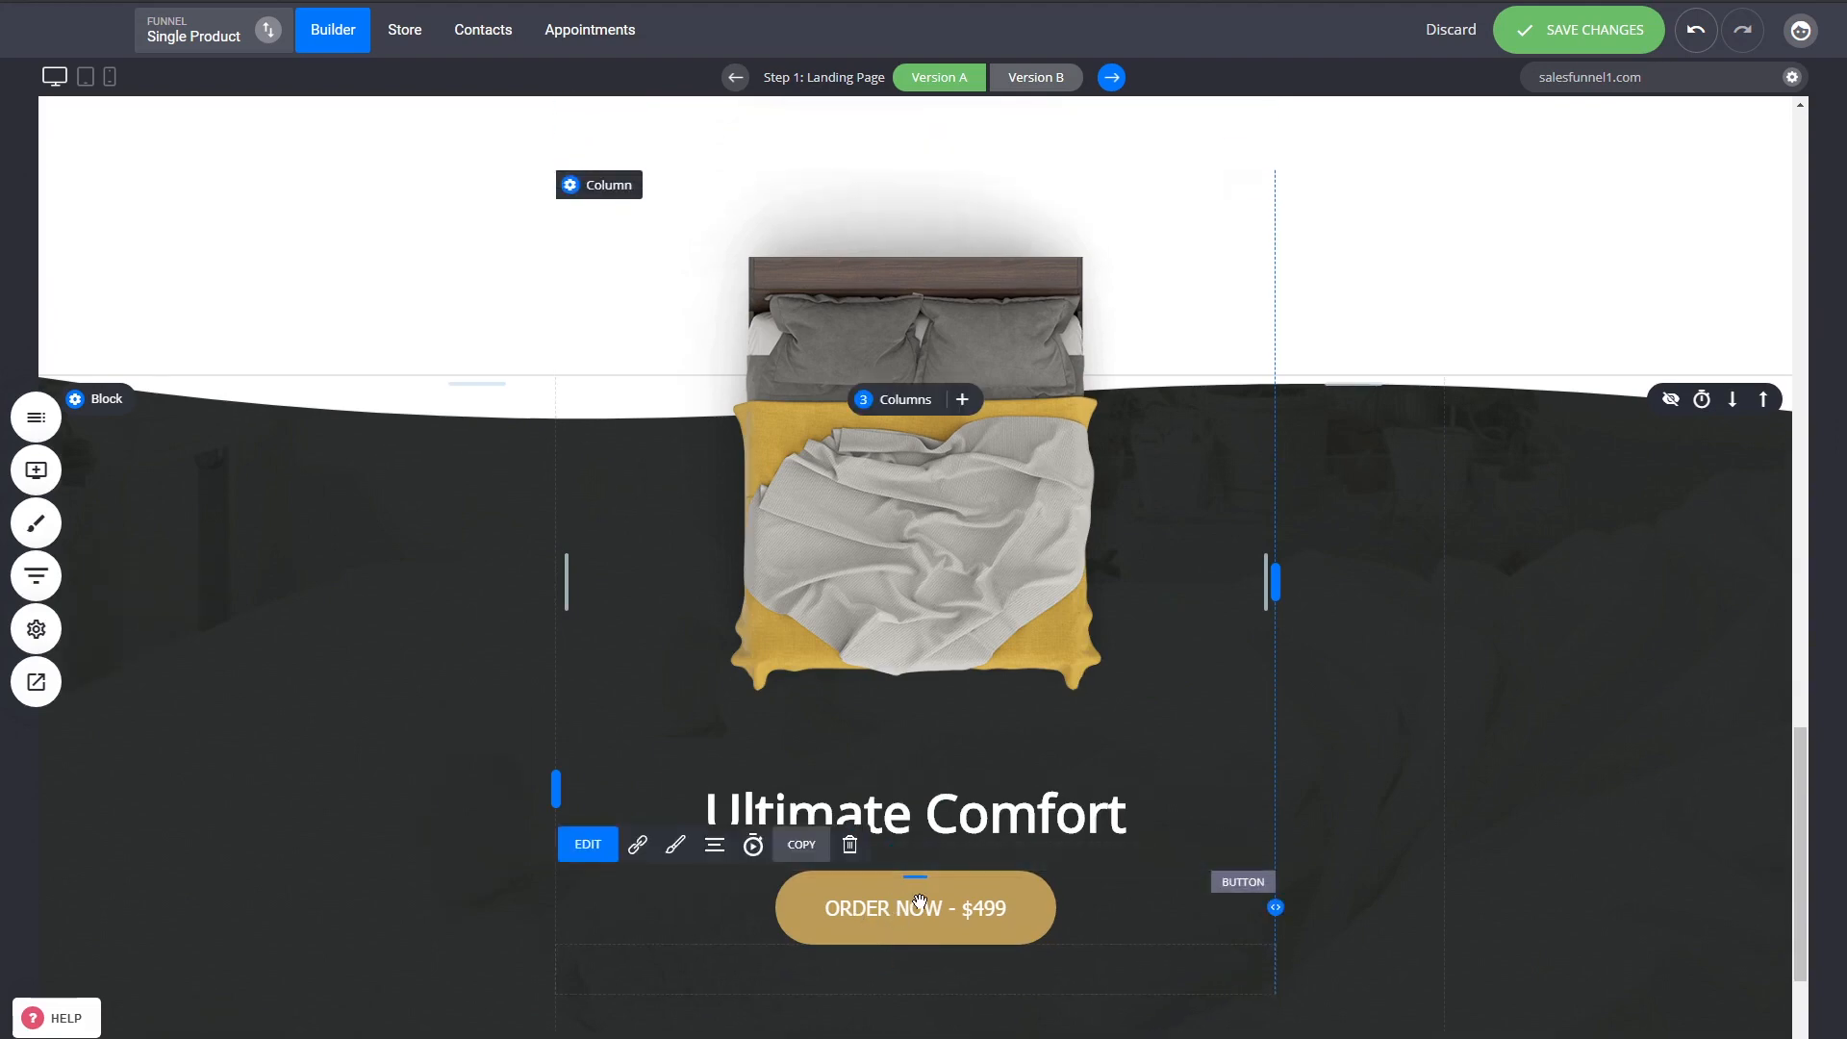
left_click(920, 901)
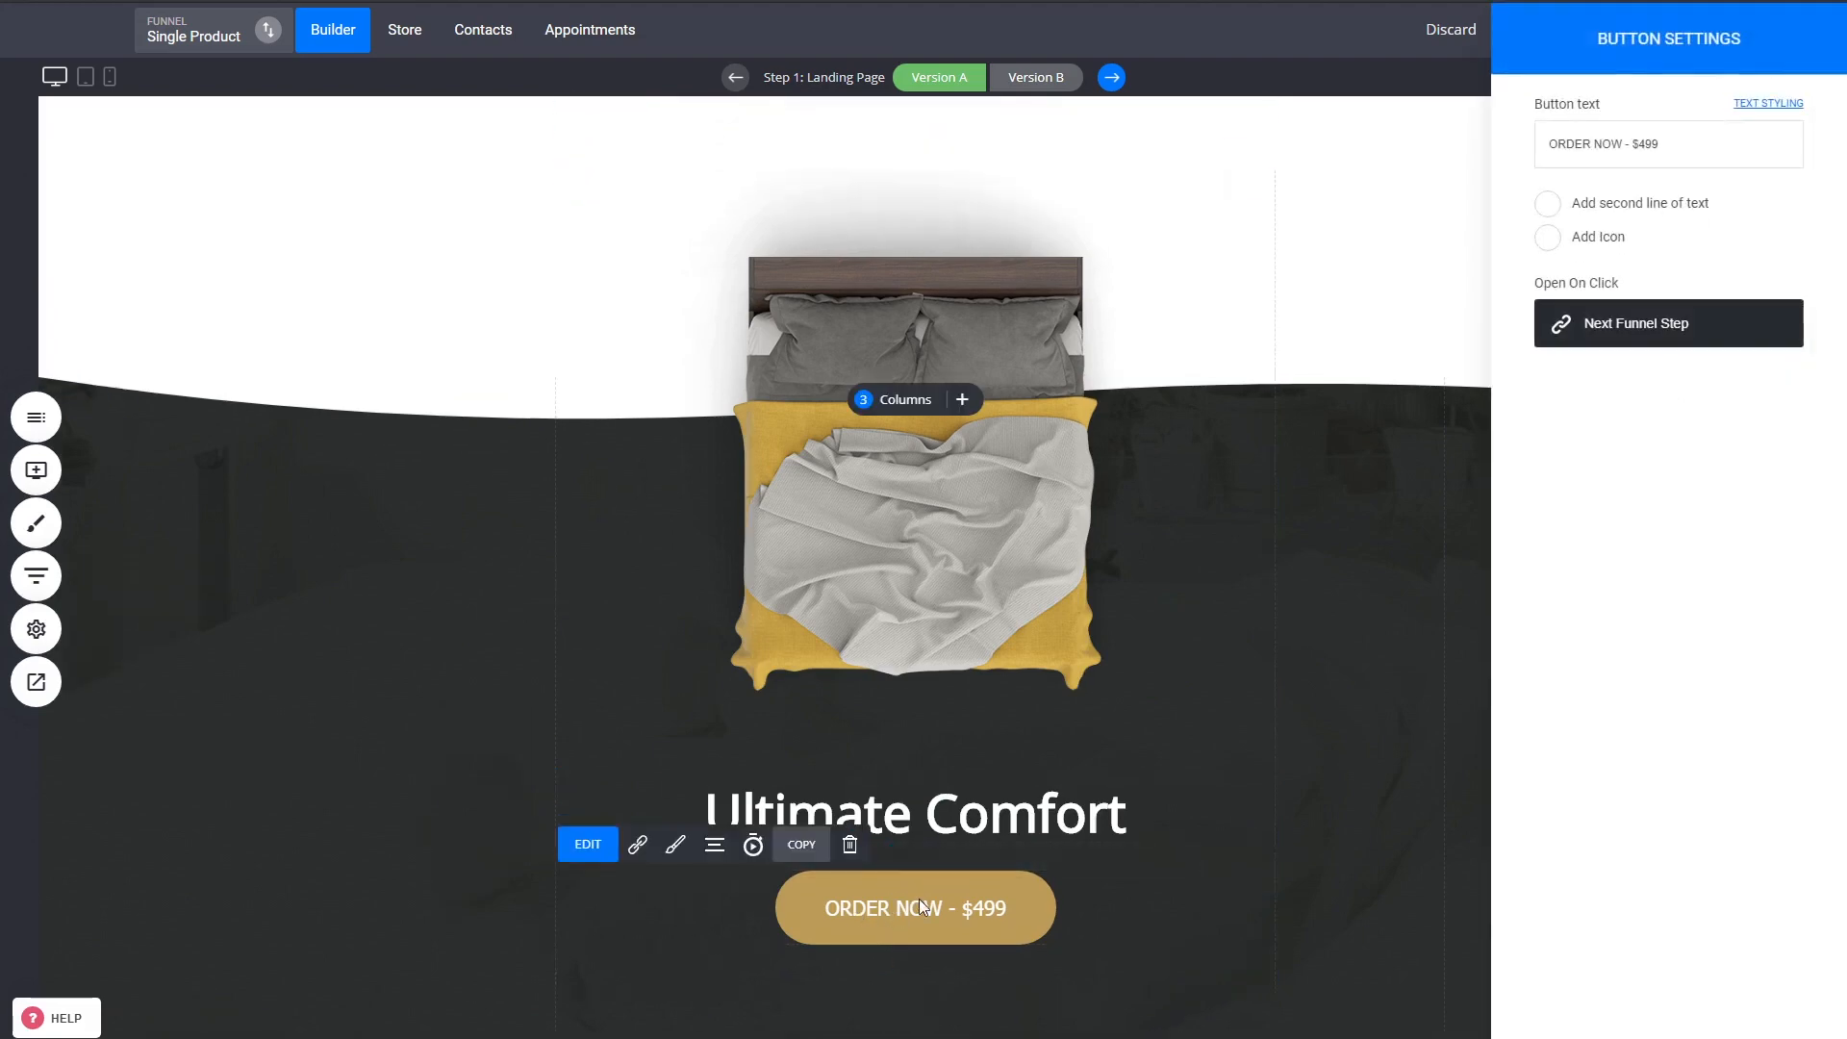
left_click(1304, 584)
scroll(1416, 654, "down", 10)
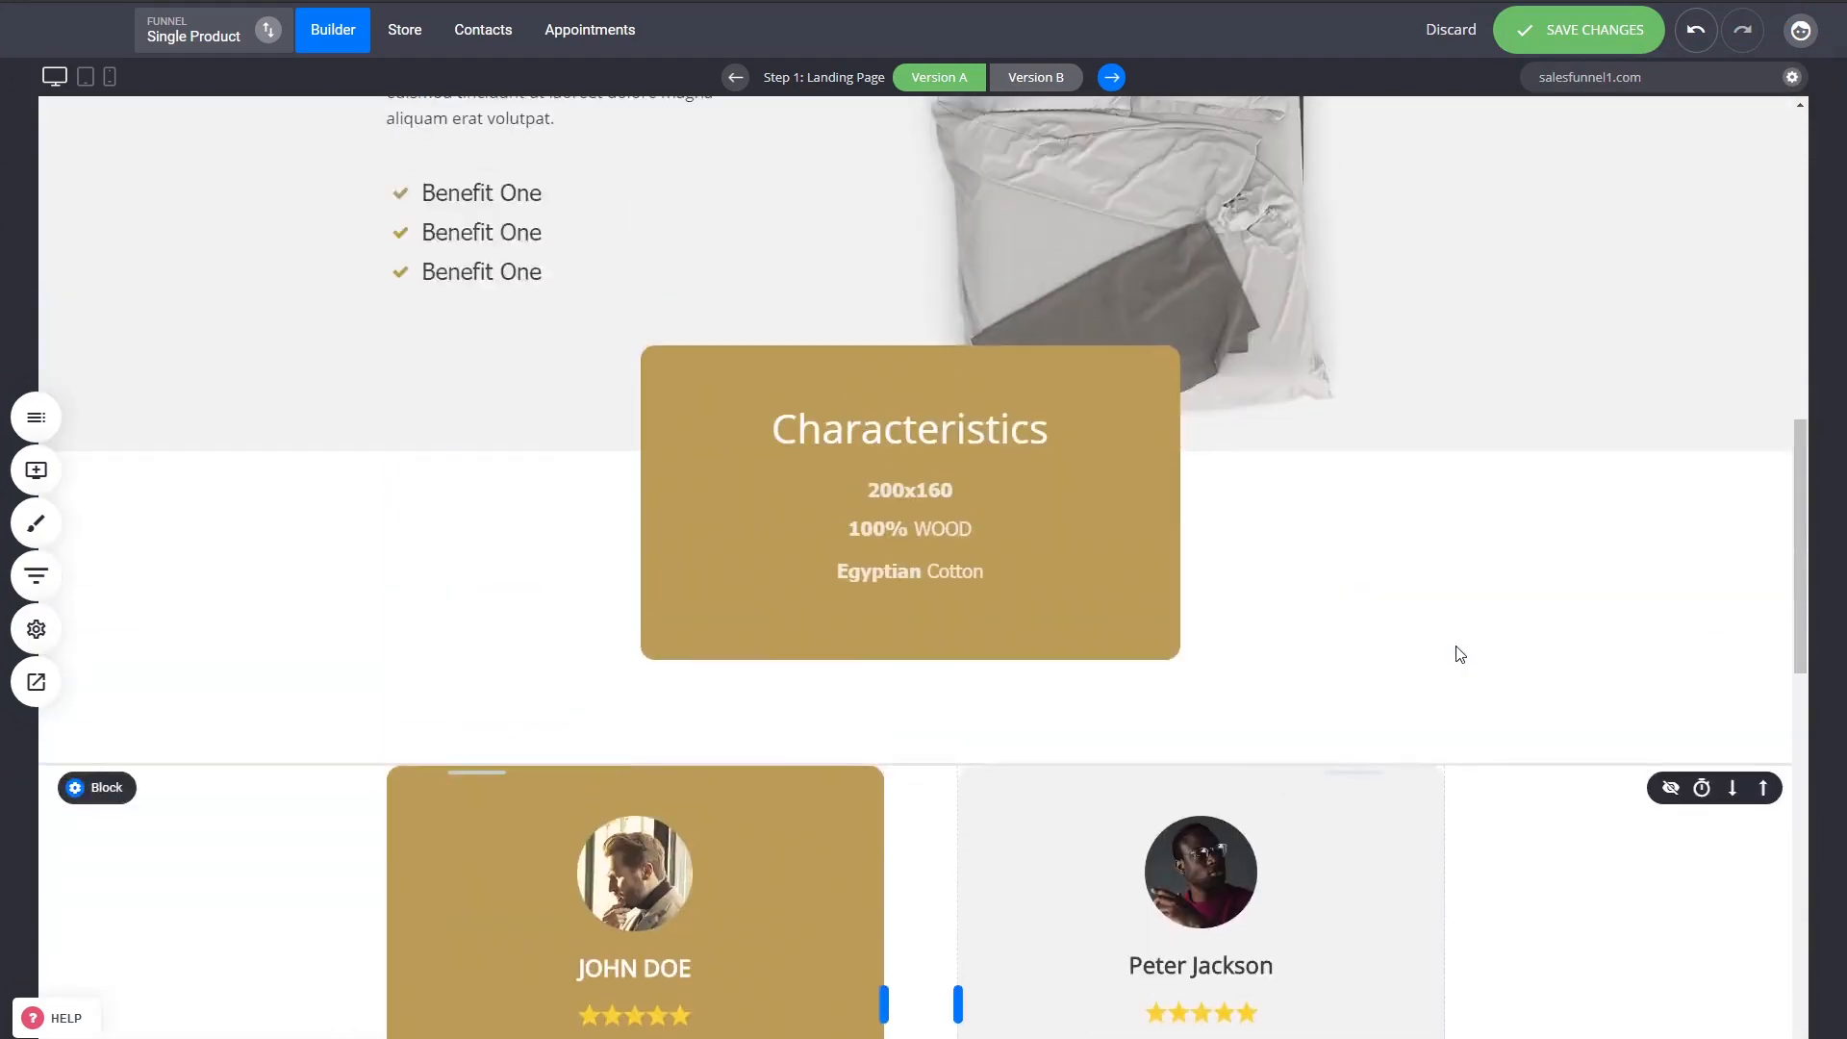
scroll(1457, 651, "up", 10)
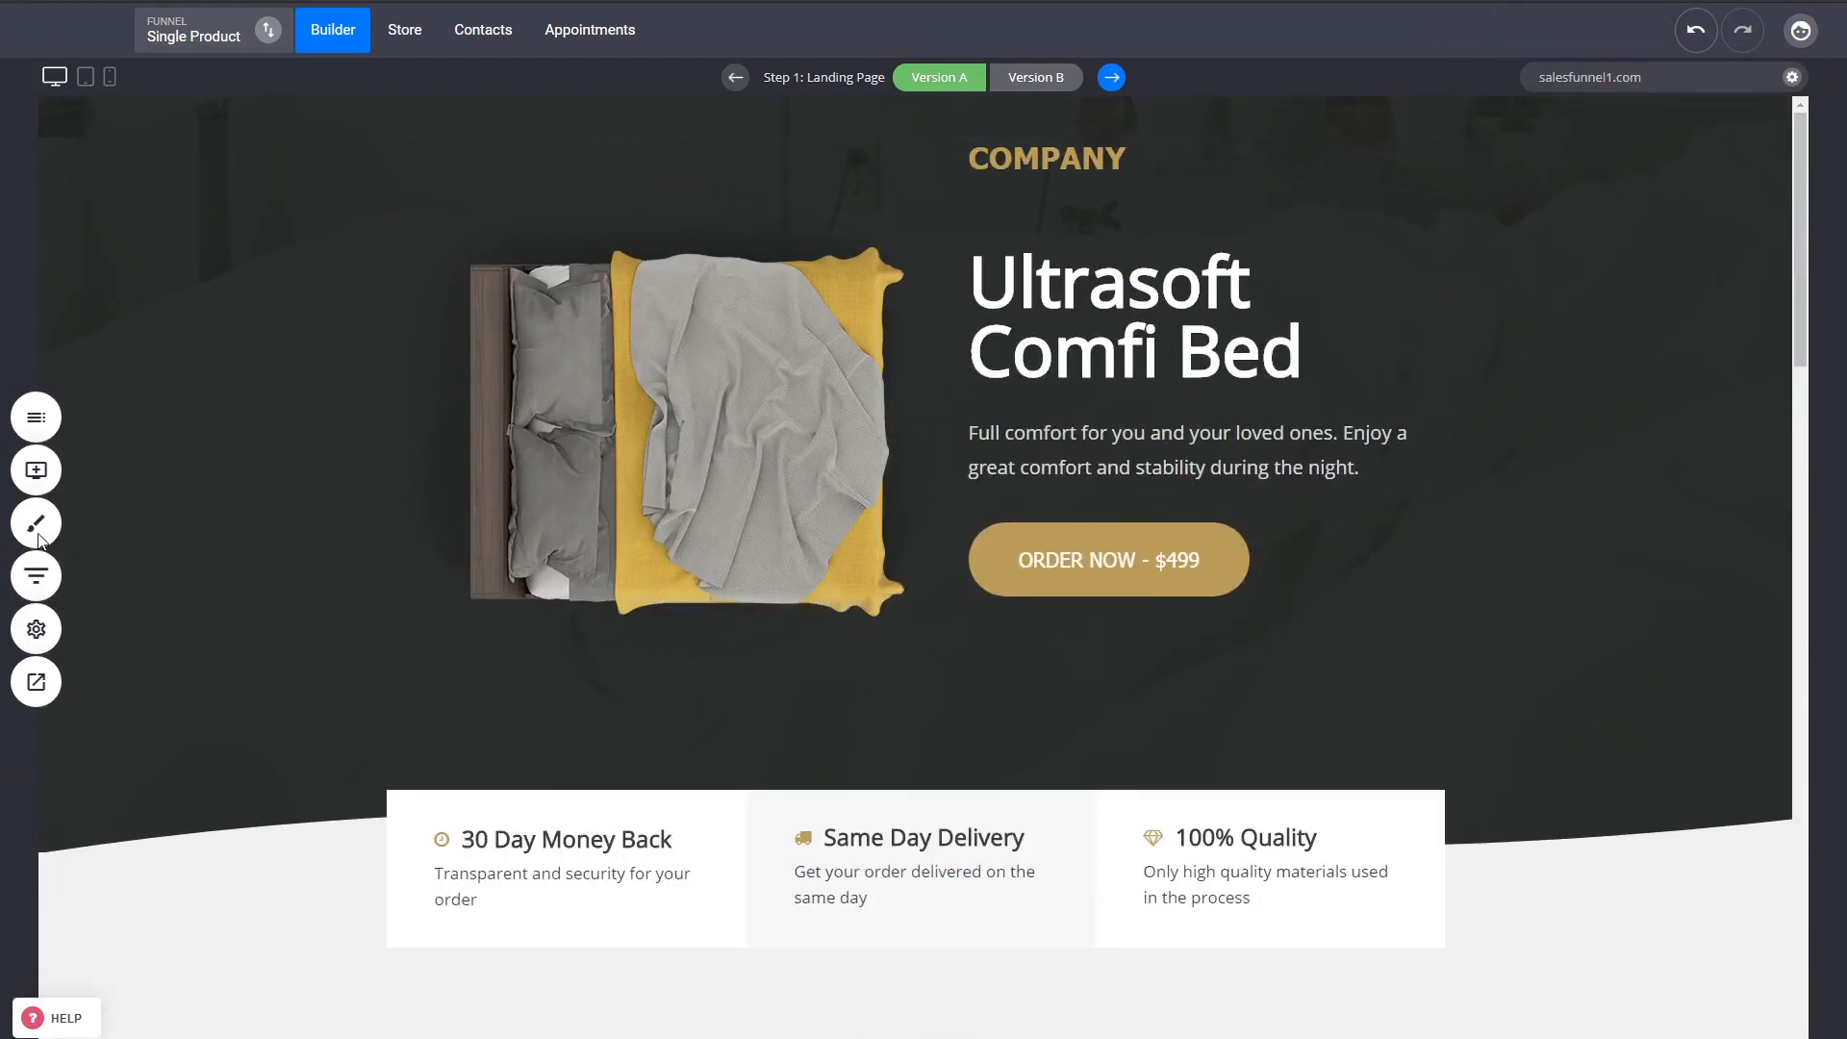
Set the primary color of the global color palette to the bright blue preset and confirm the change
left_click(36, 528)
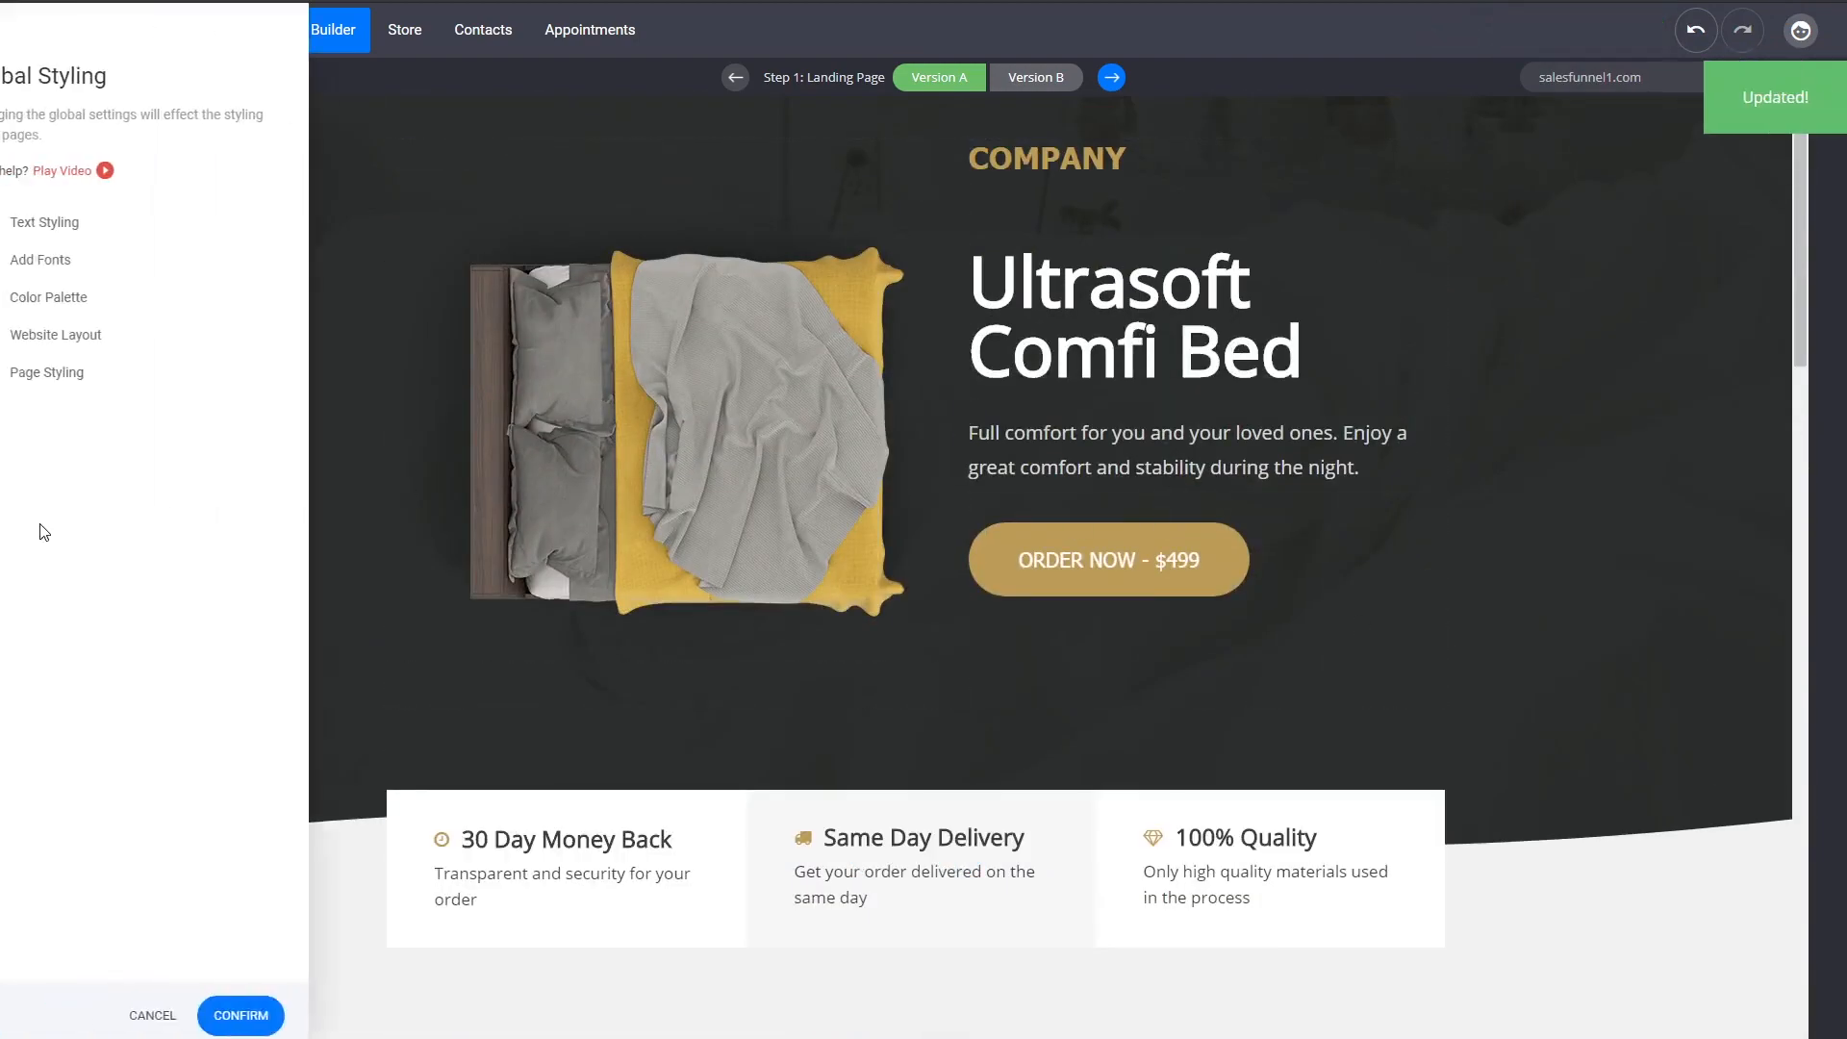
left_click(129, 306)
left_click(63, 279)
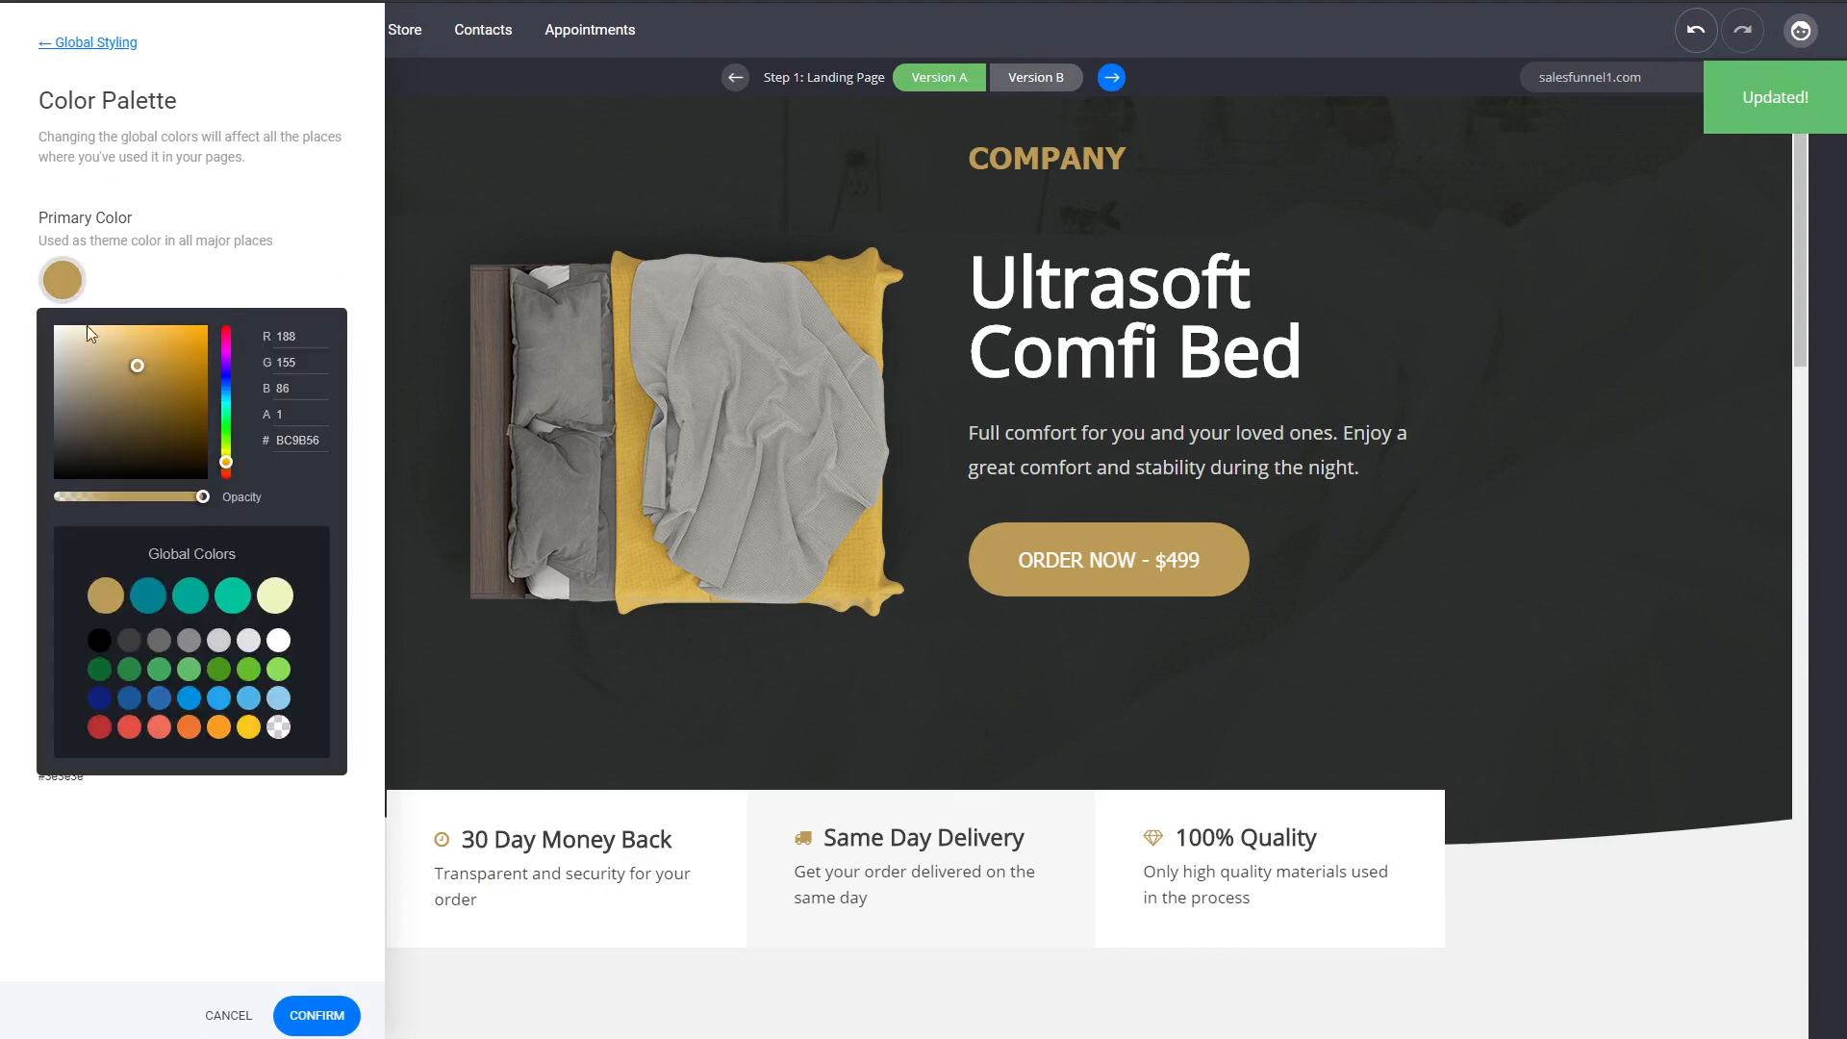
left_click(191, 701)
left_click(316, 1015)
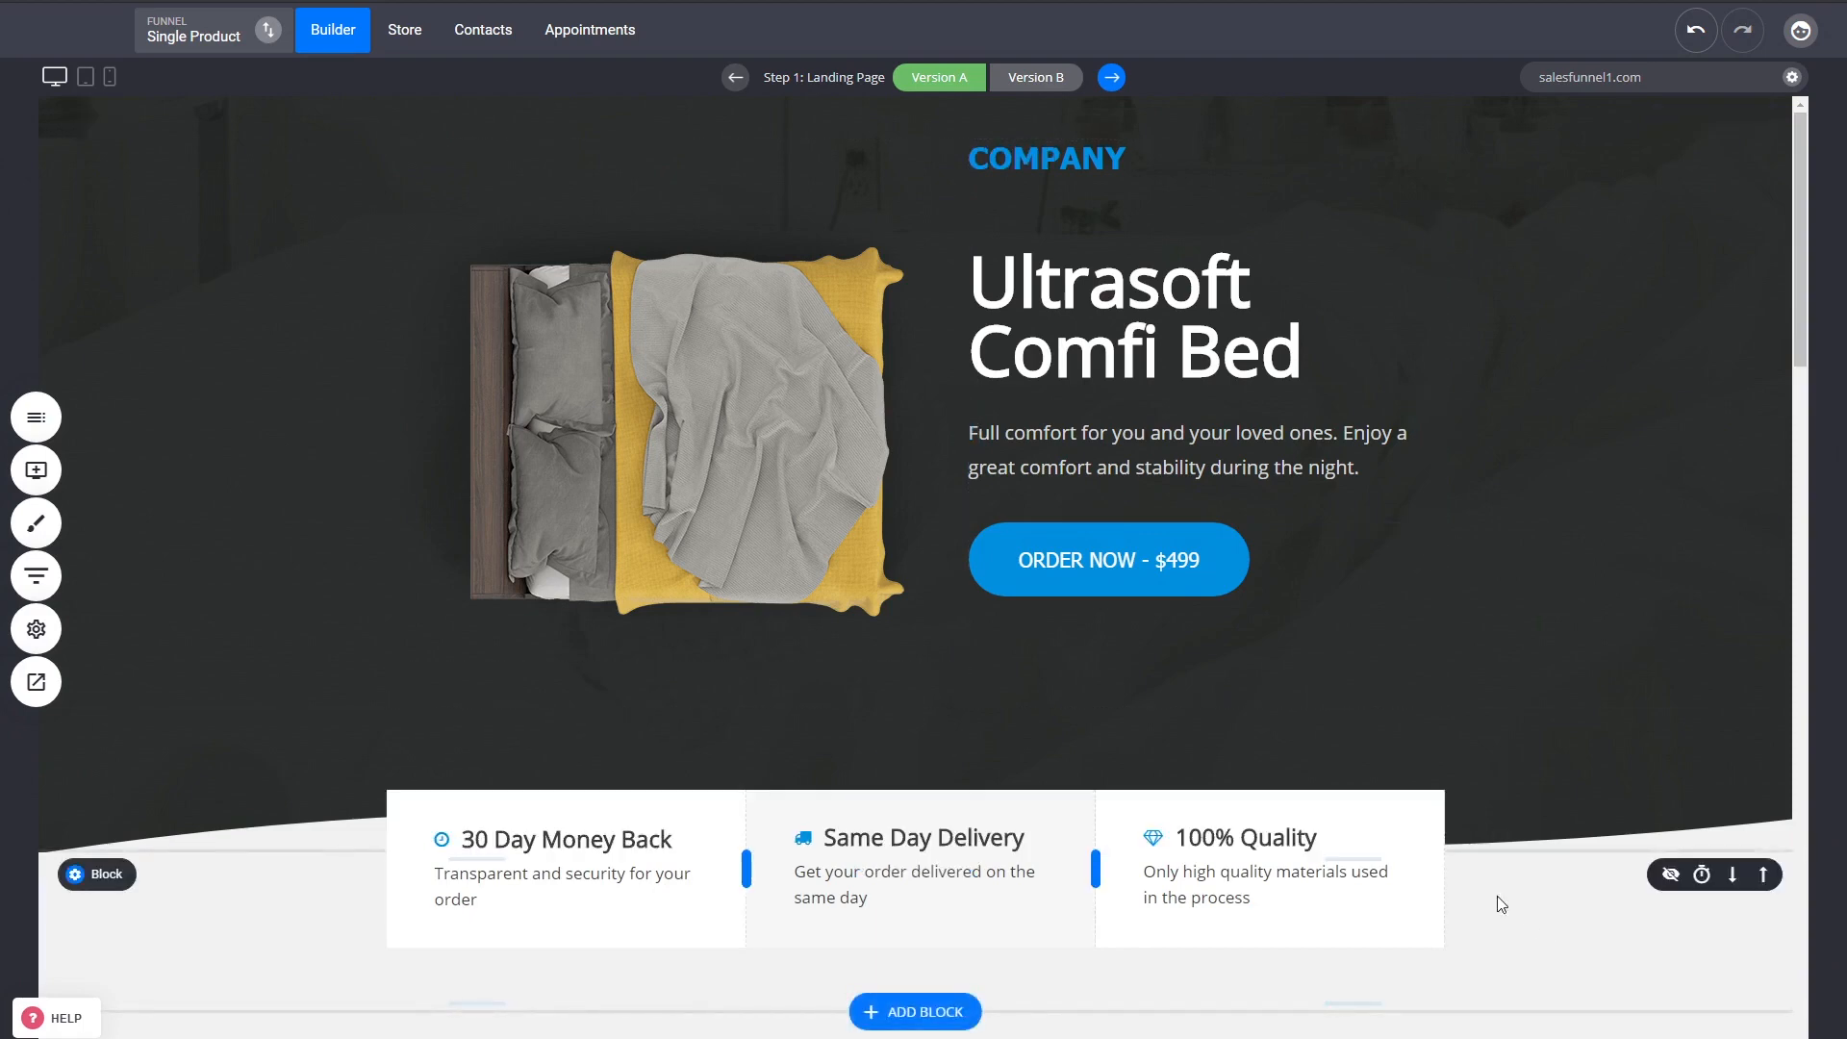
Manually select version A as the winner of the Landing Page step's A/B test in the funnel controls
left_click(36, 576)
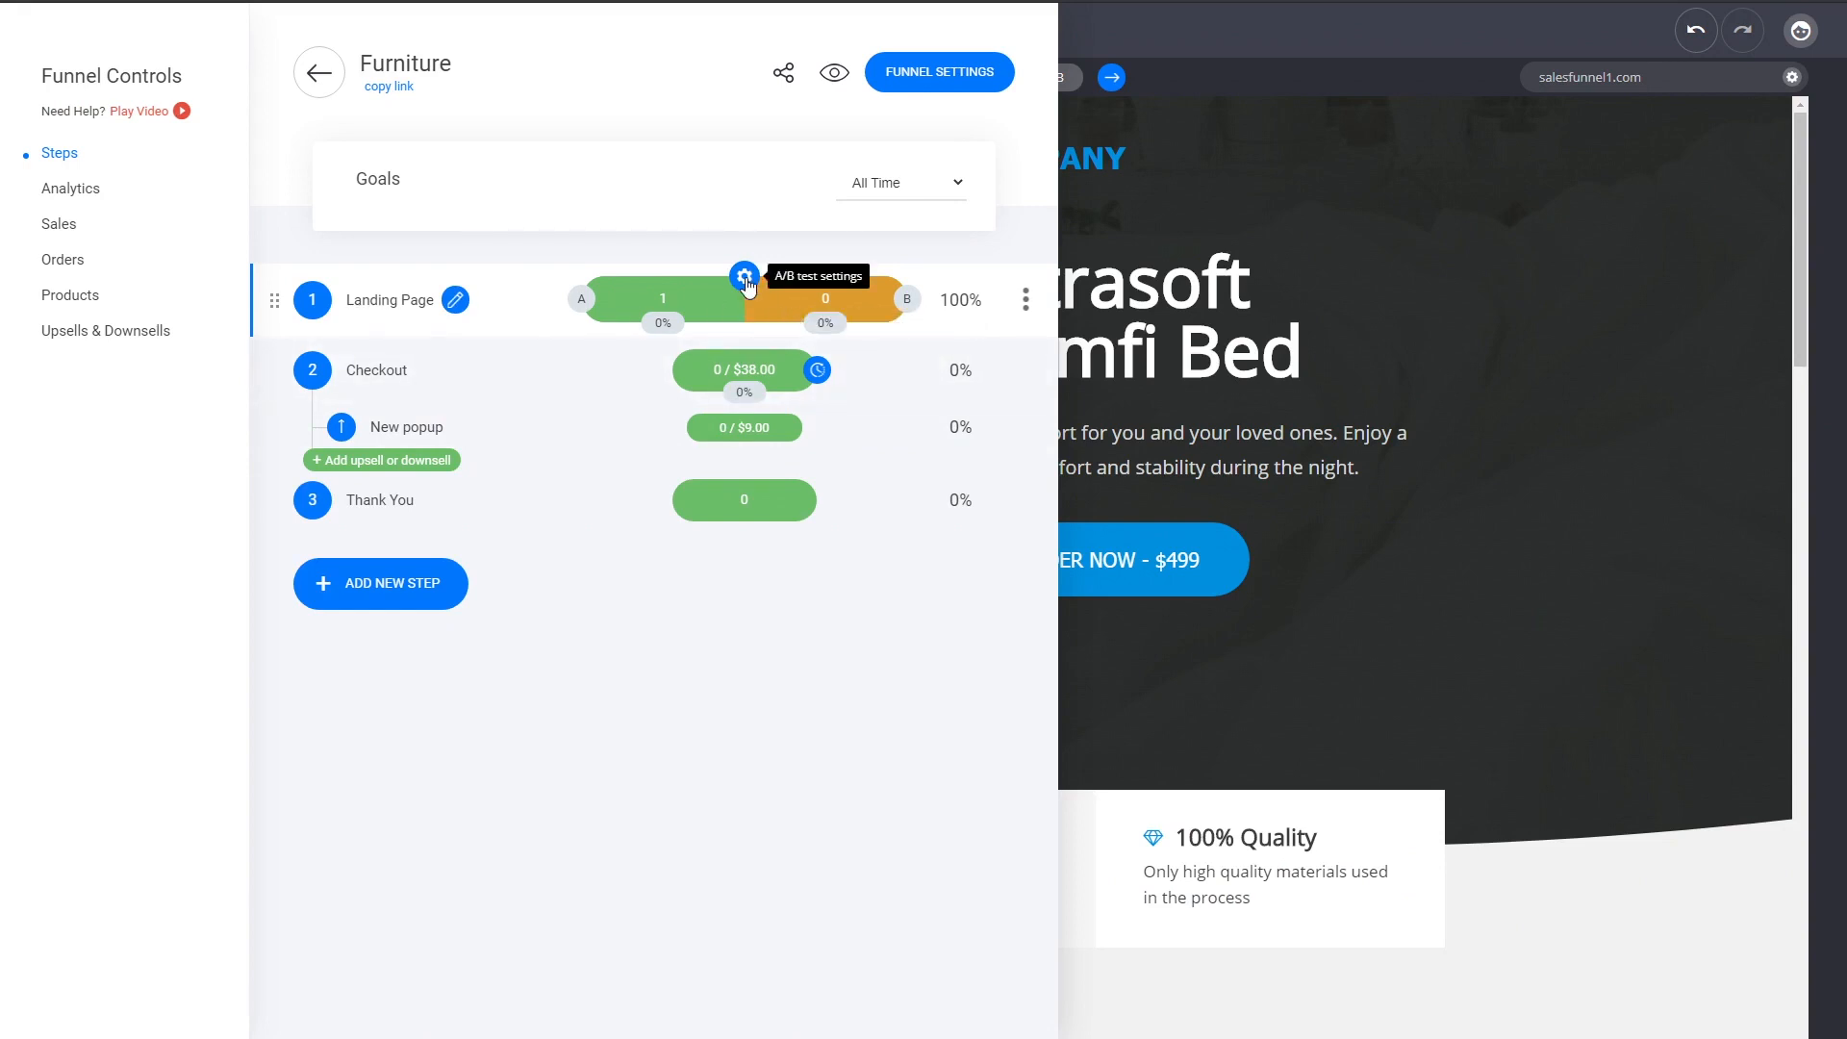
left_click(744, 277)
left_click(1085, 327)
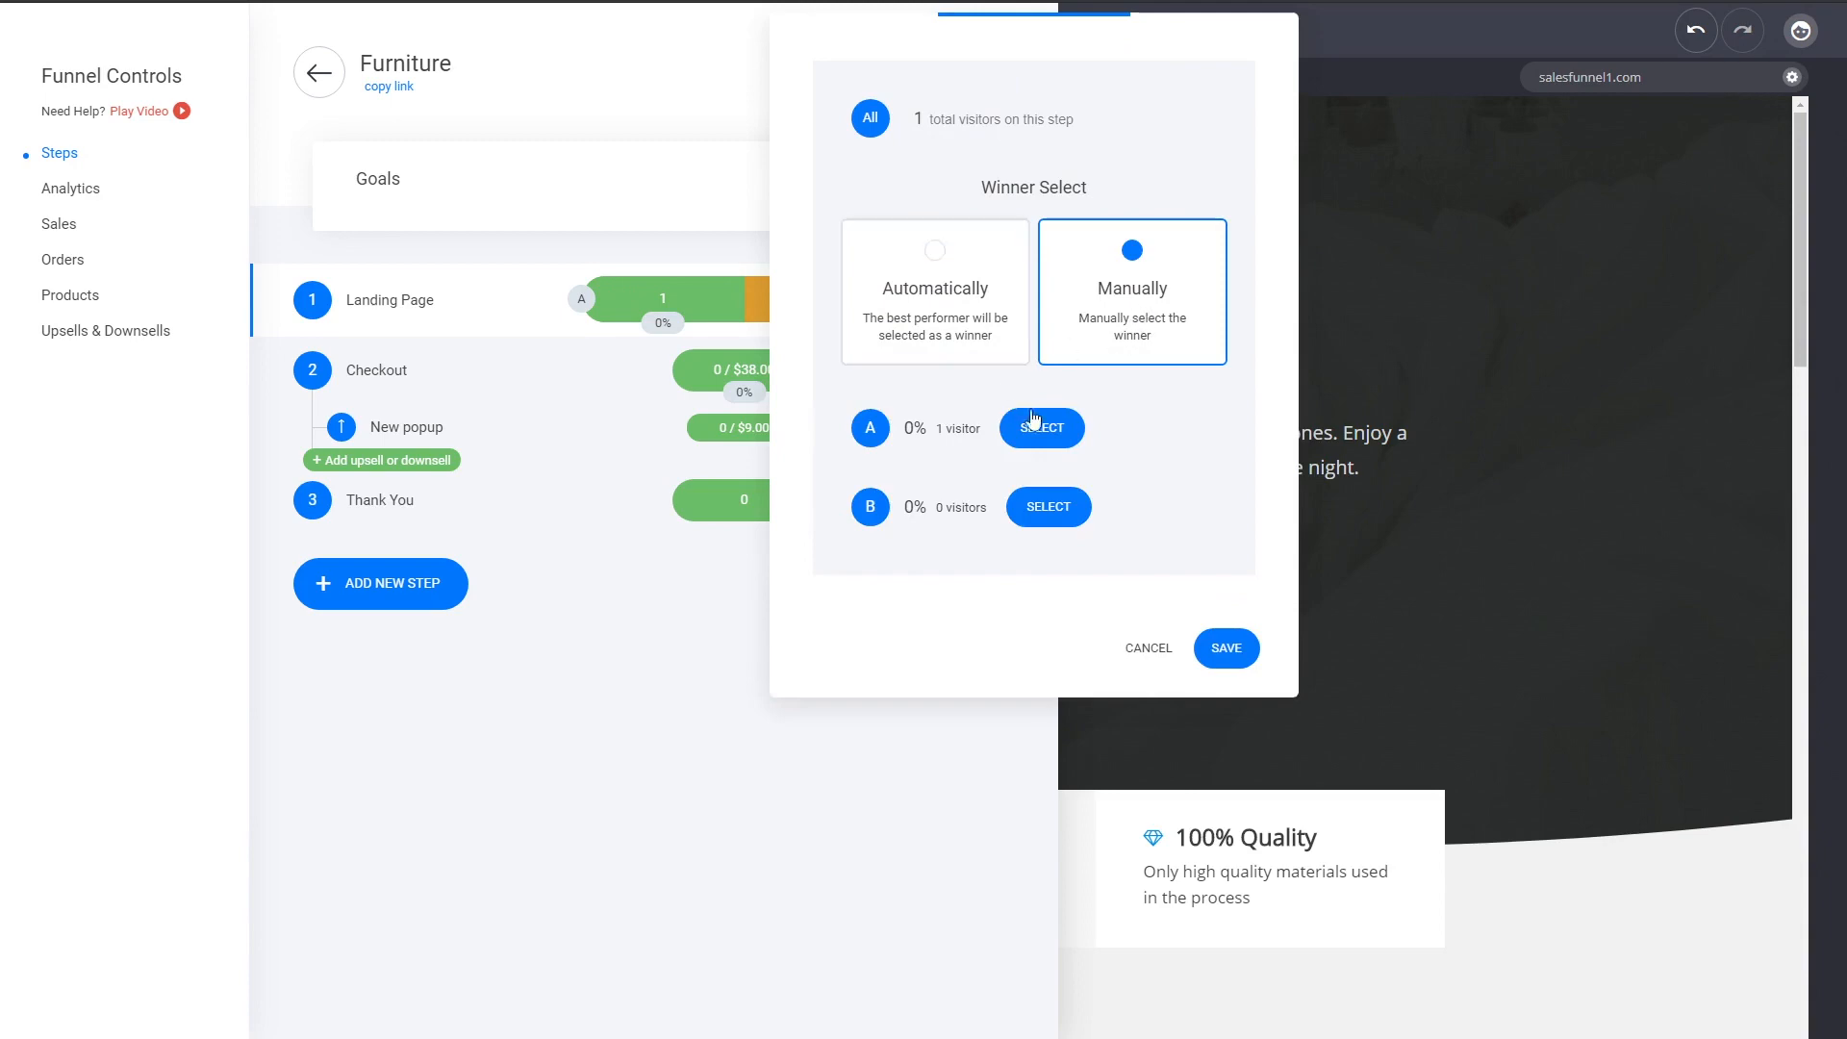
left_click(1040, 431)
left_click(1008, 461)
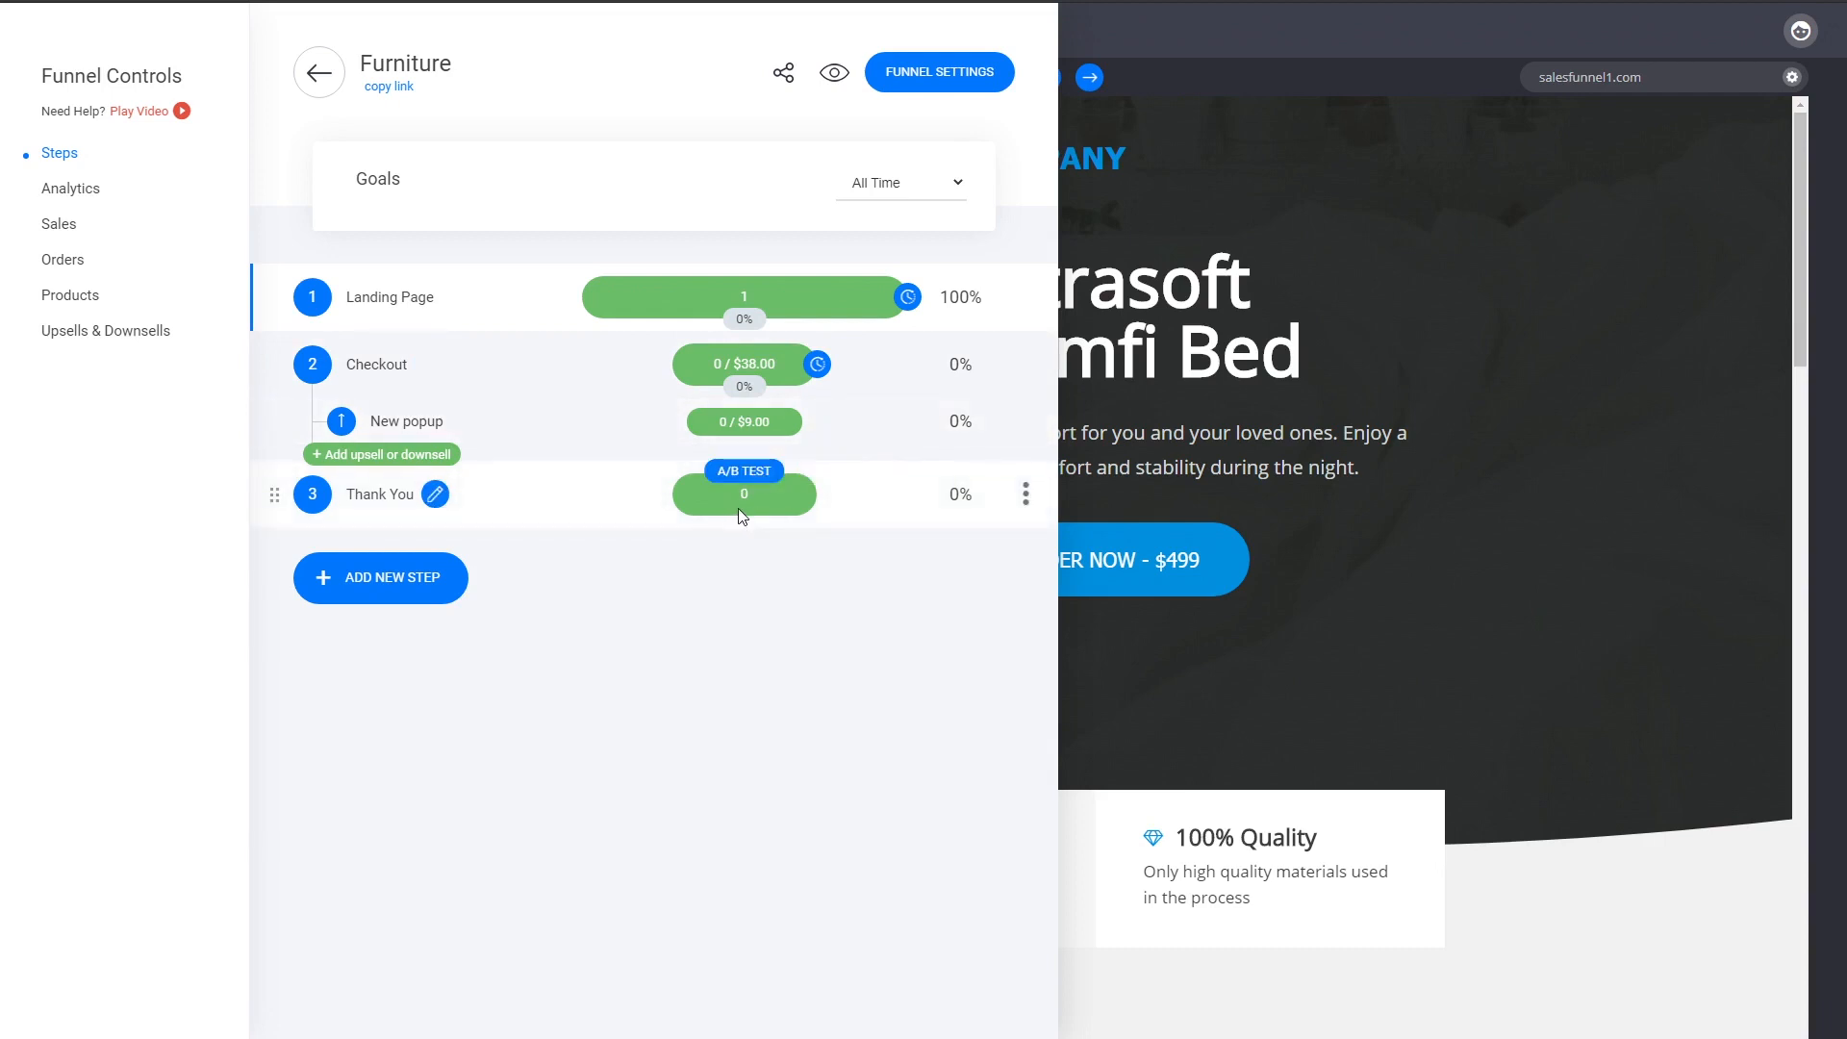
Review the Furniture funnel's sales, orders, products, and upsell and downsell statistics, and return to its steps overview
left_click(63, 229)
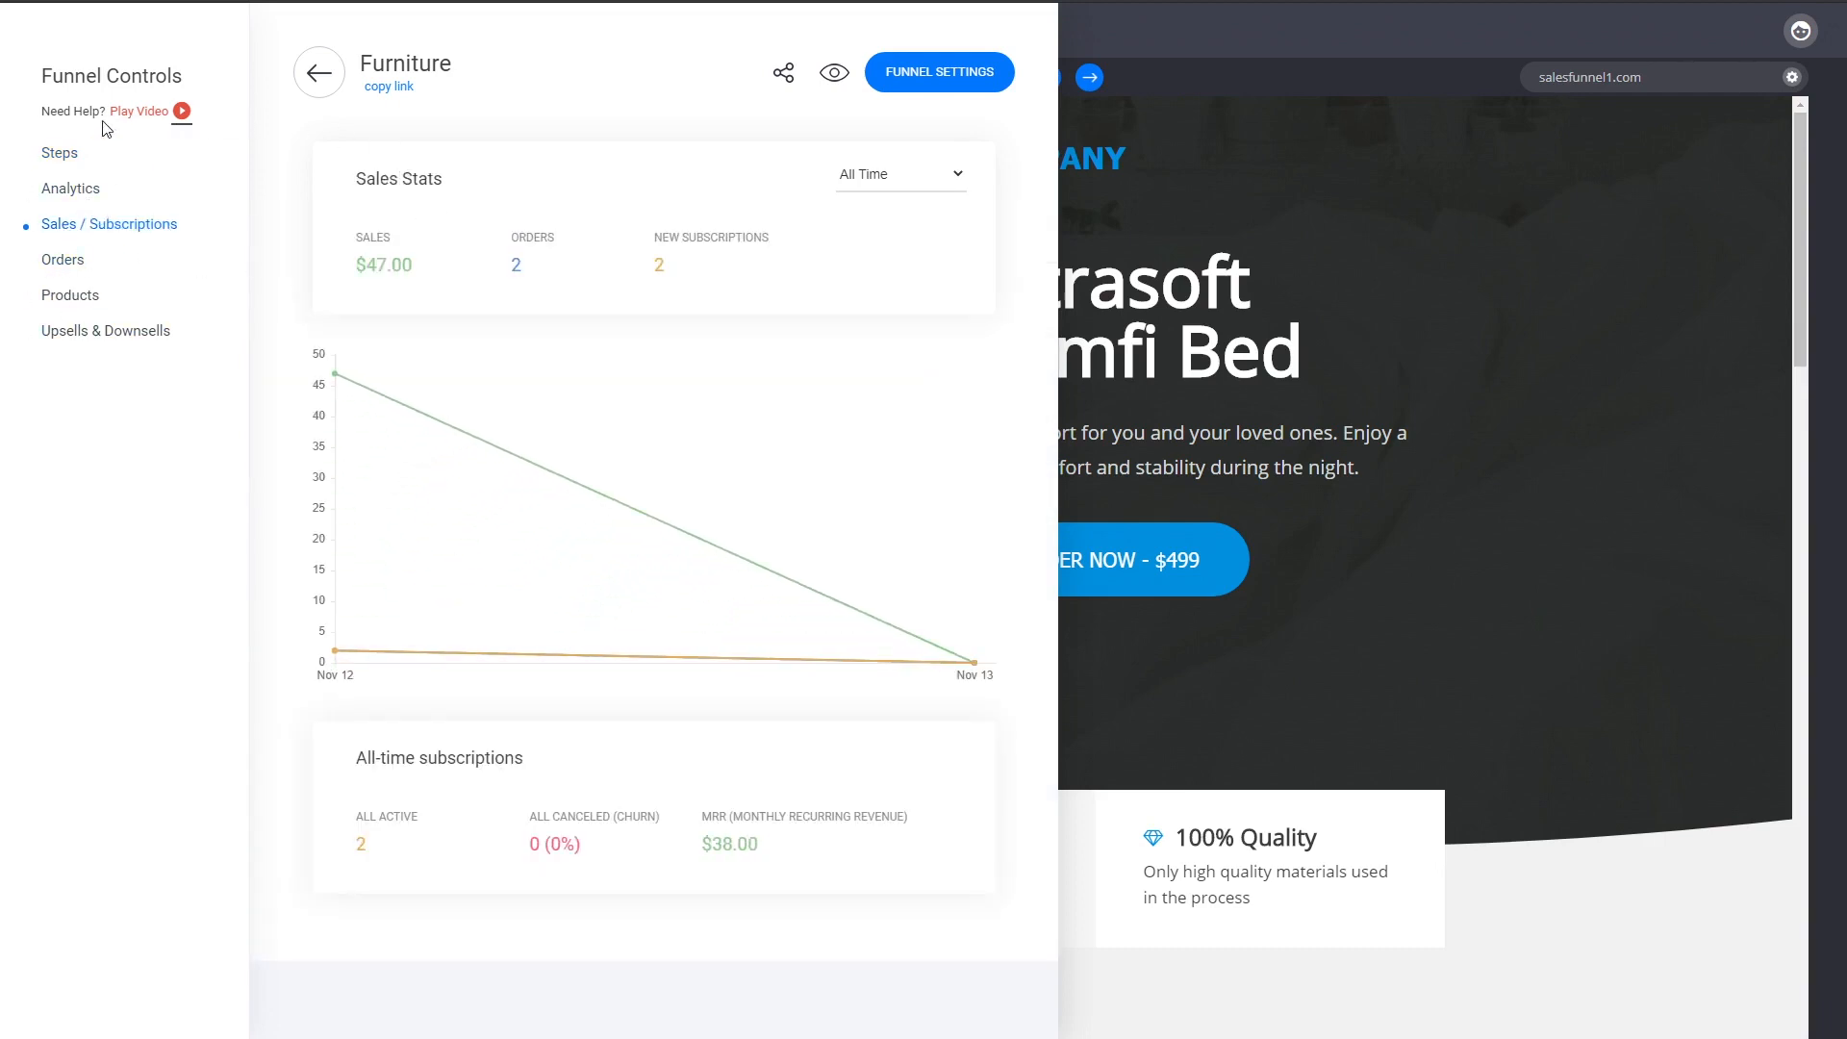
left_click(72, 262)
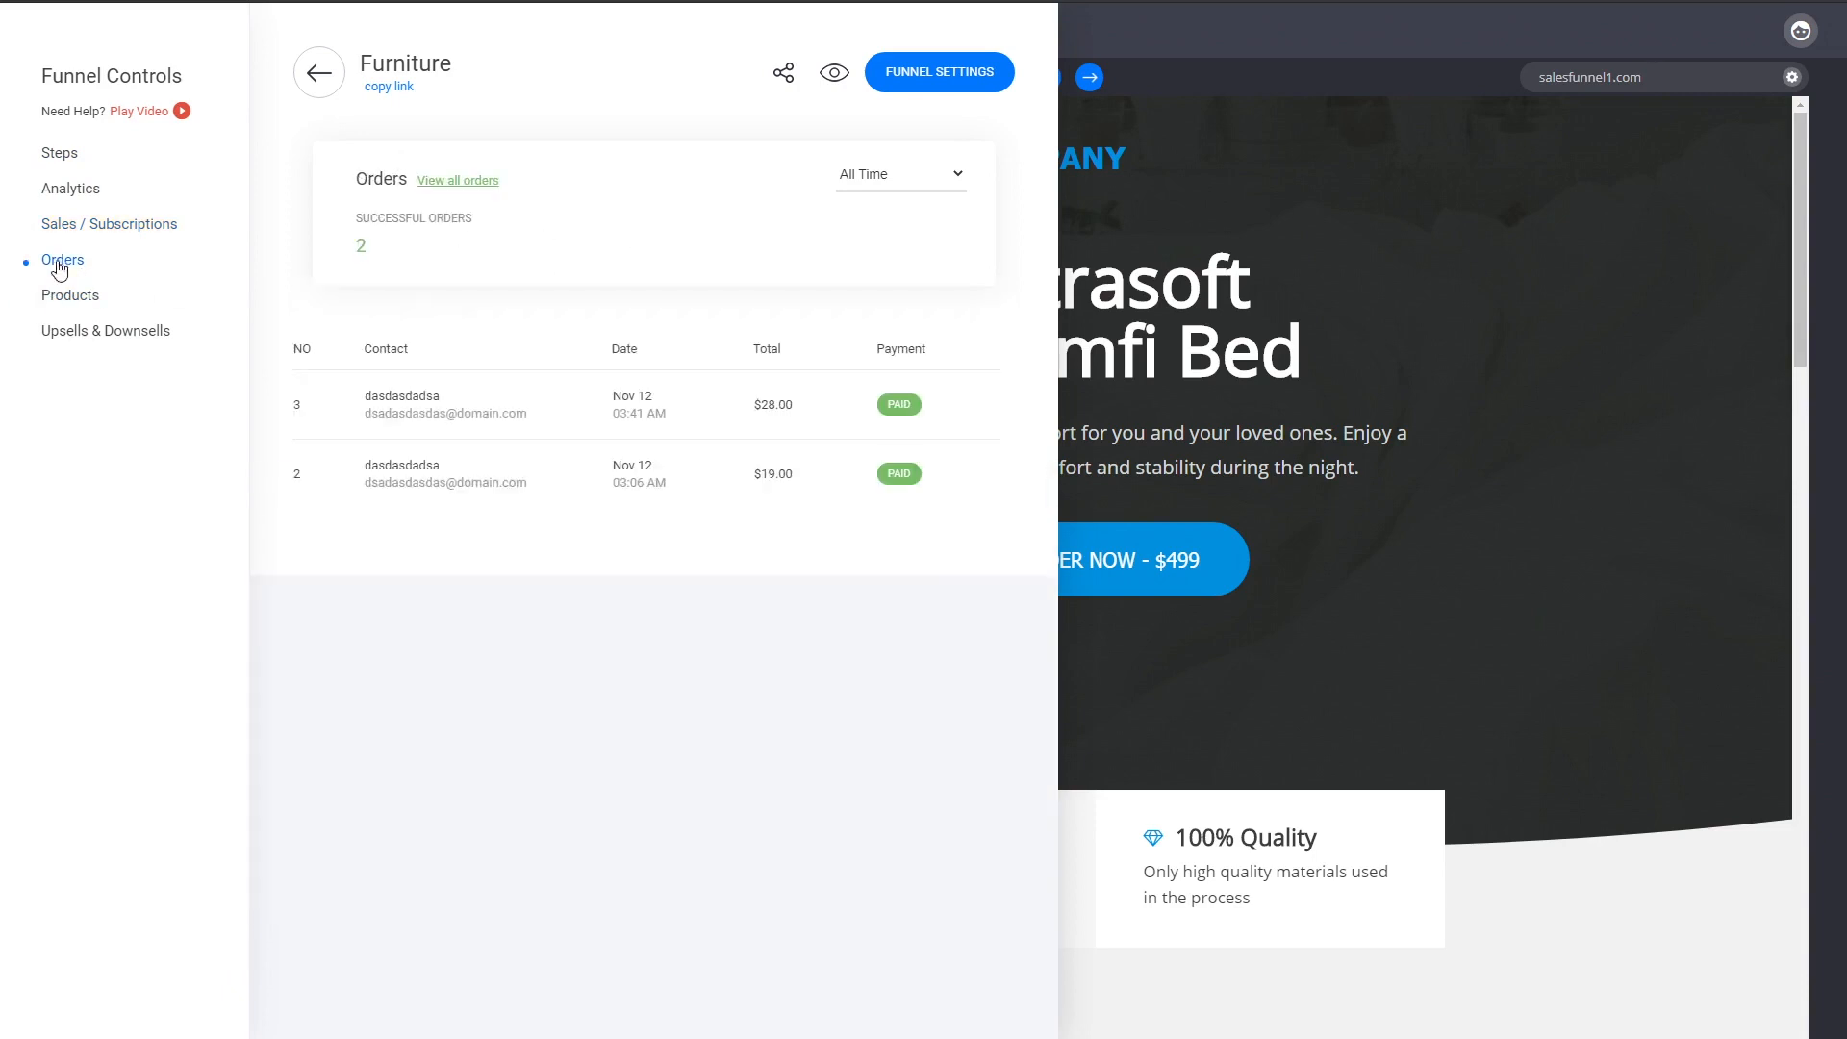
left_click(54, 298)
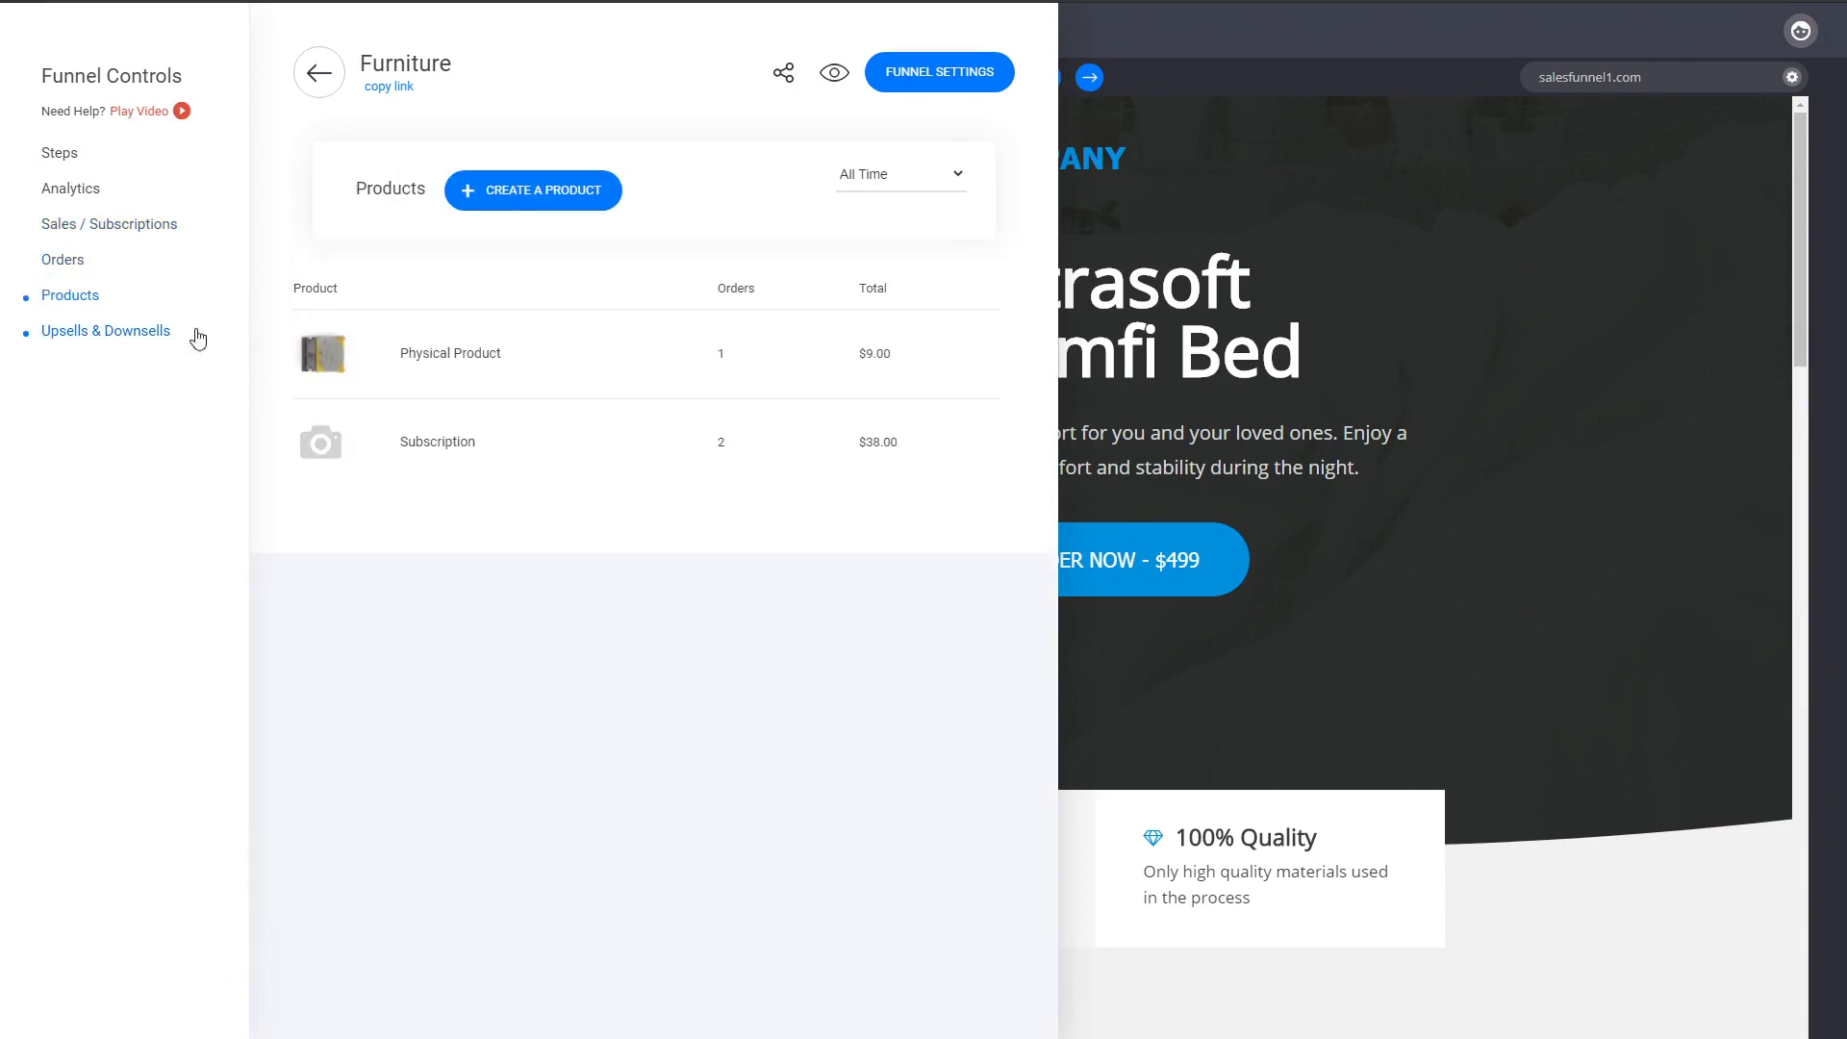
left_click(65, 346)
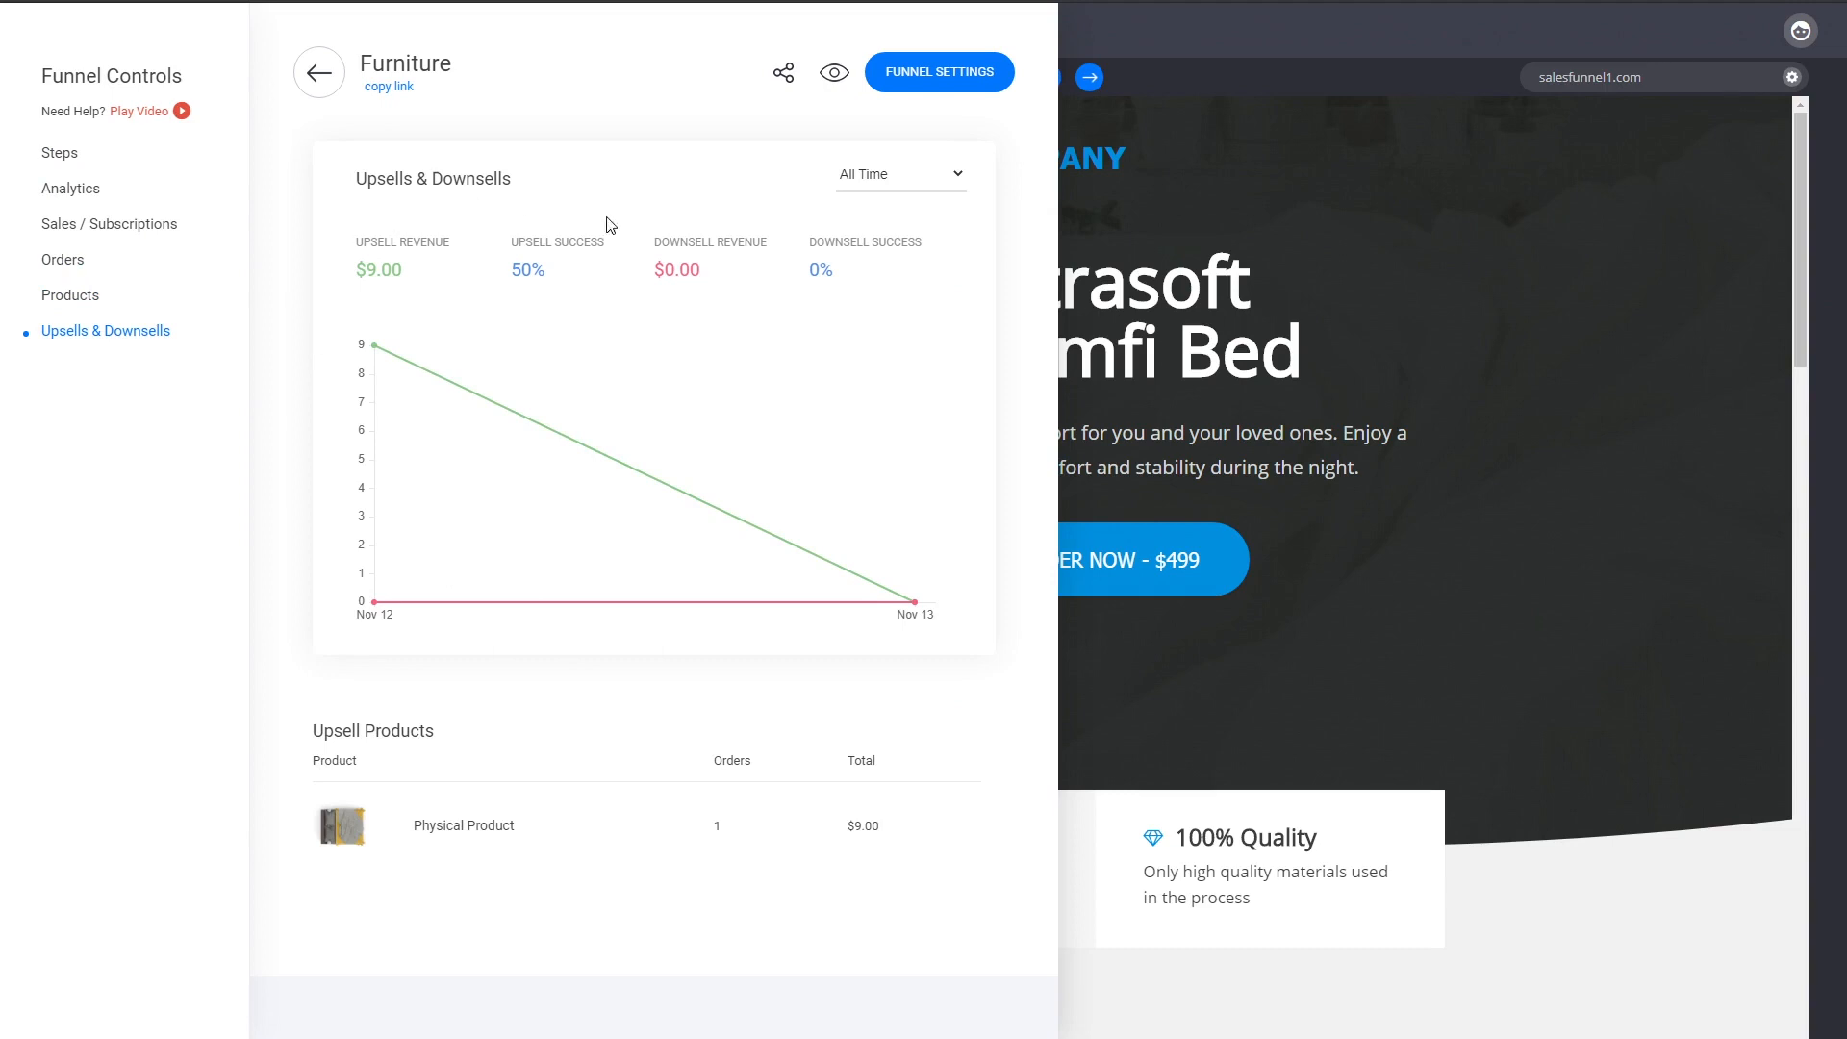
left_click(67, 159)
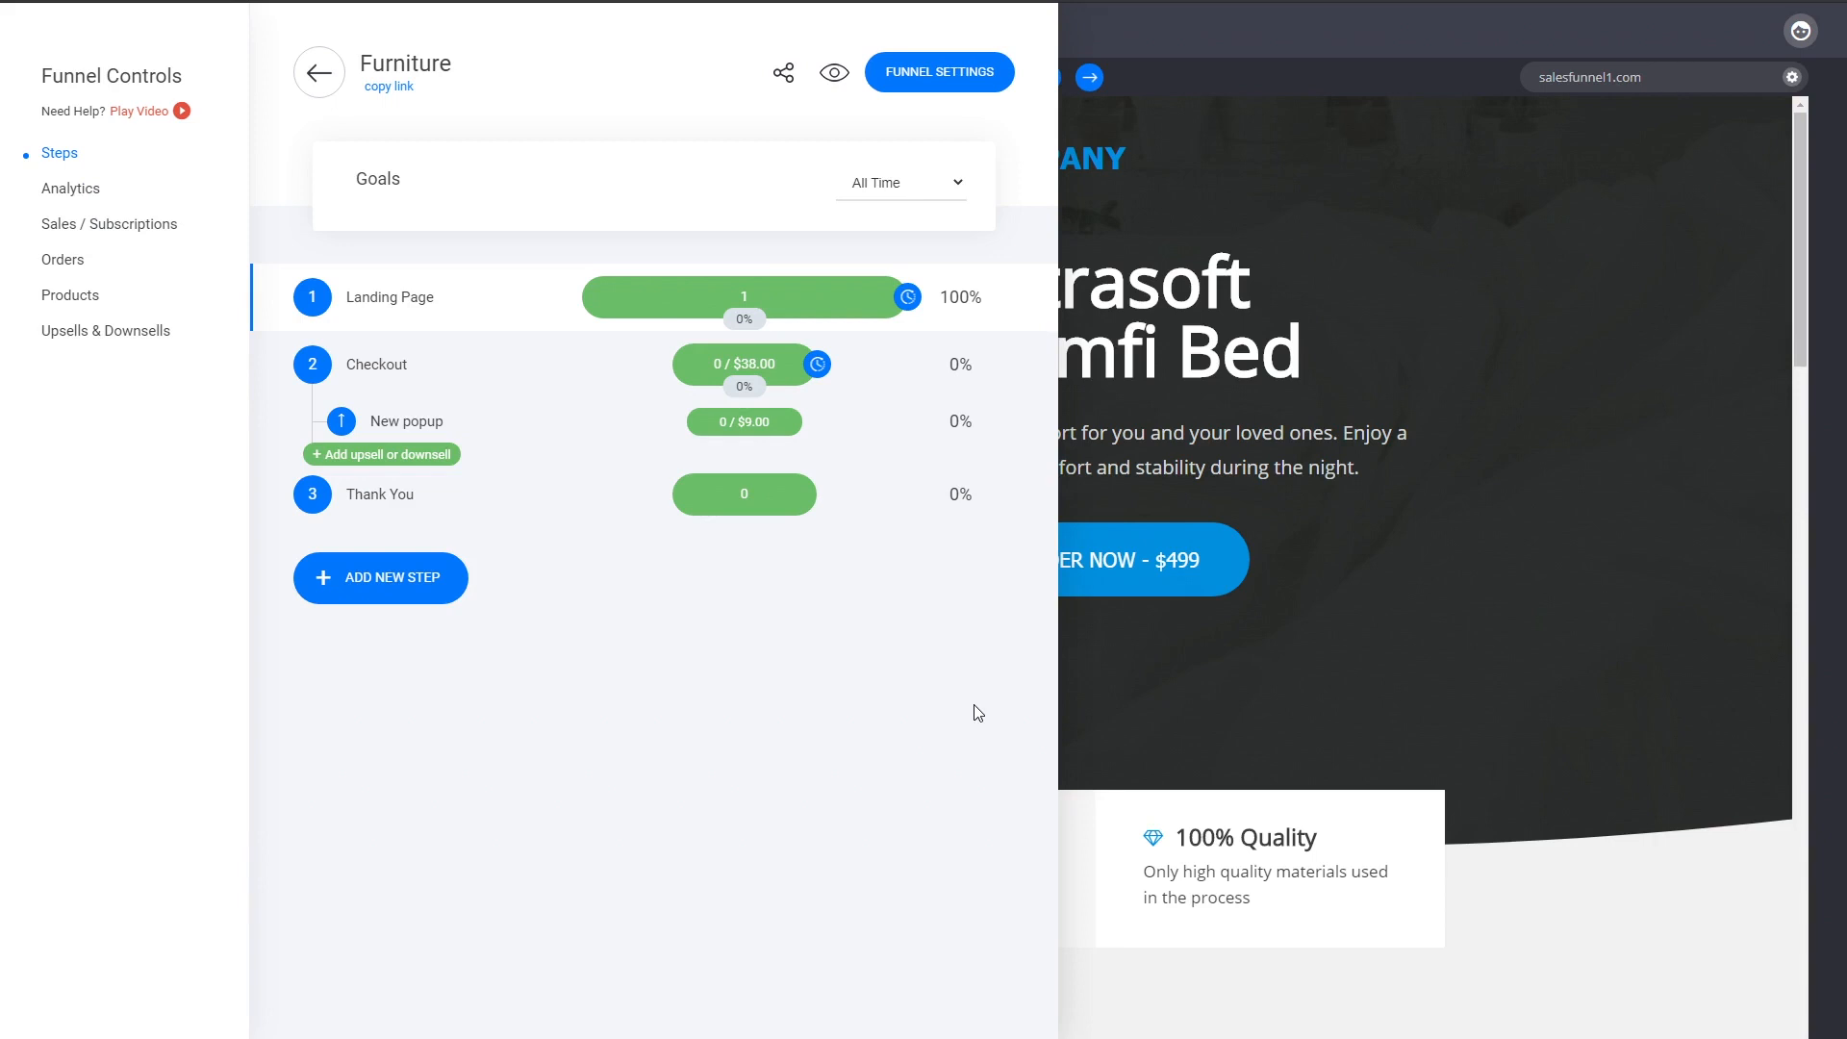
left_click(1682, 529)
scroll(1167, 689, "down", 2)
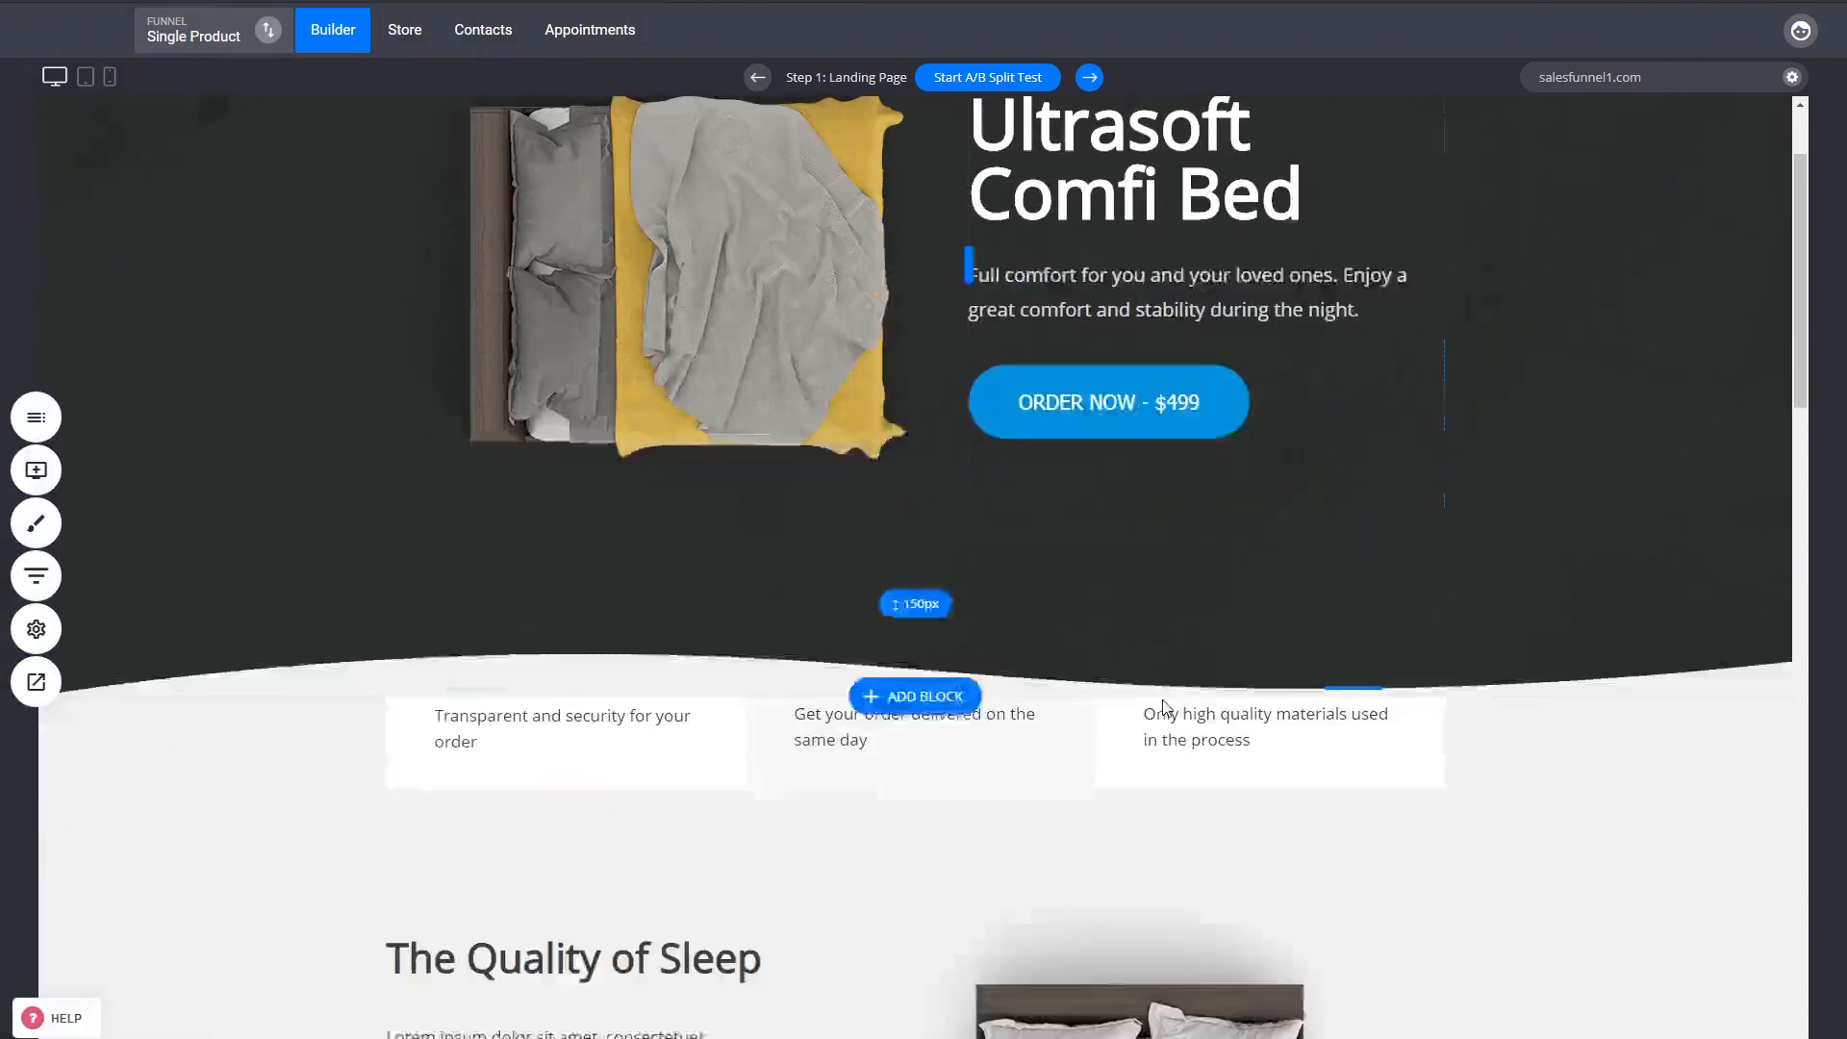
scroll(1168, 693, "up", 2)
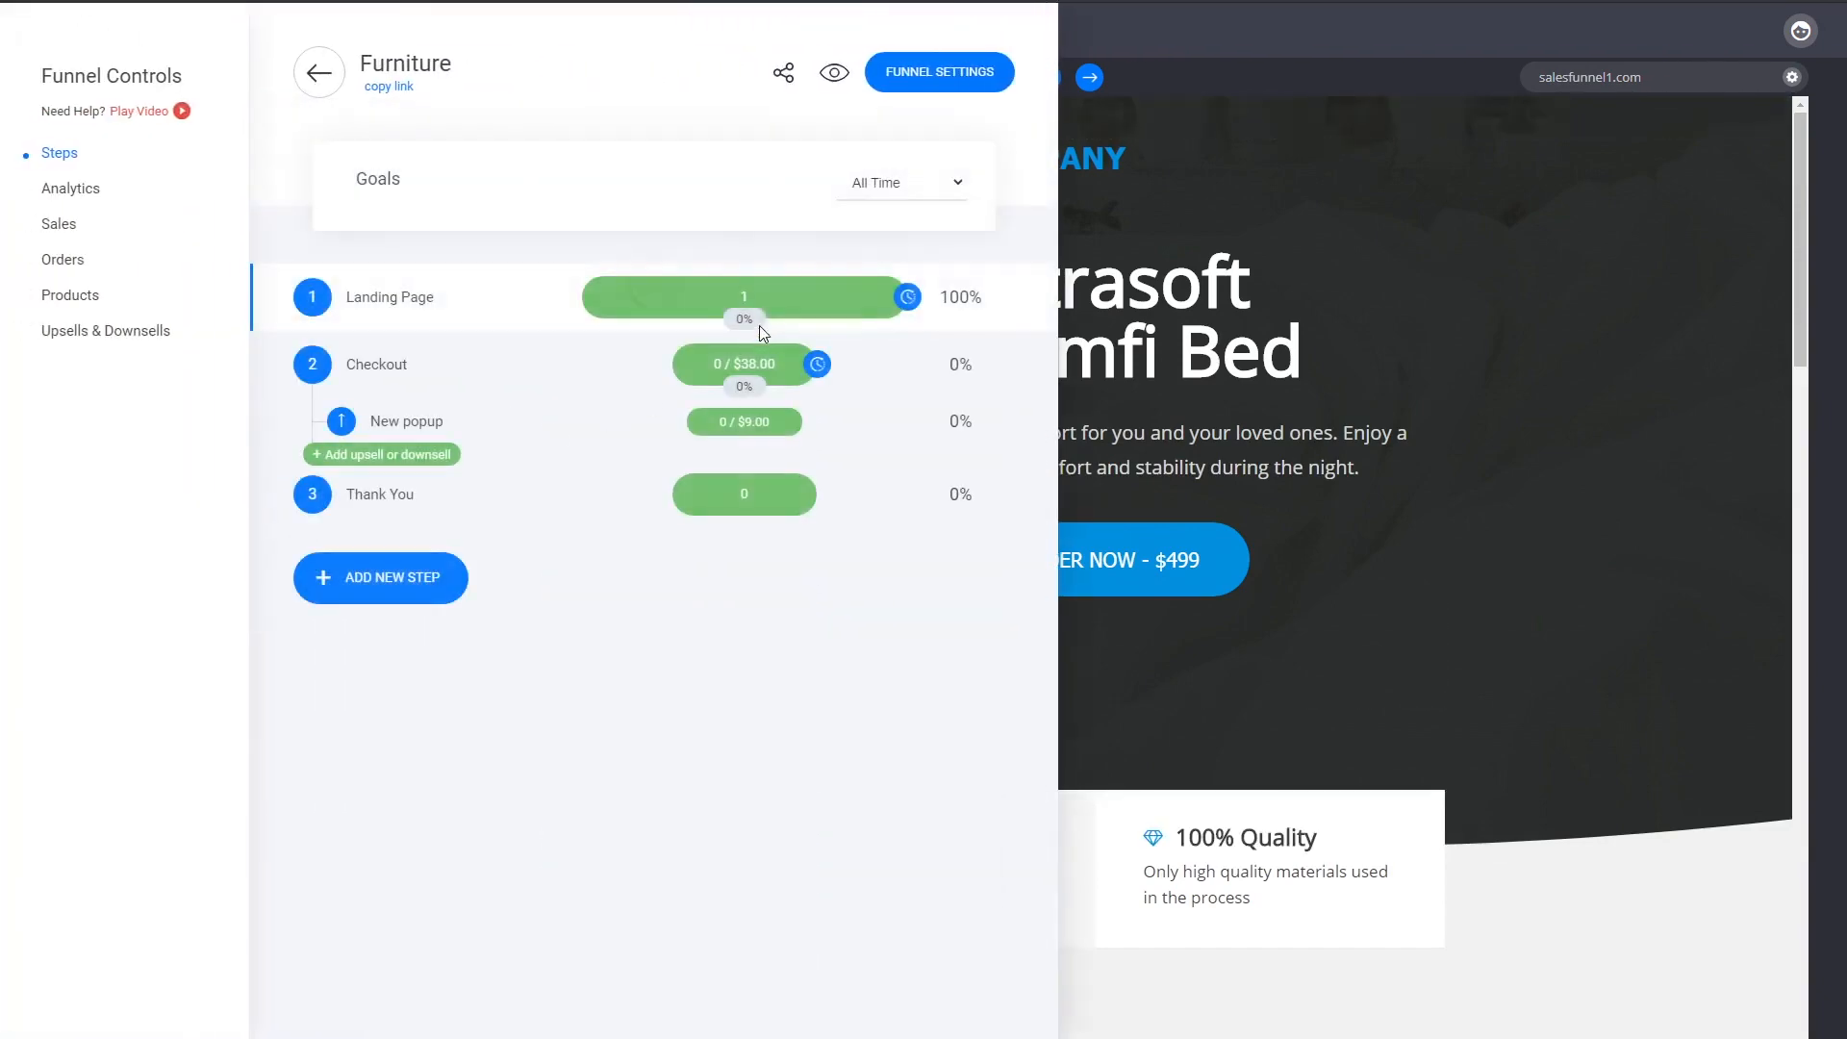
Start an A/B test on the Landing Page step by duplicating the page, and open version B for editing
left_click(752, 275)
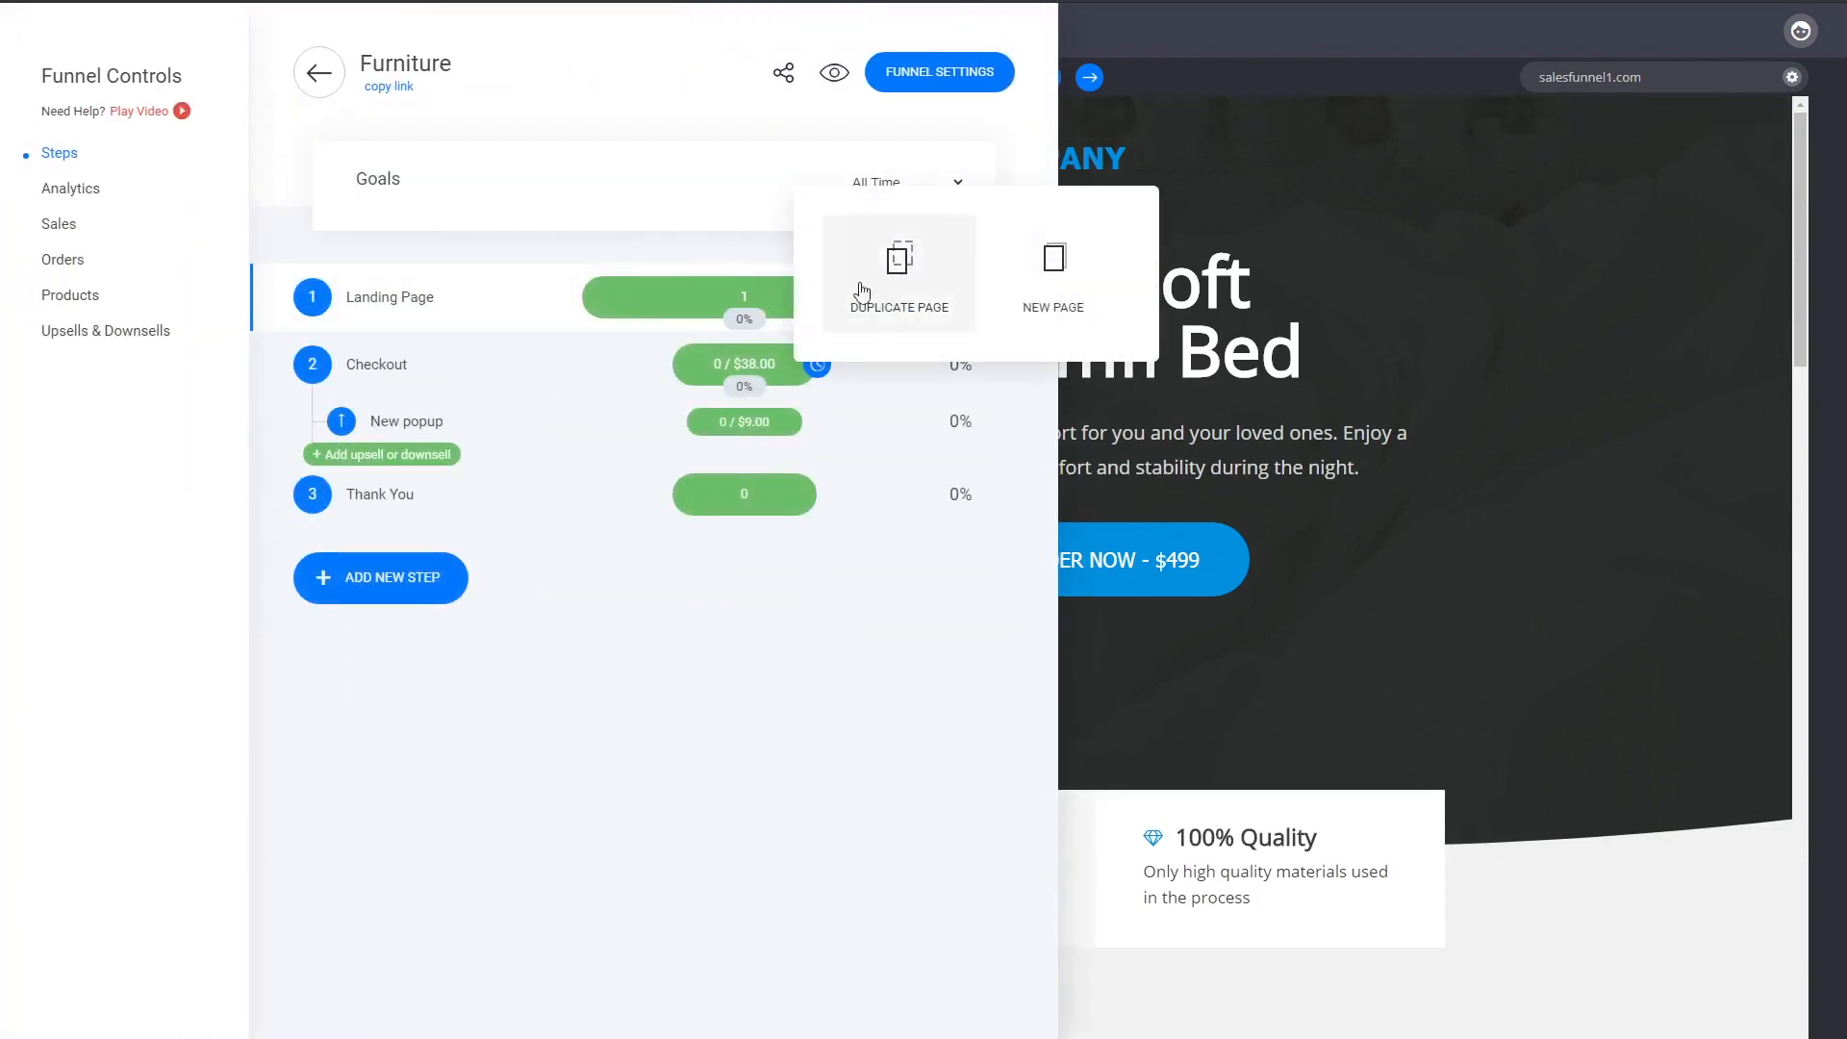
left_click(915, 289)
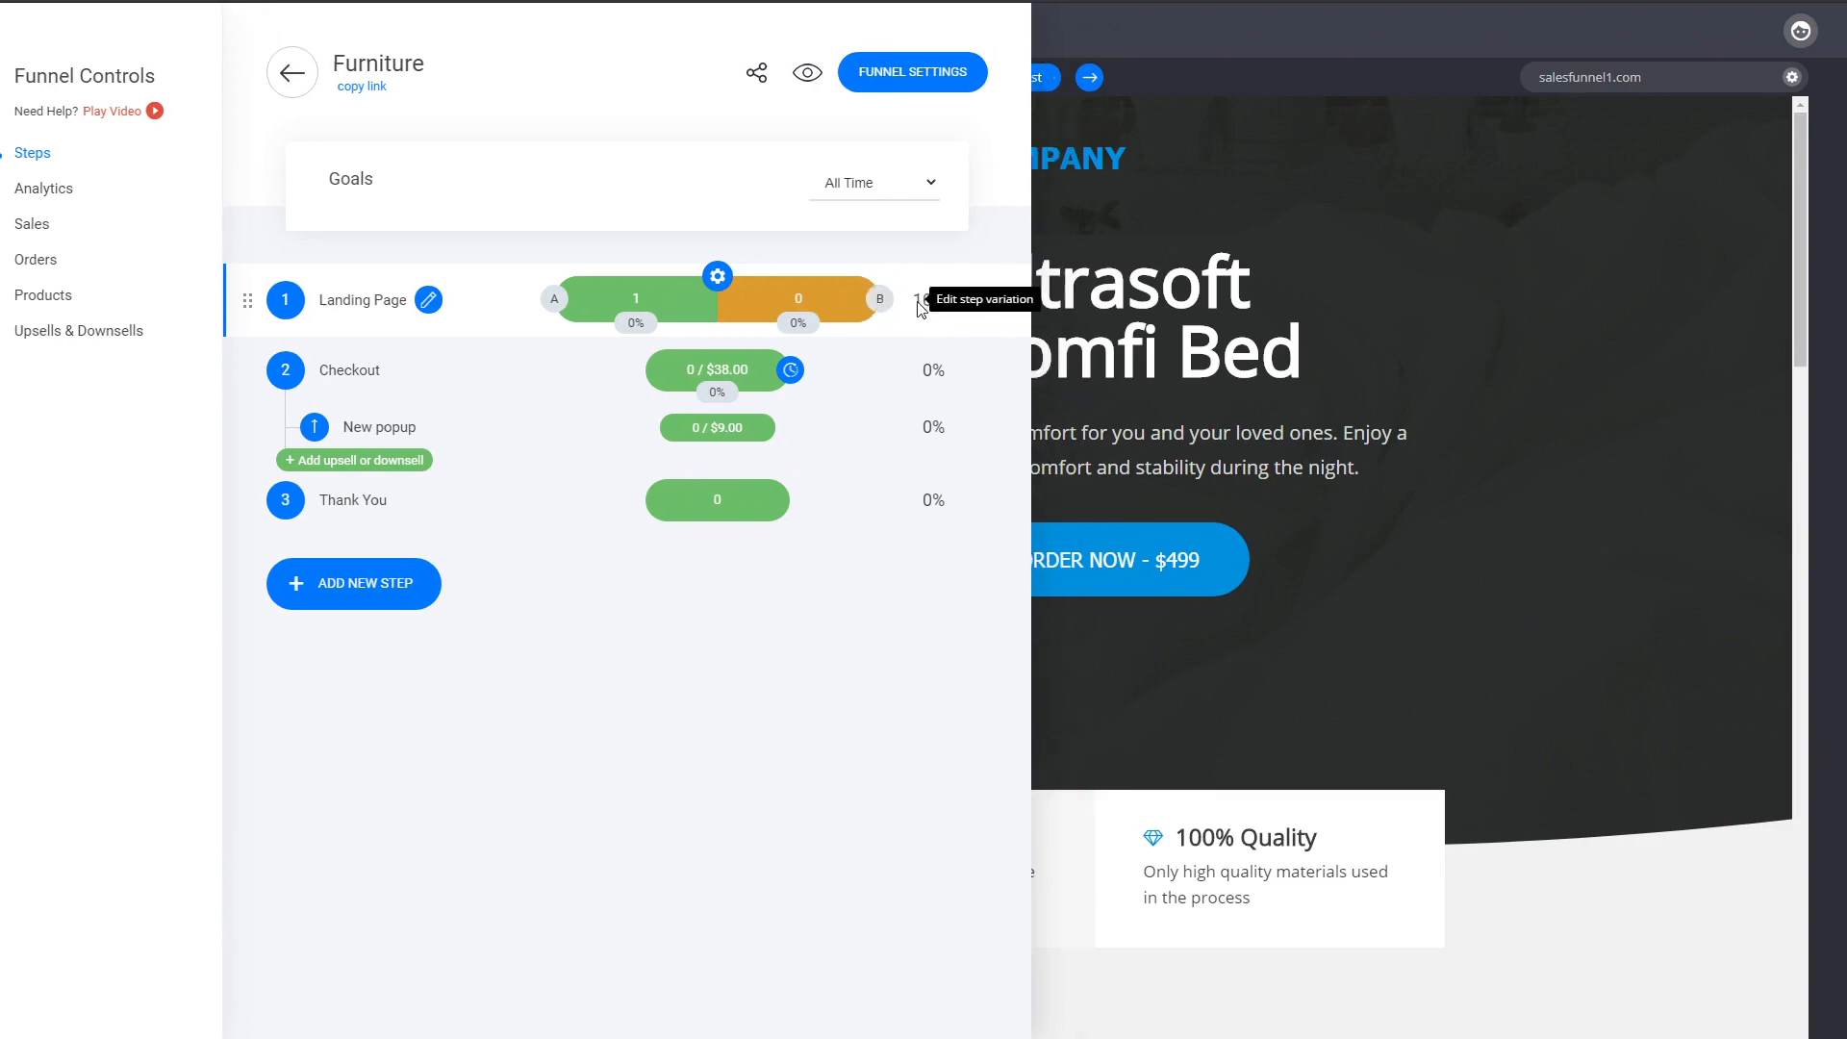
left_click(907, 299)
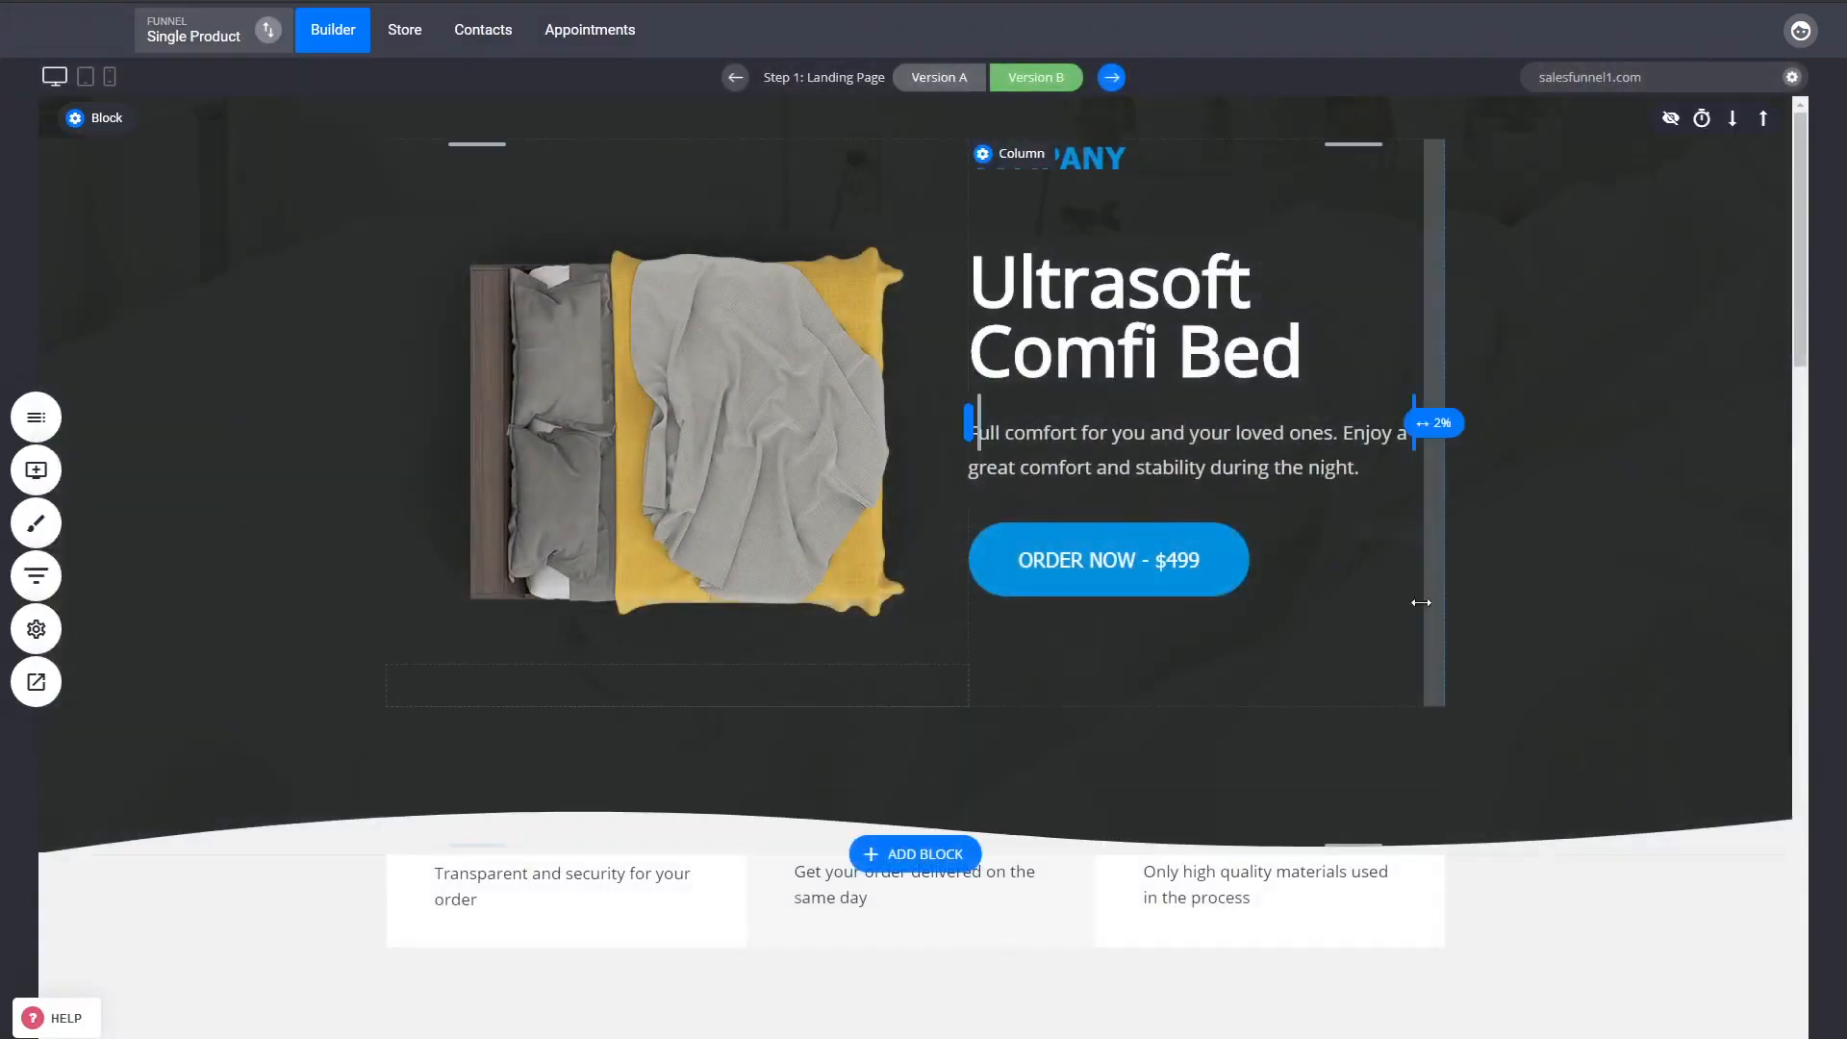
Insert the video block with a section headline, benefit list and call-to-action button above The Quality of Sleep section
scroll(874, 654, "down", 4)
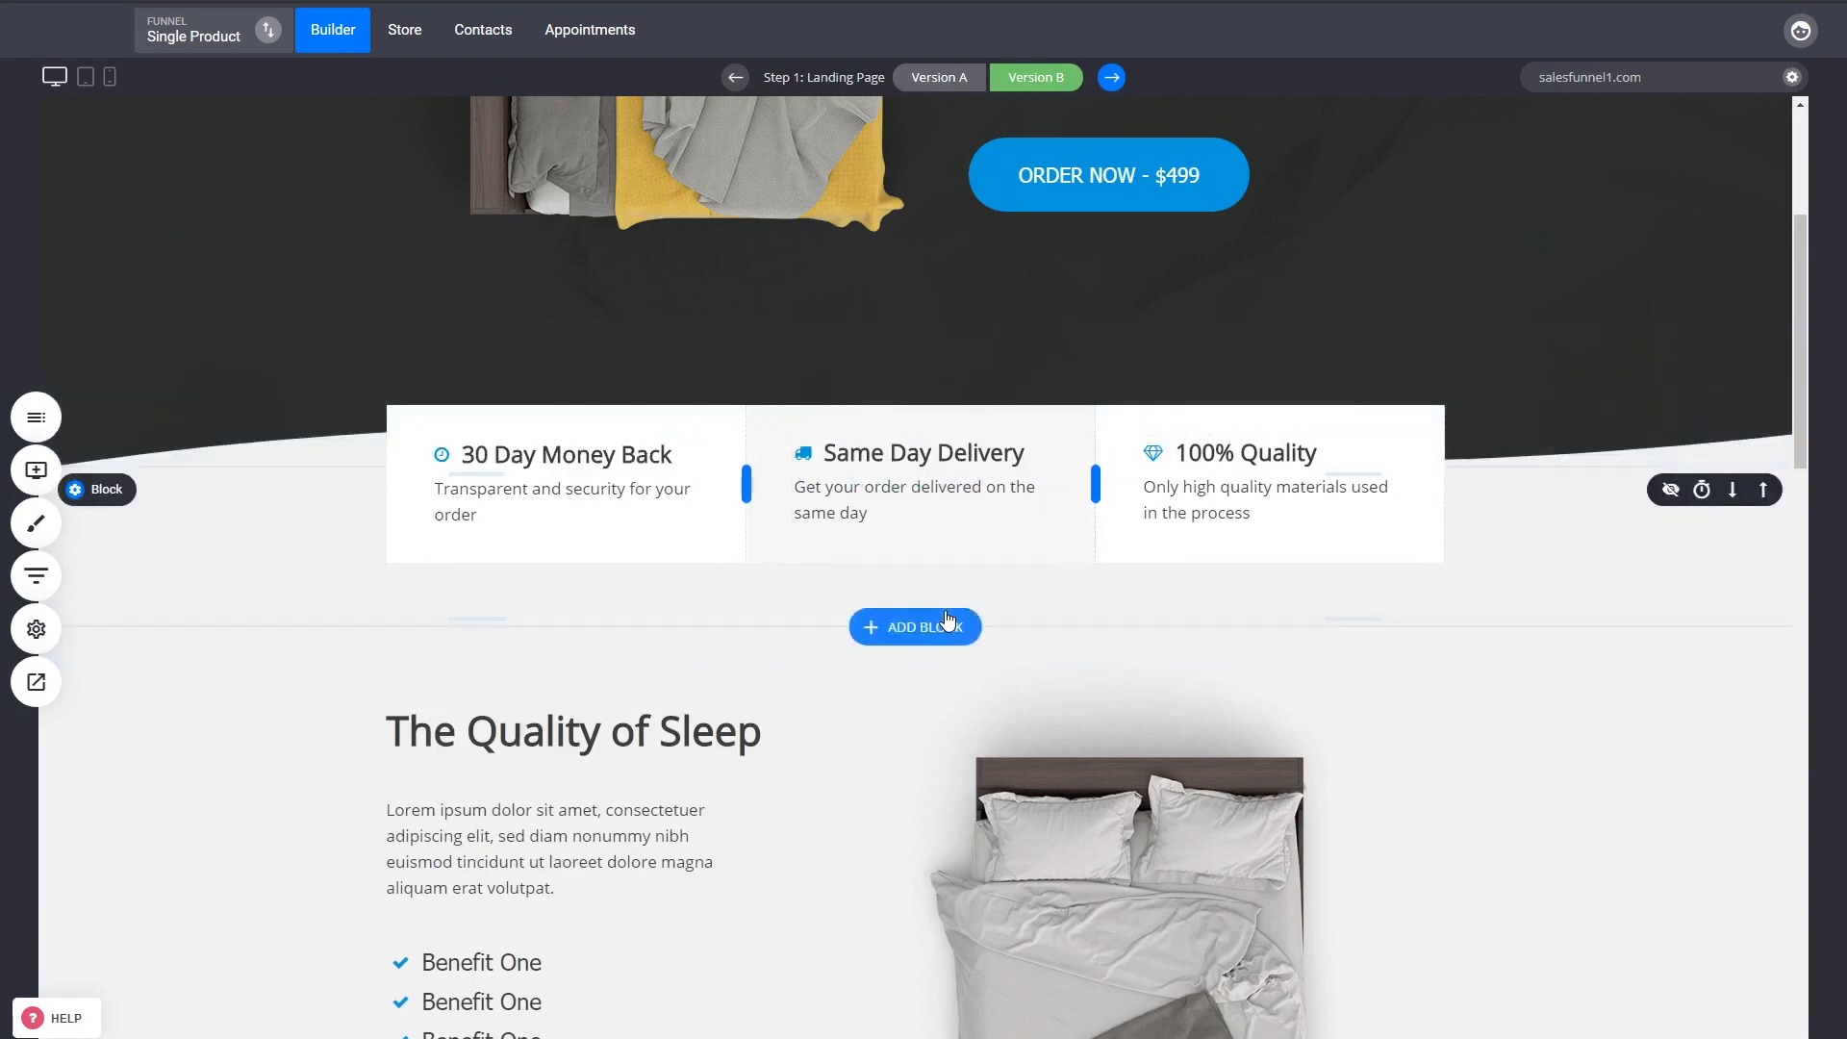
left_click(945, 625)
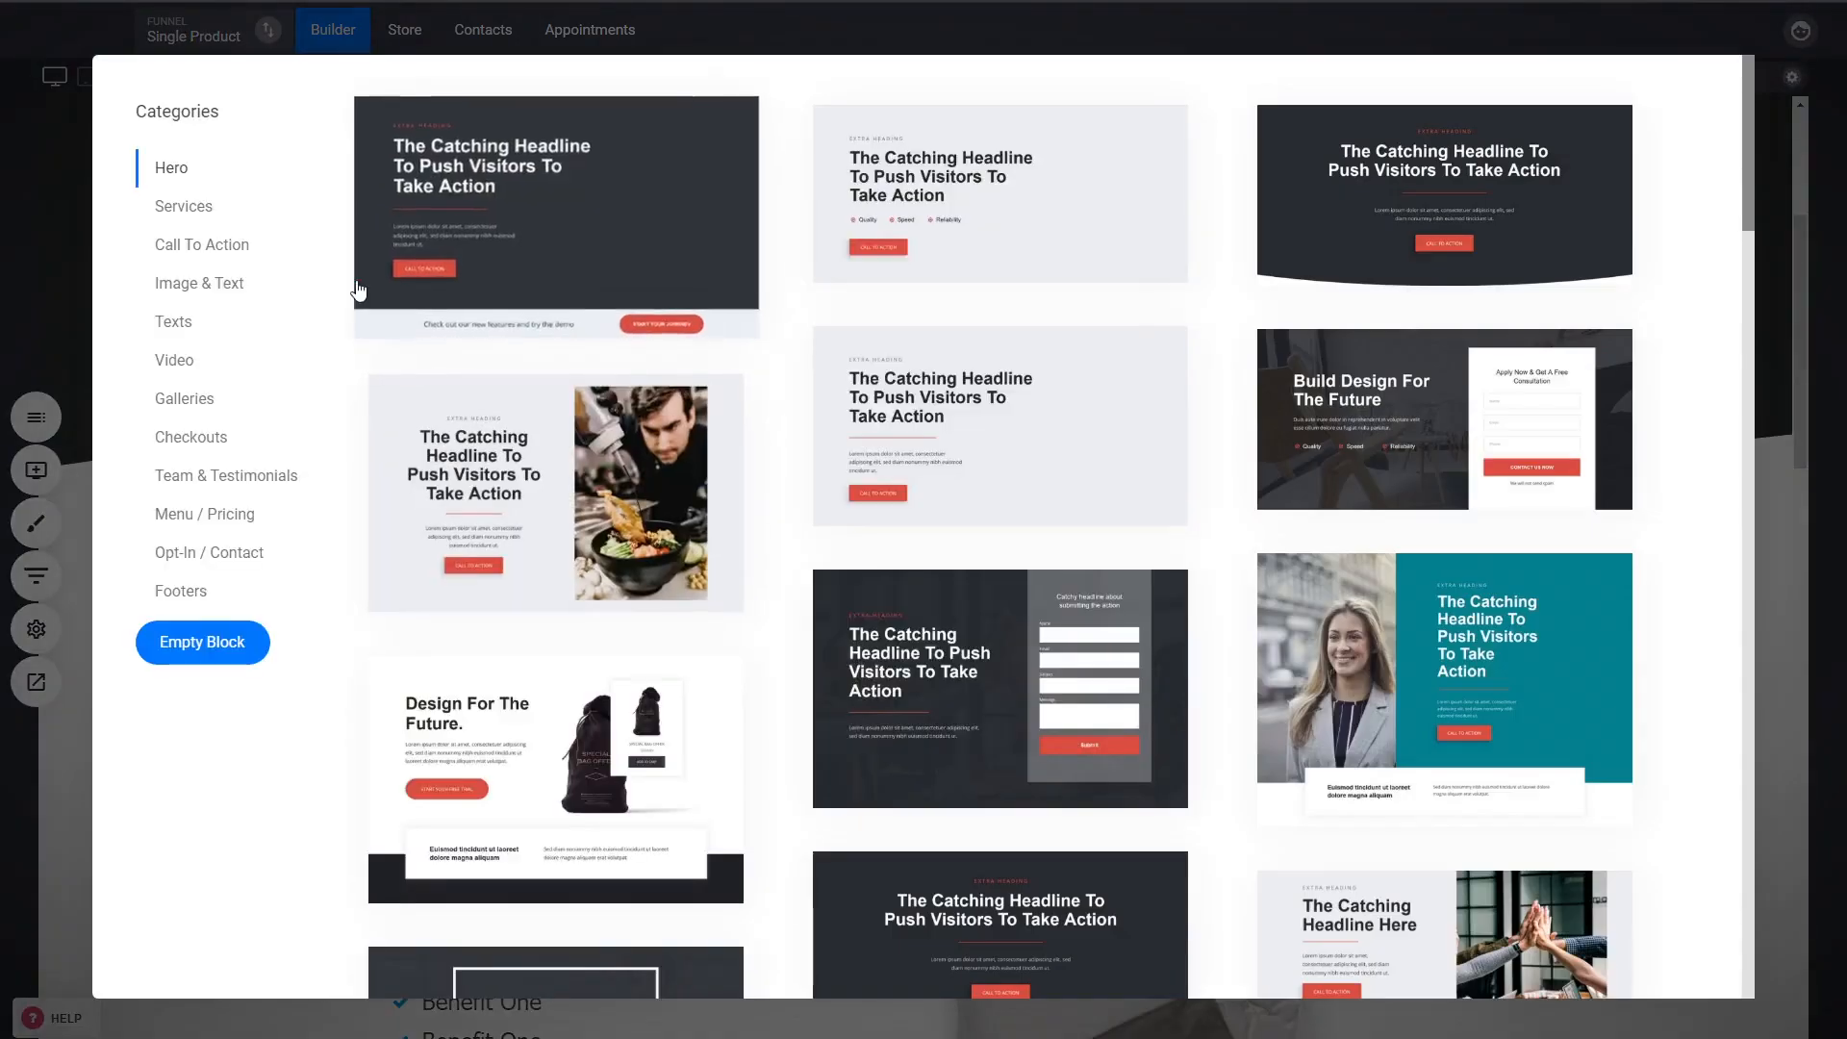
left_click(173, 359)
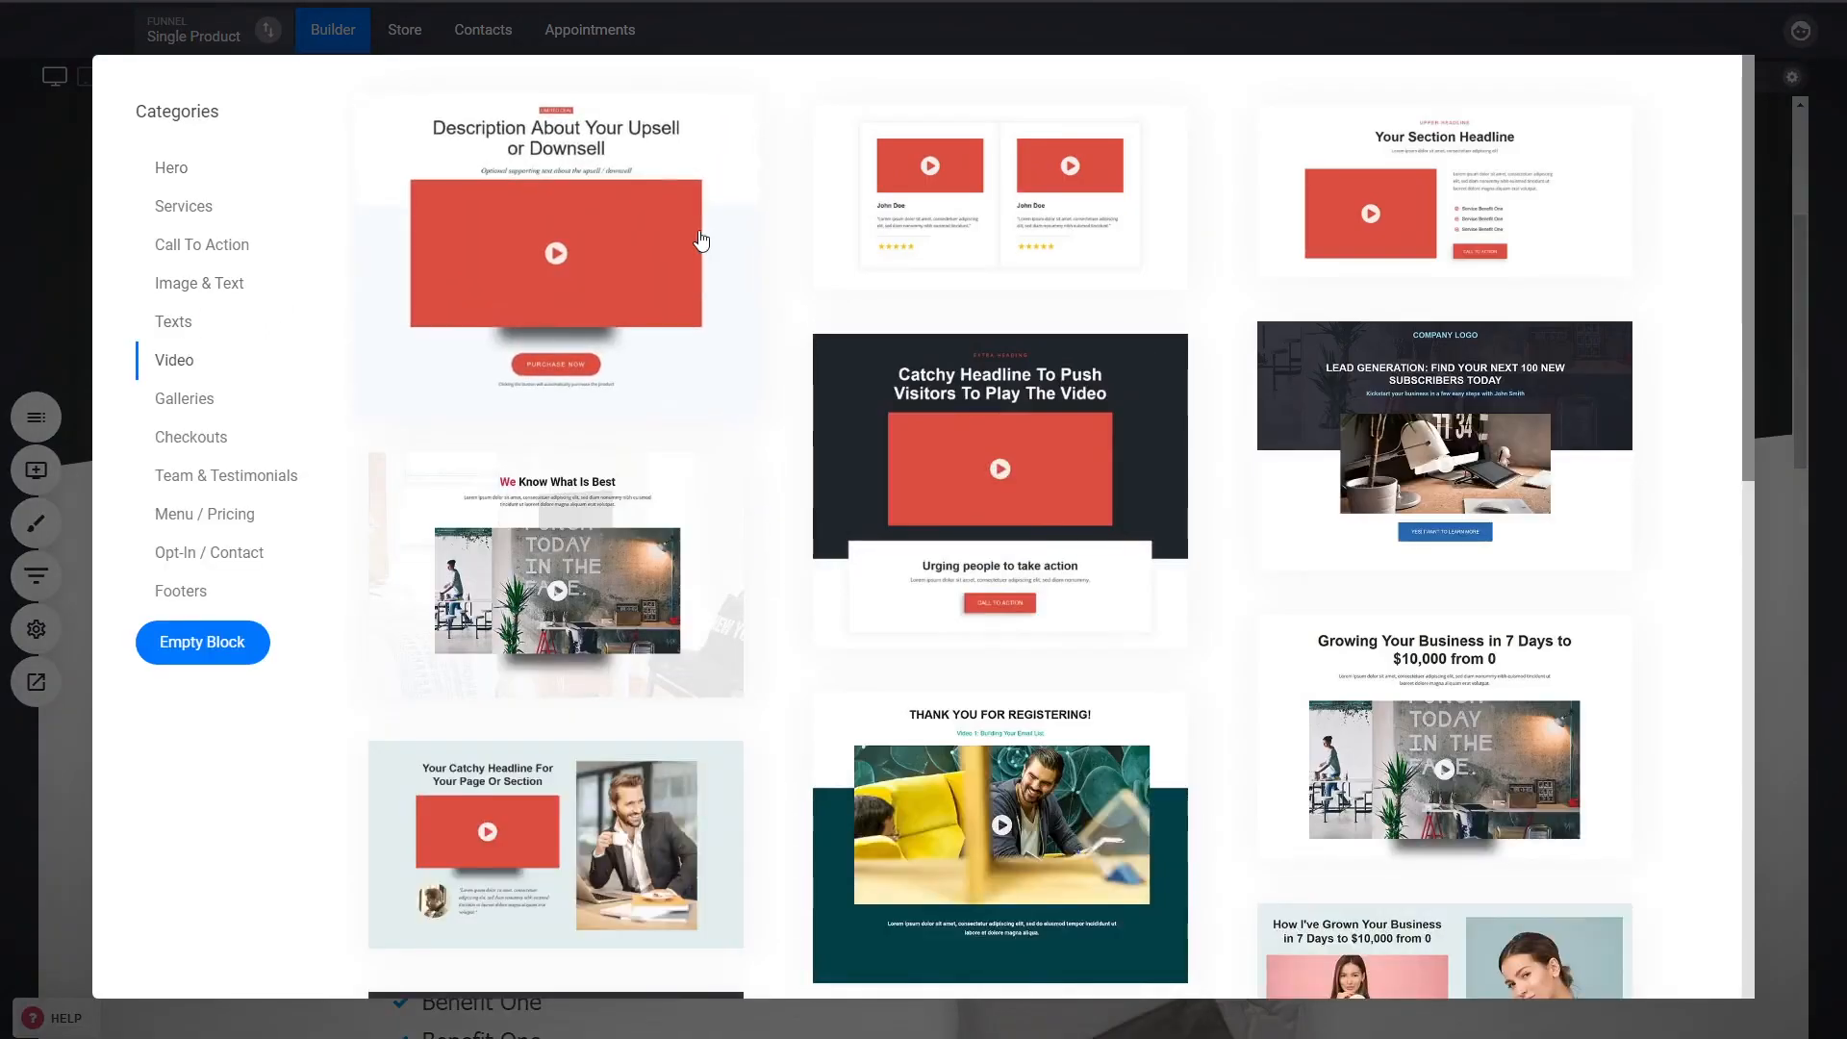
left_click(1443, 210)
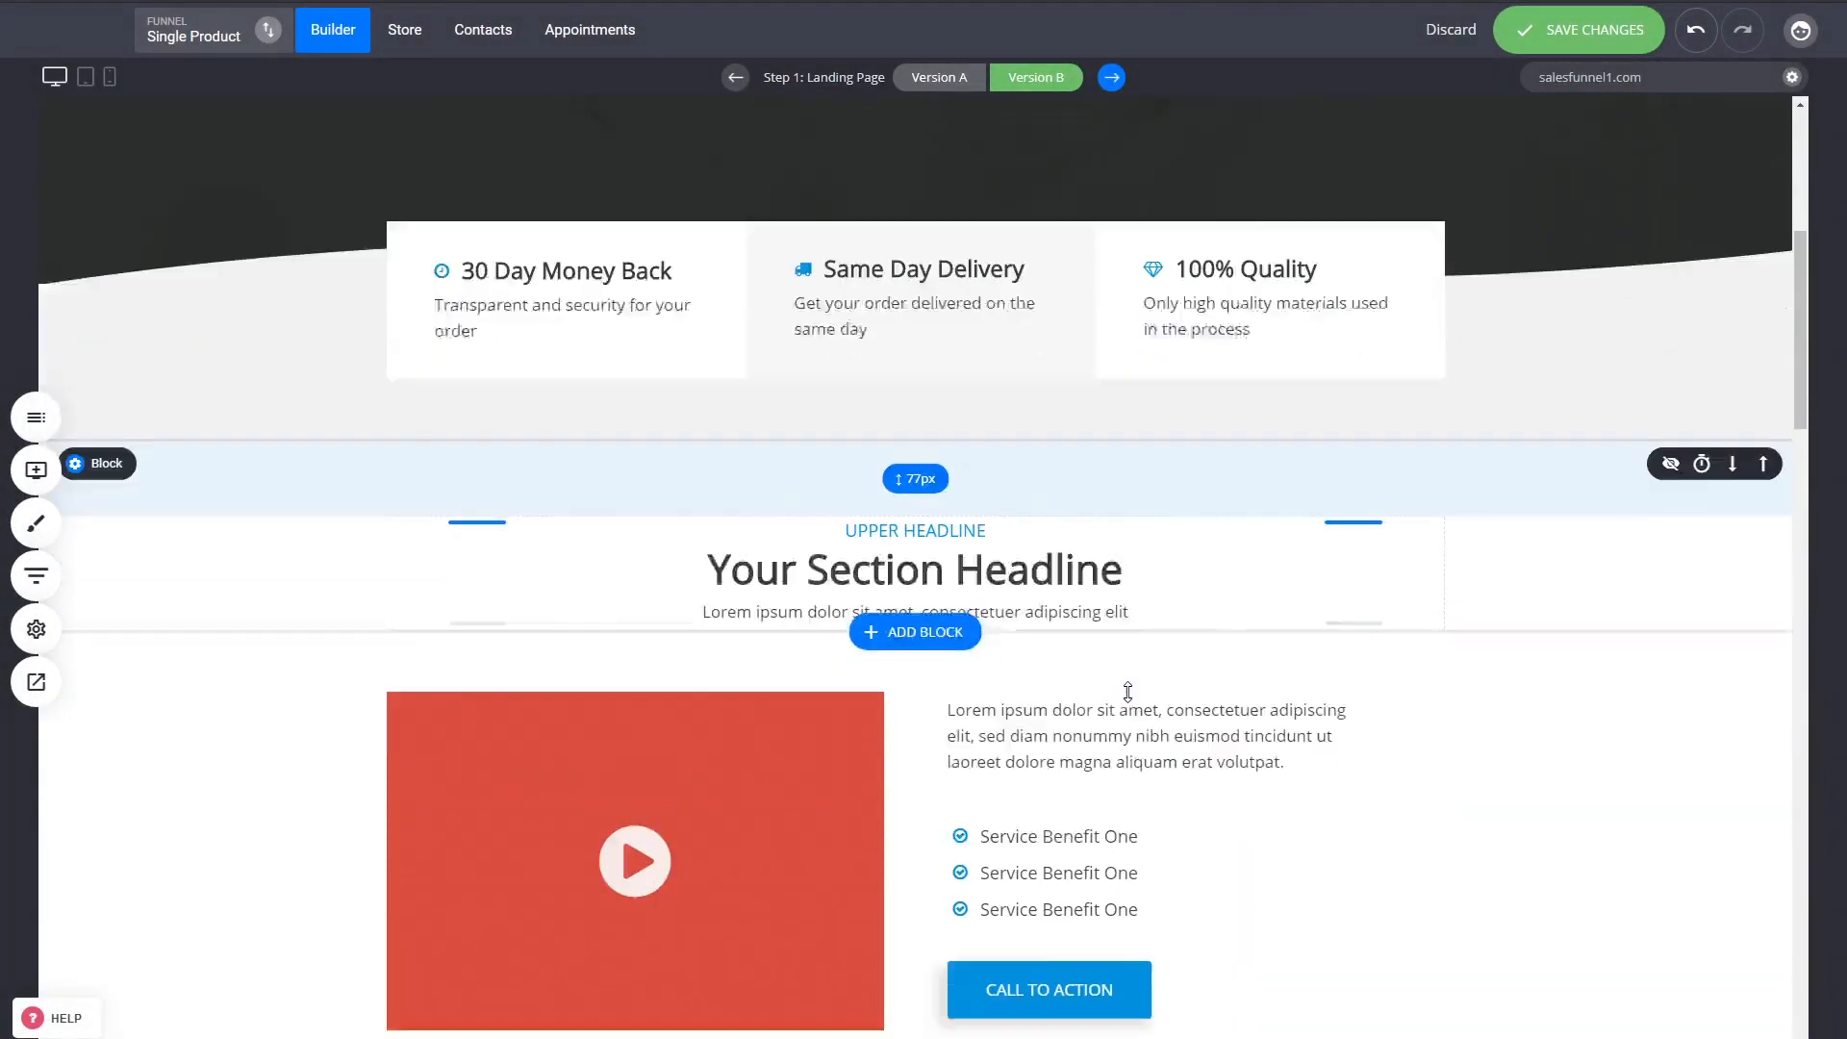
Turn the new block's custom video thumbnail off and back on in the video settings
scroll(961, 673, "down", 2)
left_click(775, 672)
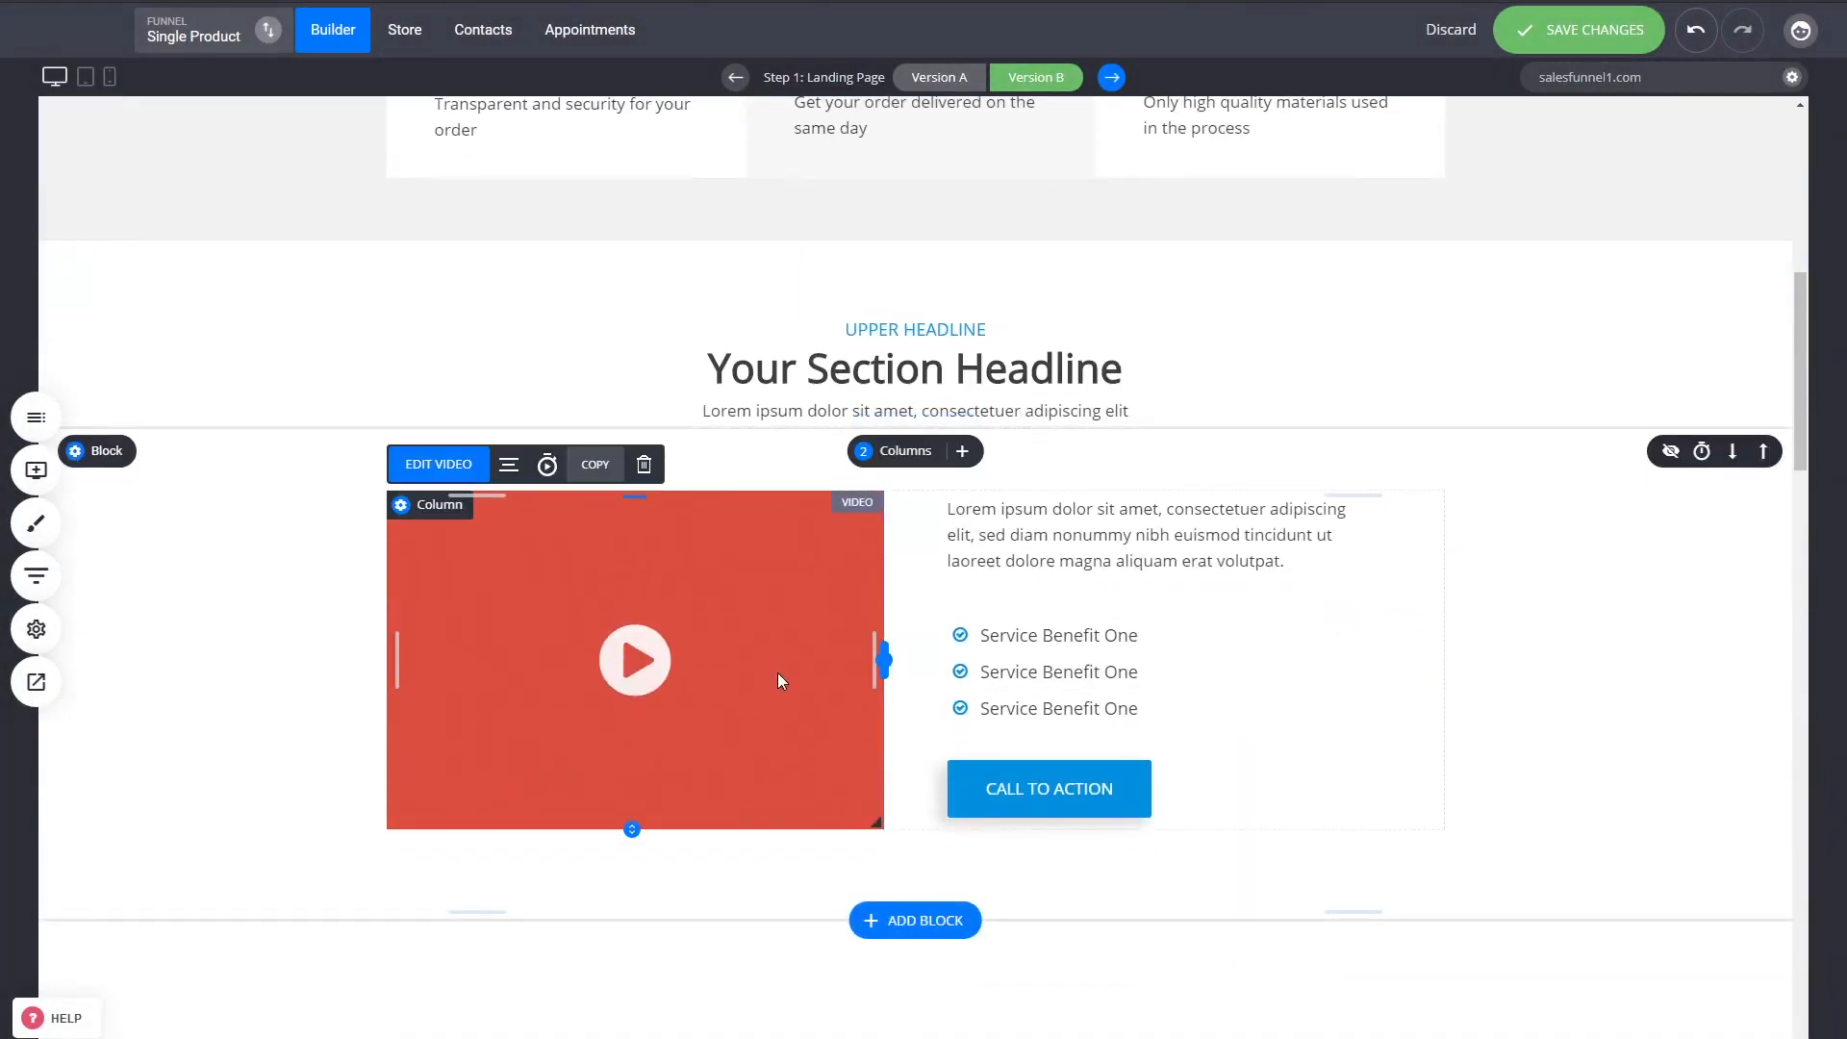
left_click(1781, 152)
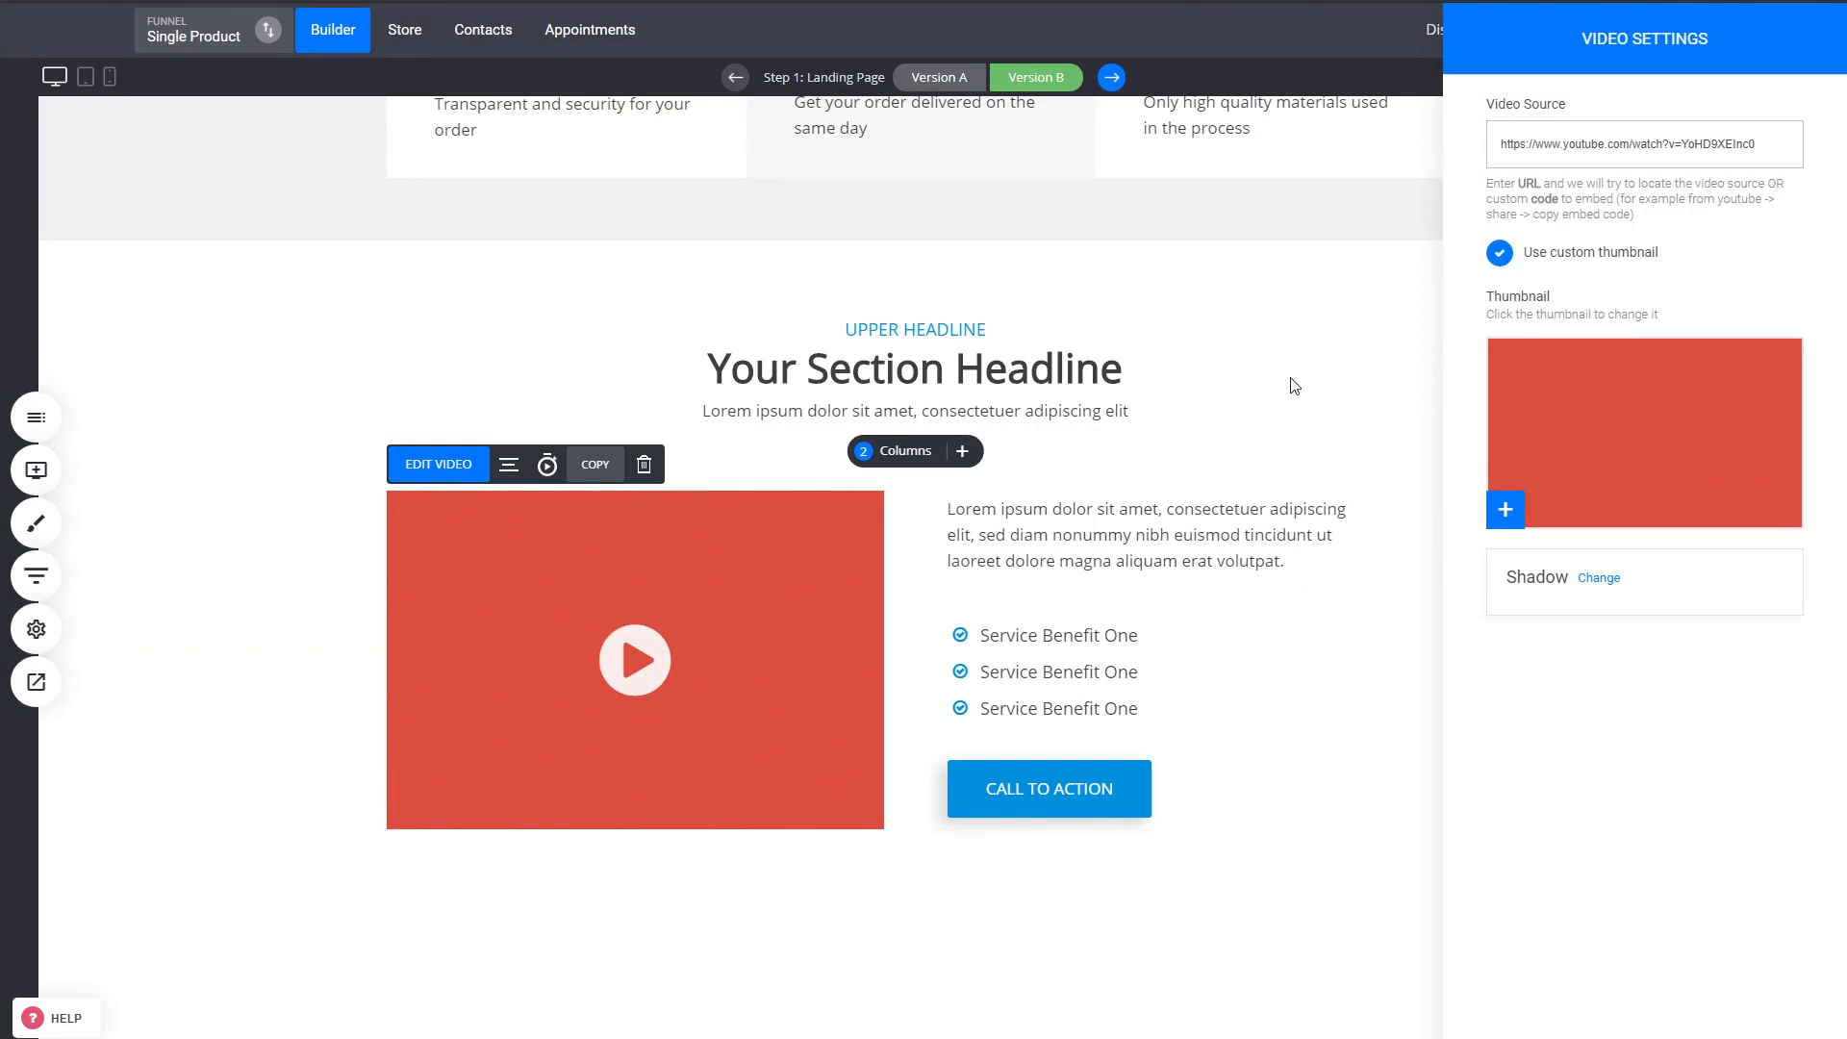
left_click(1572, 256)
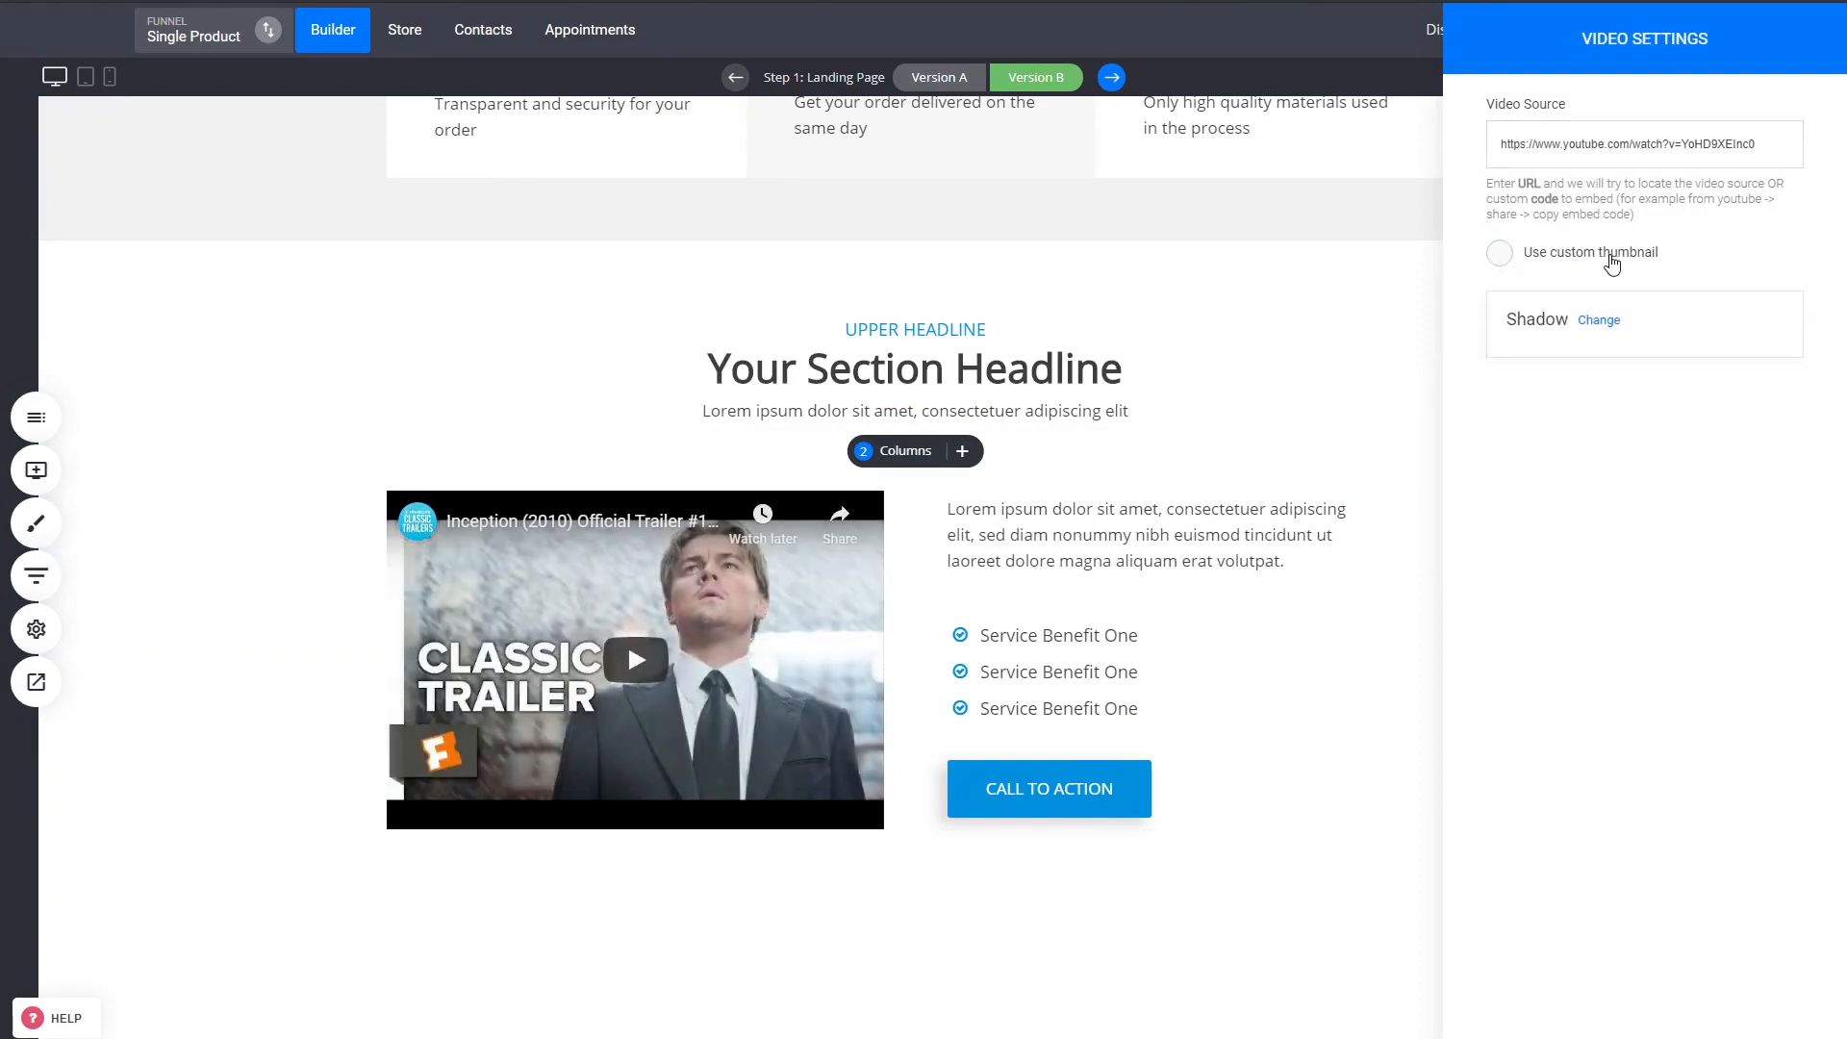
left_click(1608, 256)
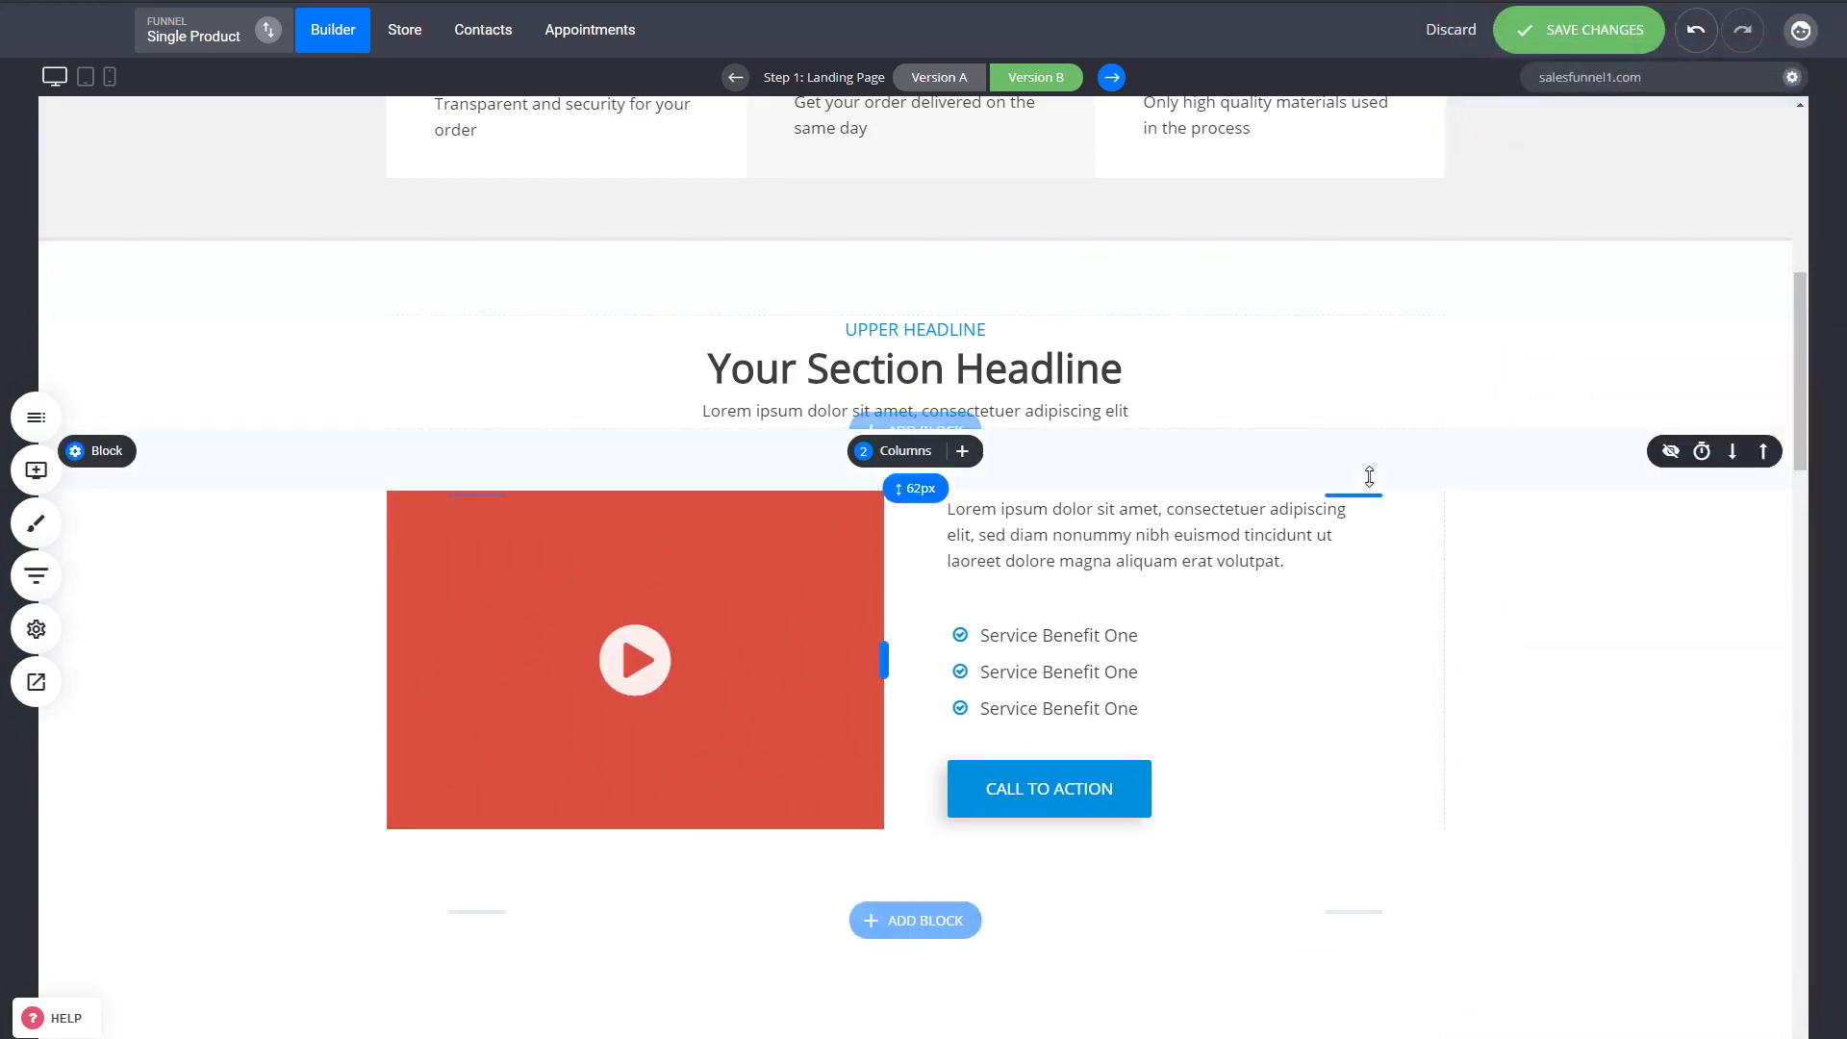
Widen the video column slightly, check the call-to-action button's options, and save the page changes
left_click_drag(885, 647, 926, 673)
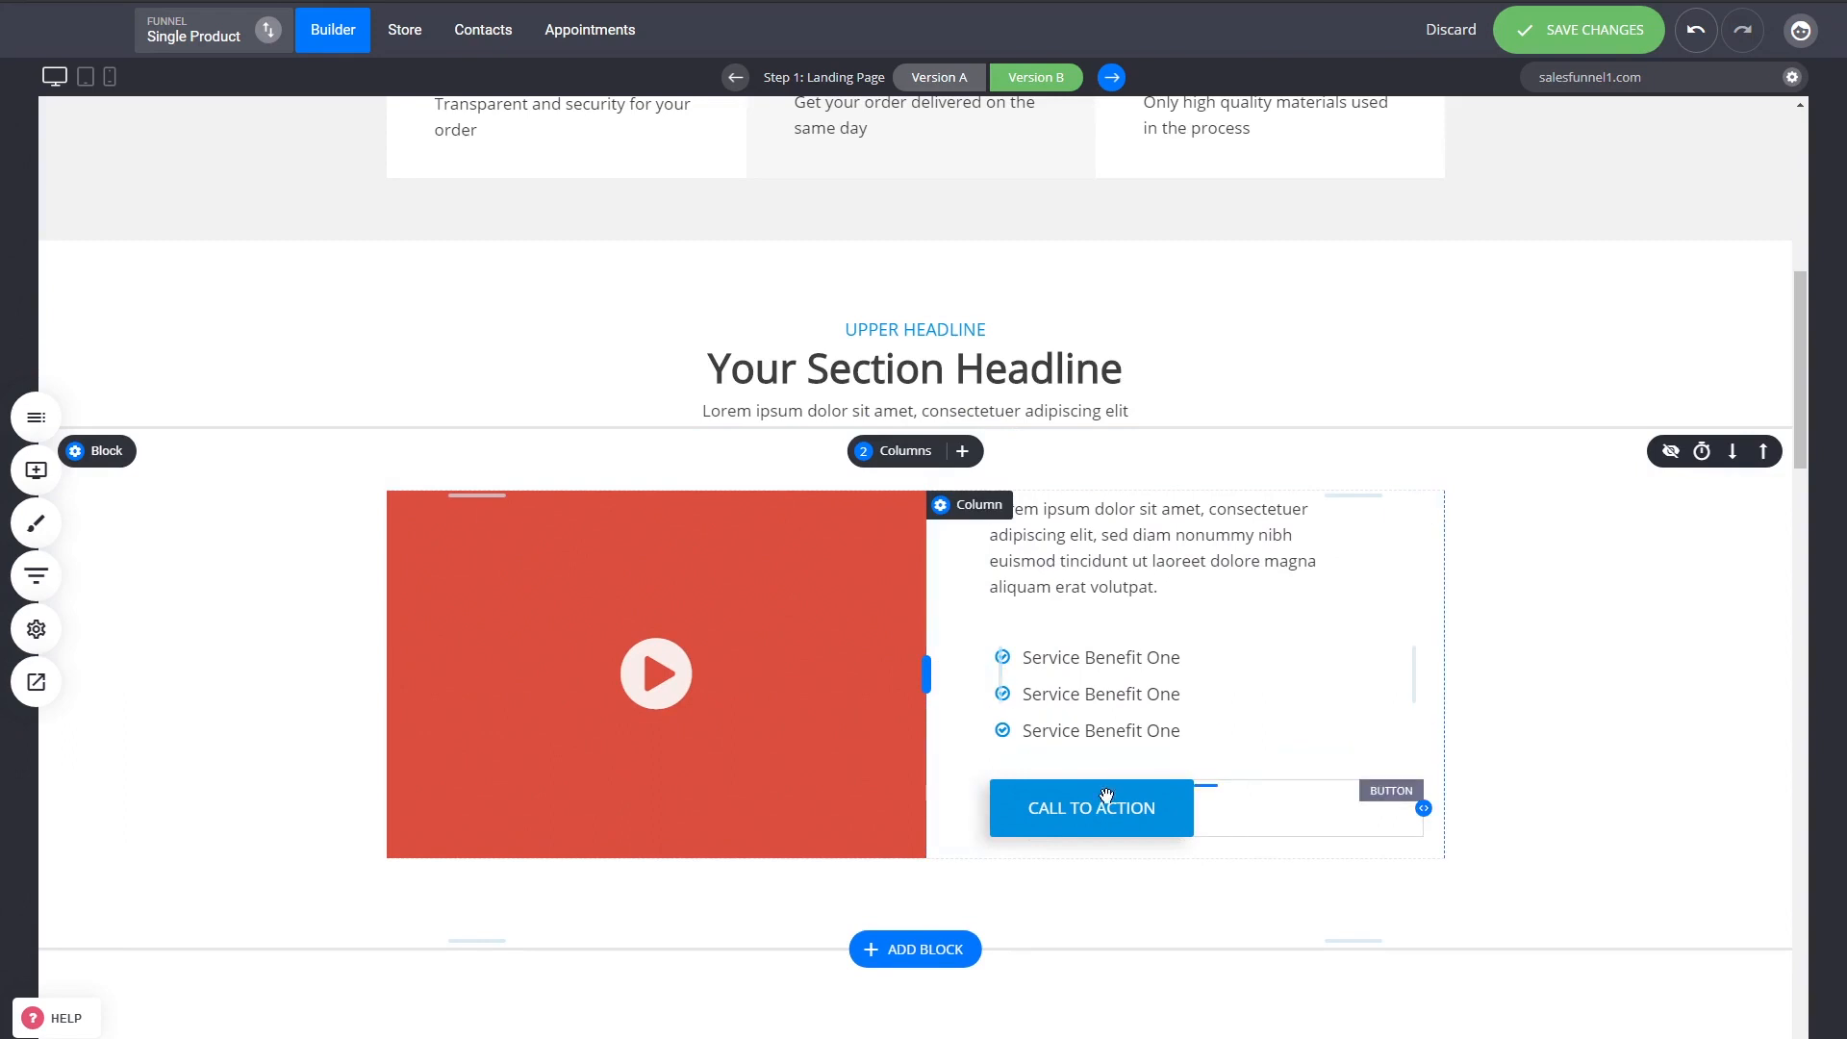
left_click(1105, 797)
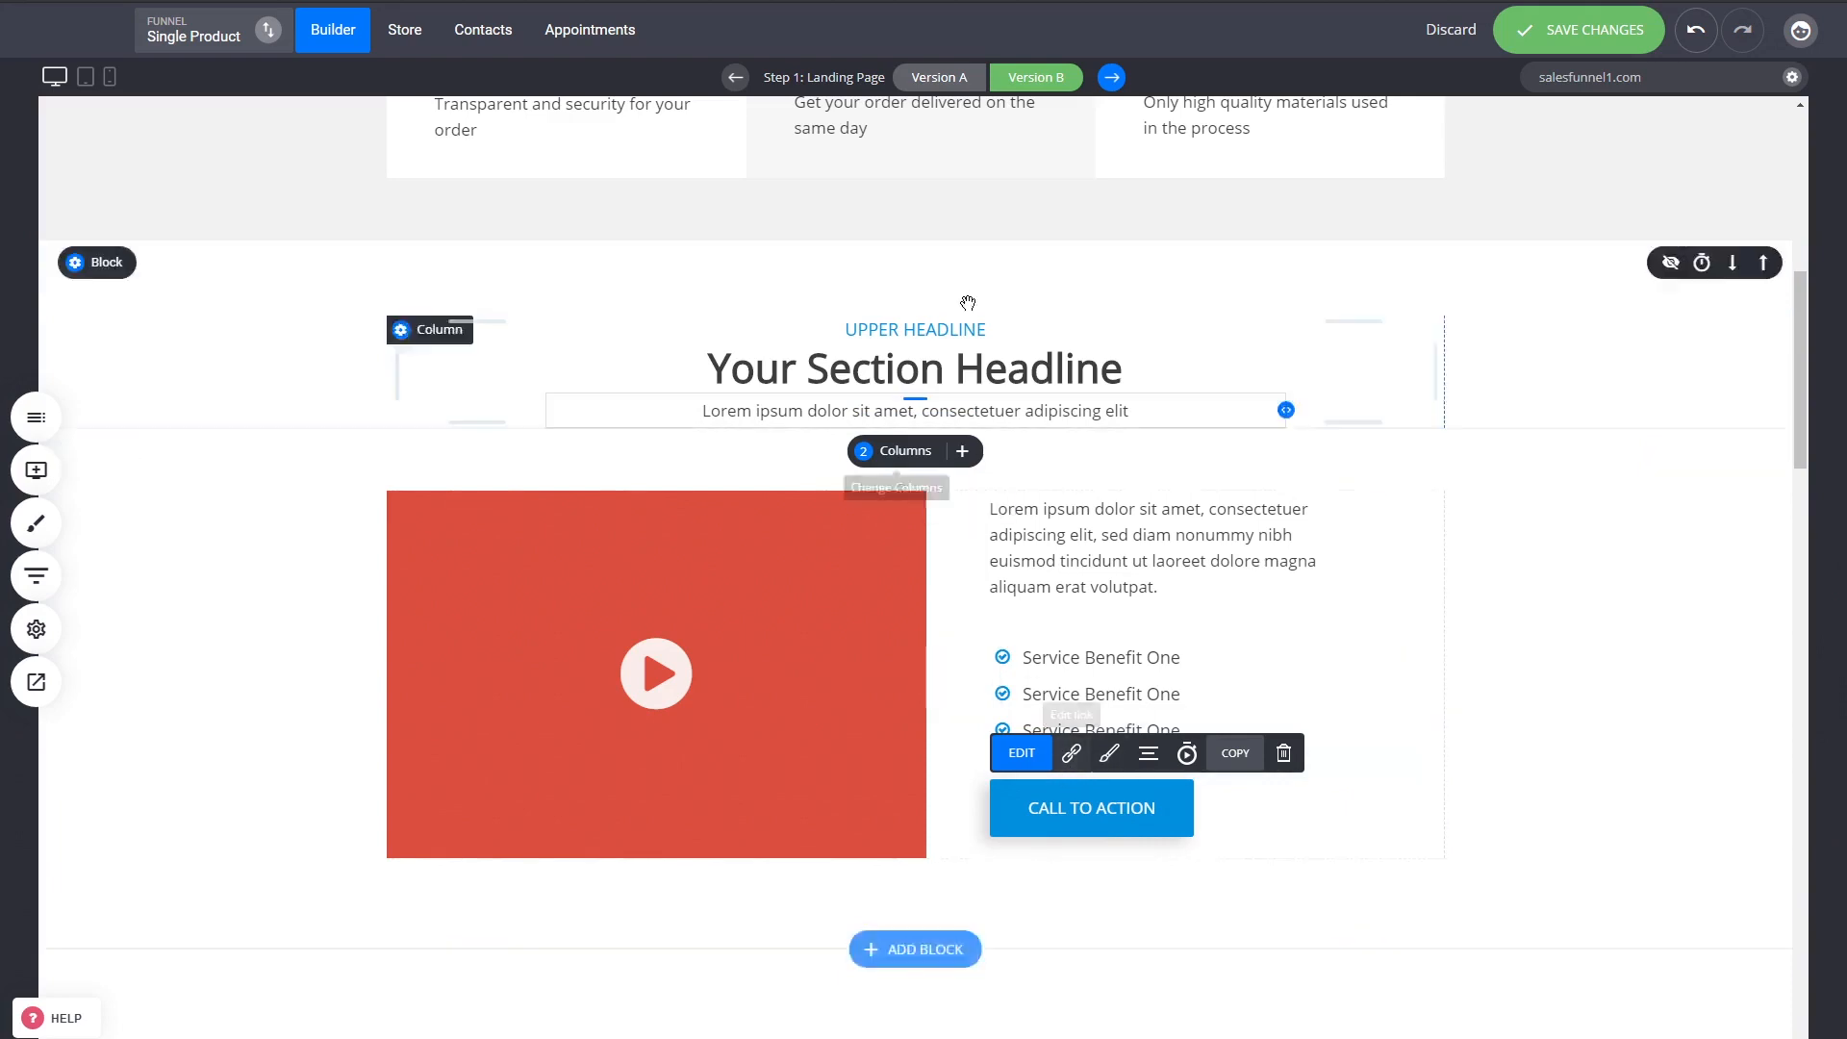
left_click(1601, 43)
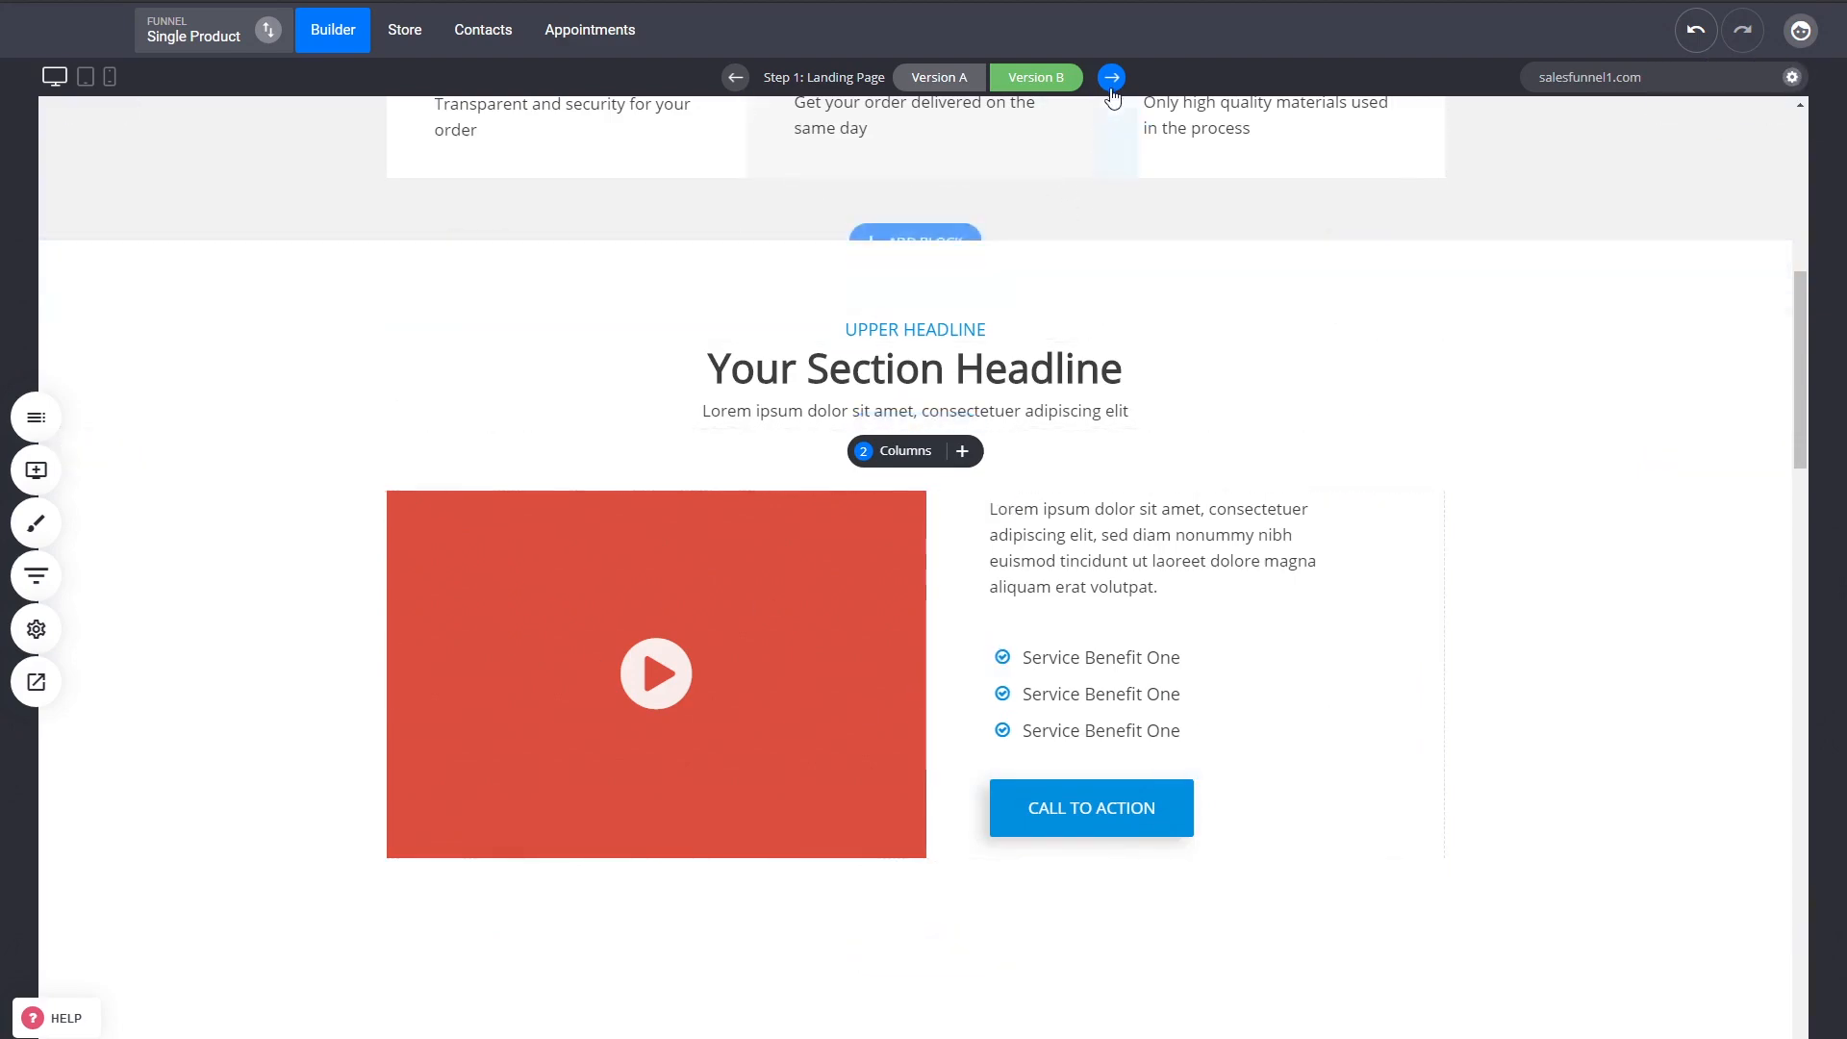
Open the funnel's Checkout step in the builder and look over its page content
scroll(607, 427, "up", 4)
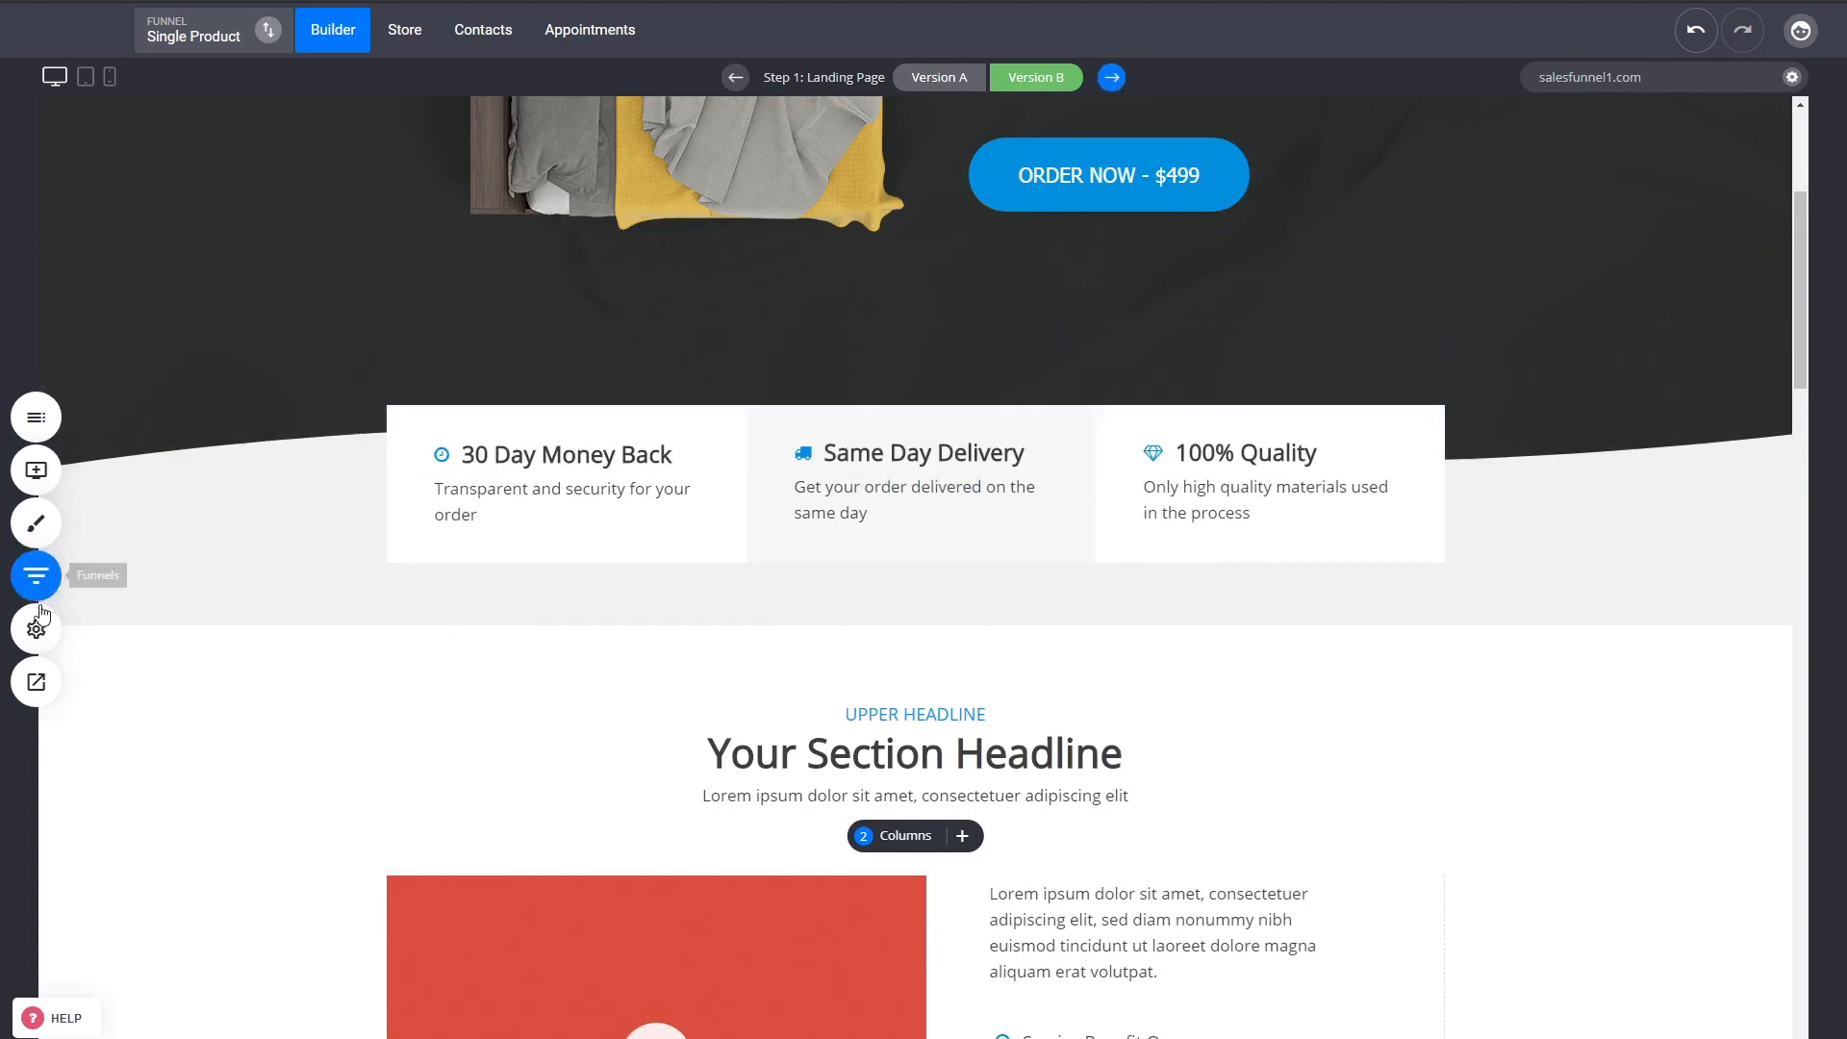
left_click(36, 575)
left_click(383, 373)
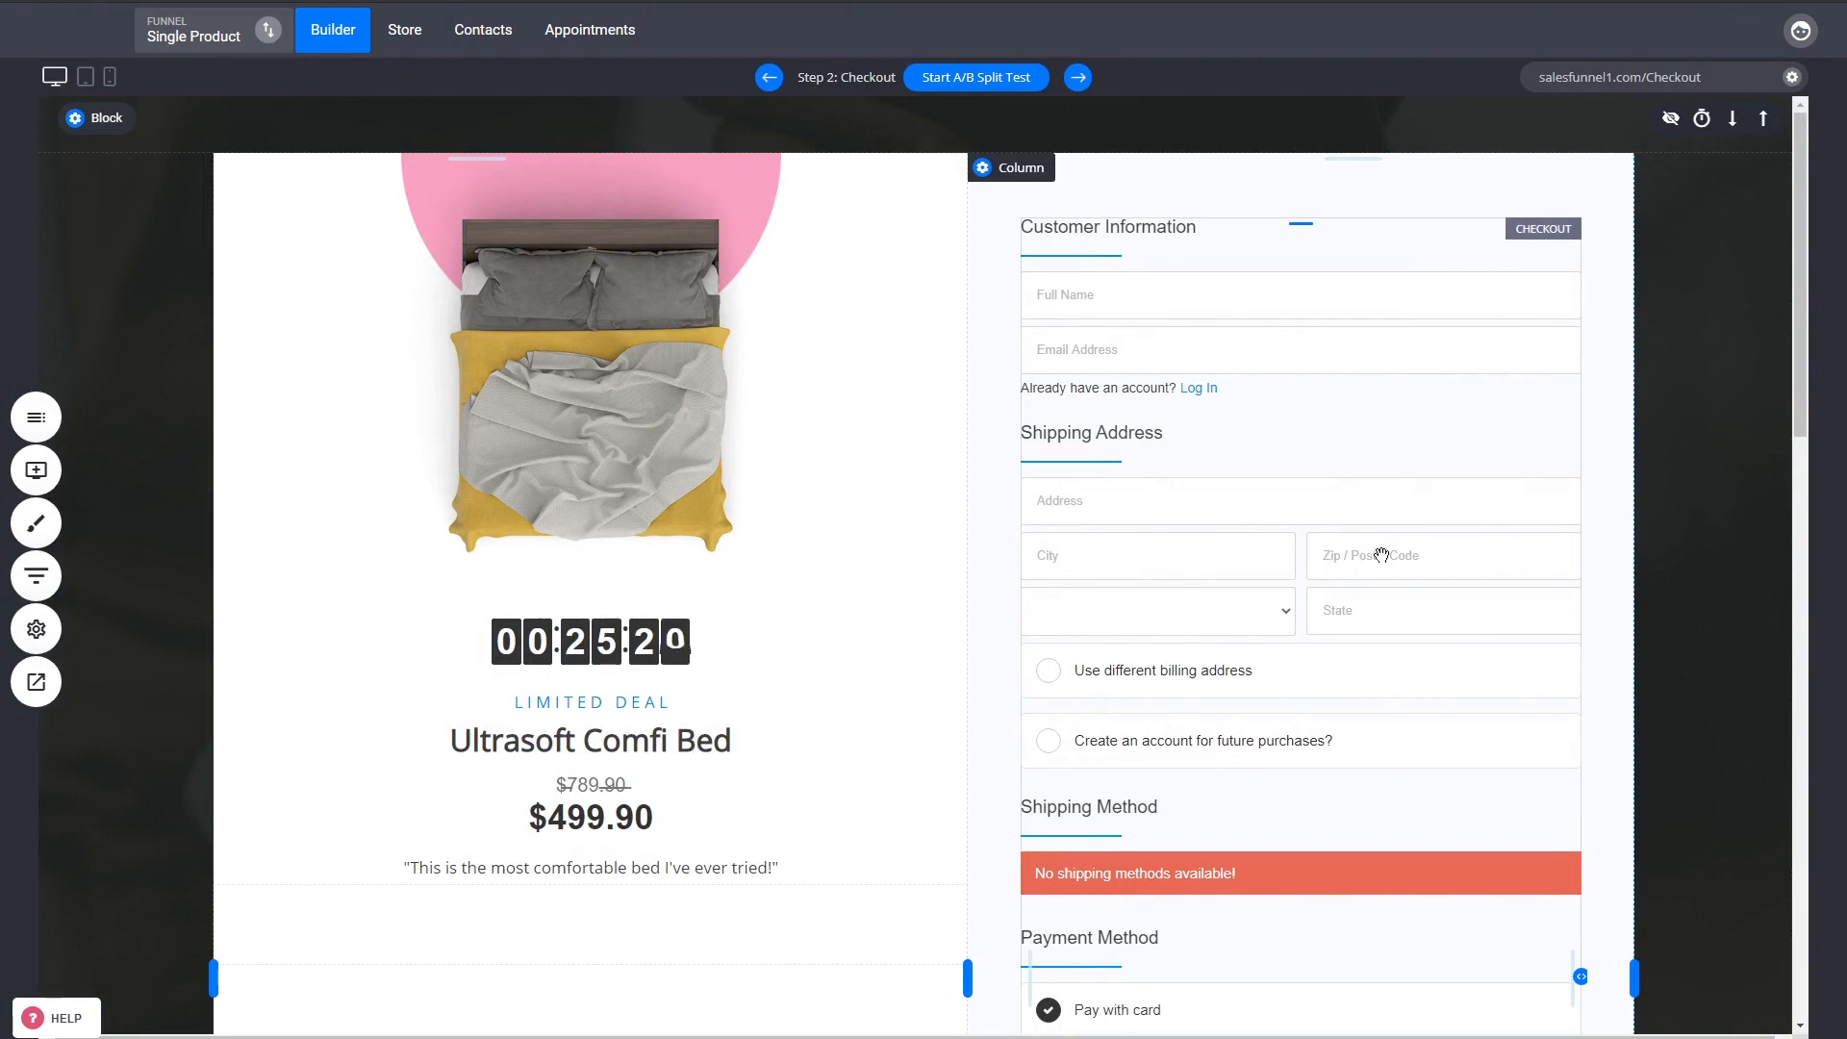
scroll(1382, 555, "down", 4)
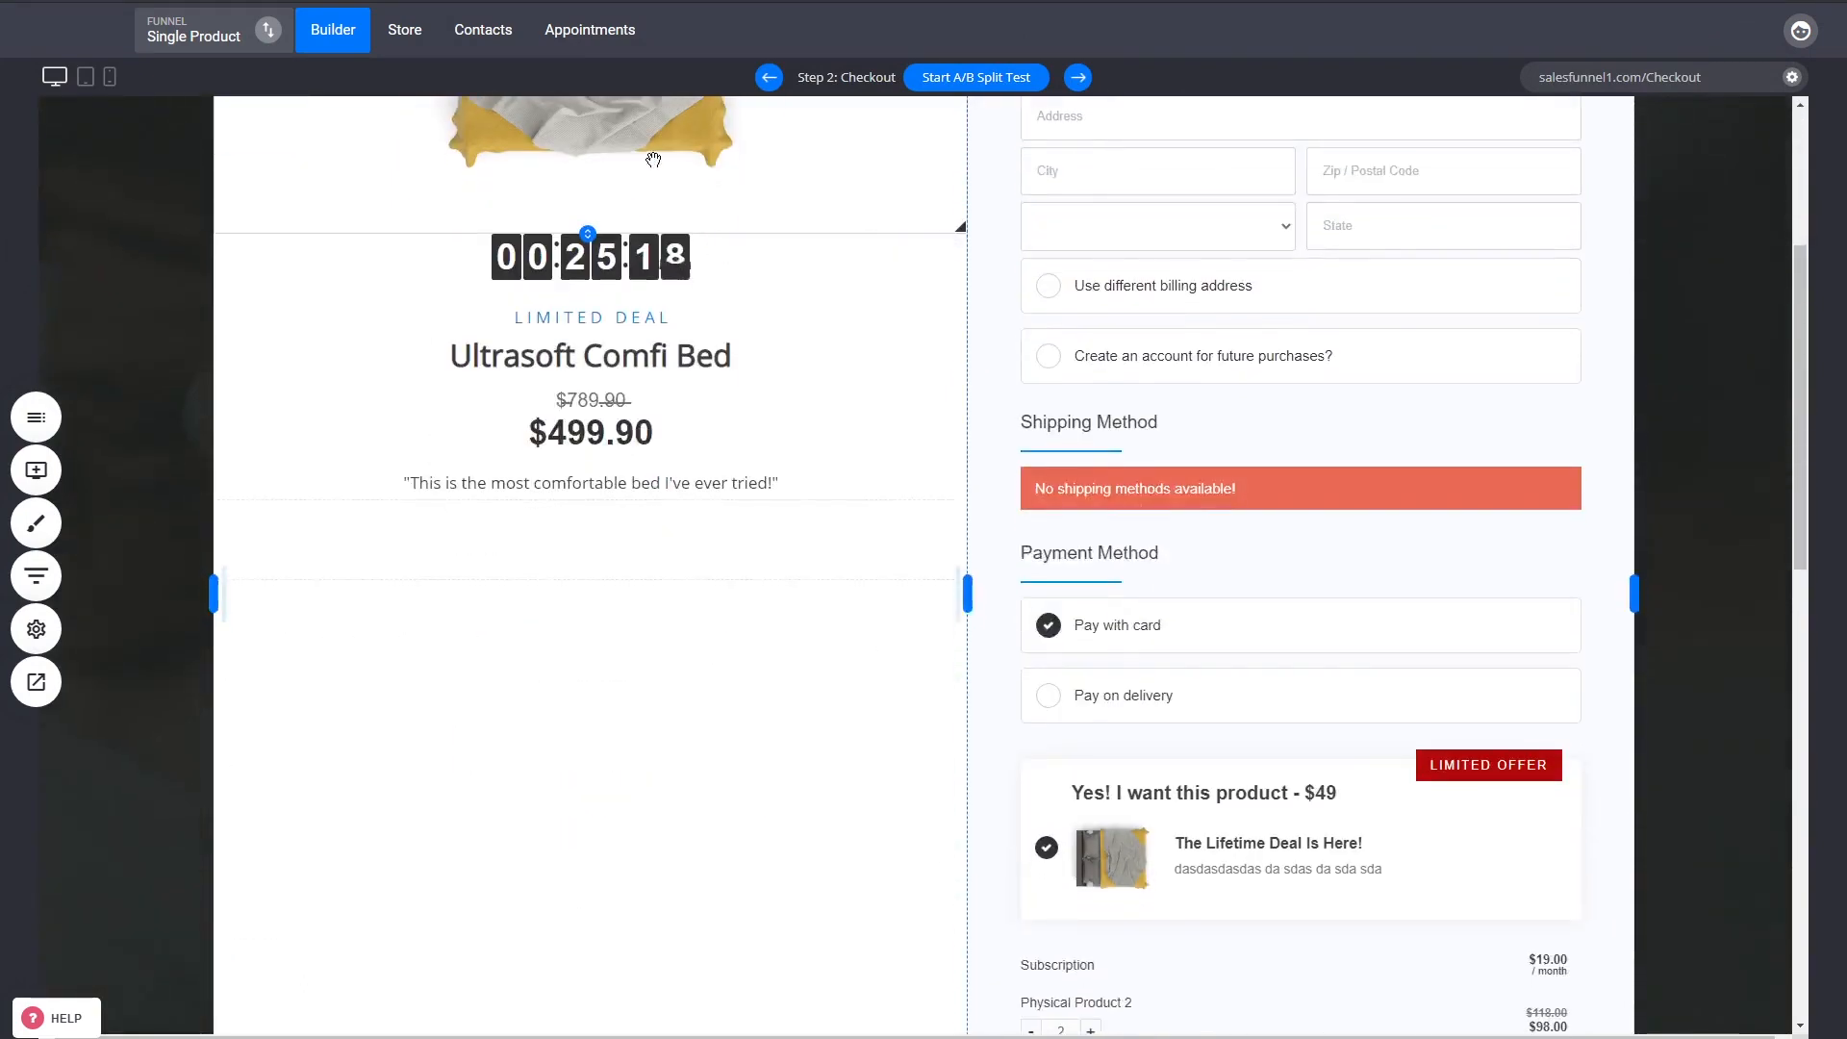
scroll(1351, 627, "up", 4)
Set the checkout form's layout to 2-Step Checkout in its styling settings
left_click(1266, 346)
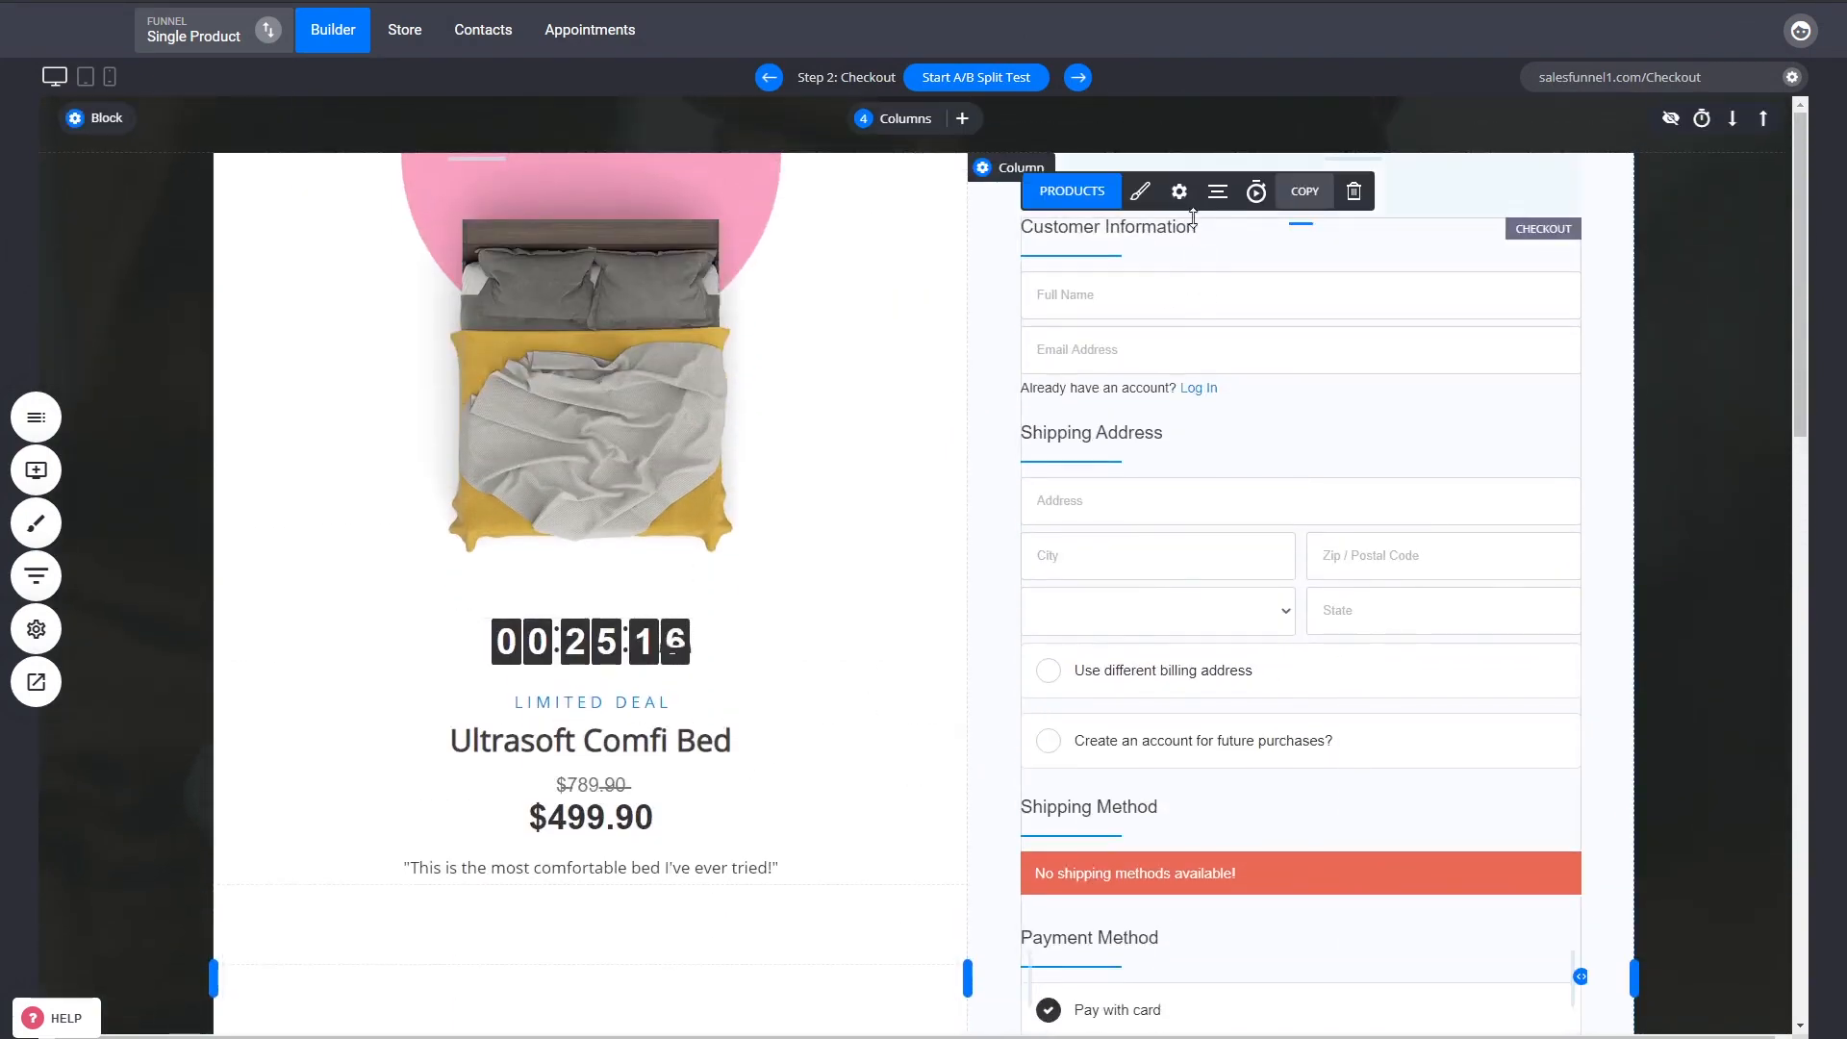
left_click(1140, 190)
left_click(1632, 198)
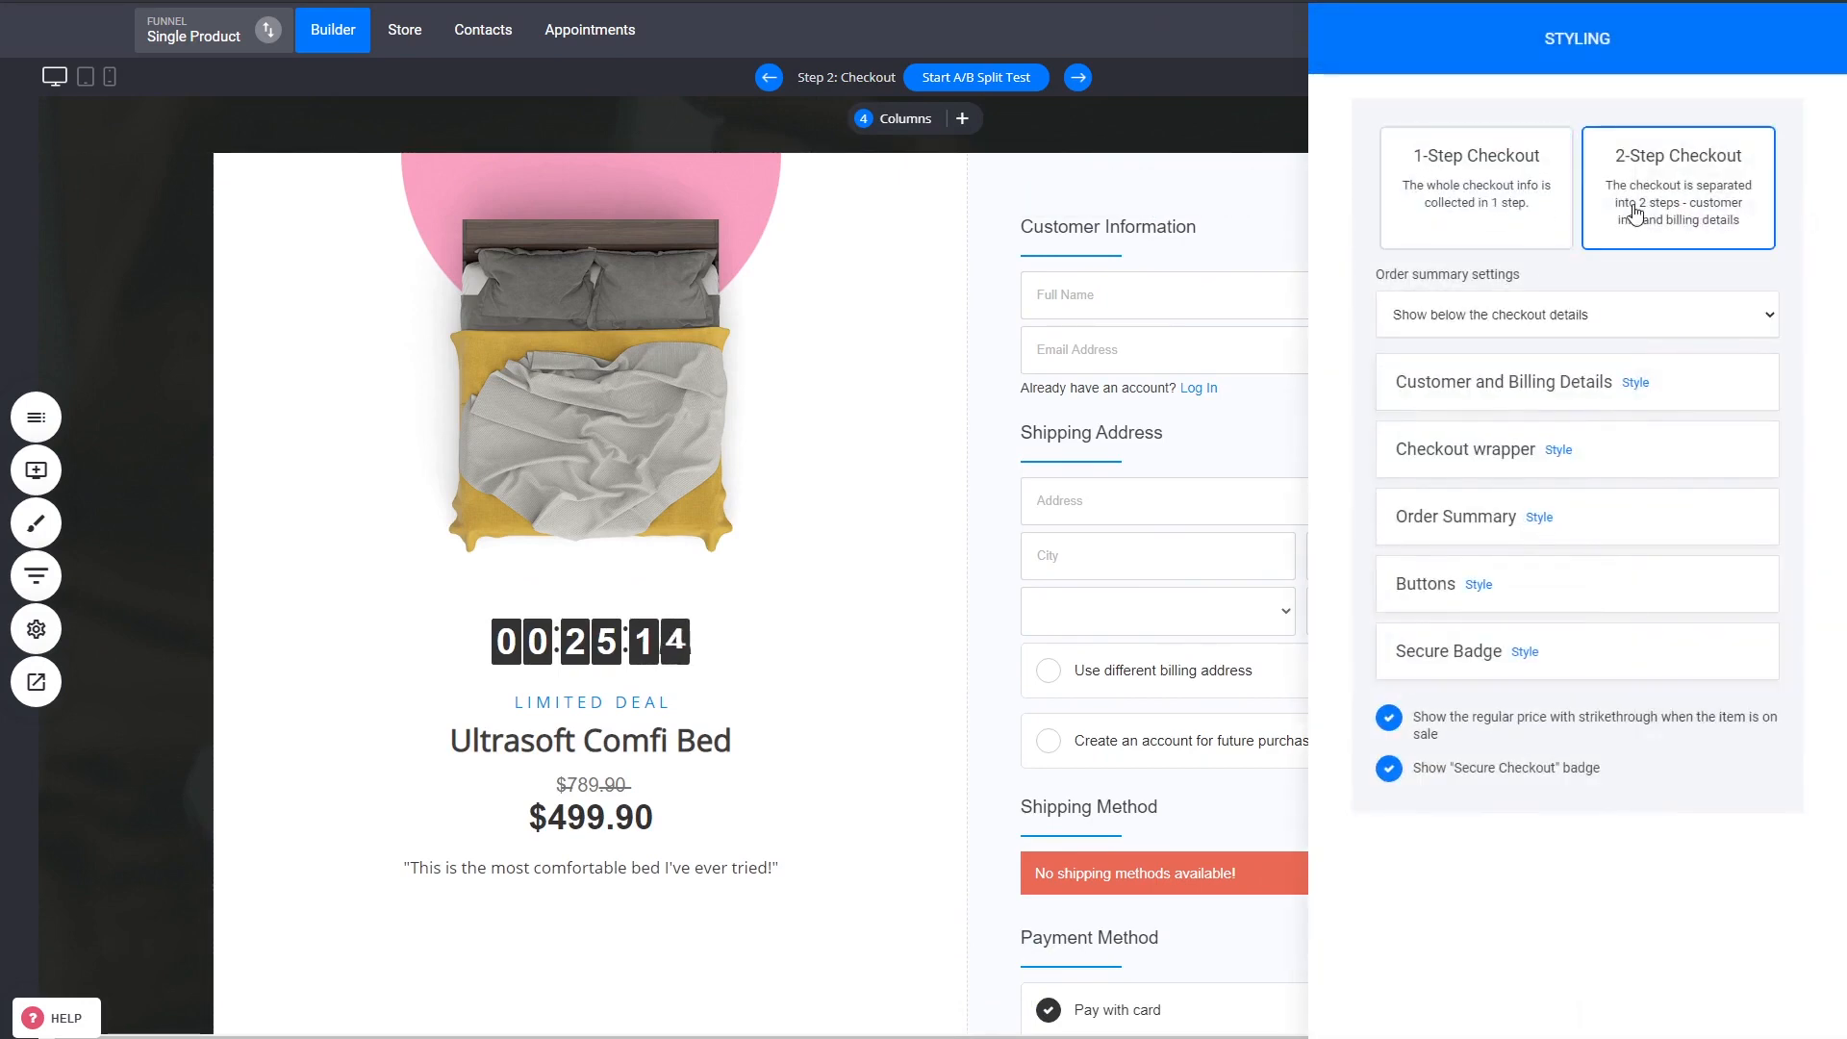
left_click(1185, 492)
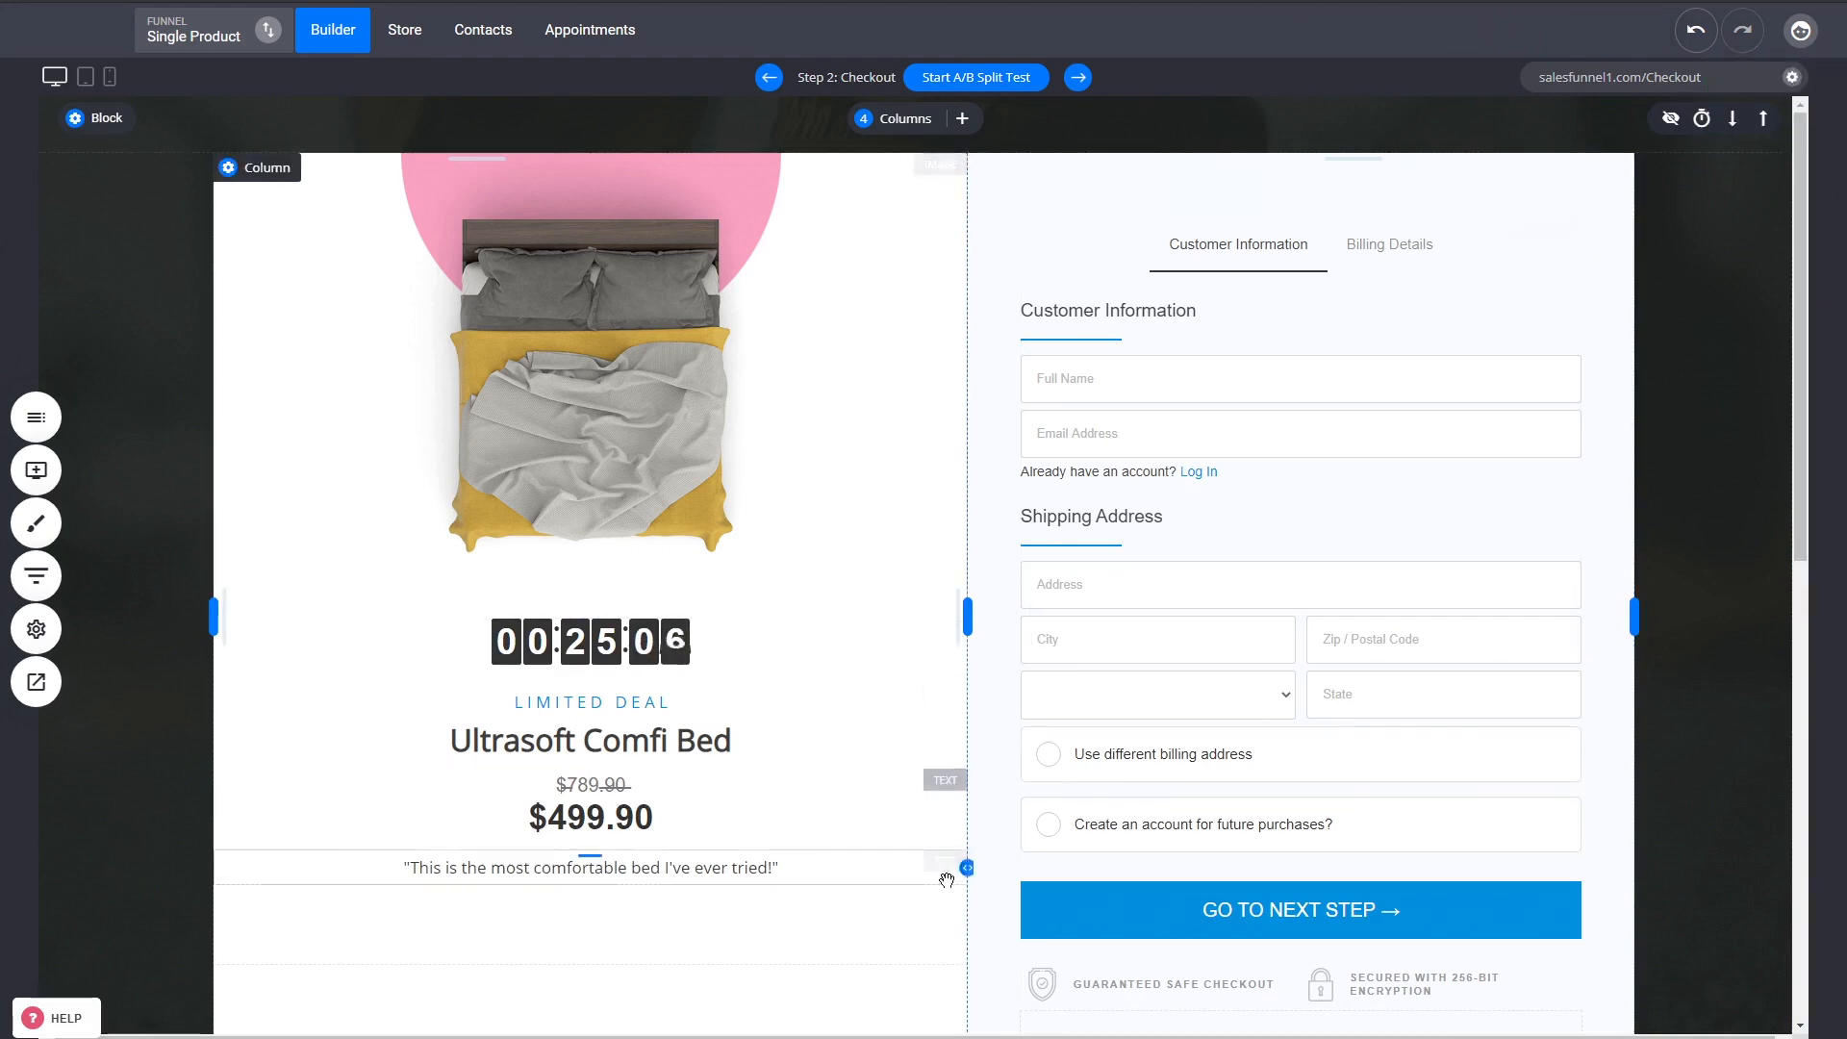
Review the two-step checkout form and the customer testimonials section on the Checkout page
scroll(1400, 484, "down", 2)
scroll(1400, 487, "up", 2)
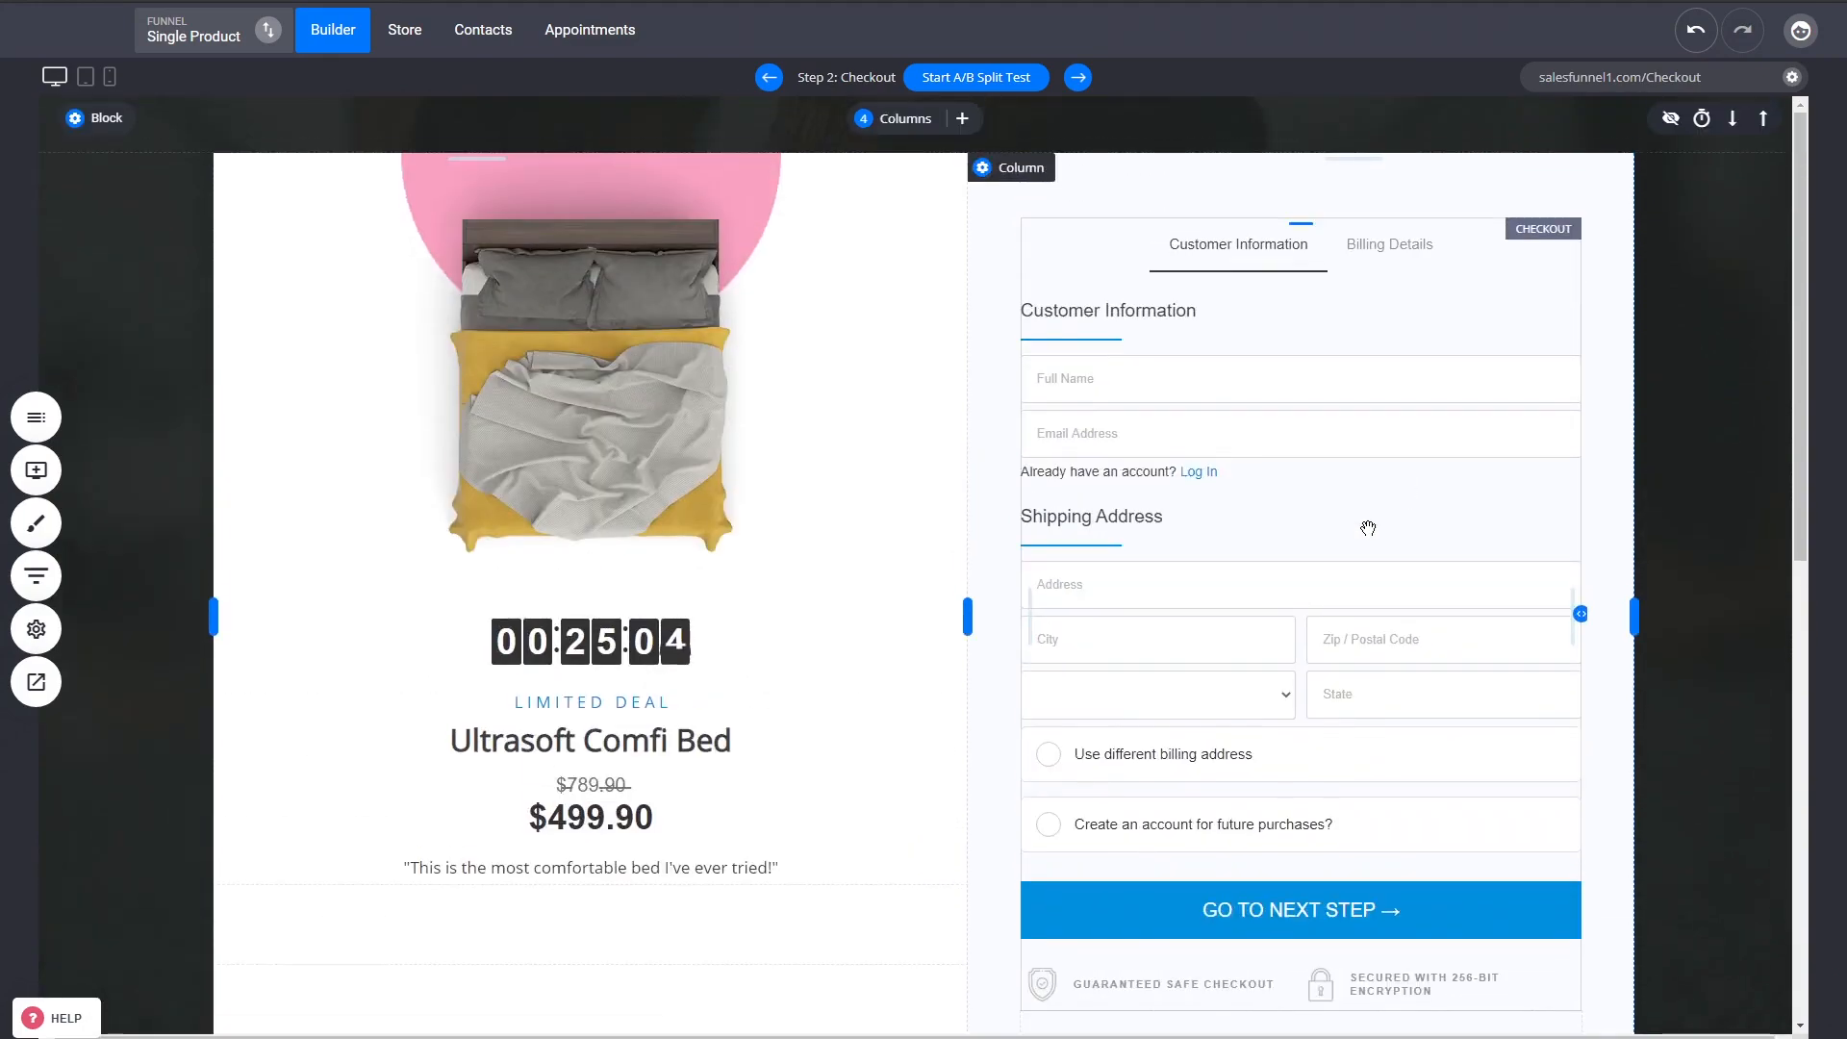
scroll(1183, 416, "down", 8)
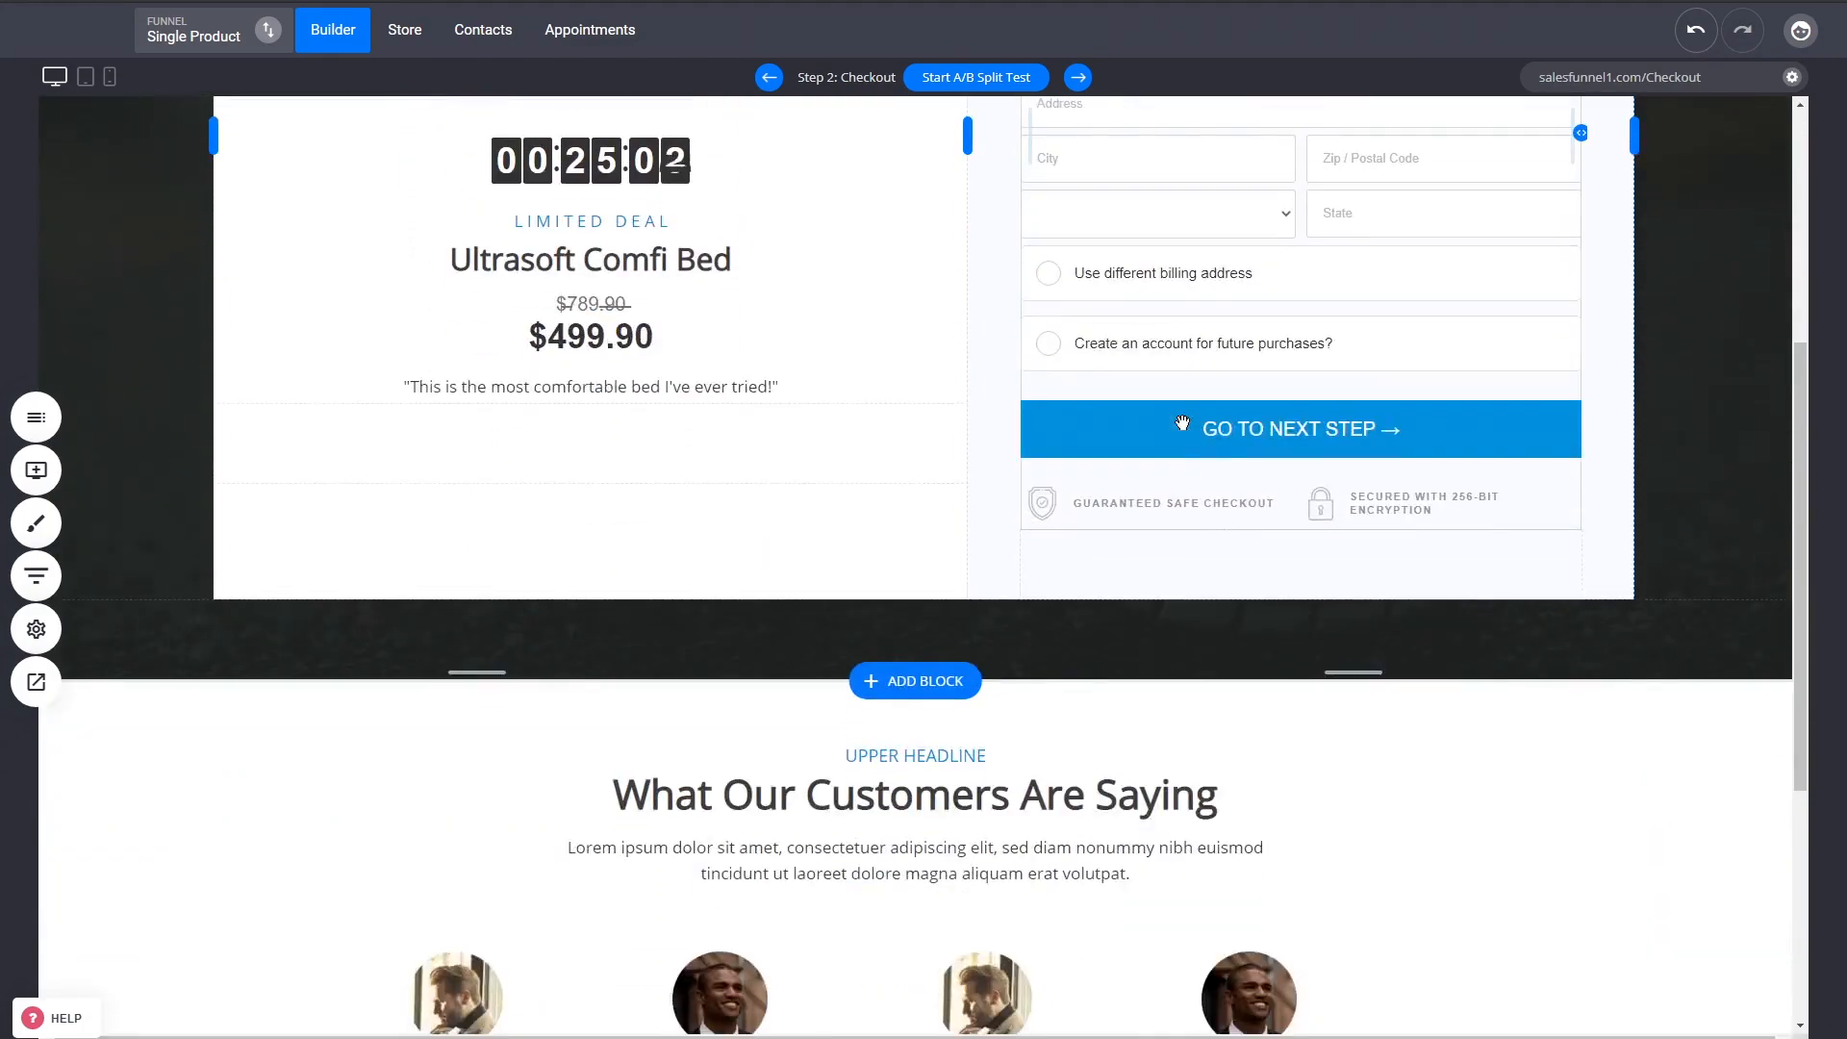
scroll(1251, 544, "up", 6)
scroll(1274, 548, "up", 3)
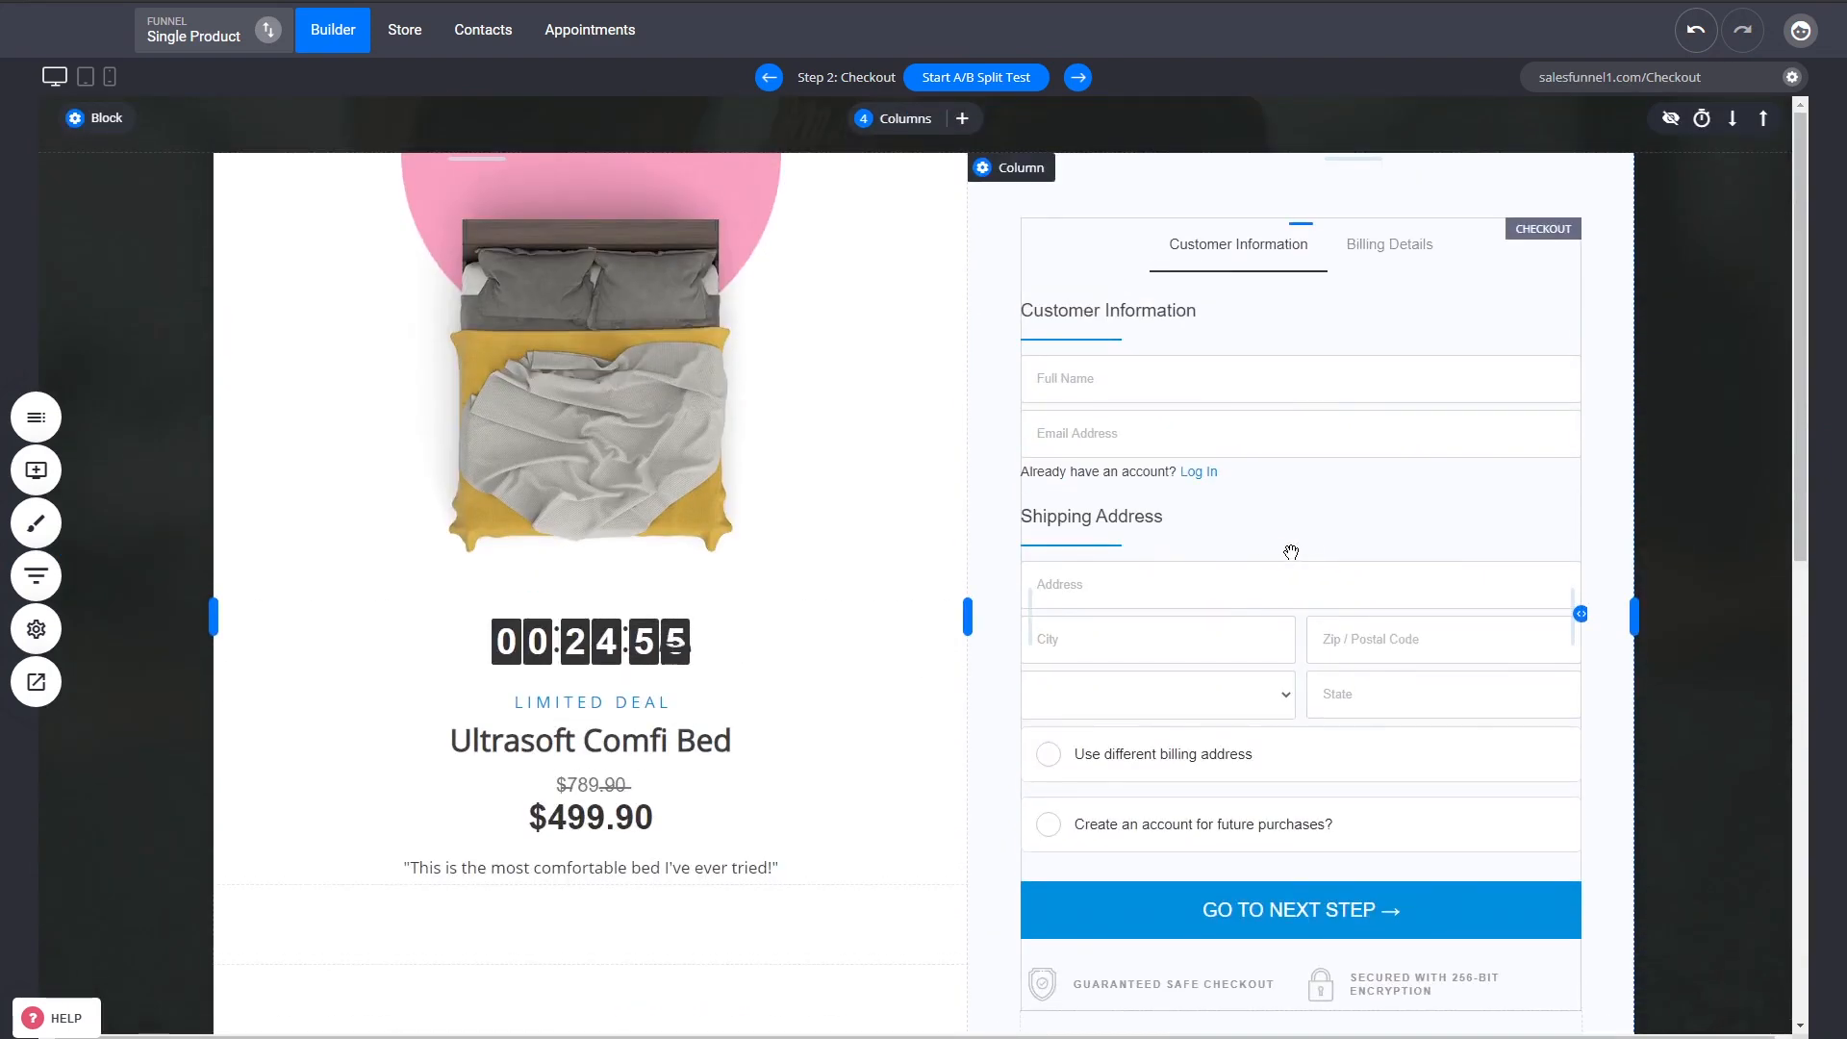
View the New popup upsell under the Checkout step, and open the Thank You page
left_click(36, 576)
mouse_move(429, 433)
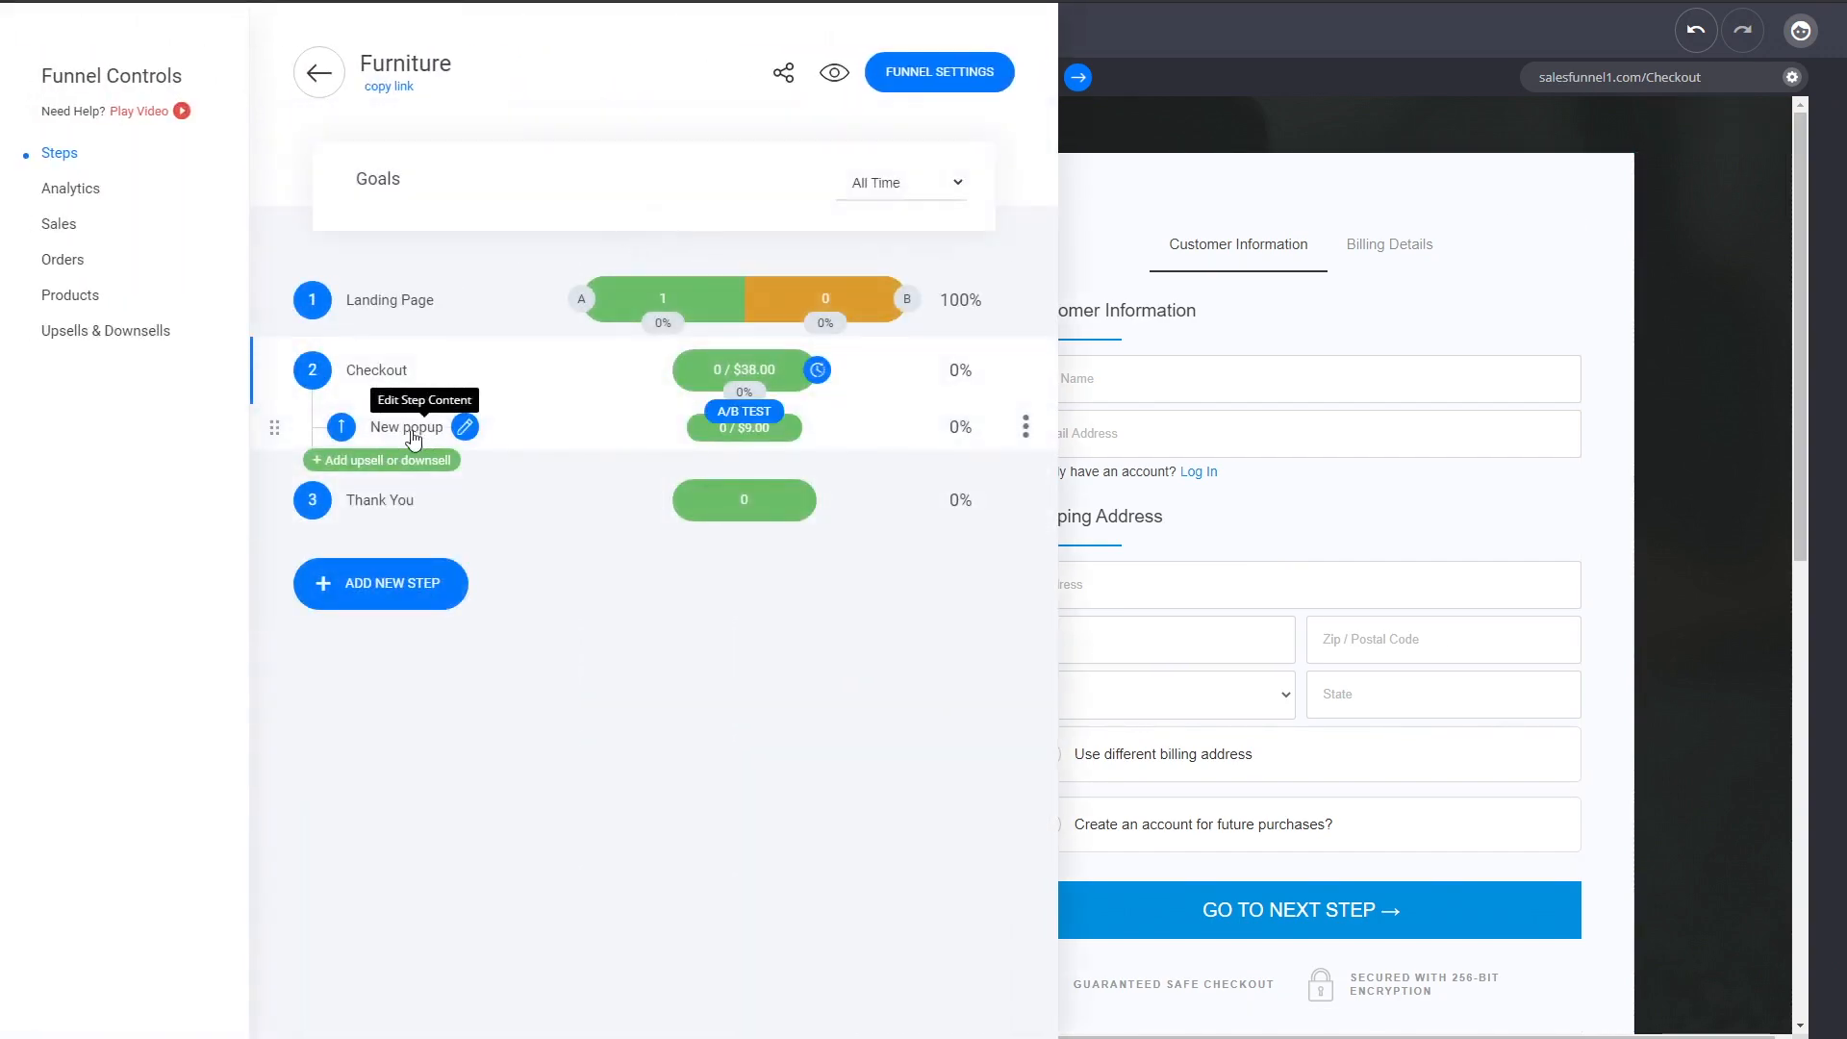
left_click(429, 435)
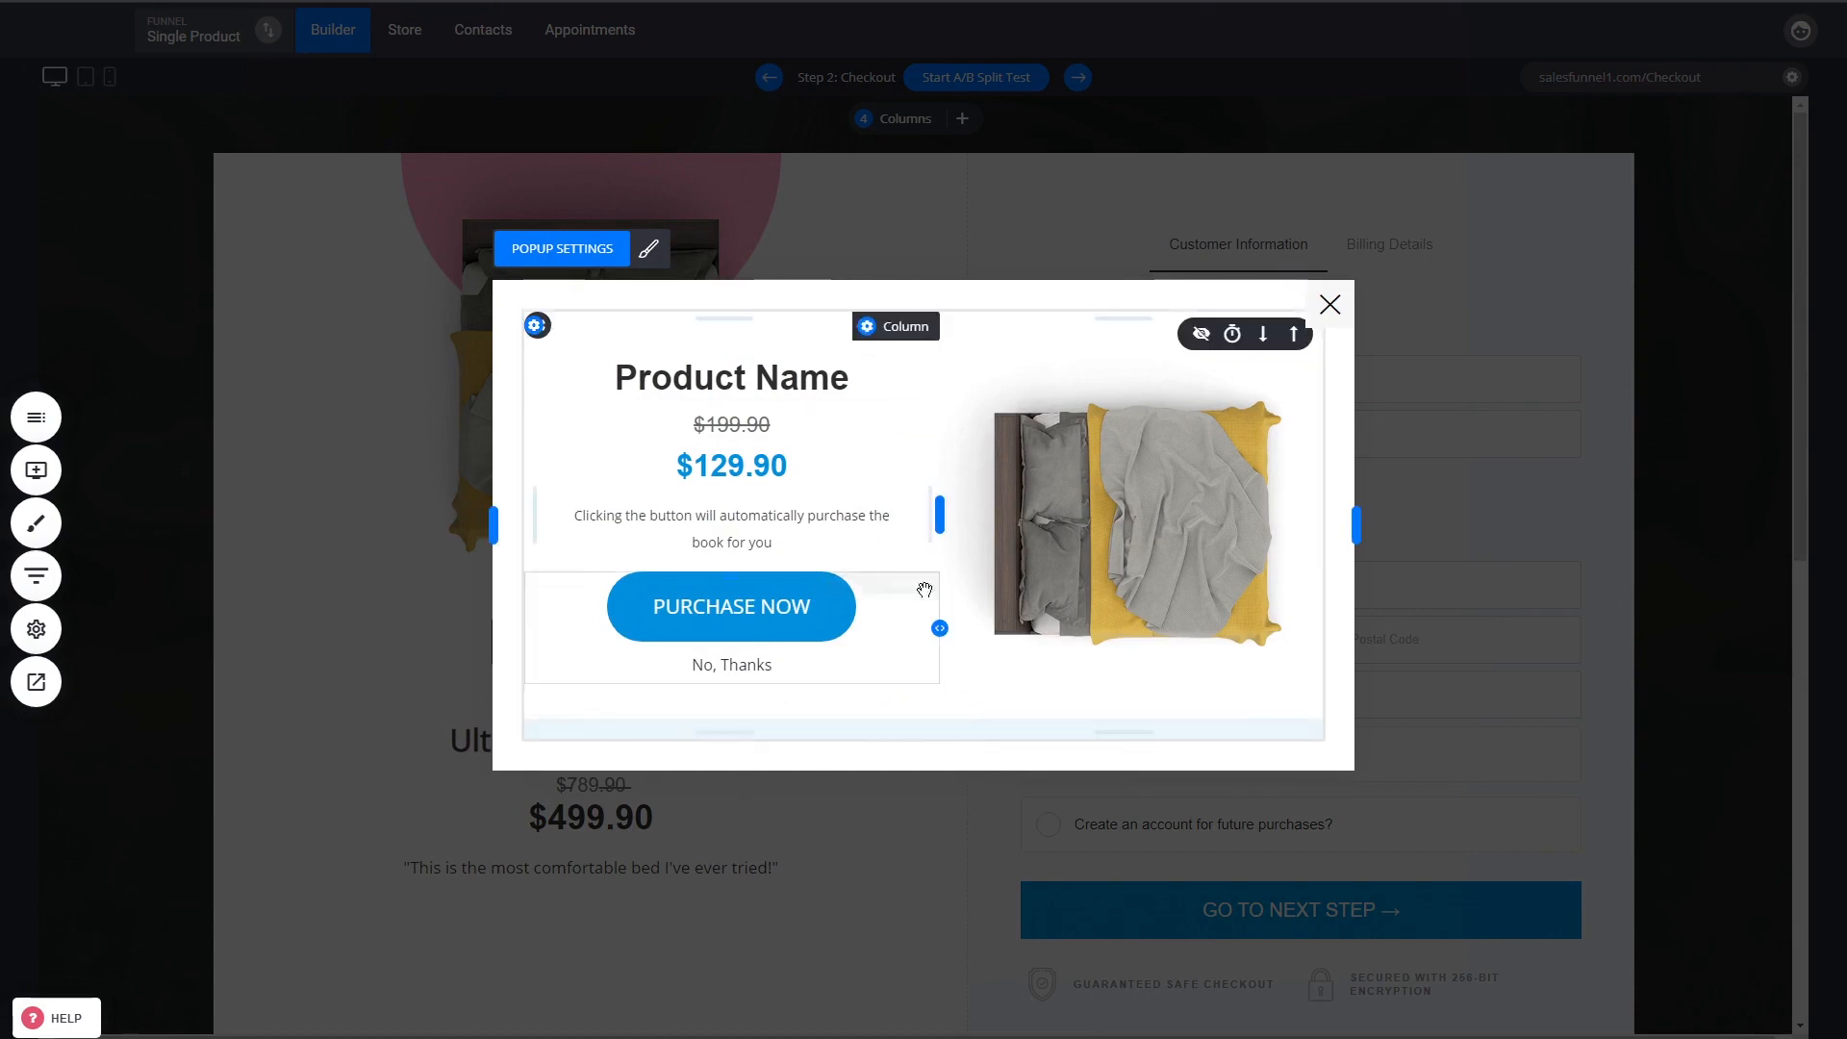
left_click(43, 579)
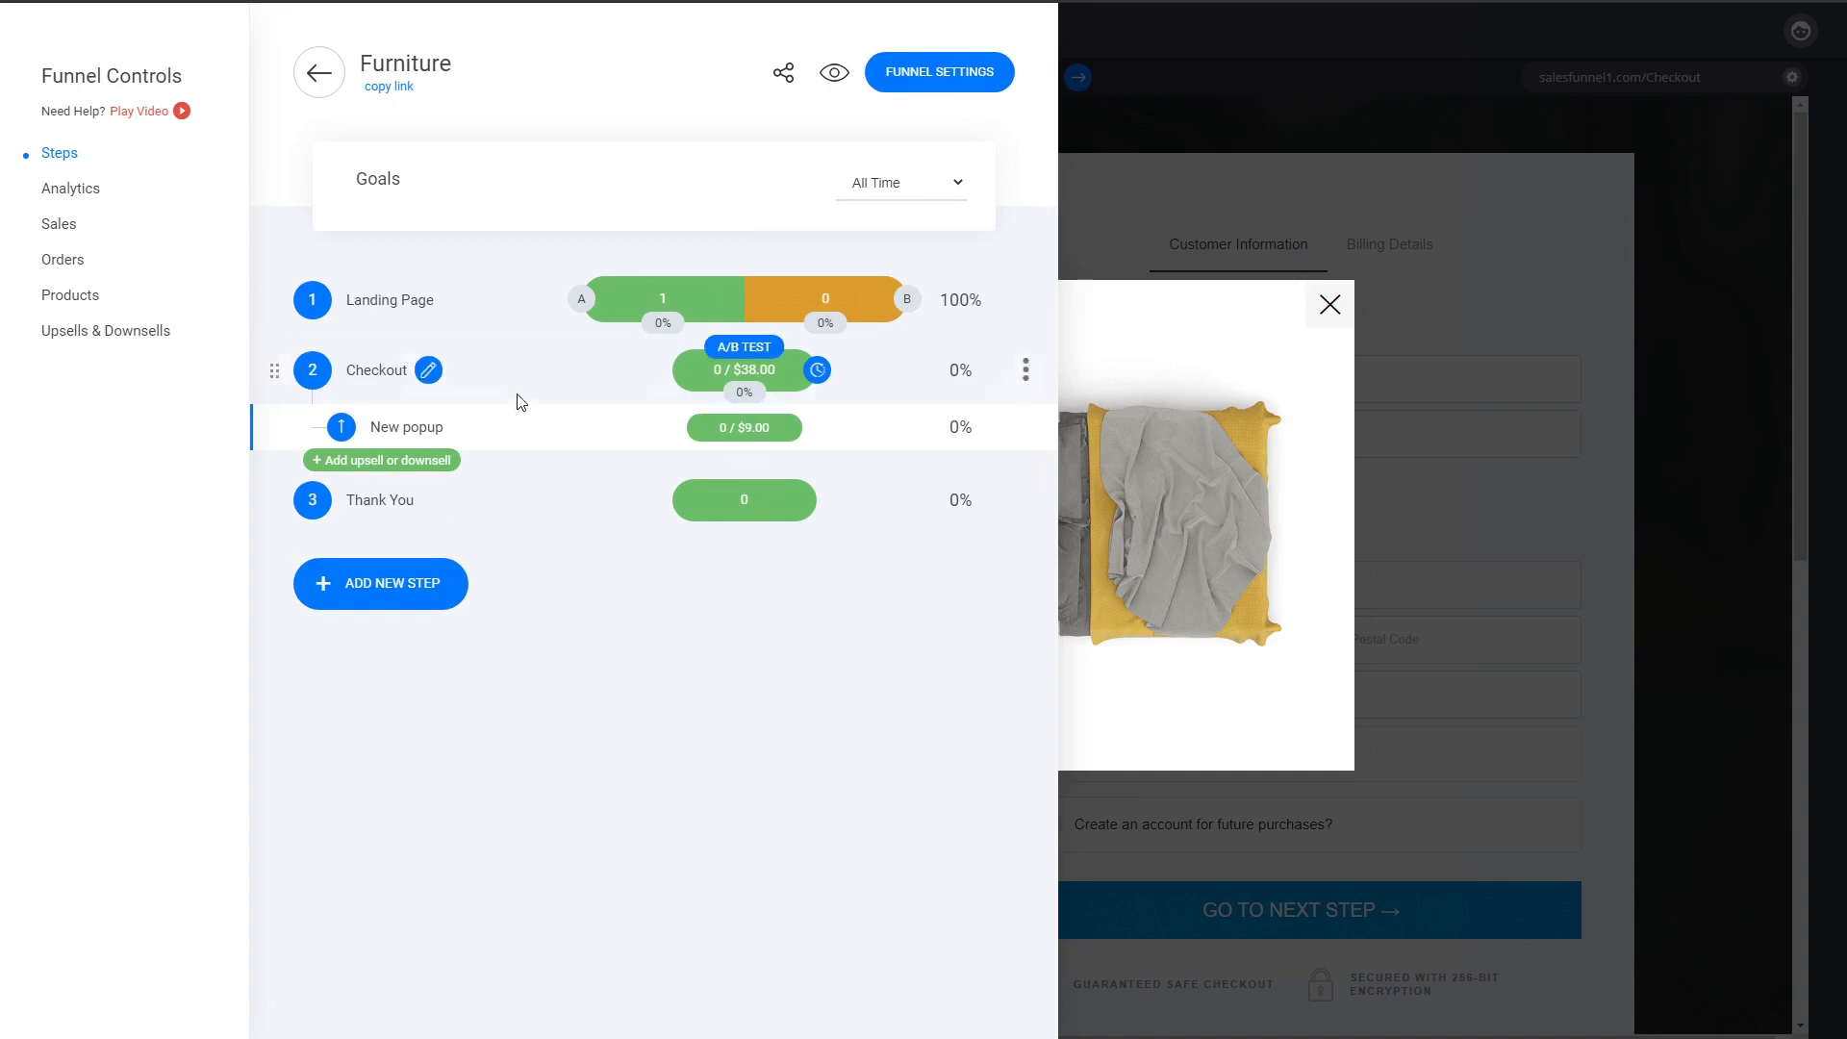
left_click(1223, 659)
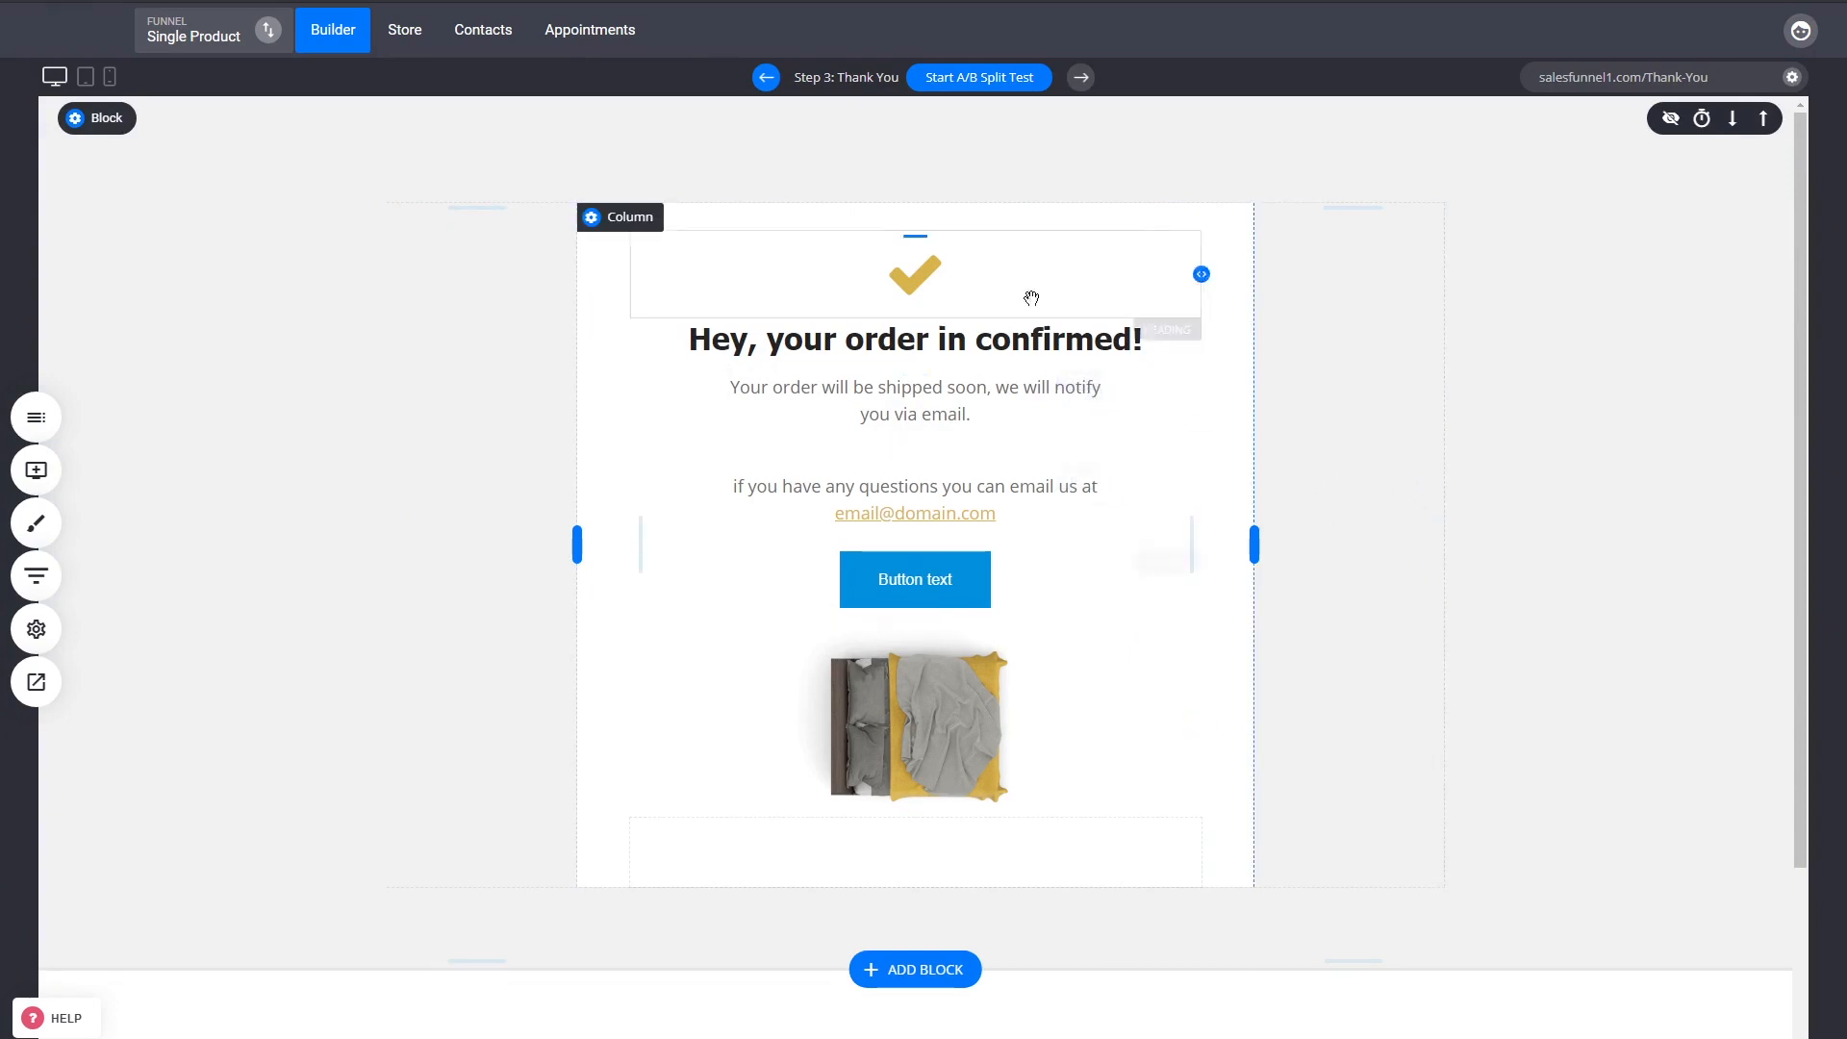
Open version A of the Landing Page step for editing from the funnel controls
left_click(35, 575)
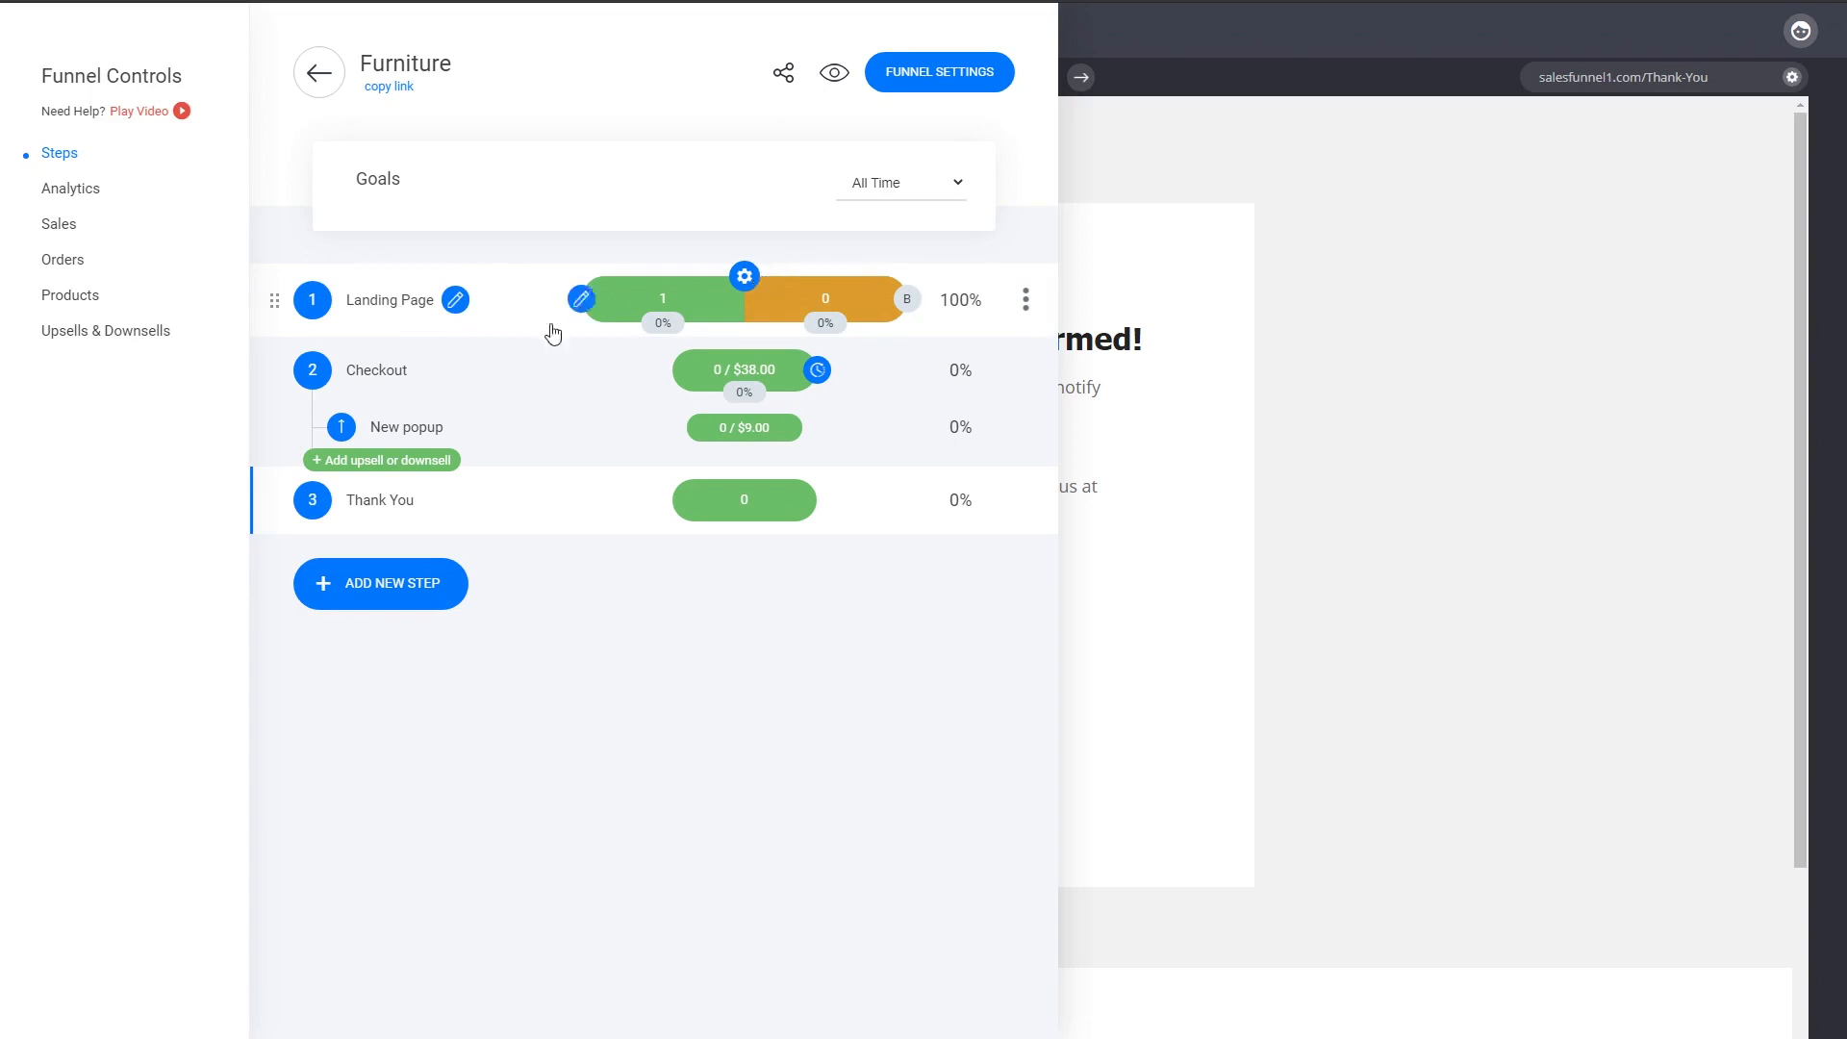
left_click(379, 308)
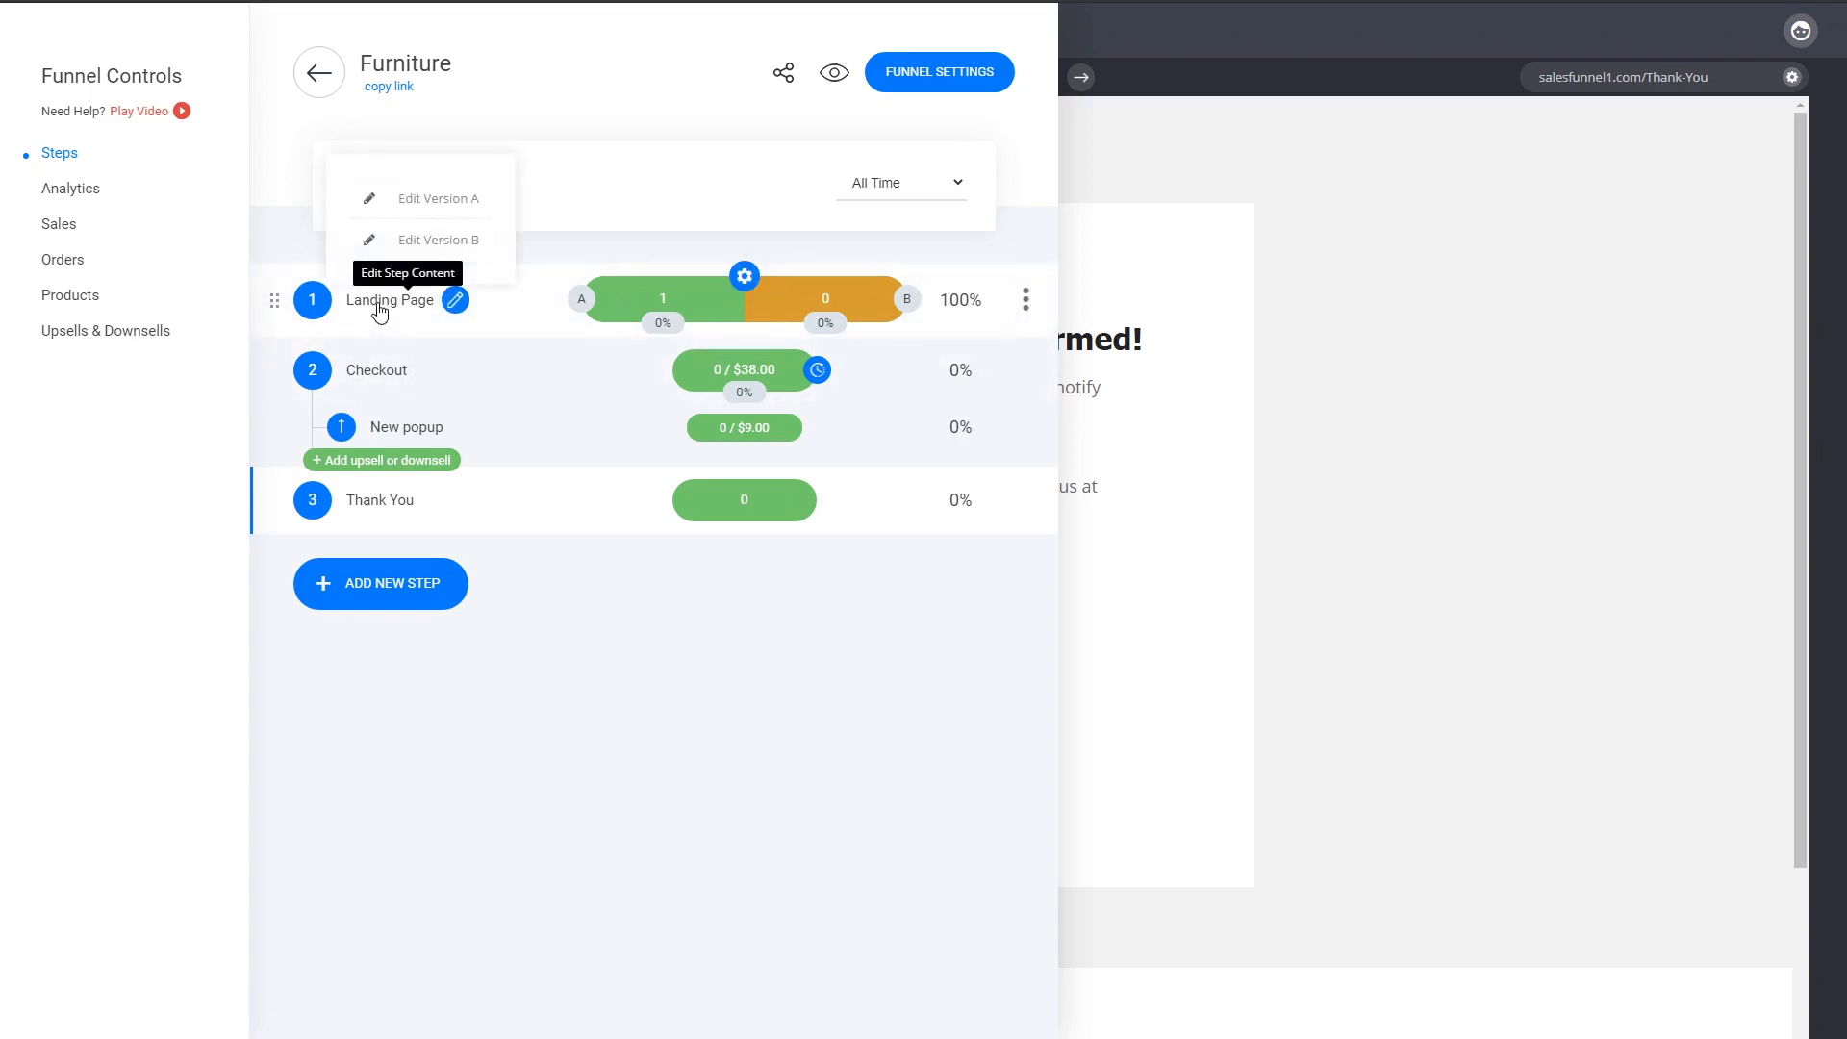
left_click(430, 199)
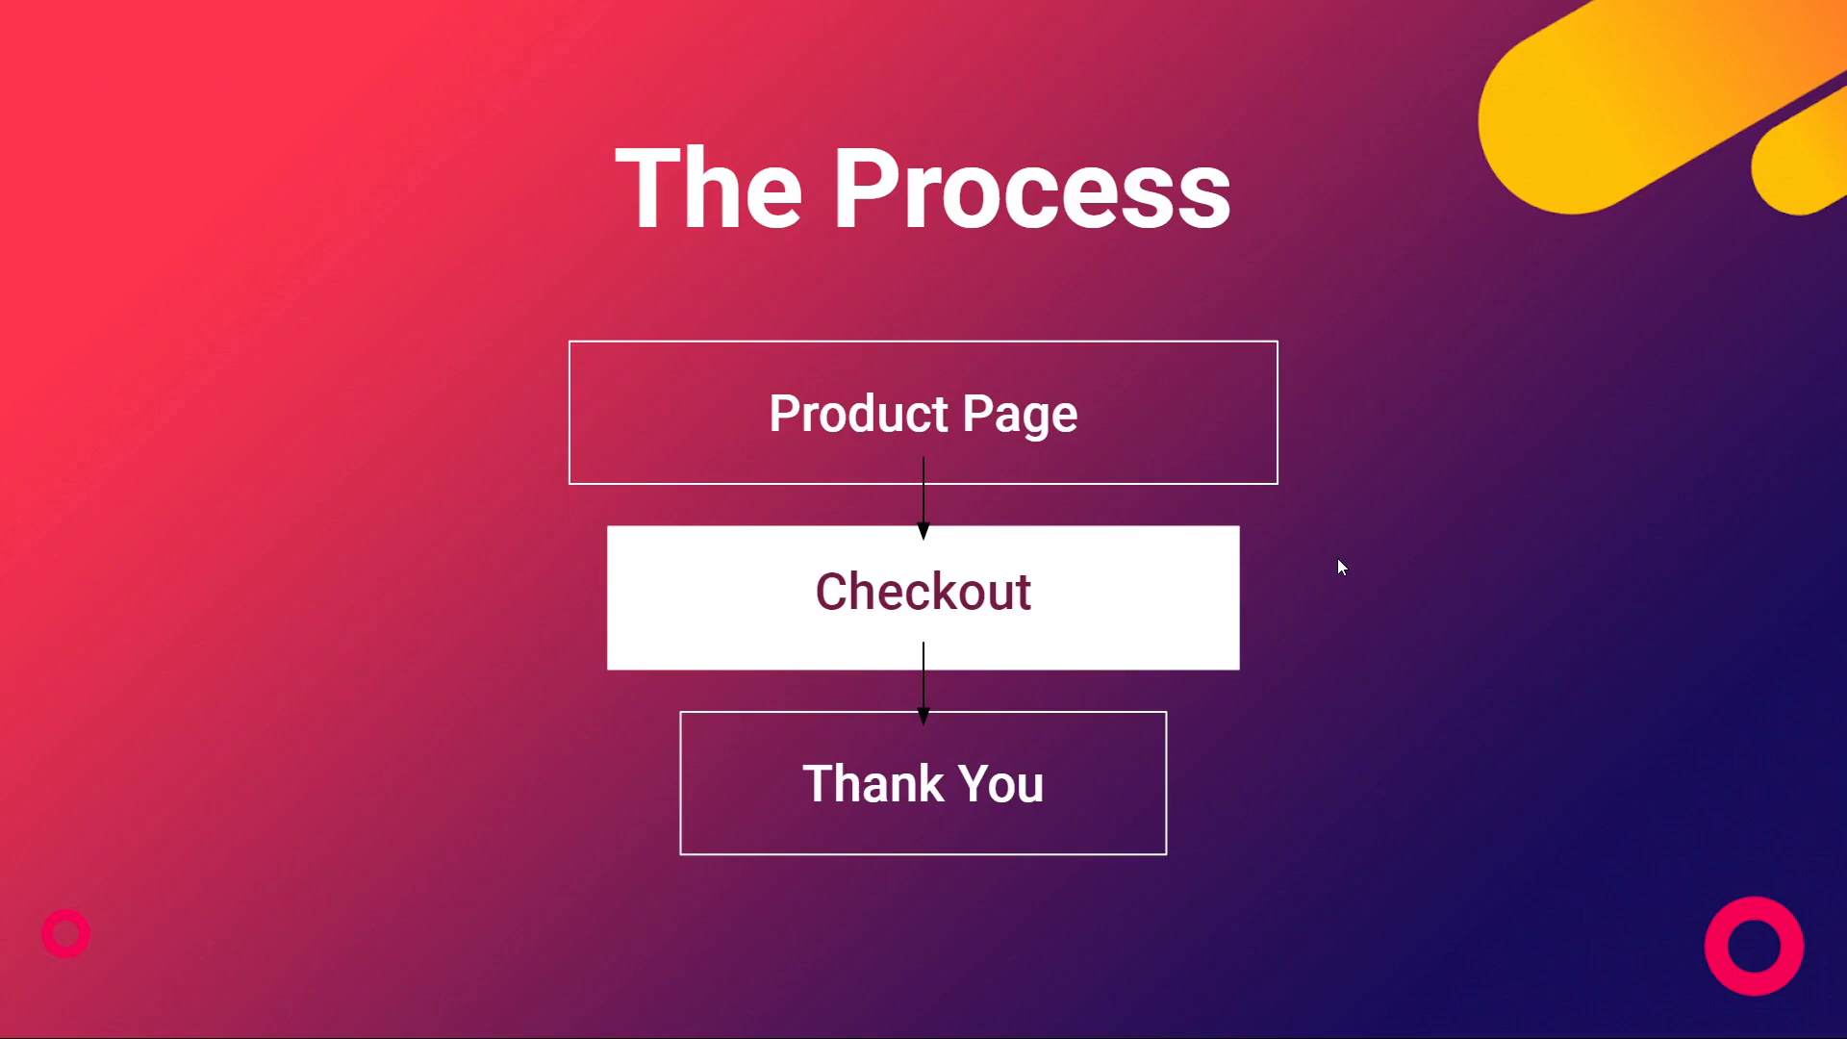
key("Right")
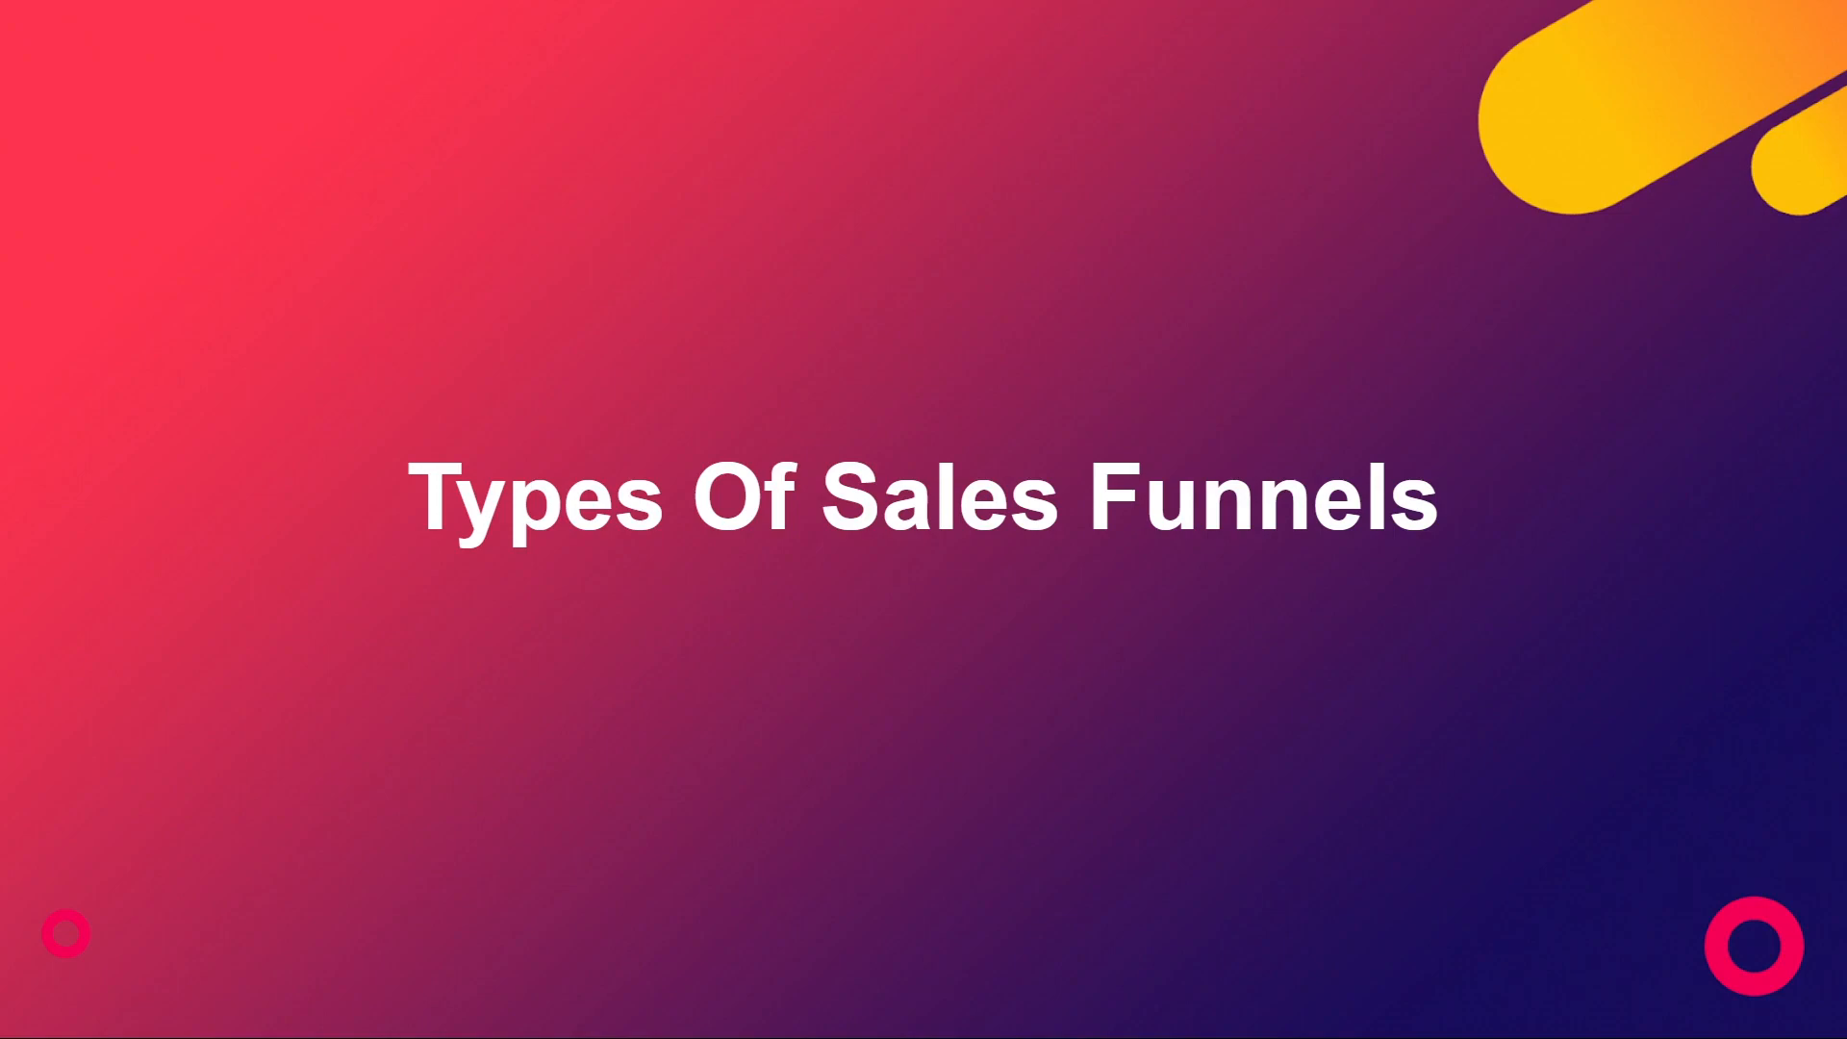
key("Right")
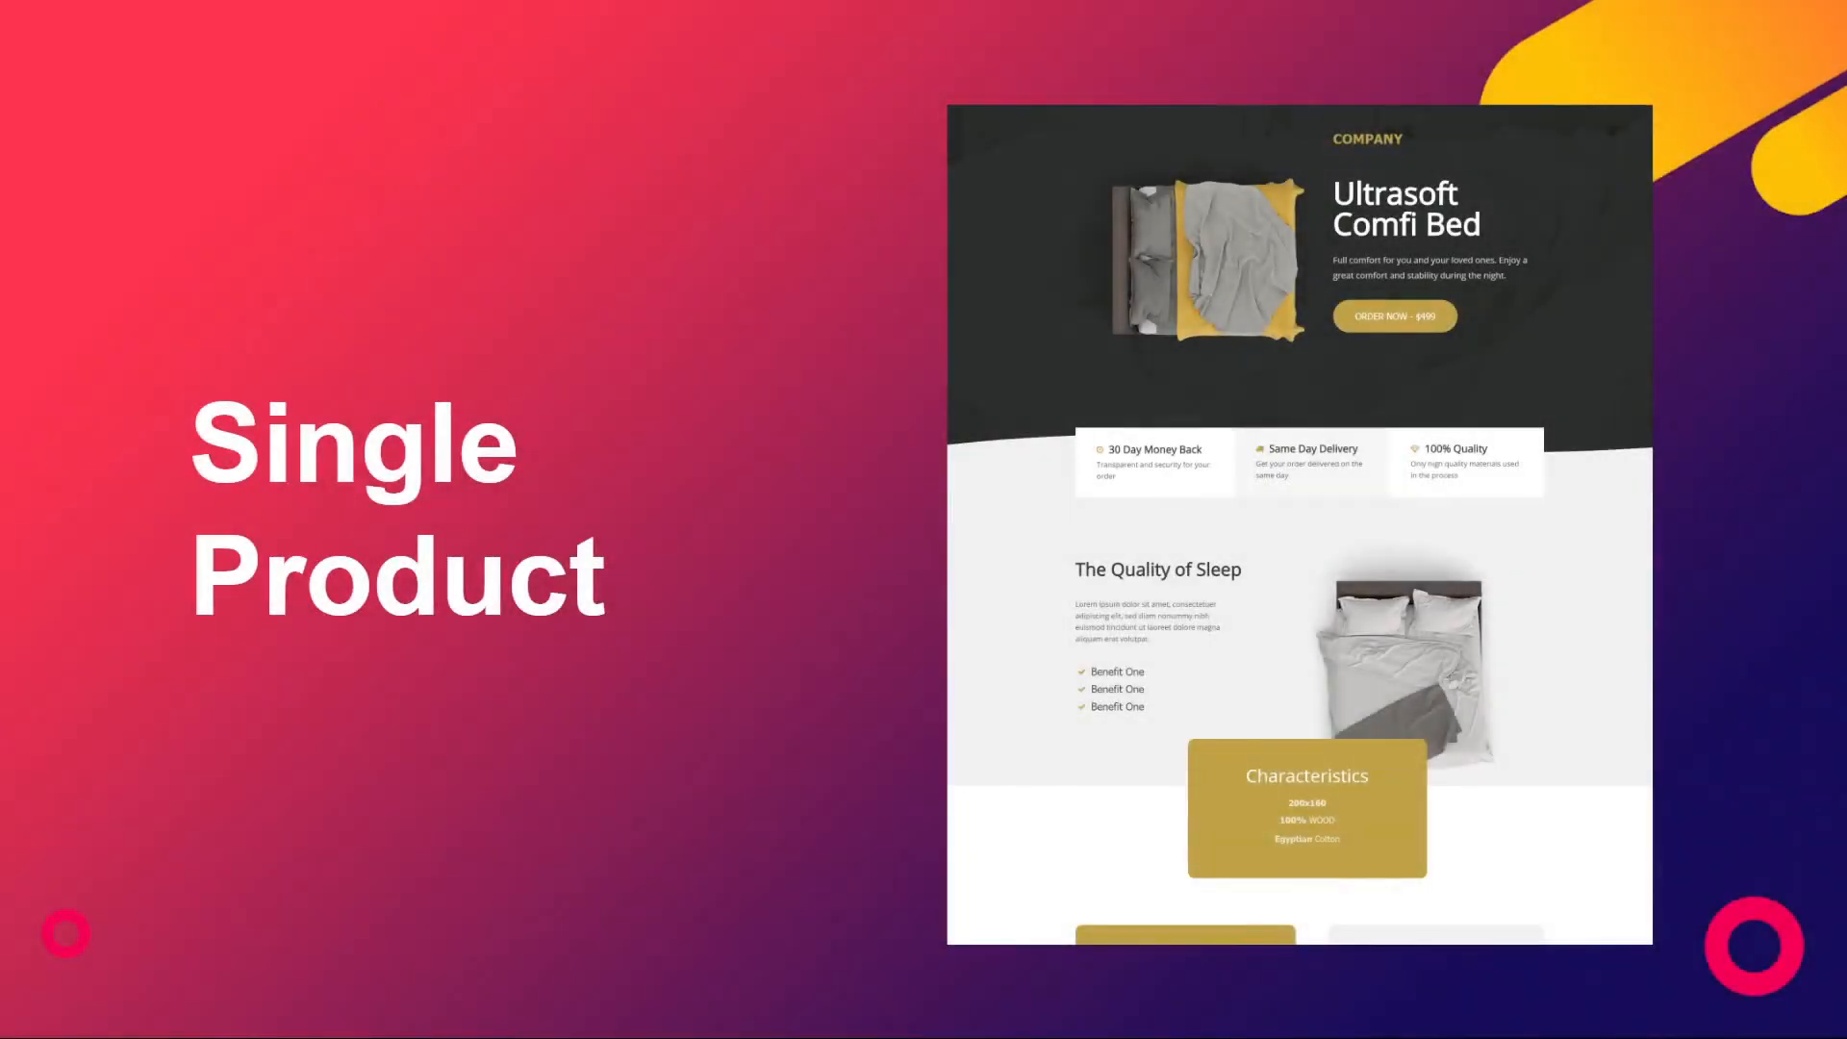
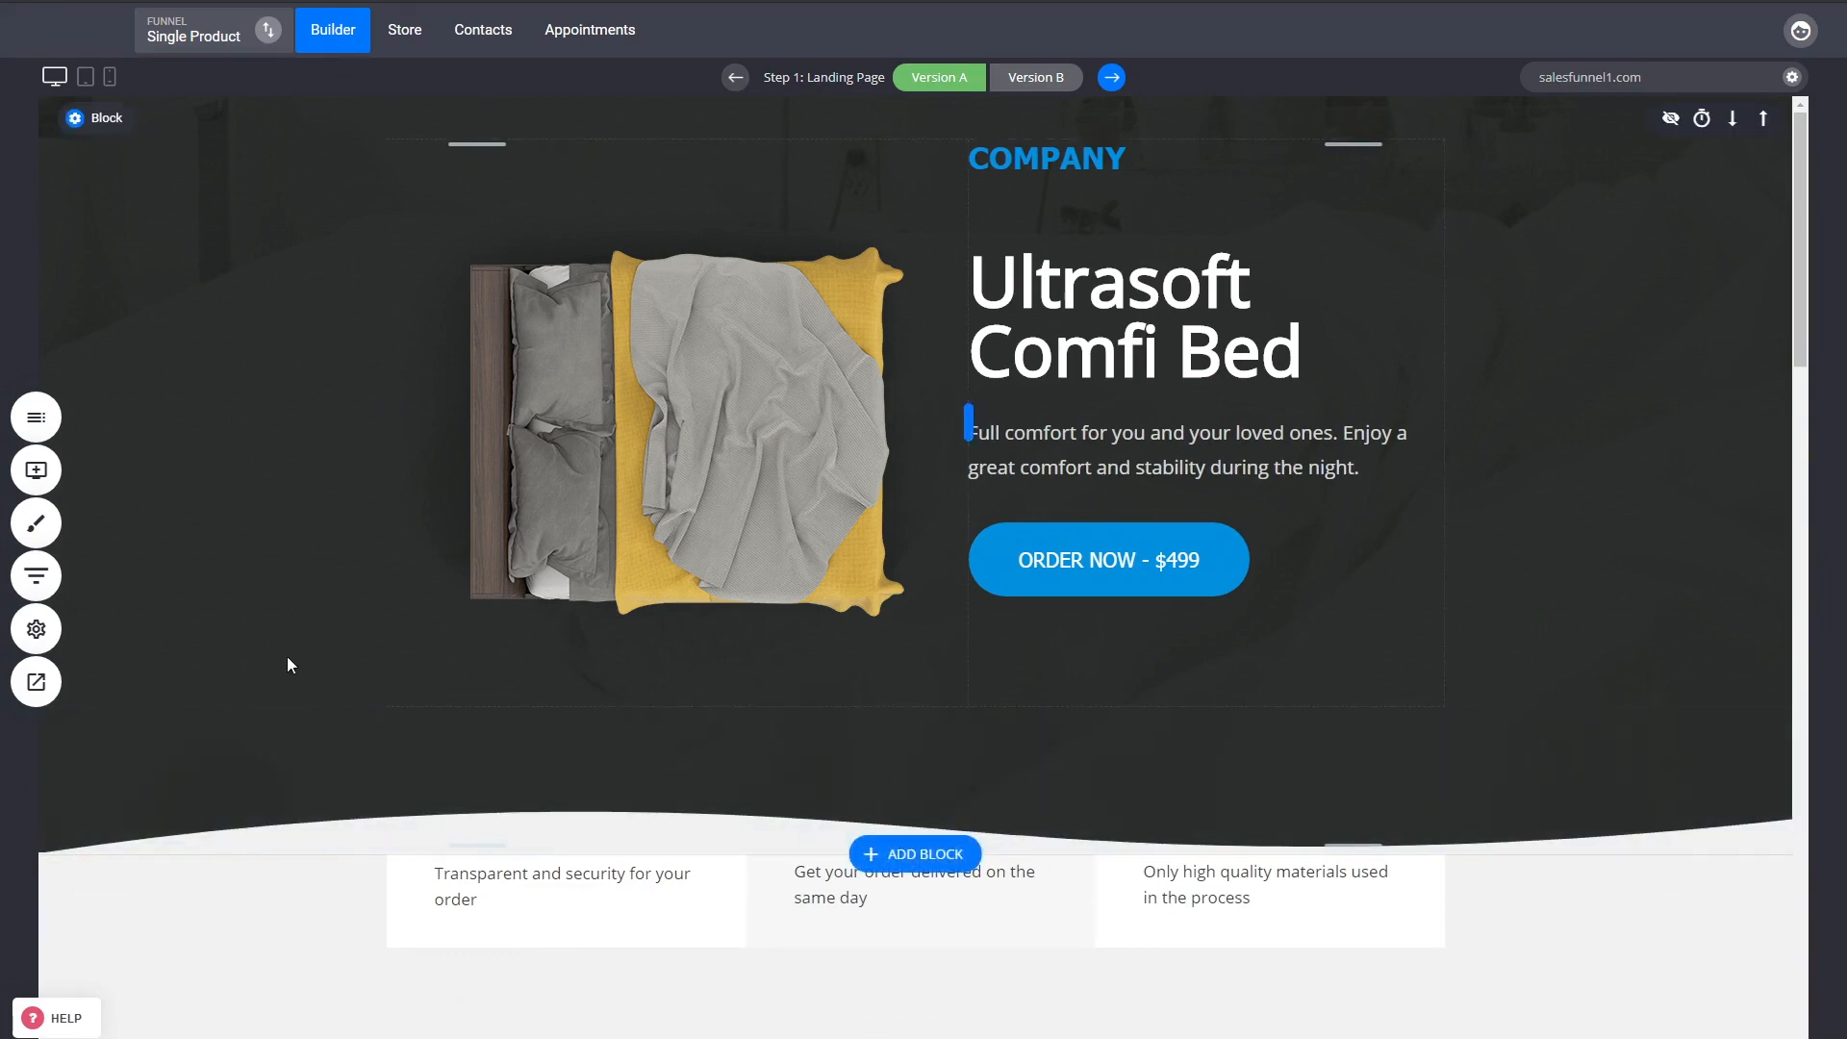
Bring up the Furniture funnel's steps overview in the funnel controls
left_click(36, 575)
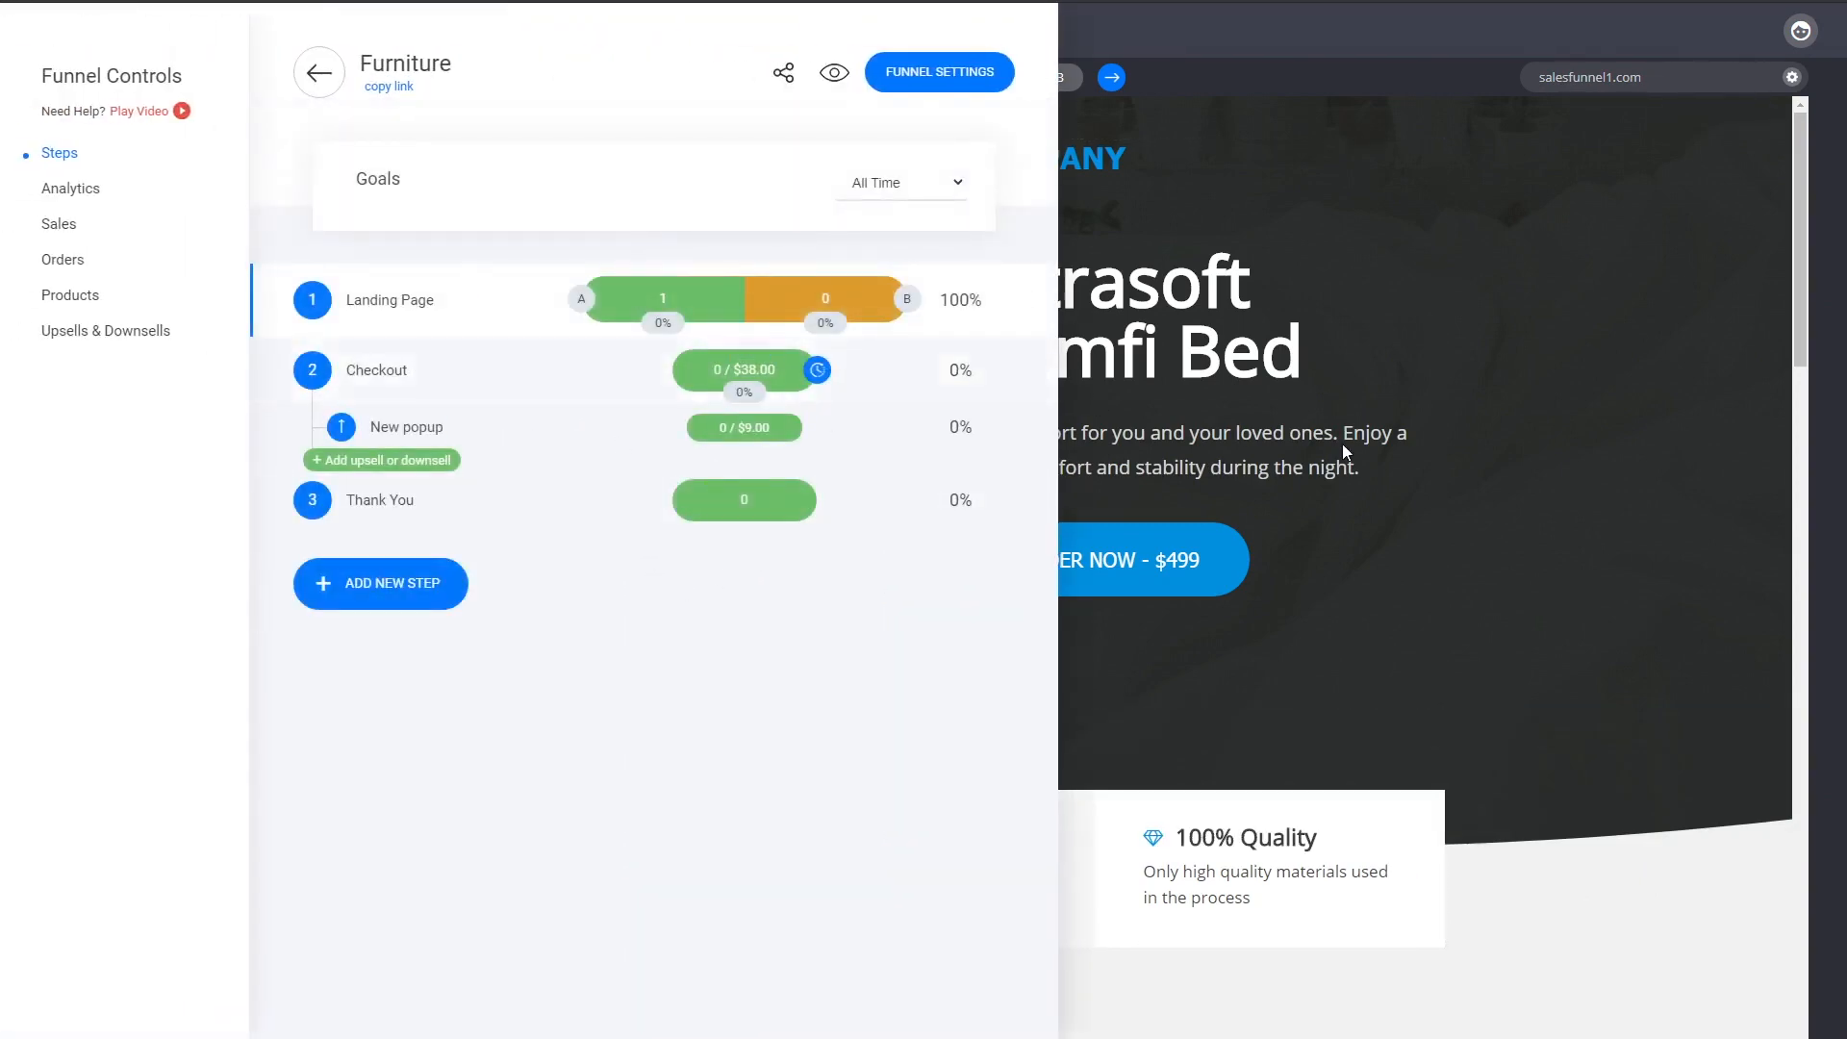
left_click(1345, 452)
left_click(42, 589)
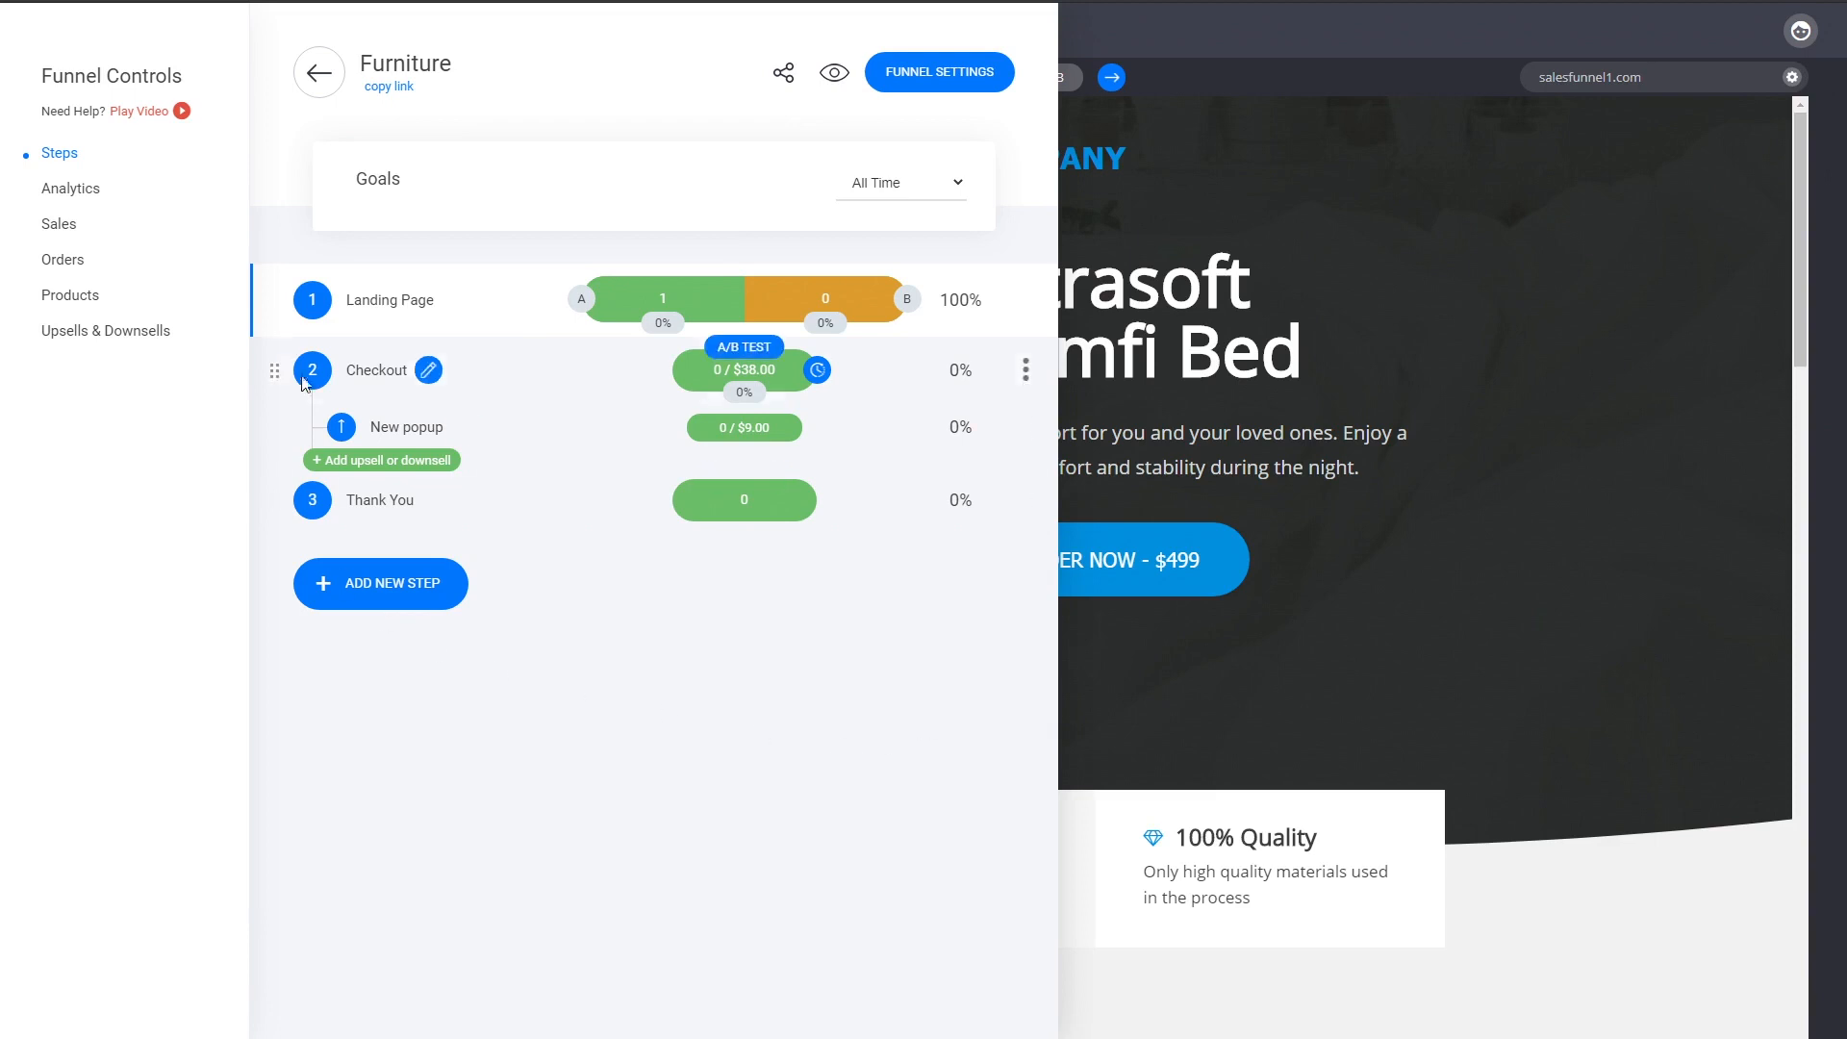
Check the Furniture funnel's Upsells & Downsells statistics and close the funnel controls
left_click(51, 333)
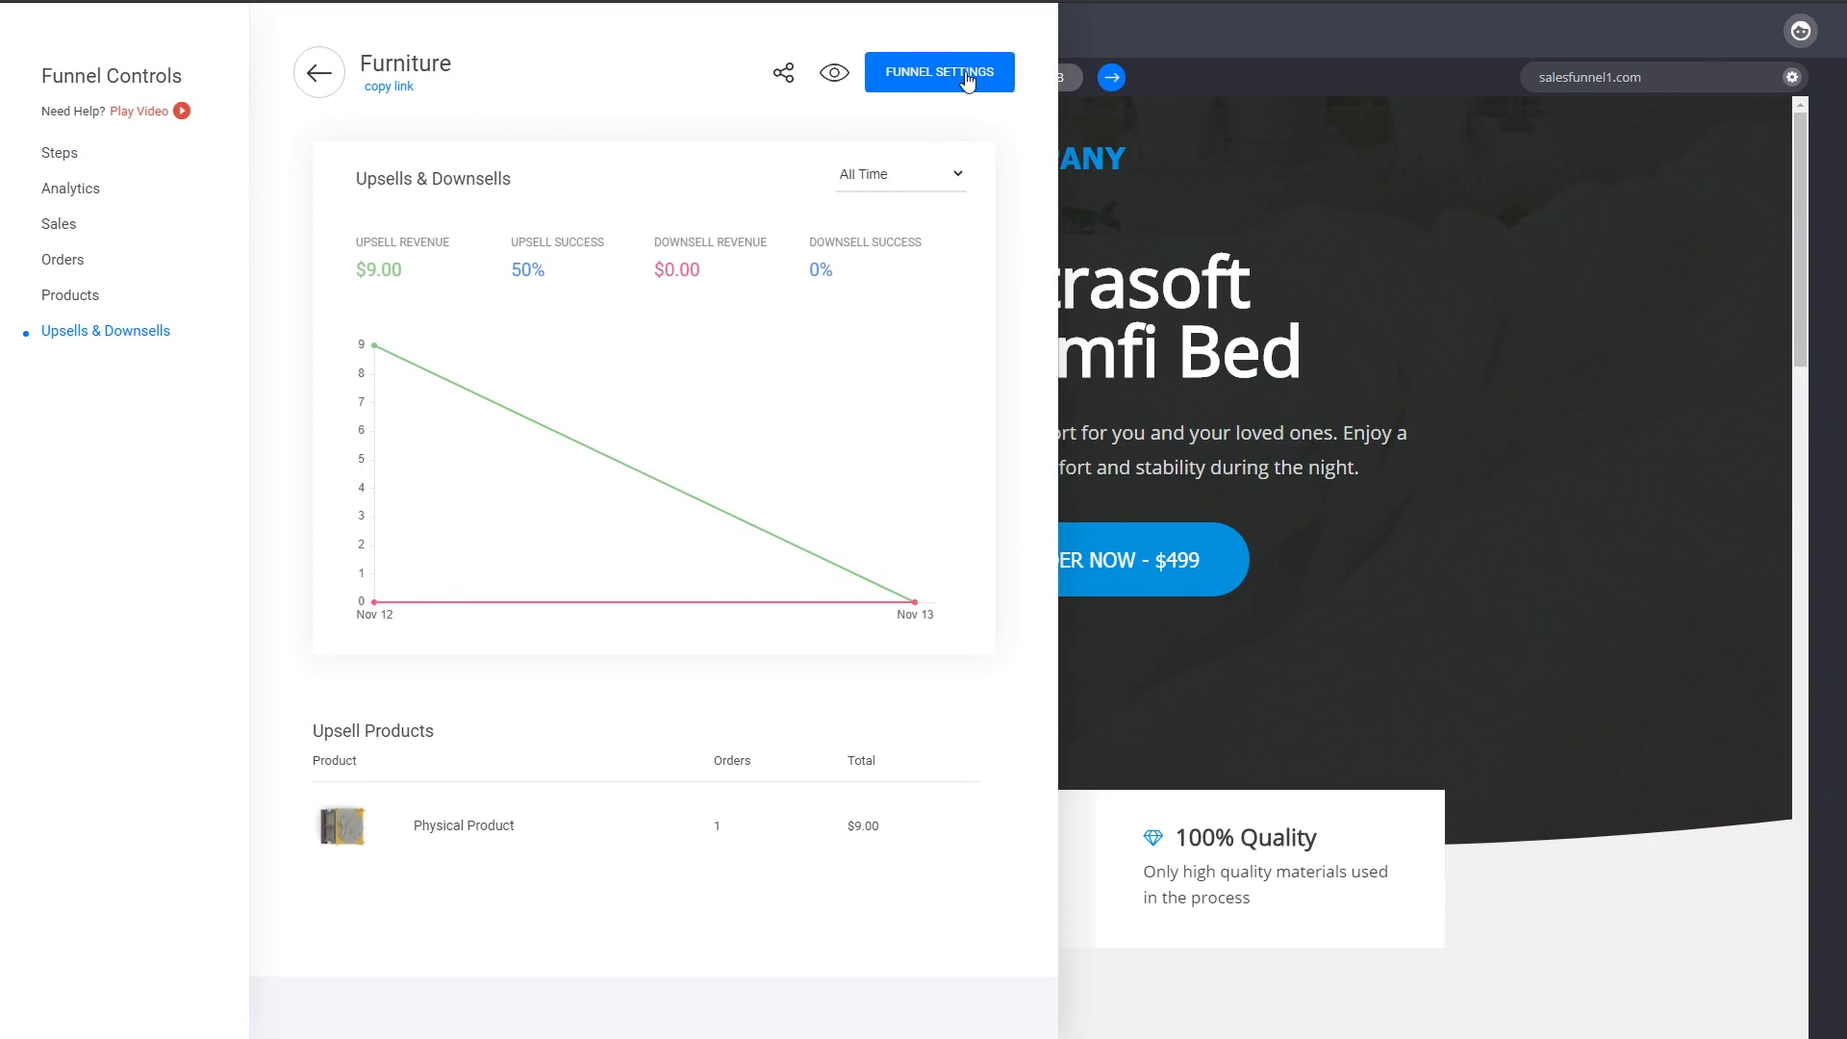
left_click(1374, 206)
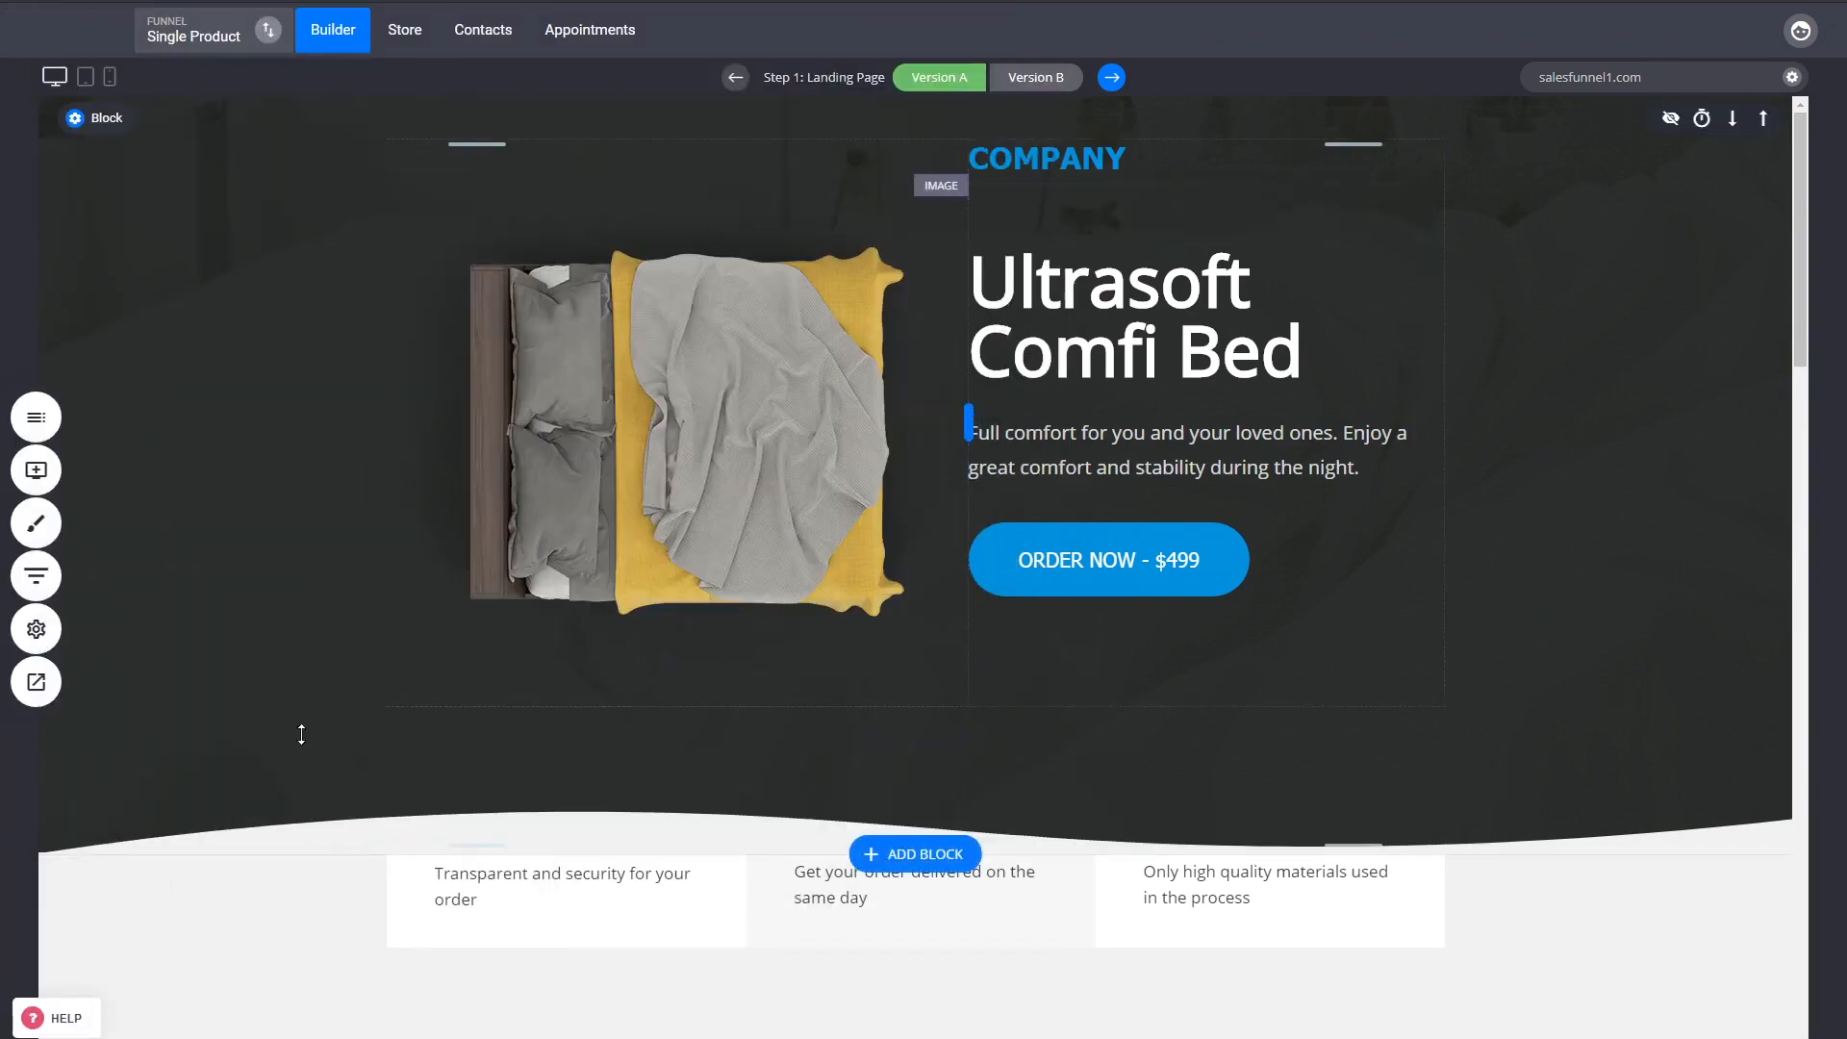
Preview version A of the Landing Page at desktop size and follow its order button to the checkout page
left_click(37, 682)
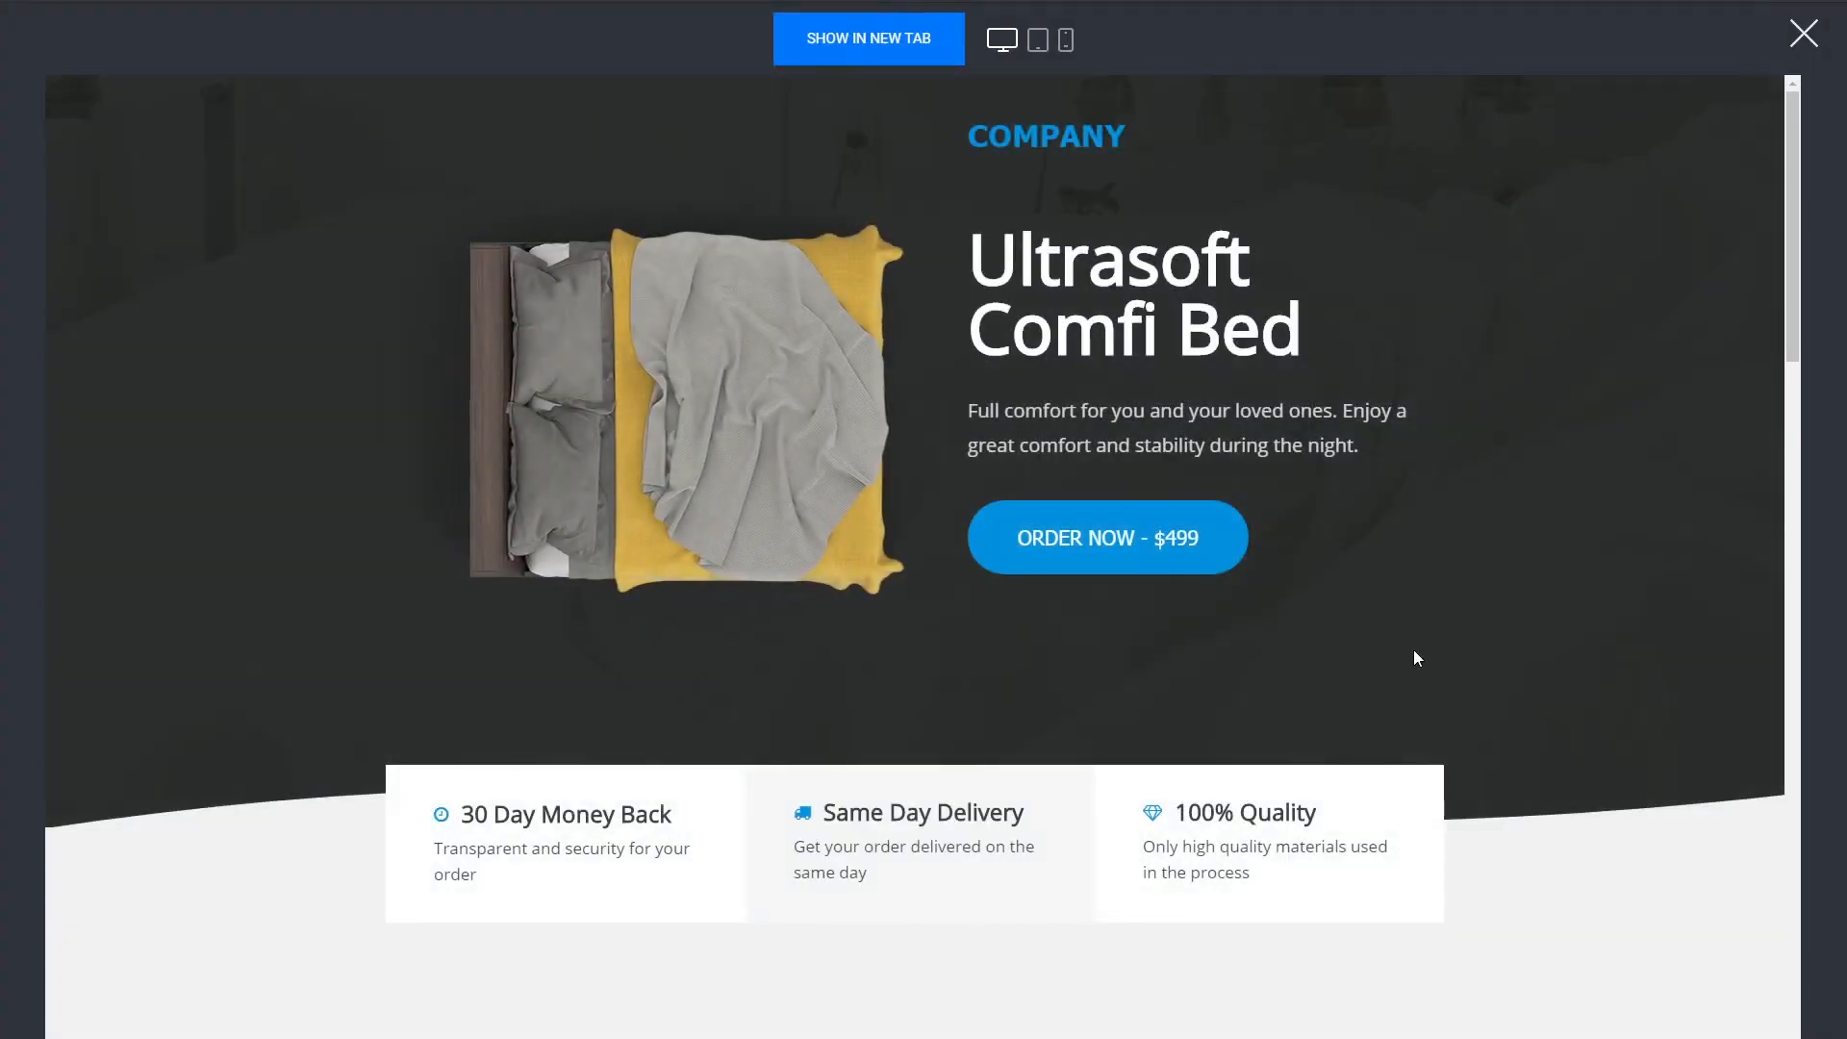
scroll(1419, 647, "down", 3)
scroll(1426, 648, "up", 3)
left_click(1129, 561)
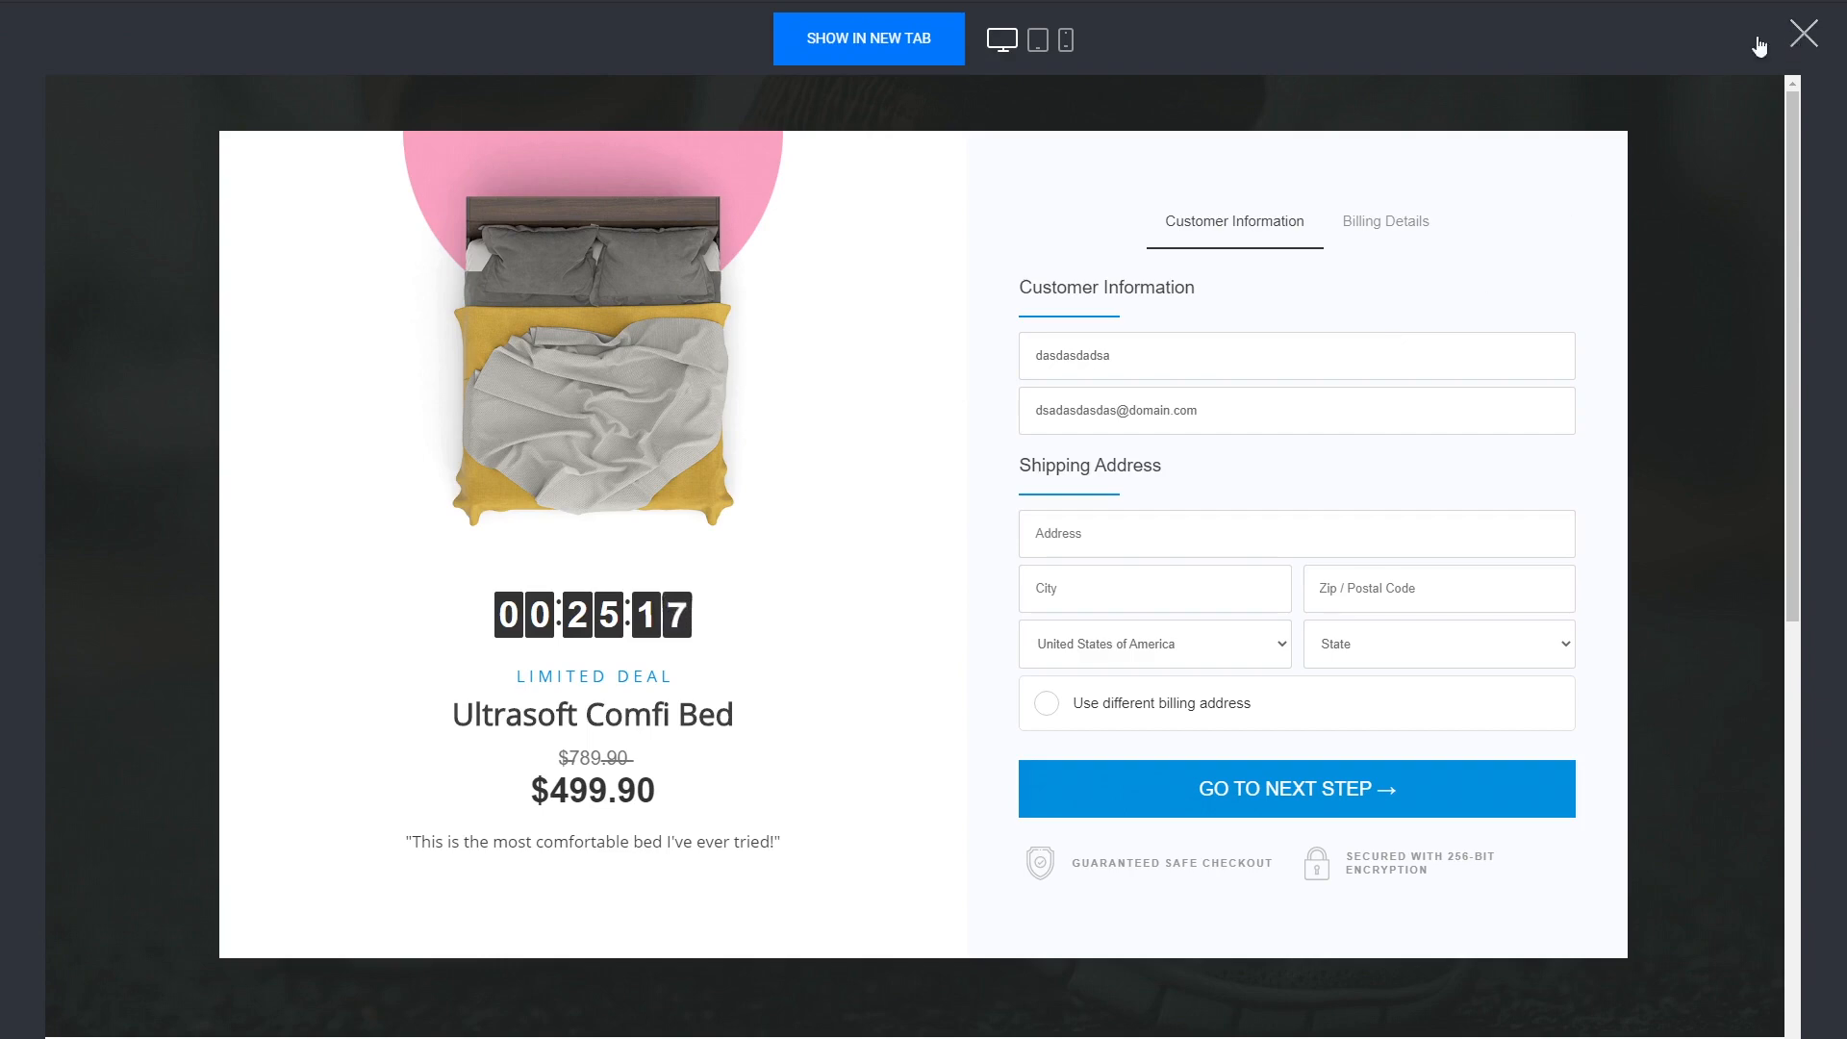
Preview the landing and checkout pages at mobile size, and close the preview
left_click(1065, 40)
scroll(1010, 350, "down", 15)
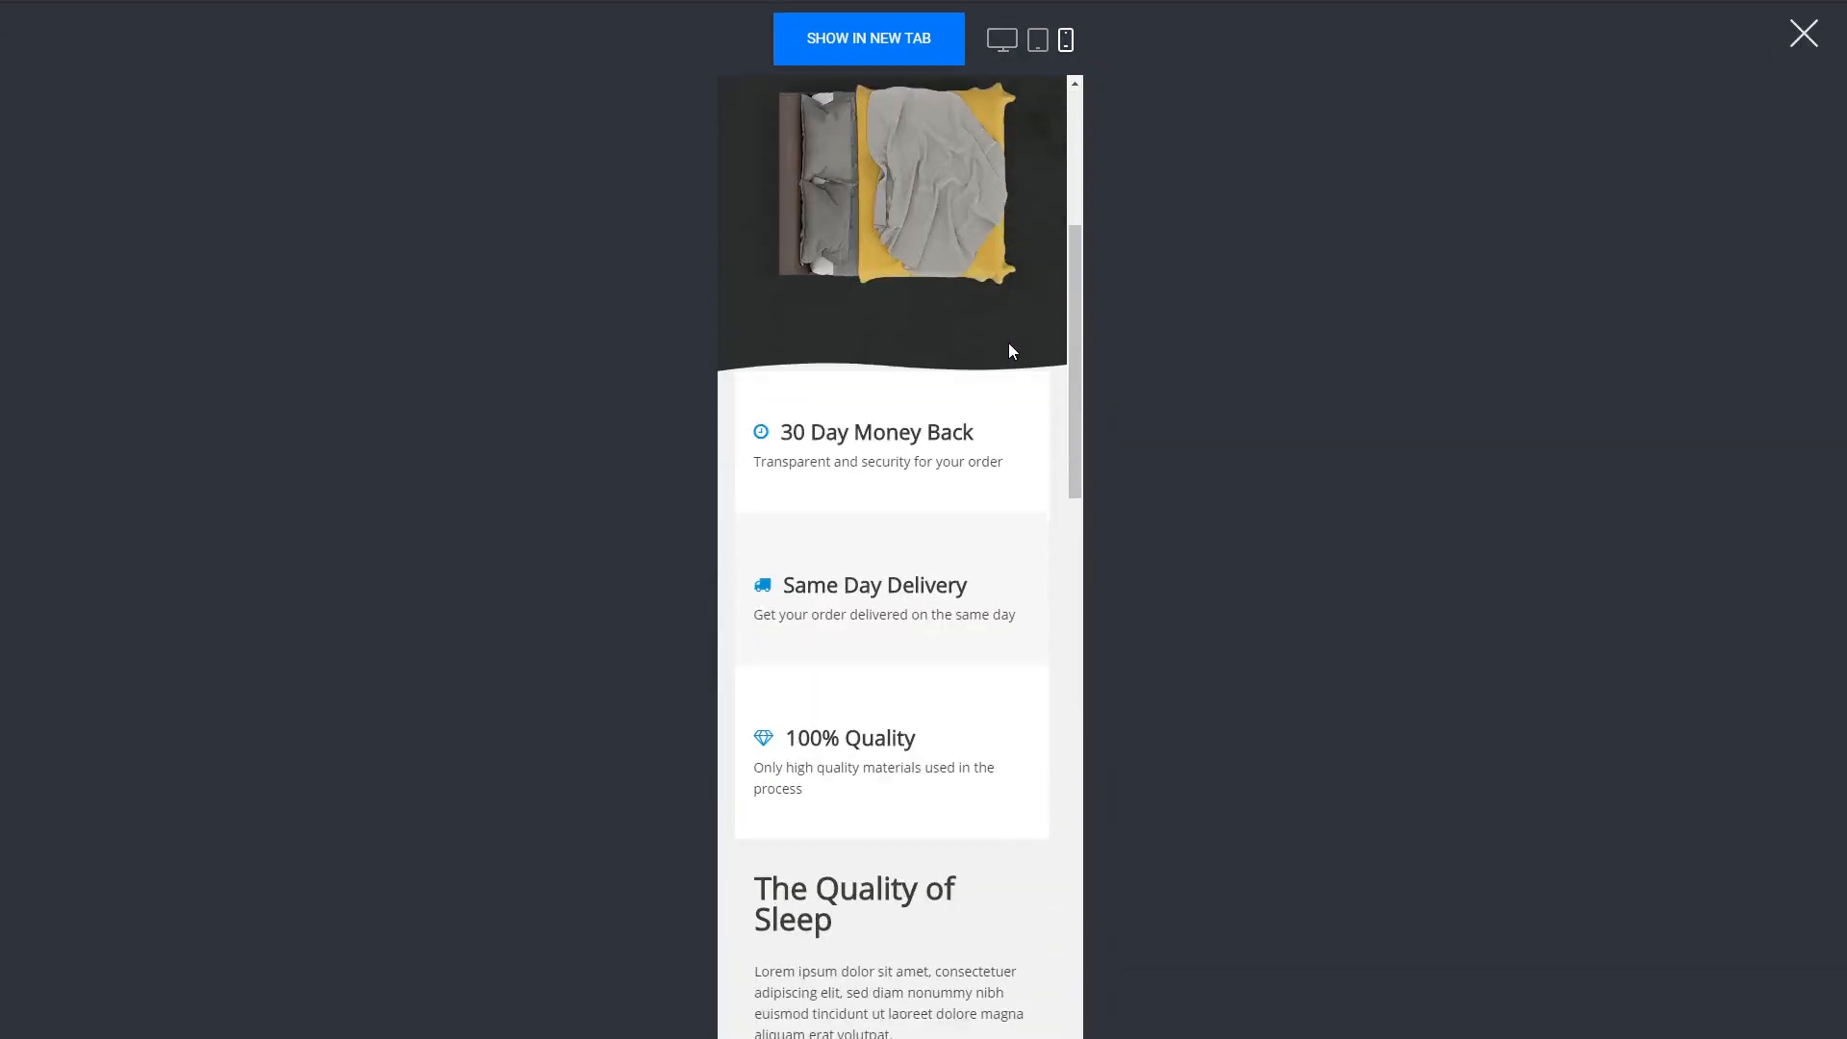
scroll(985, 397, "up", 15)
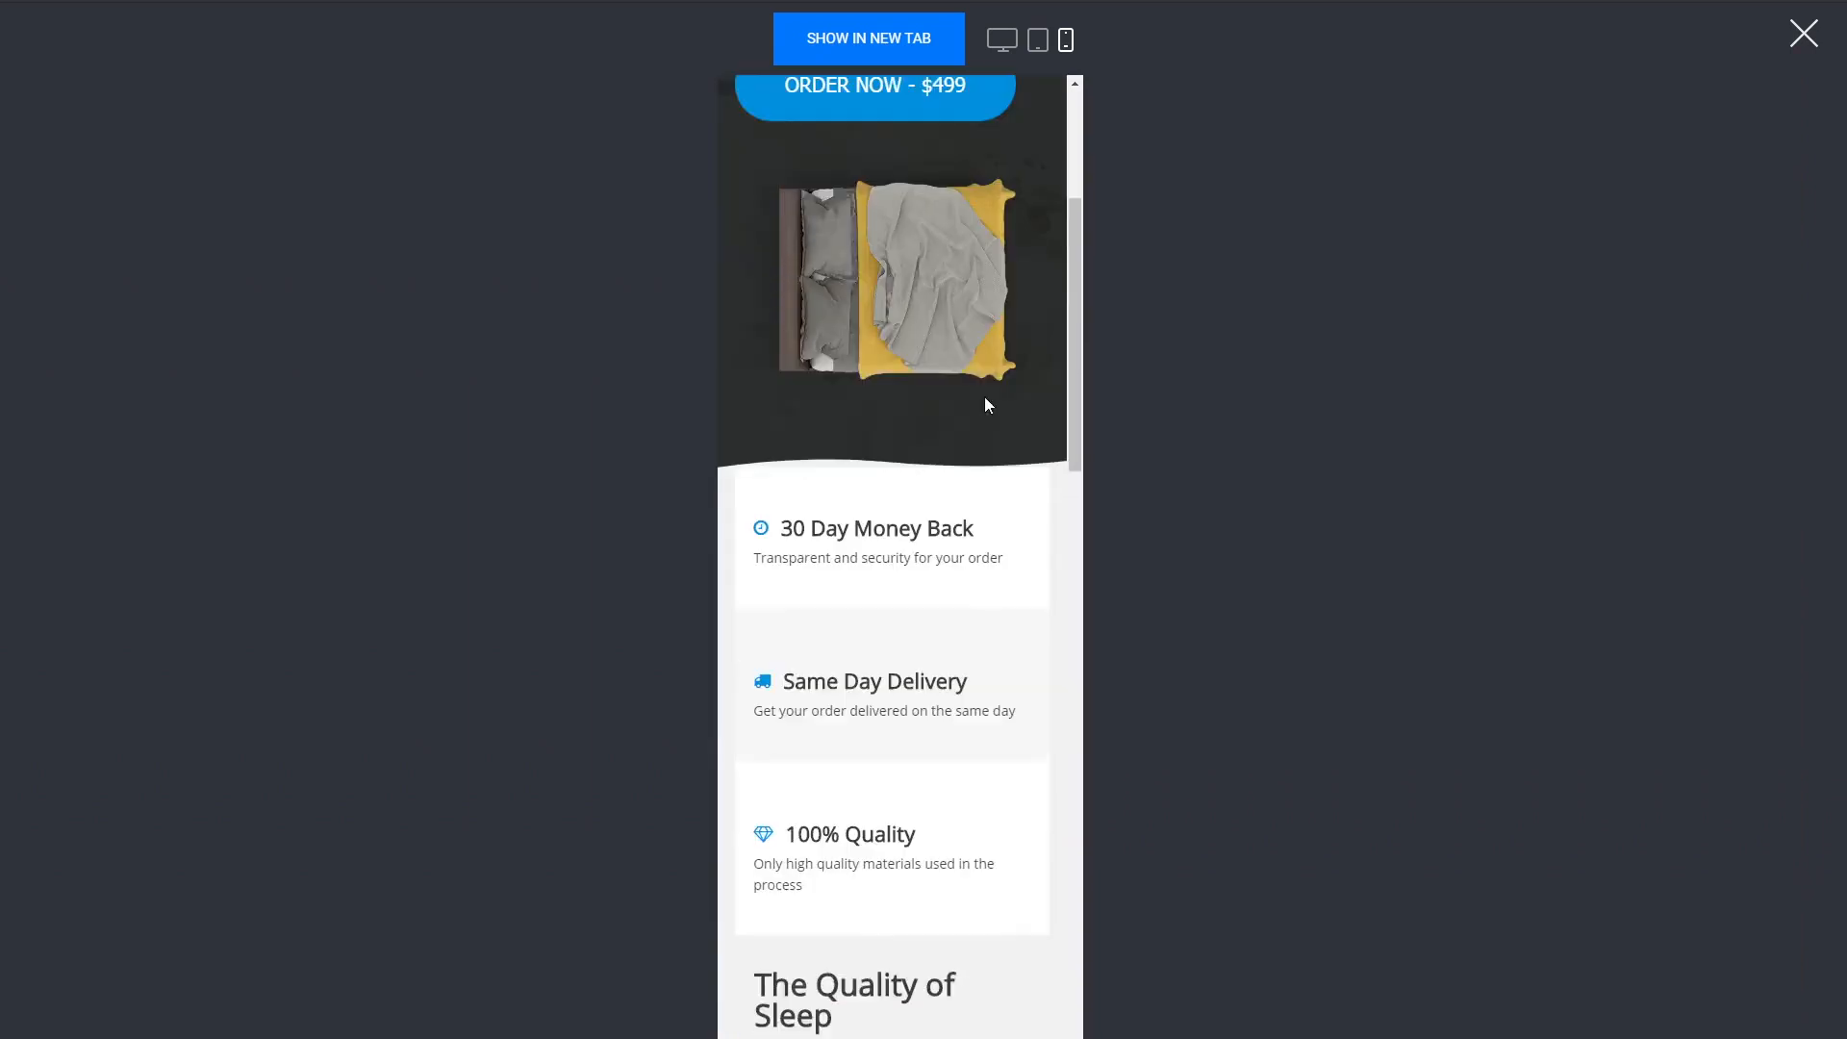
left_click(903, 471)
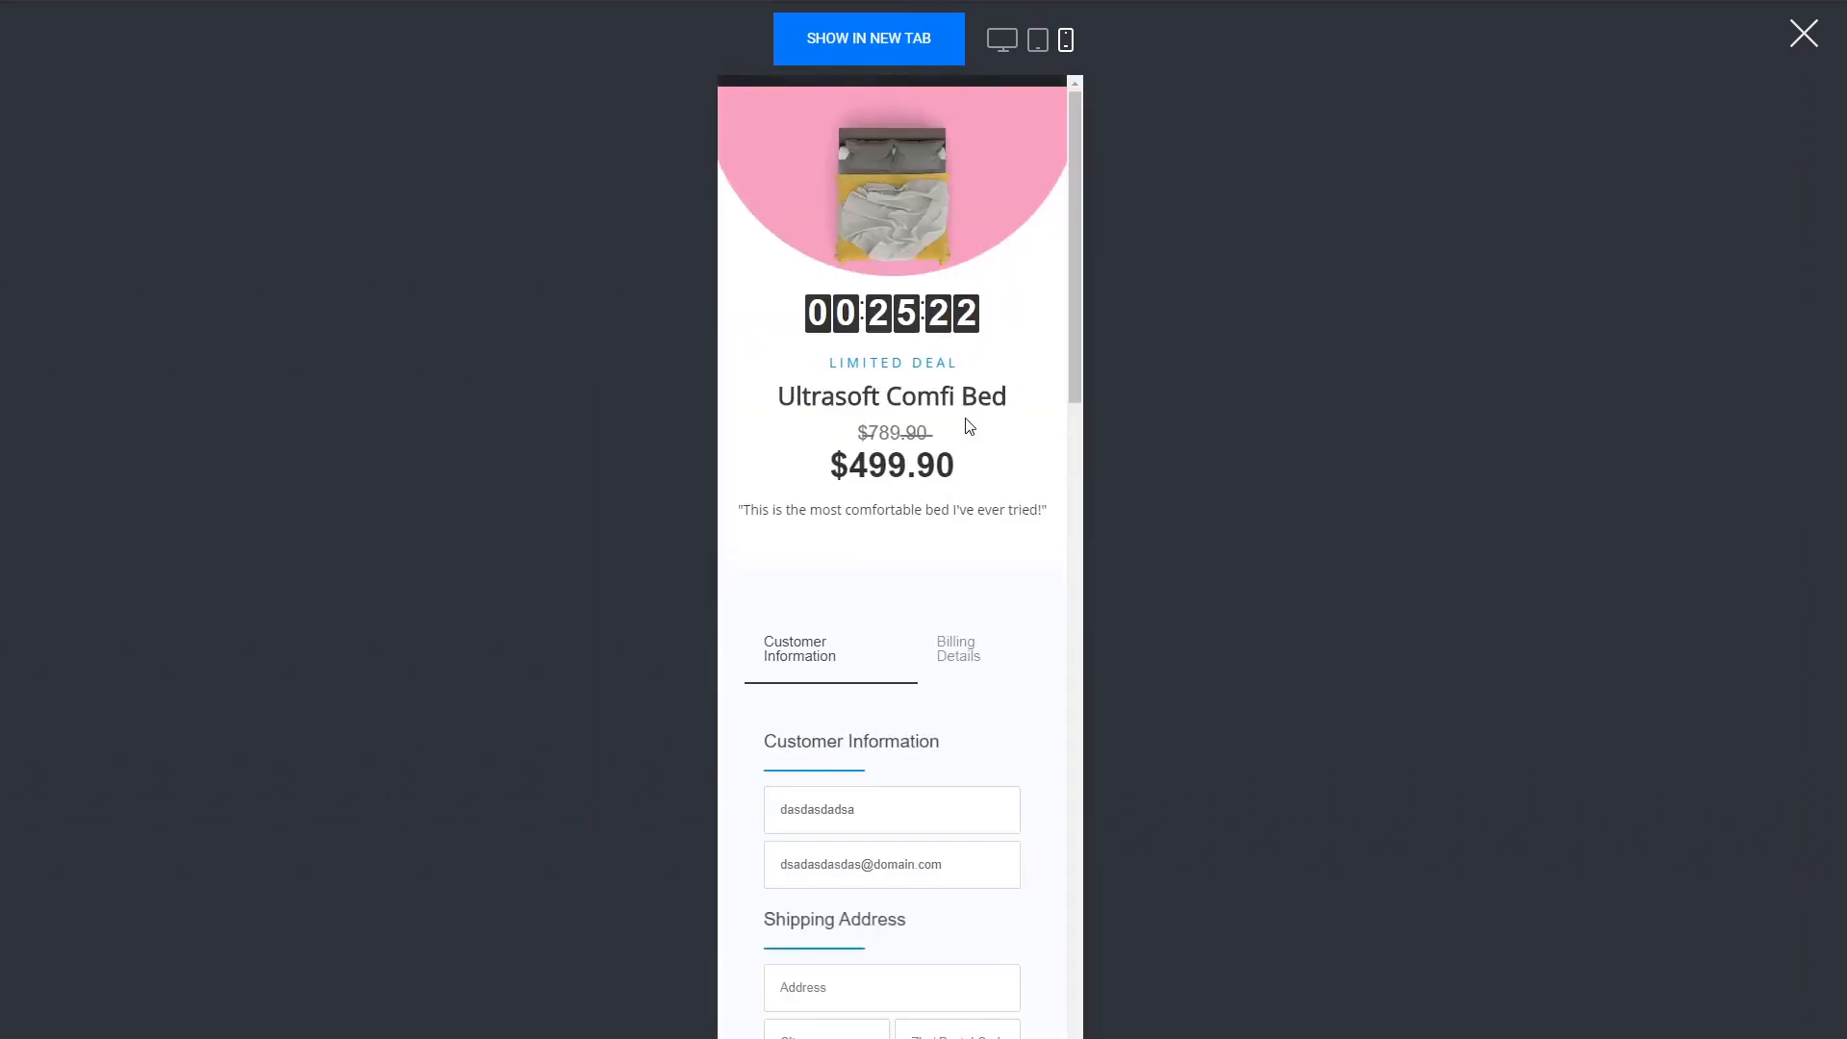
scroll(964, 424, "down", 5)
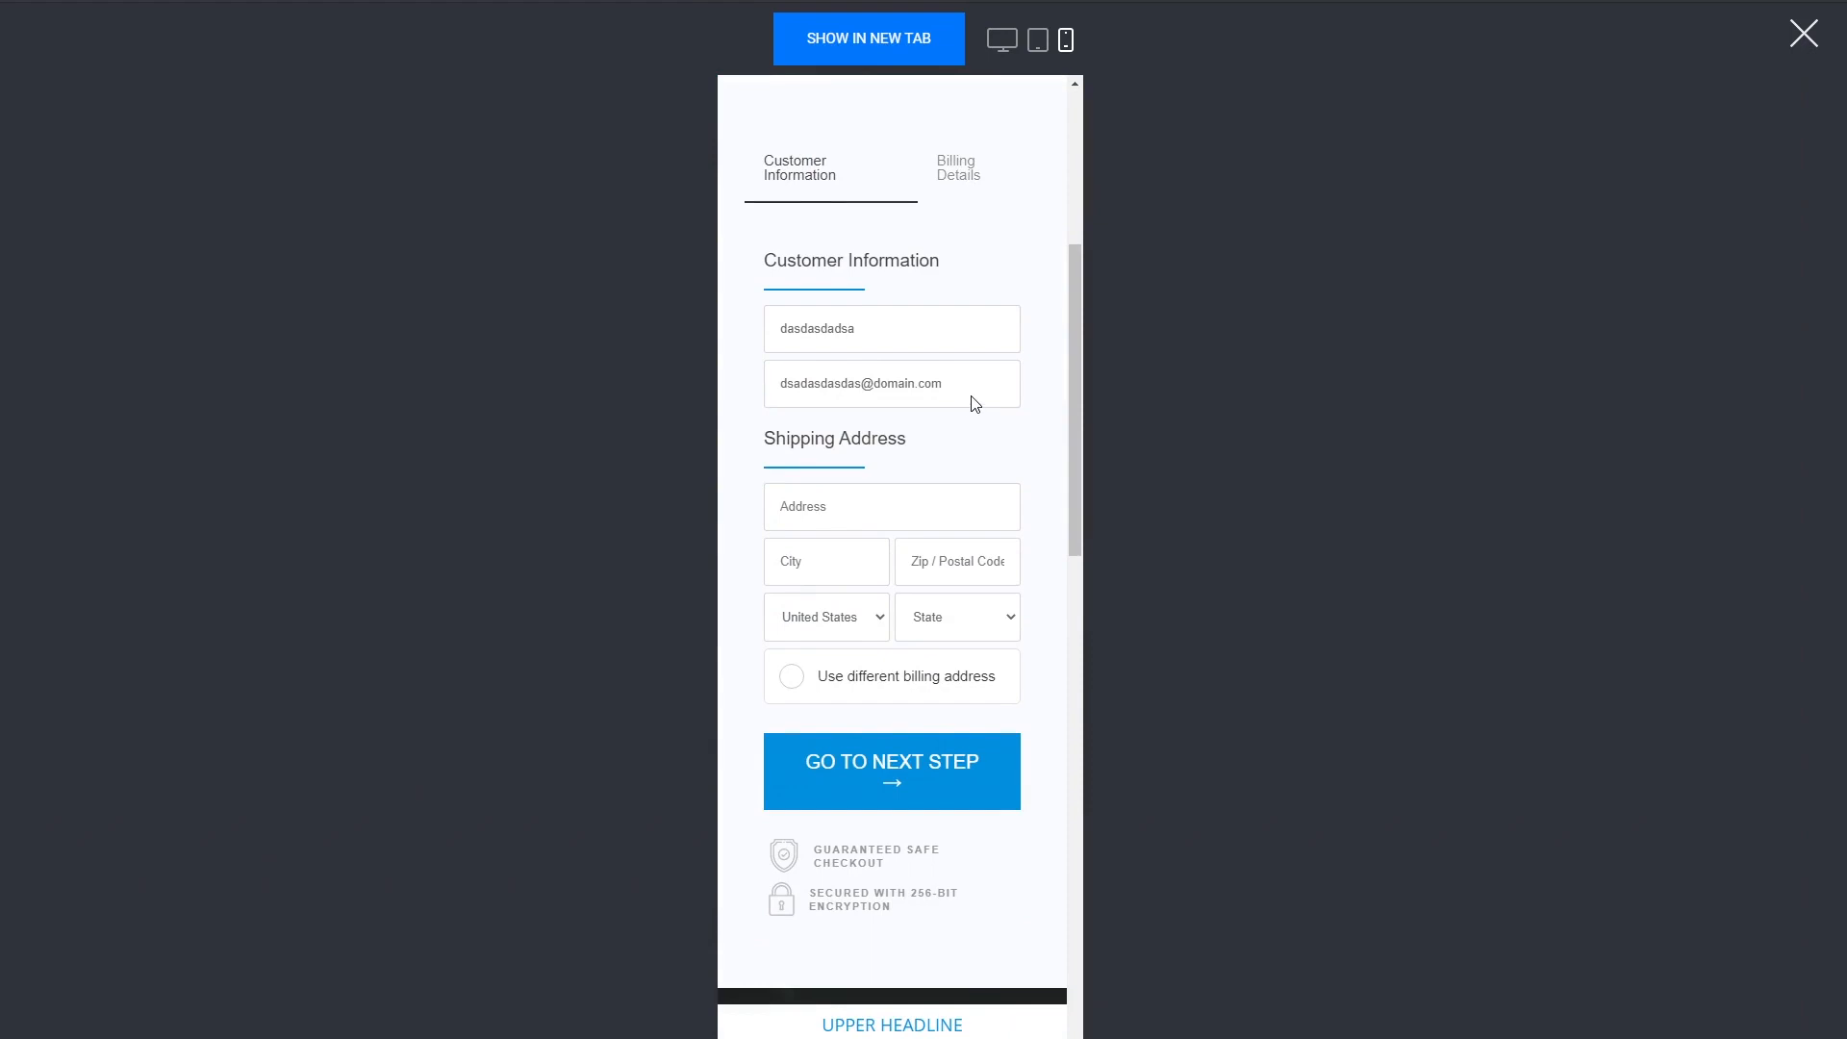
scroll(973, 402, "down", 4)
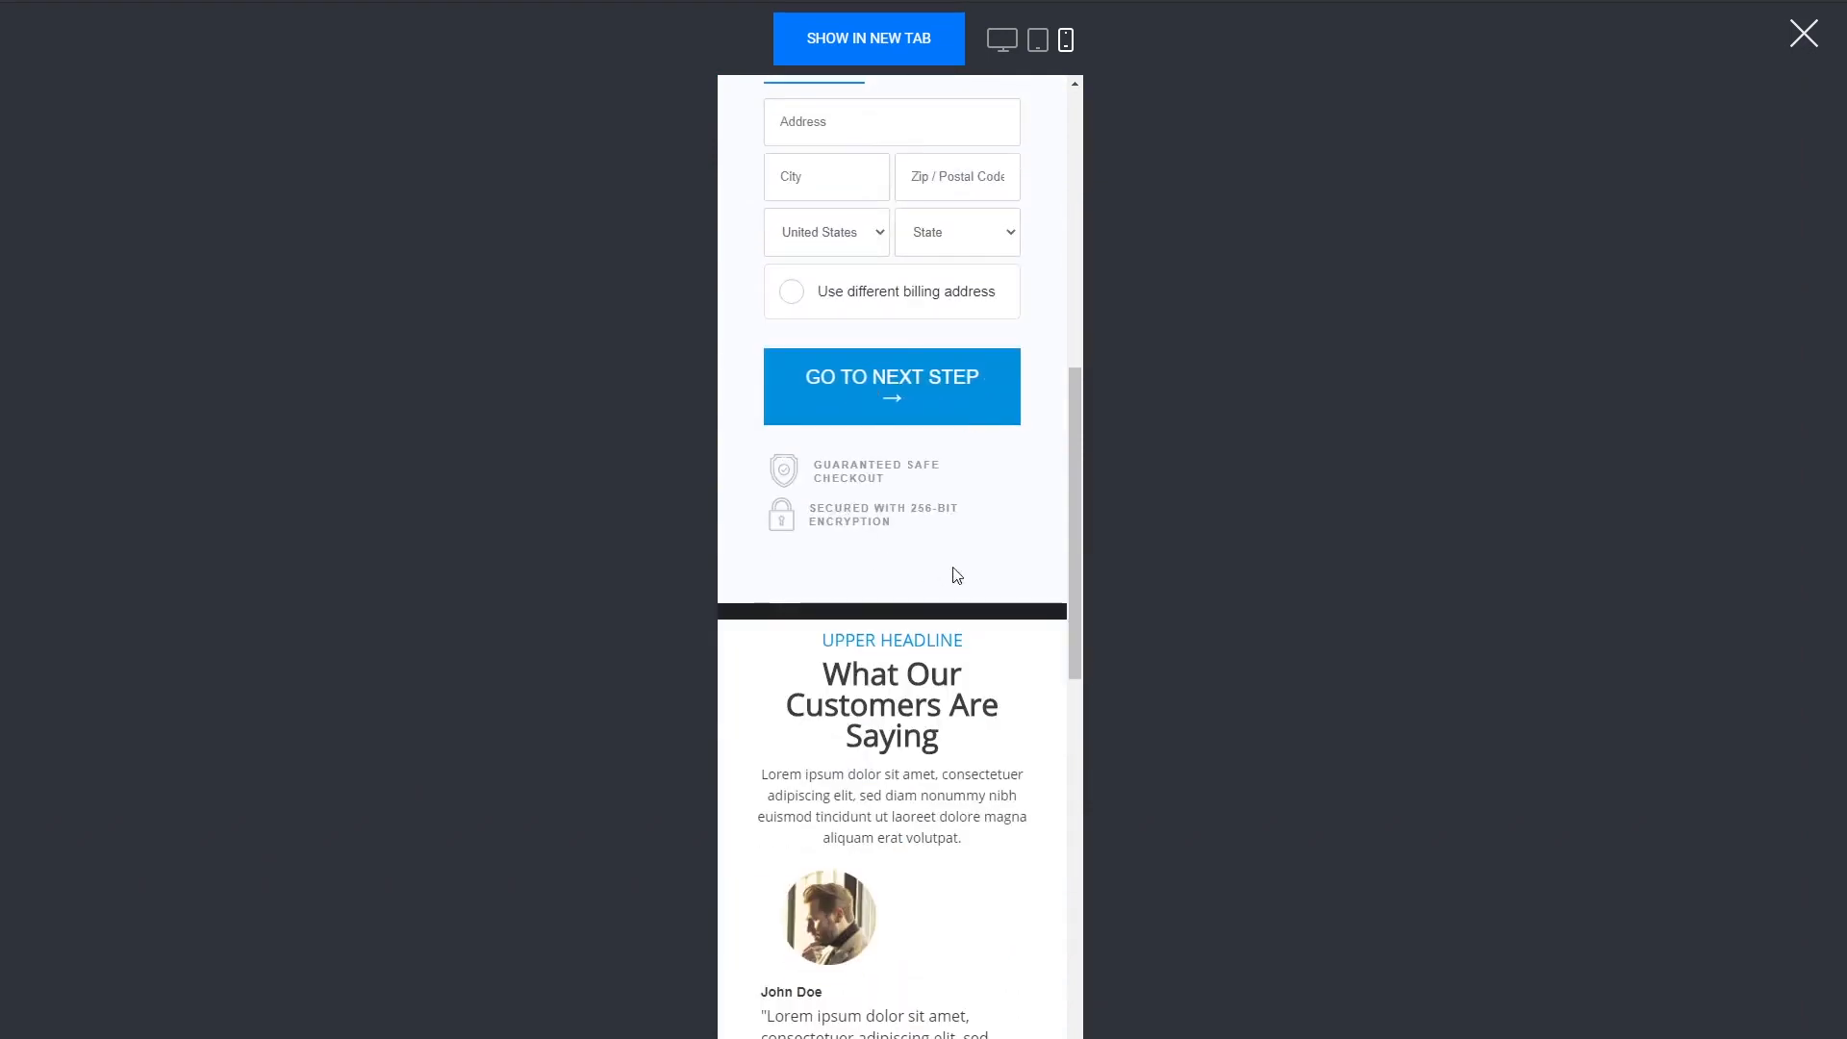
scroll(941, 575, "up", 6)
left_click(1804, 34)
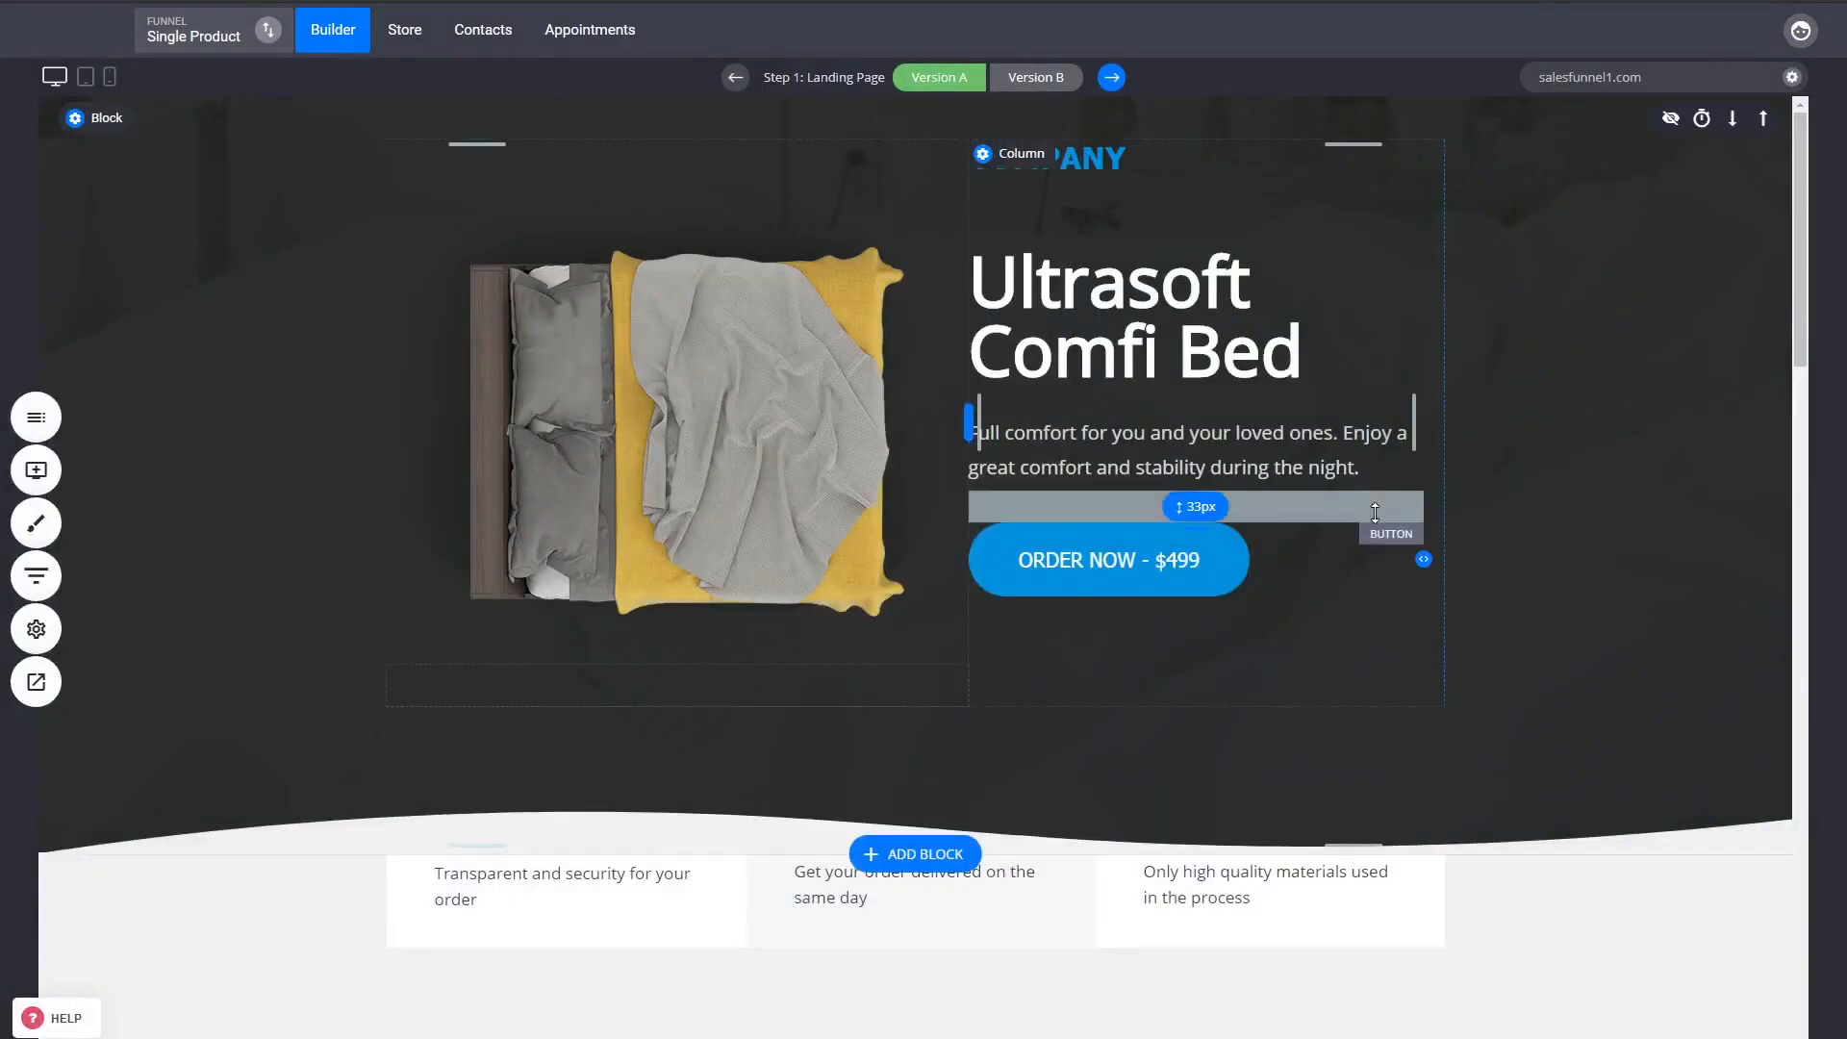
Look through the Store's dashboard, Products, general Settings and Orders list
left_click(421, 38)
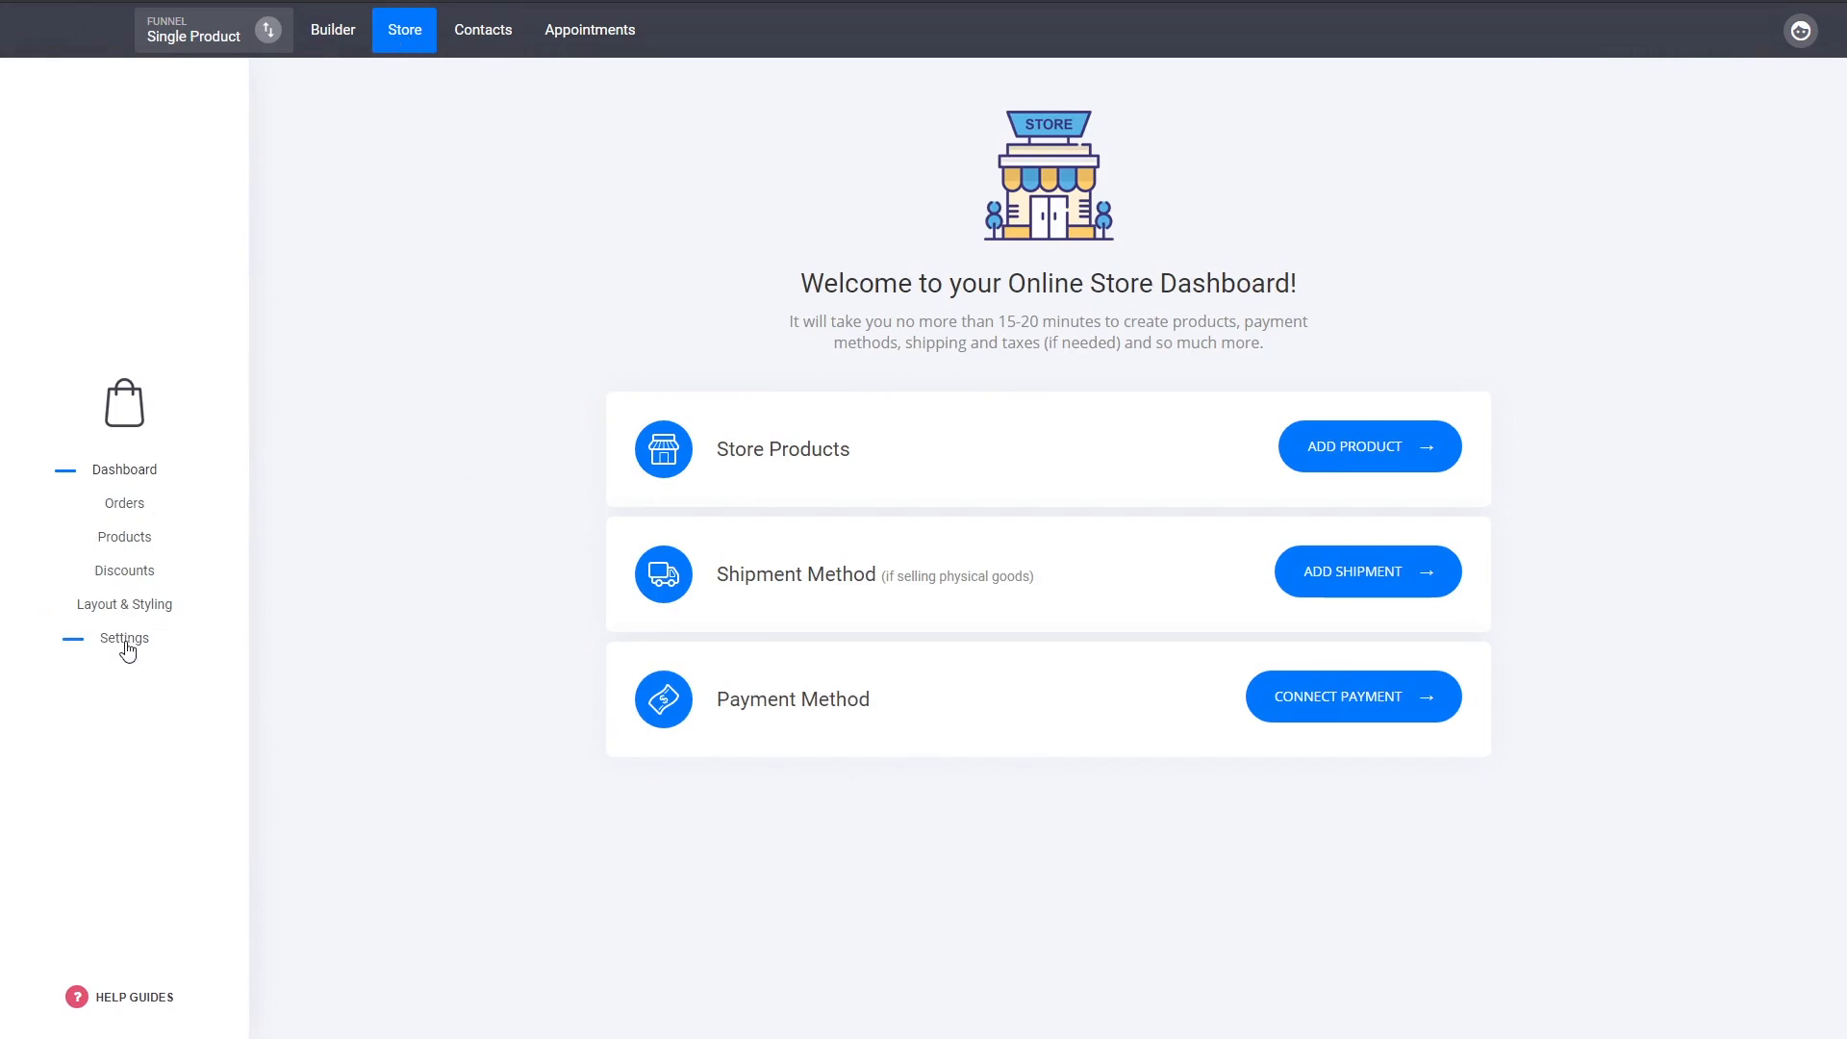
left_click(124, 540)
left_click(128, 638)
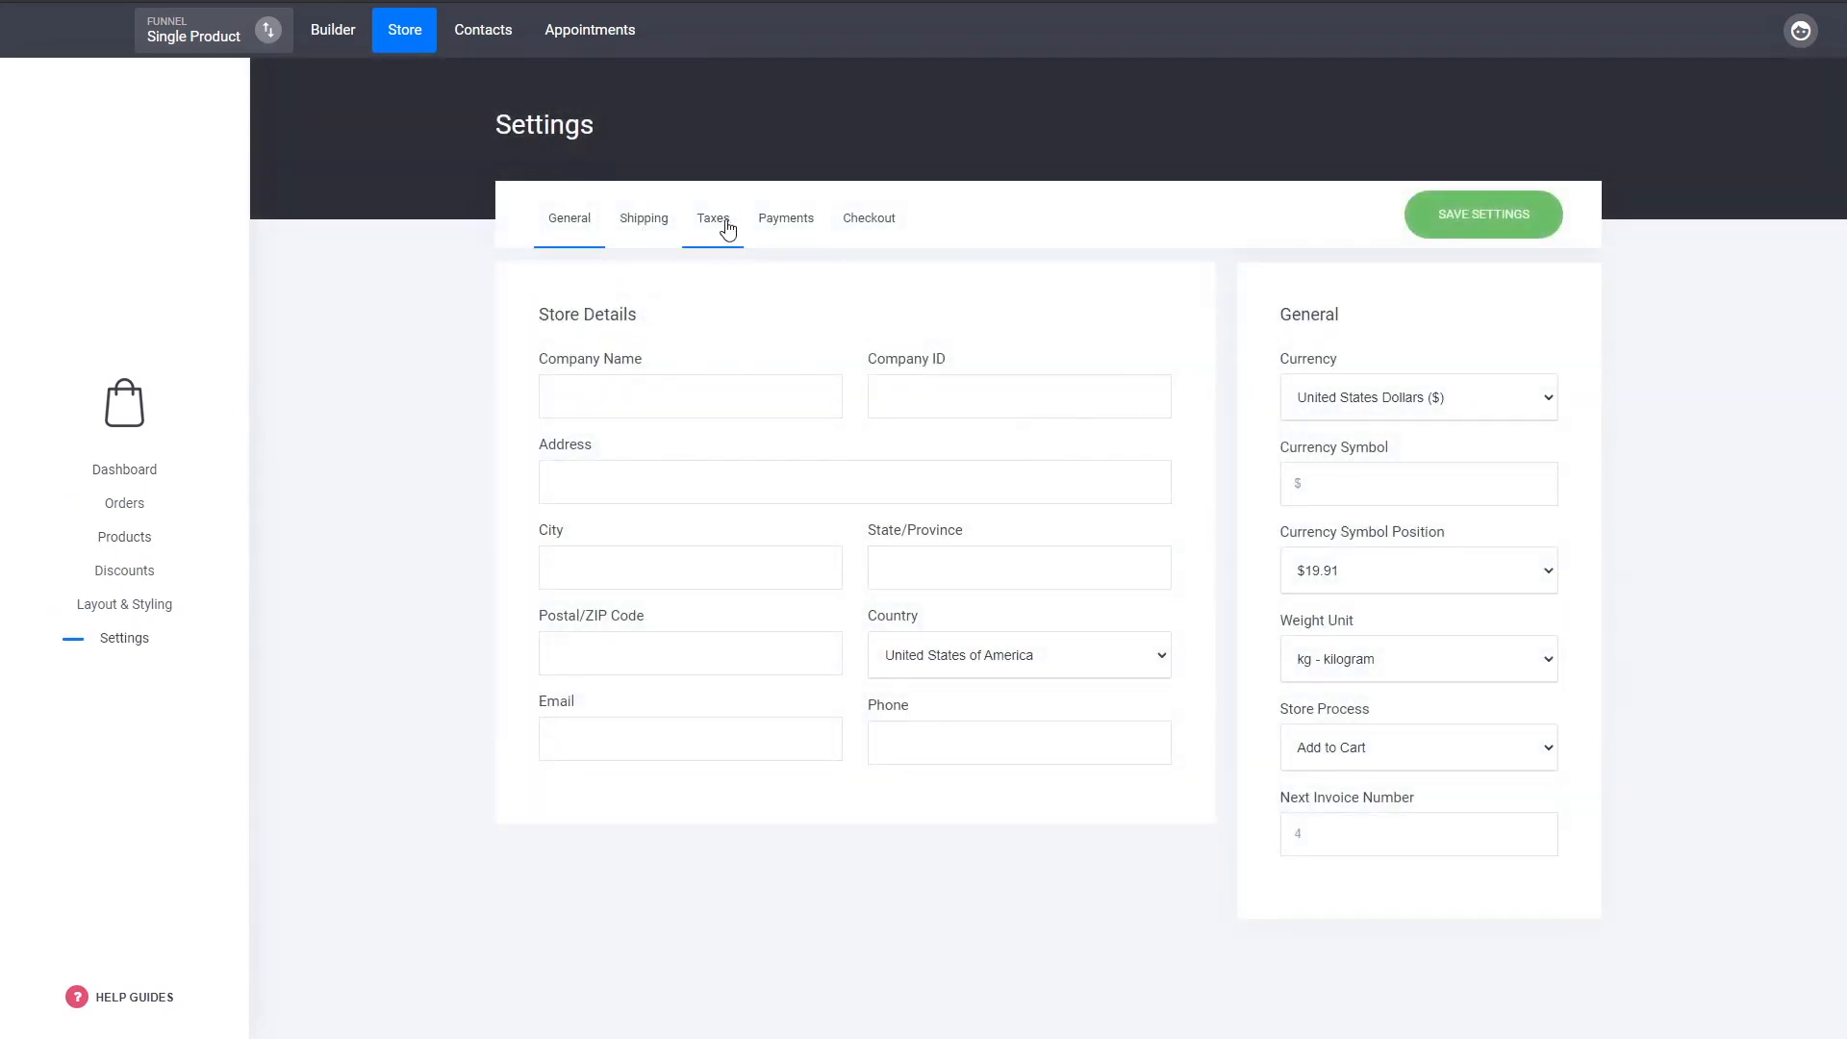
left_click(129, 509)
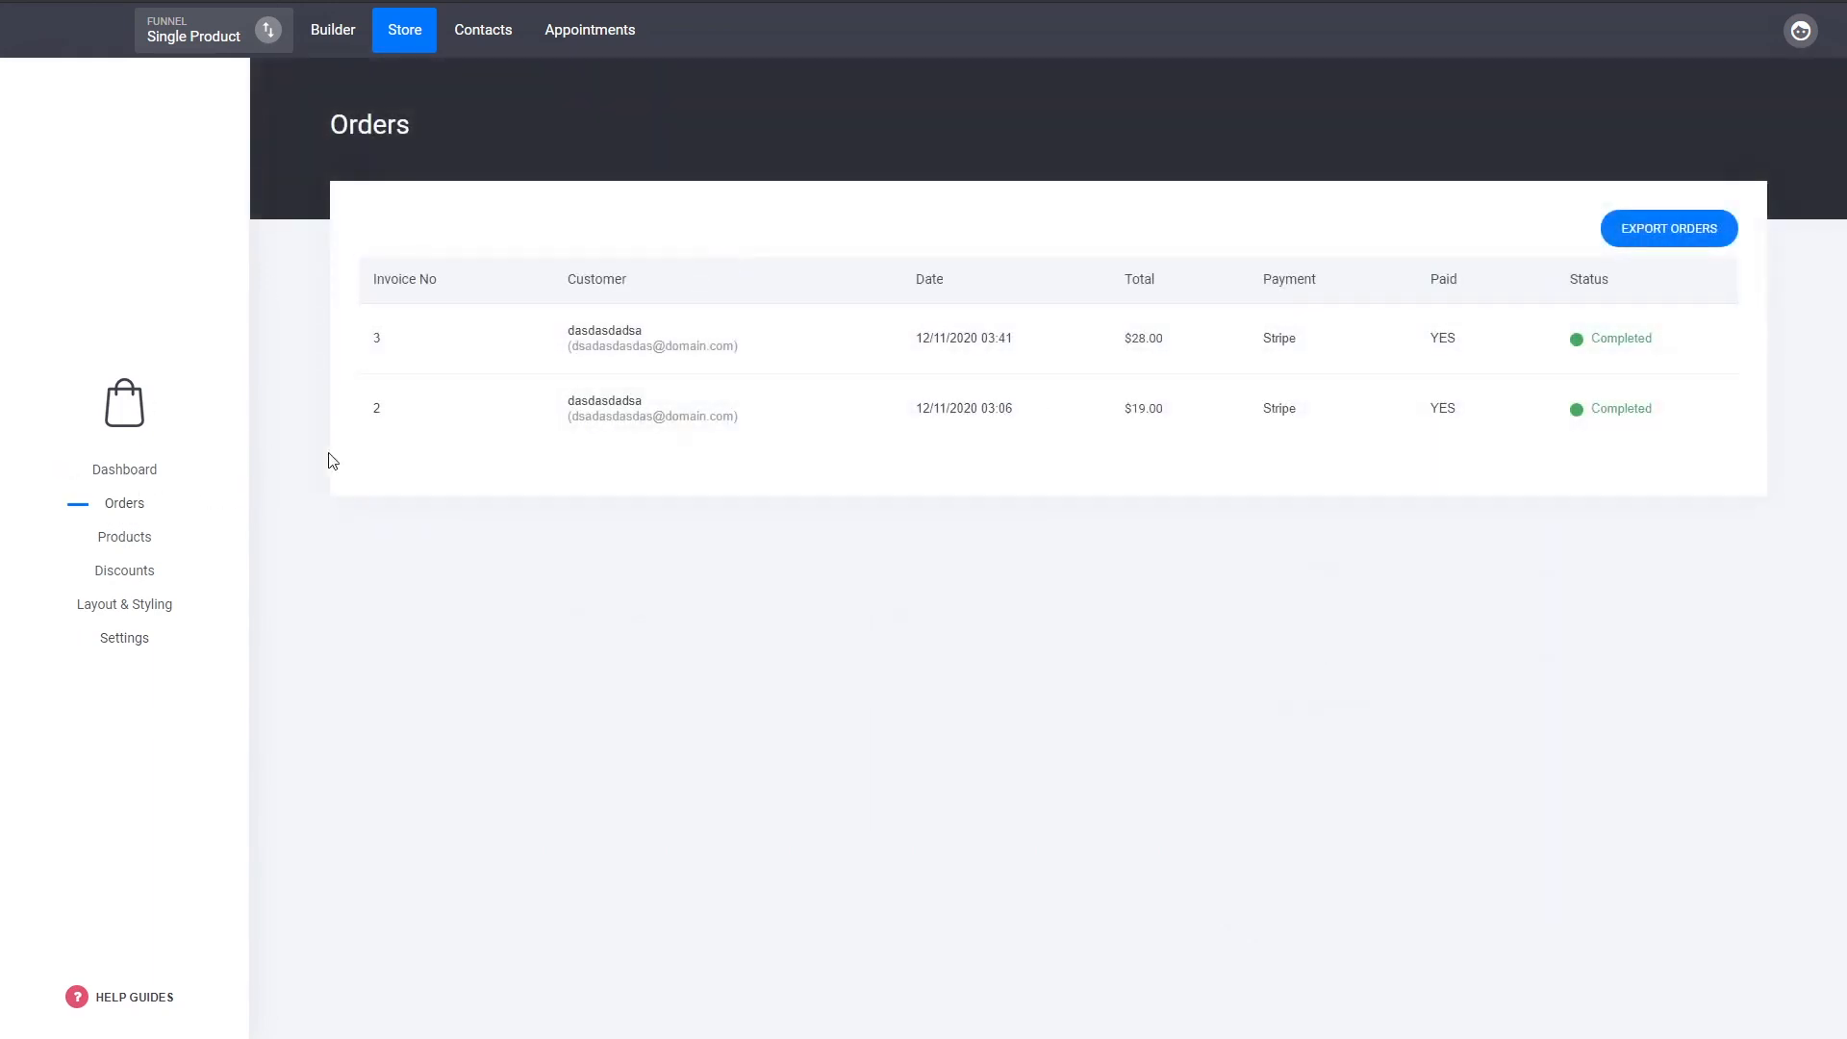
Open the customer's record in Contacts and review its details, tags and member info
left_click(496, 40)
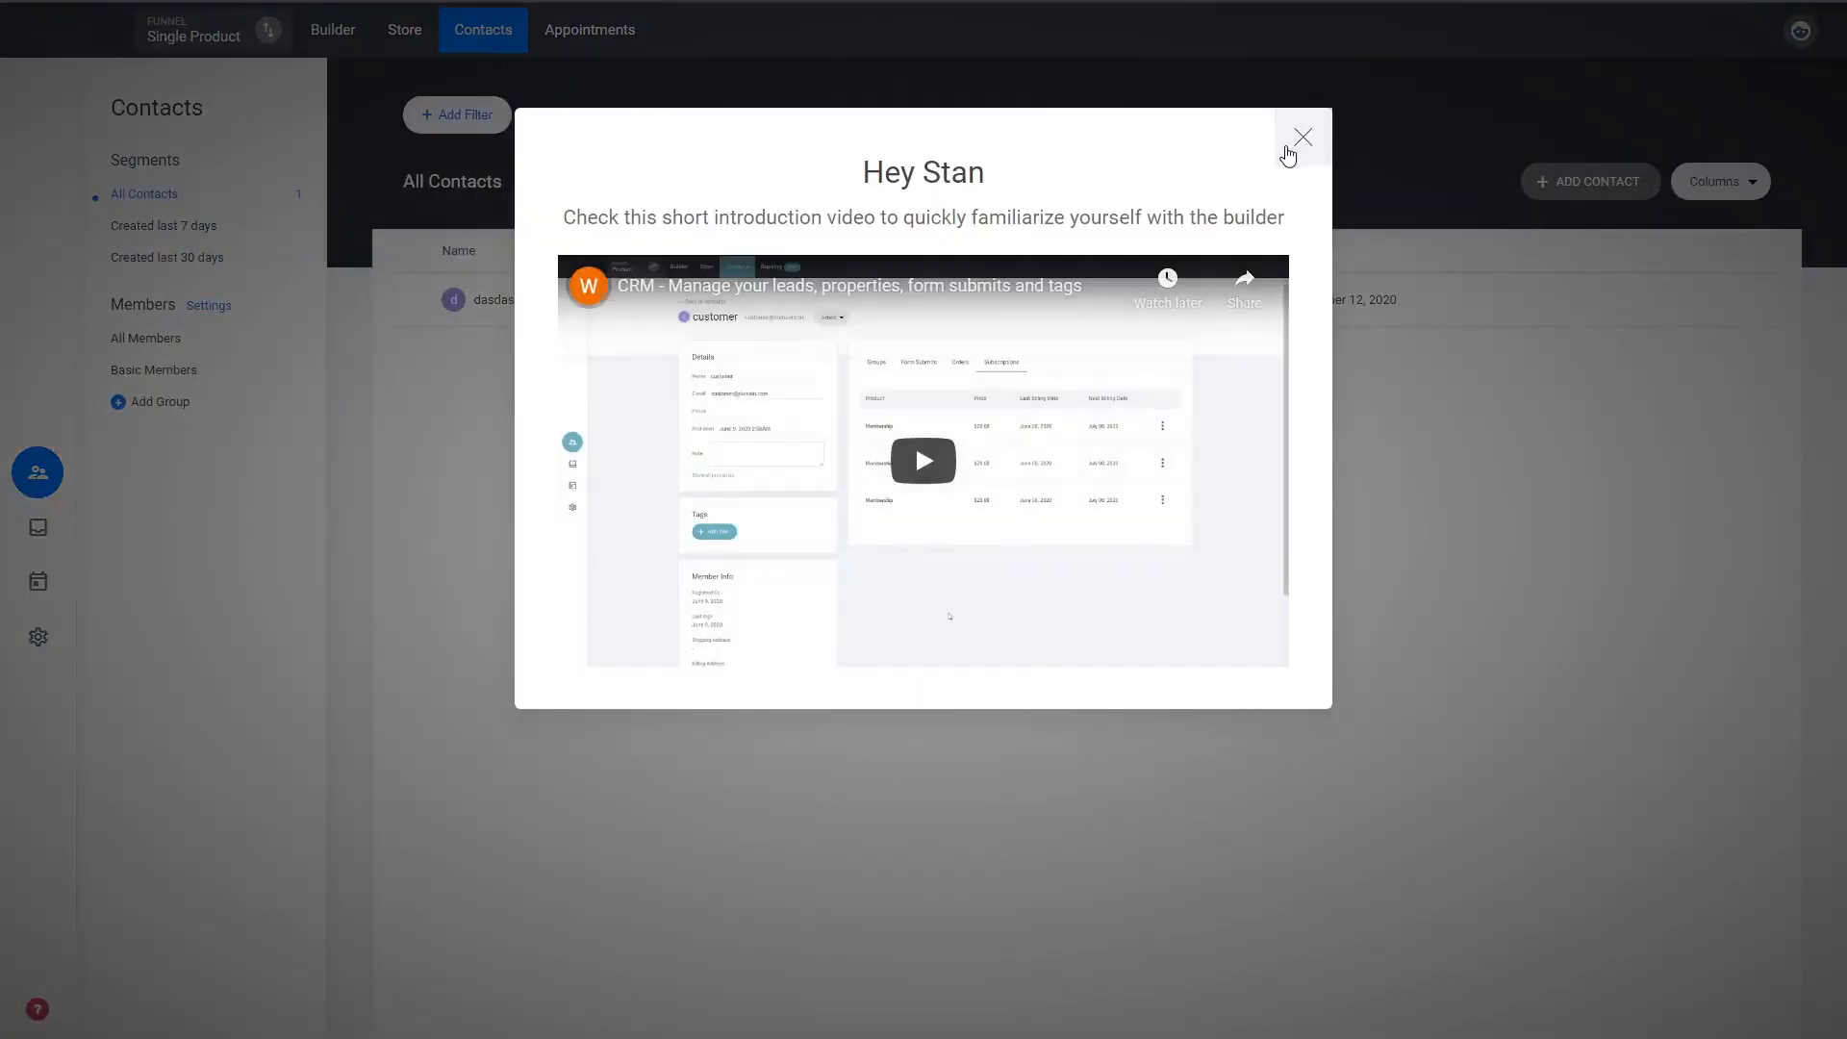
left_click(1297, 140)
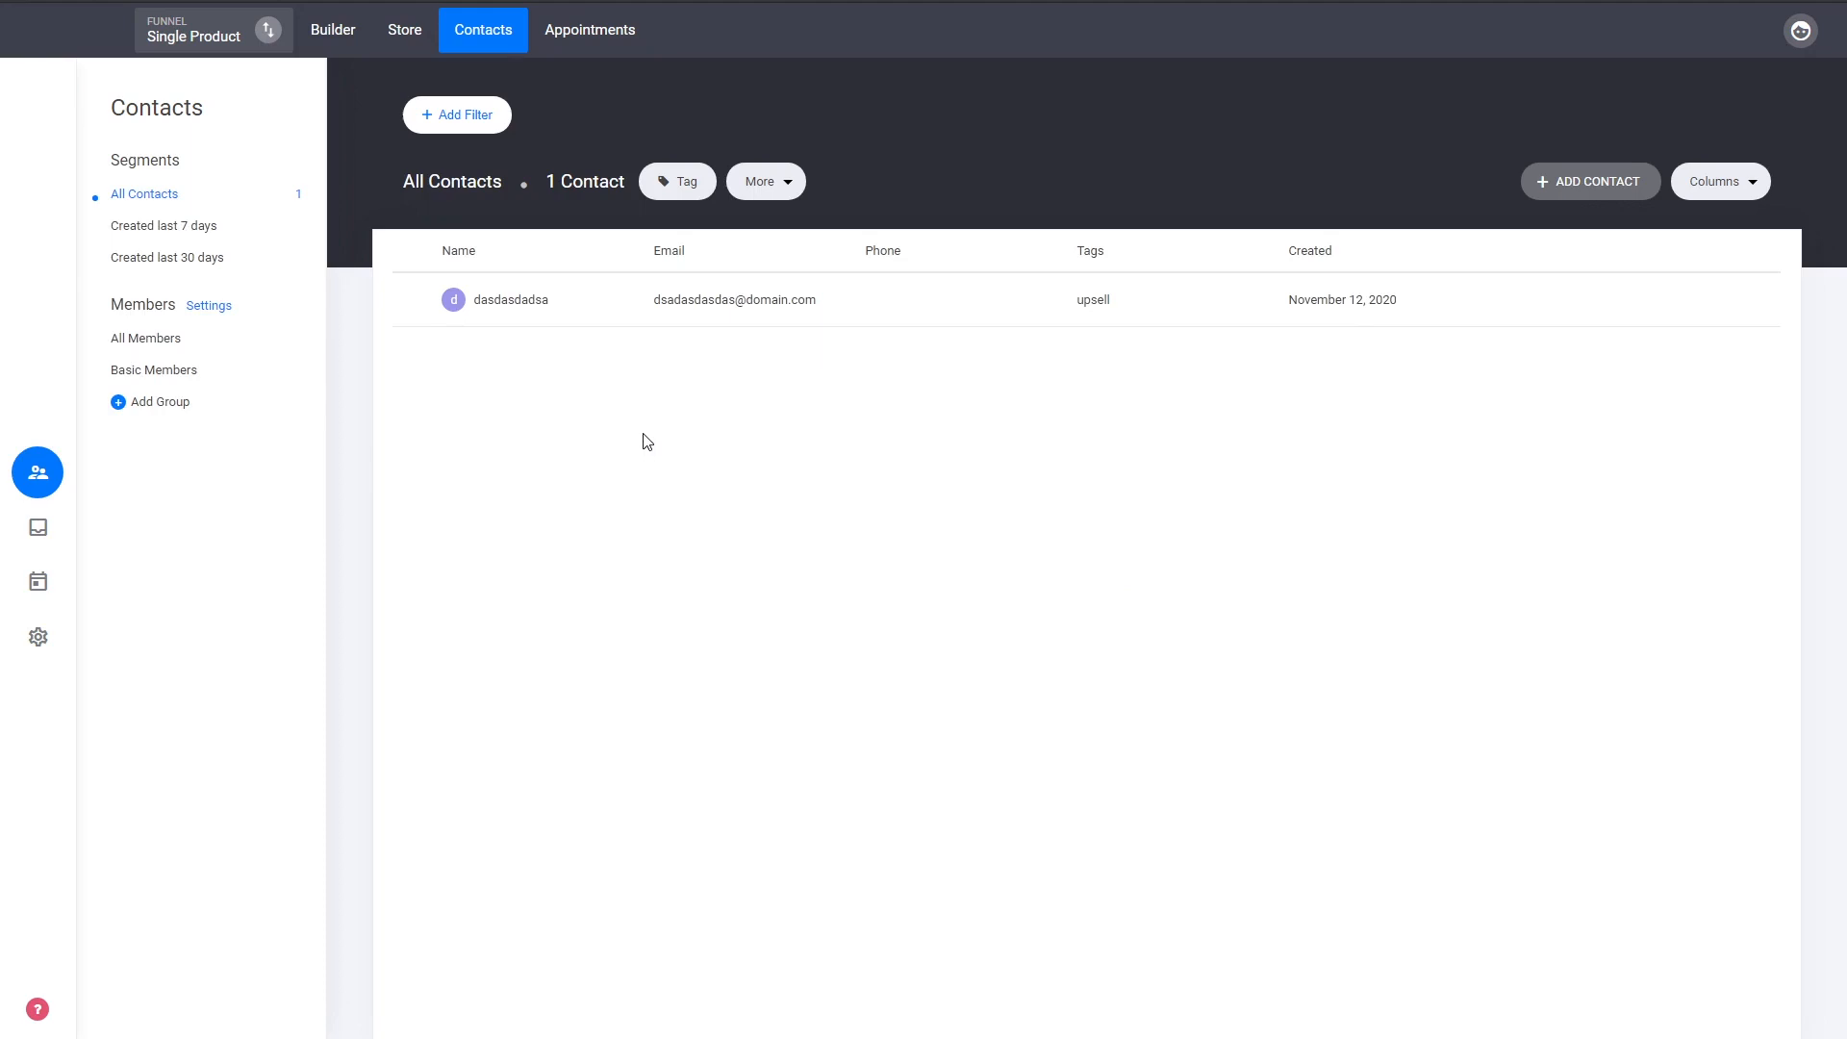
left_click(526, 307)
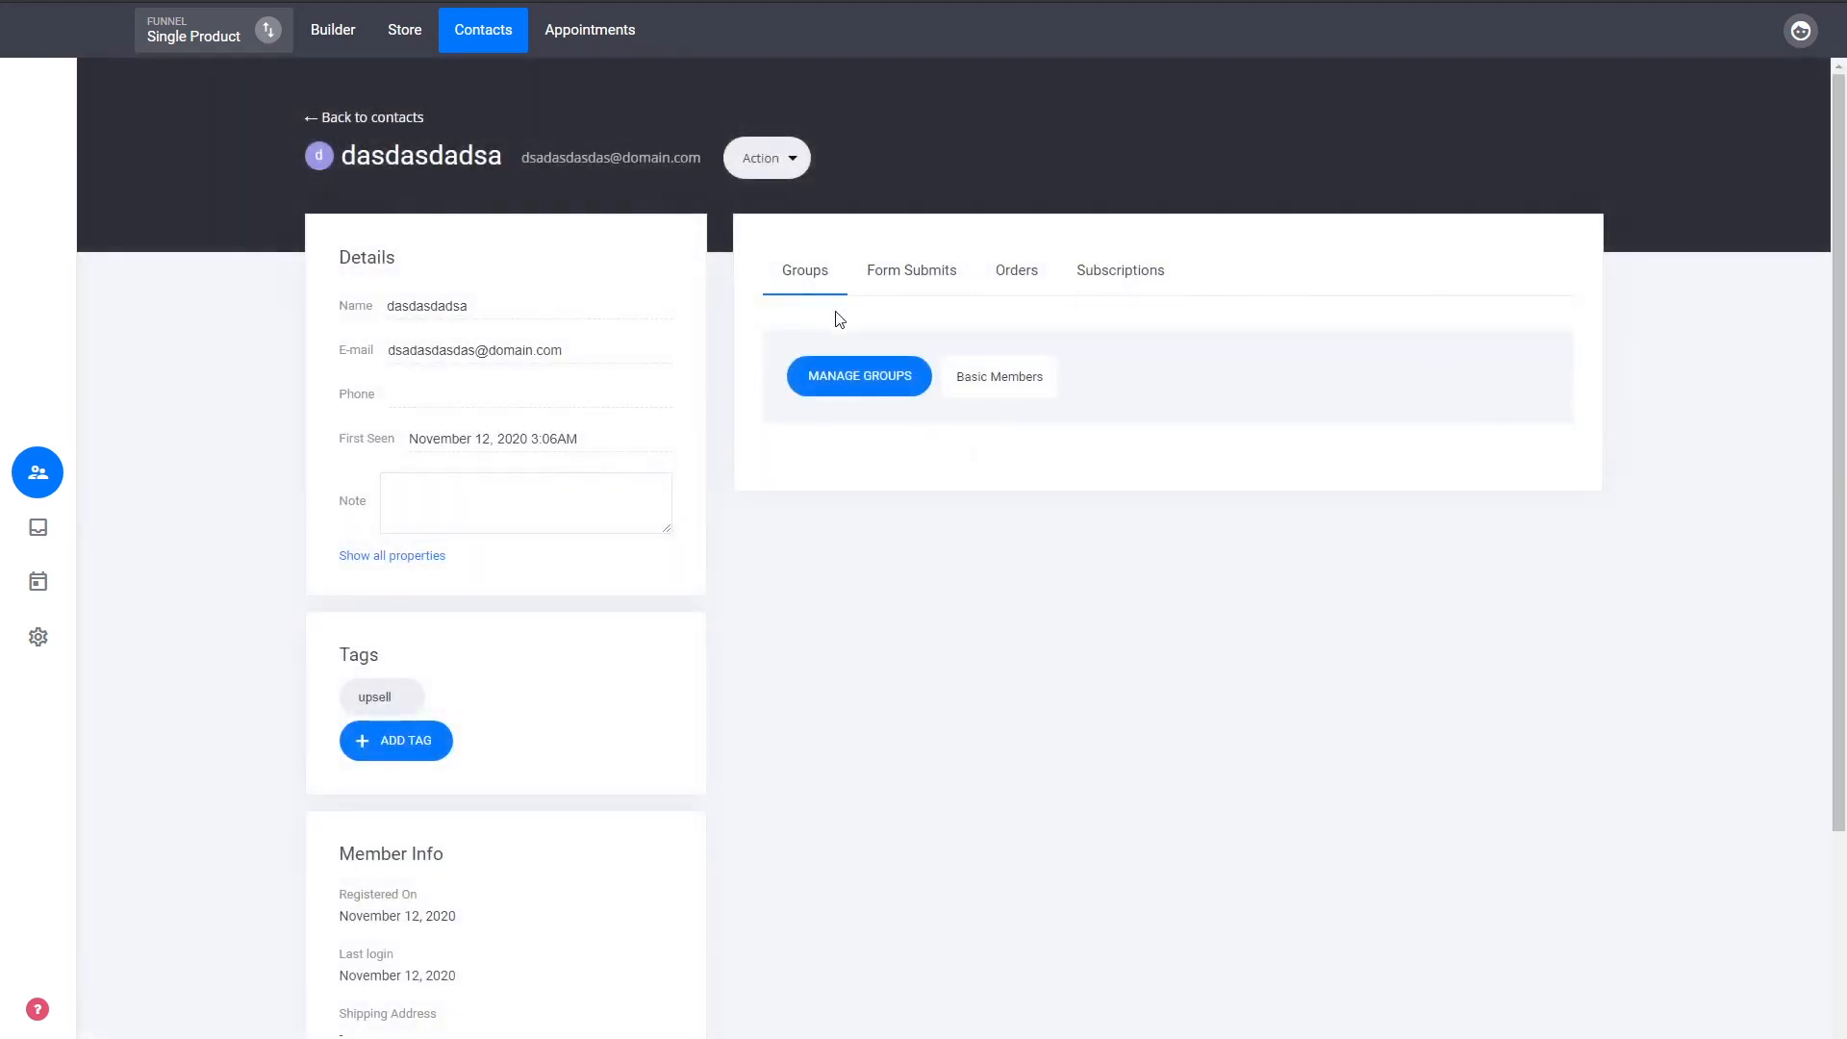
scroll(961, 683, "down", 3)
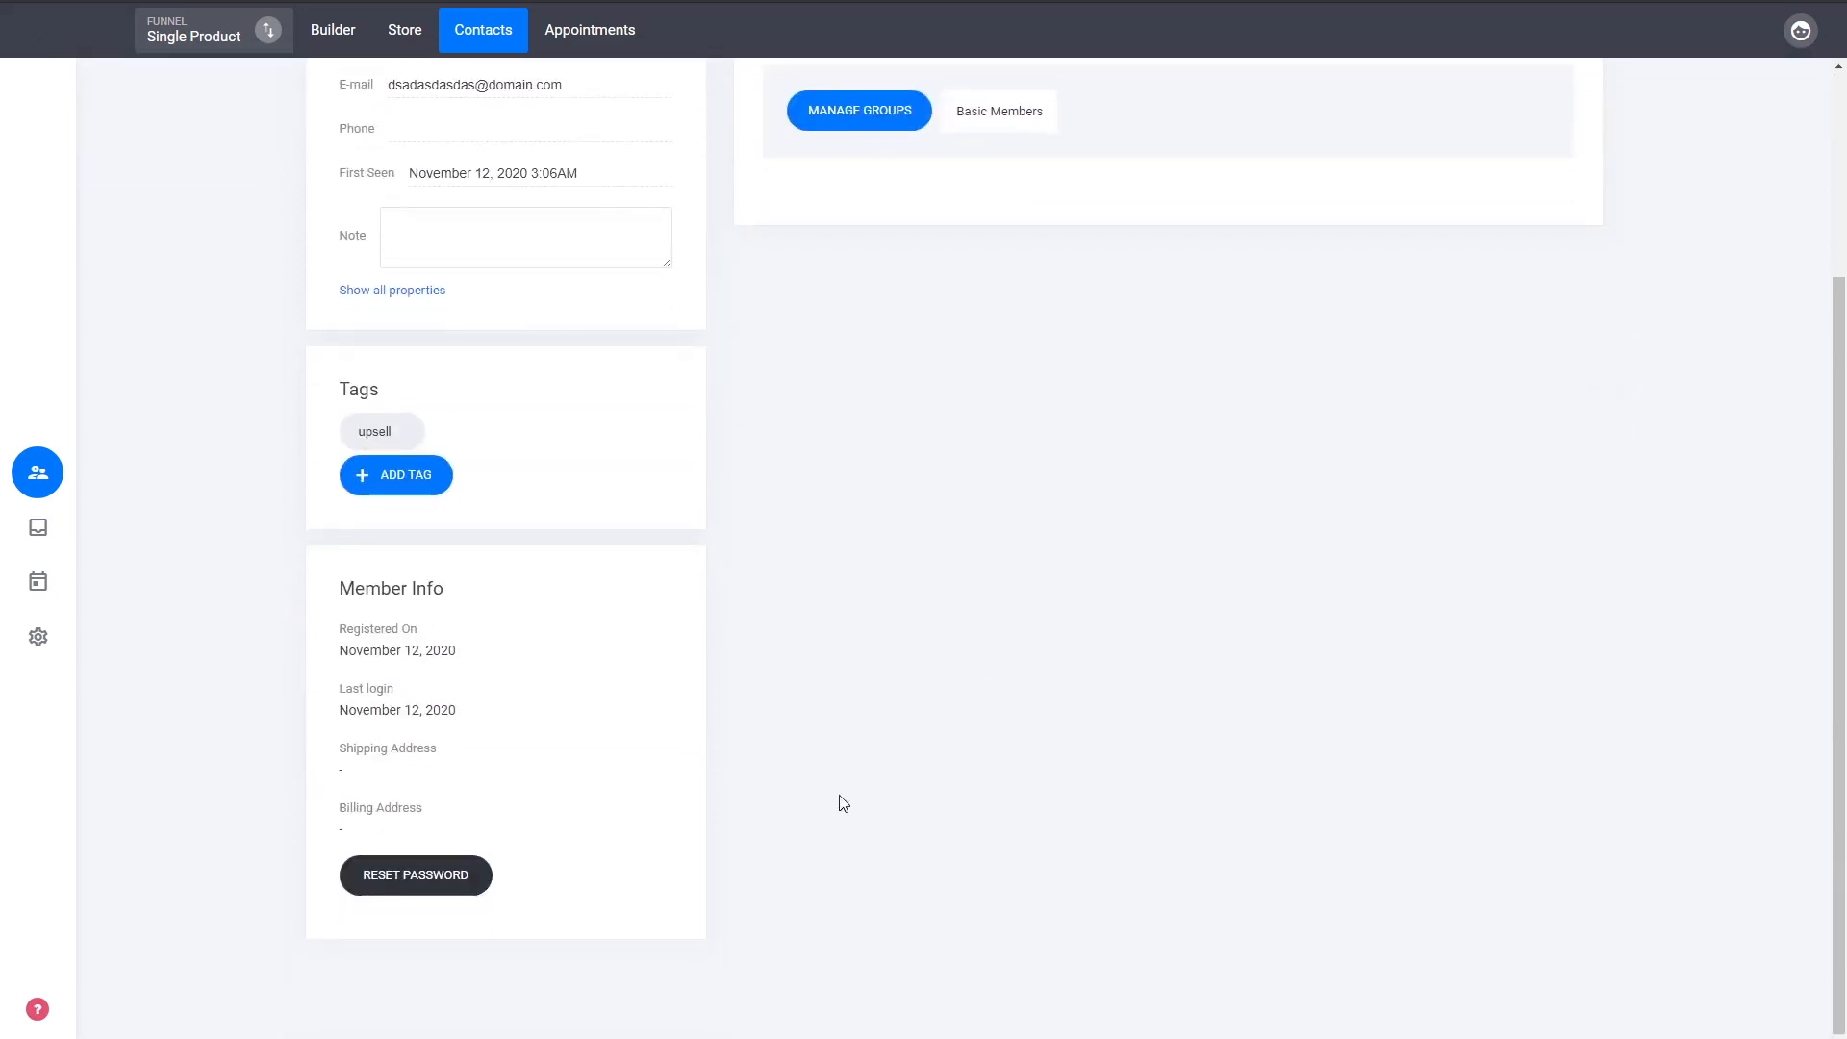
scroll(606, 665, "up", 1)
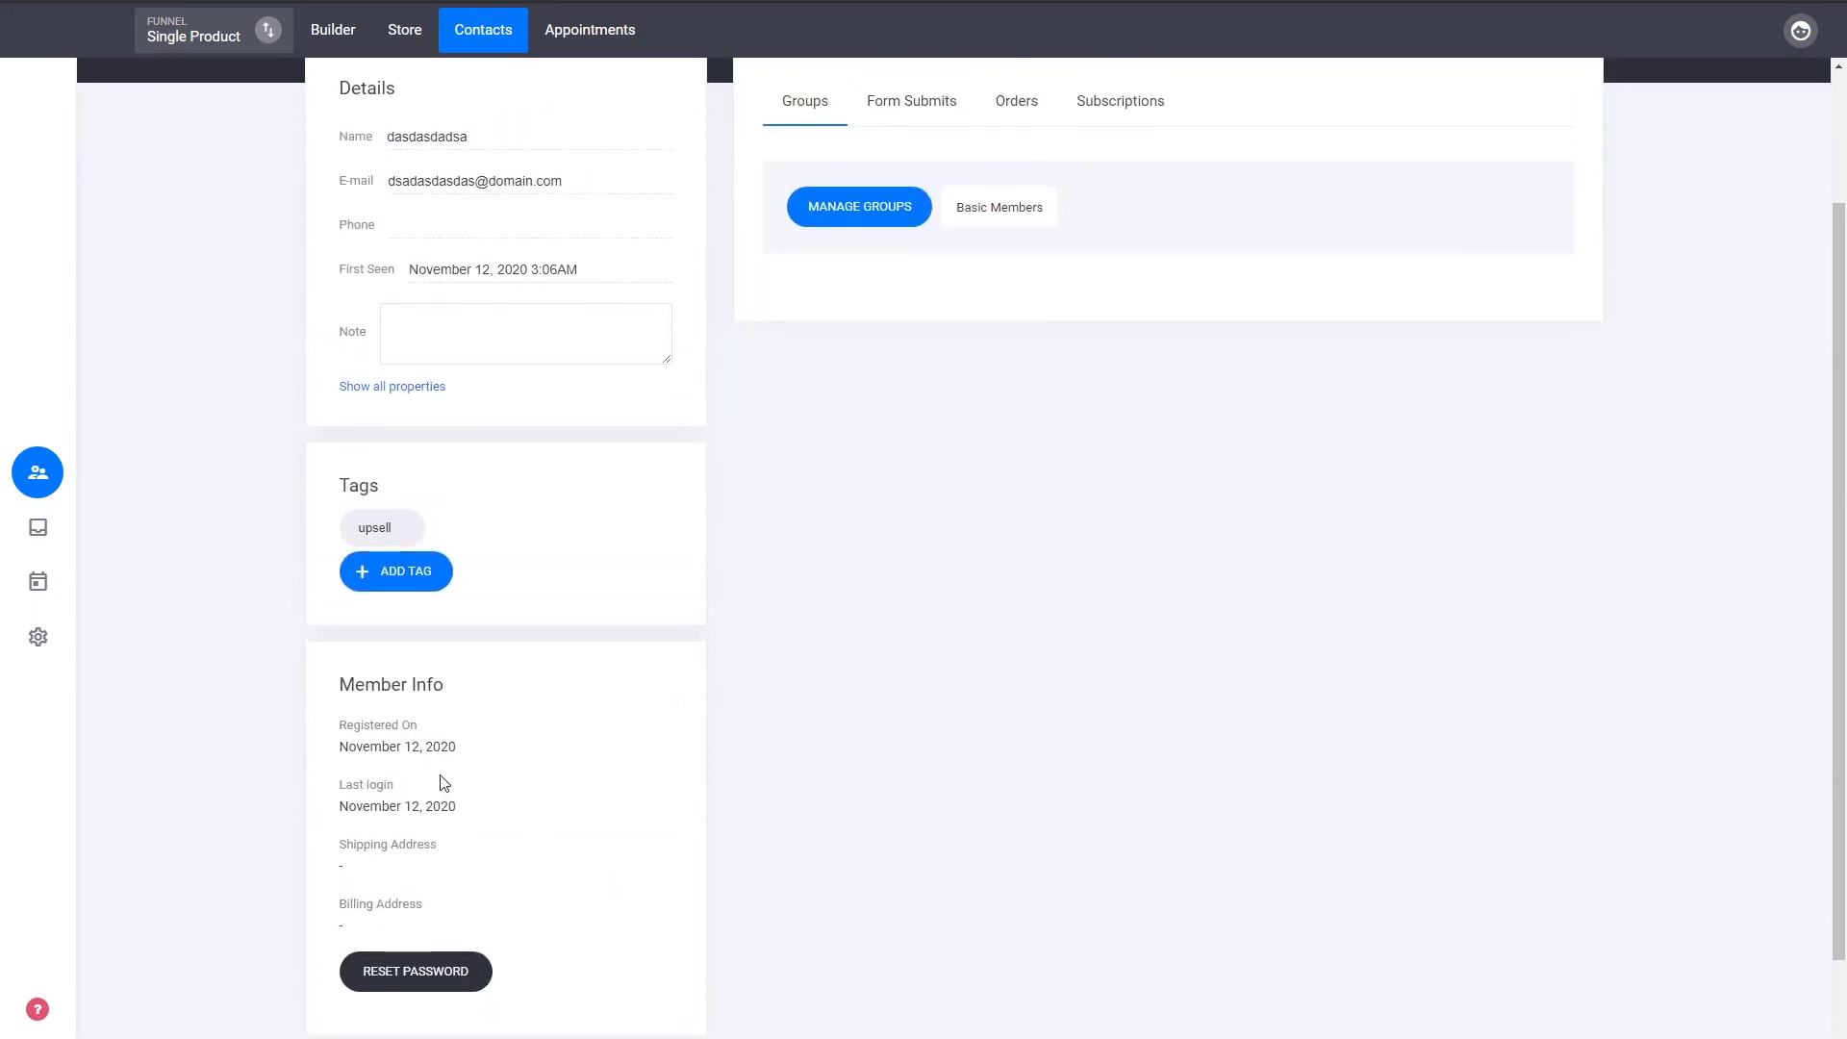
scroll(552, 688, "up", 2)
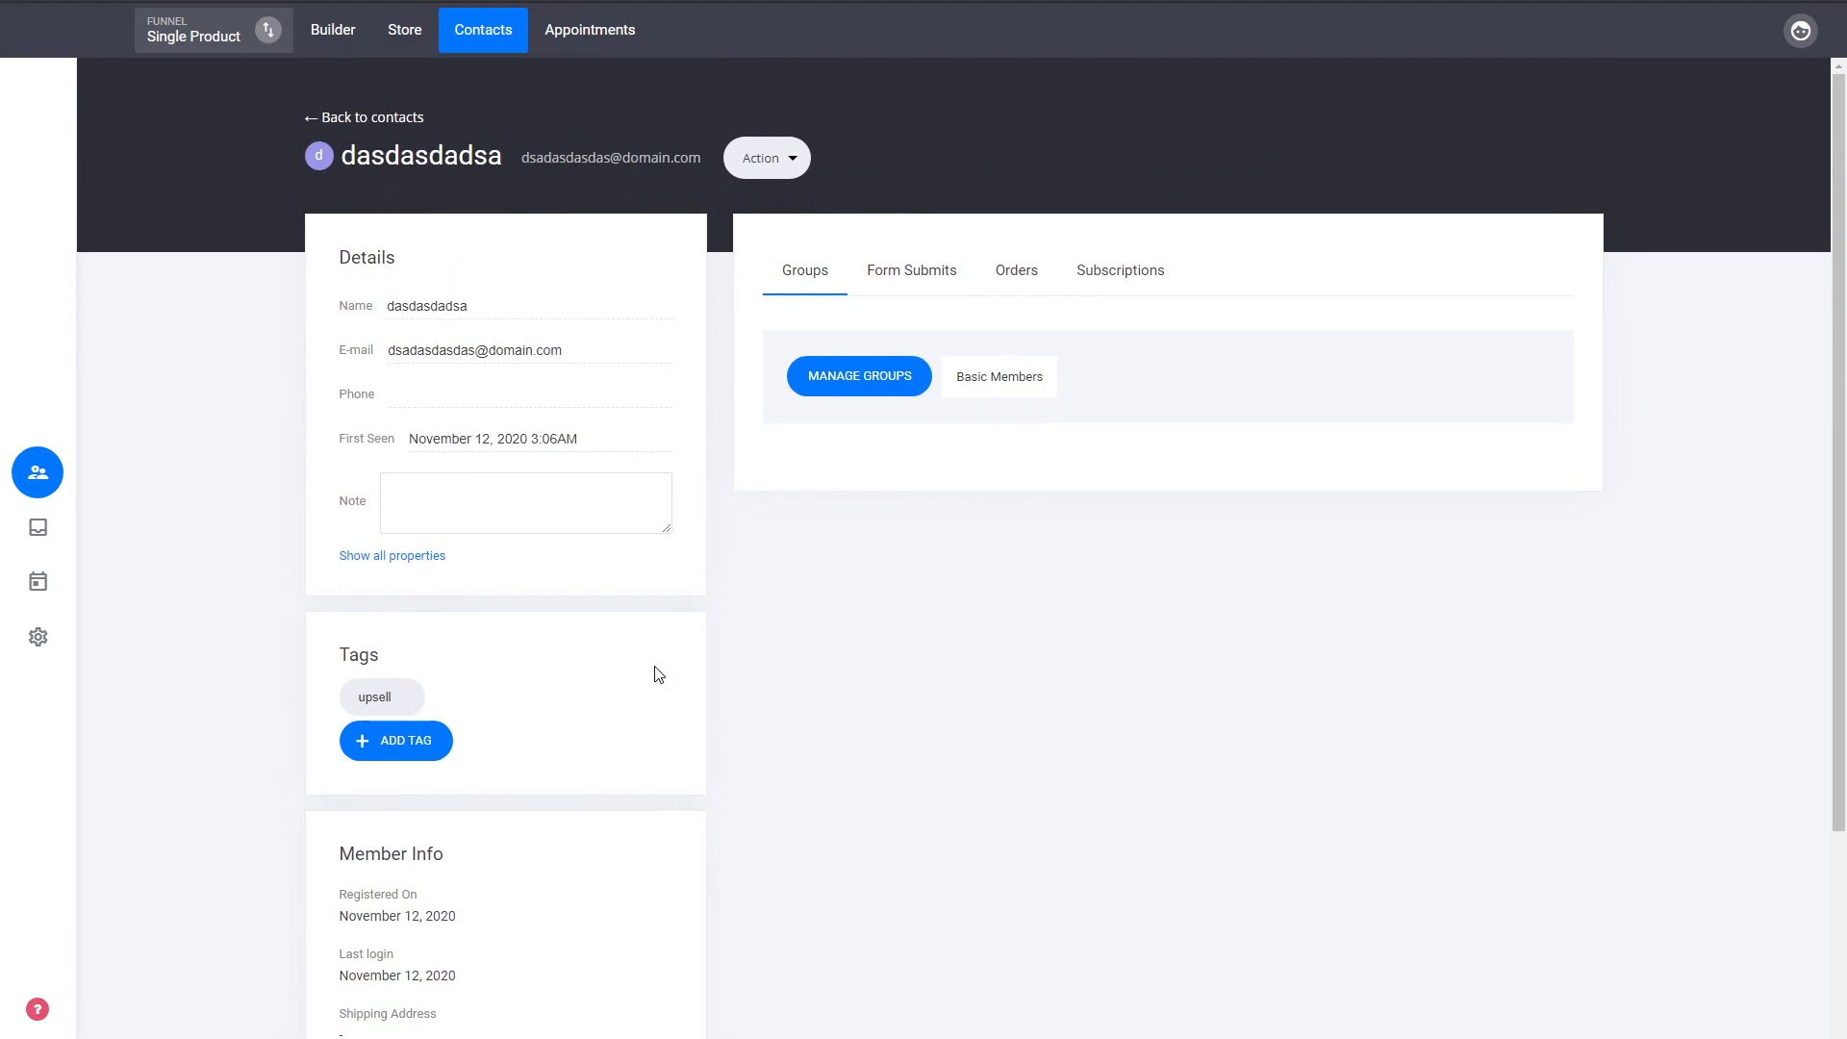
Review the contact's form submits, orders with their products, and subscriptions, and return to the page builder
left_click(939, 276)
left_click(1045, 281)
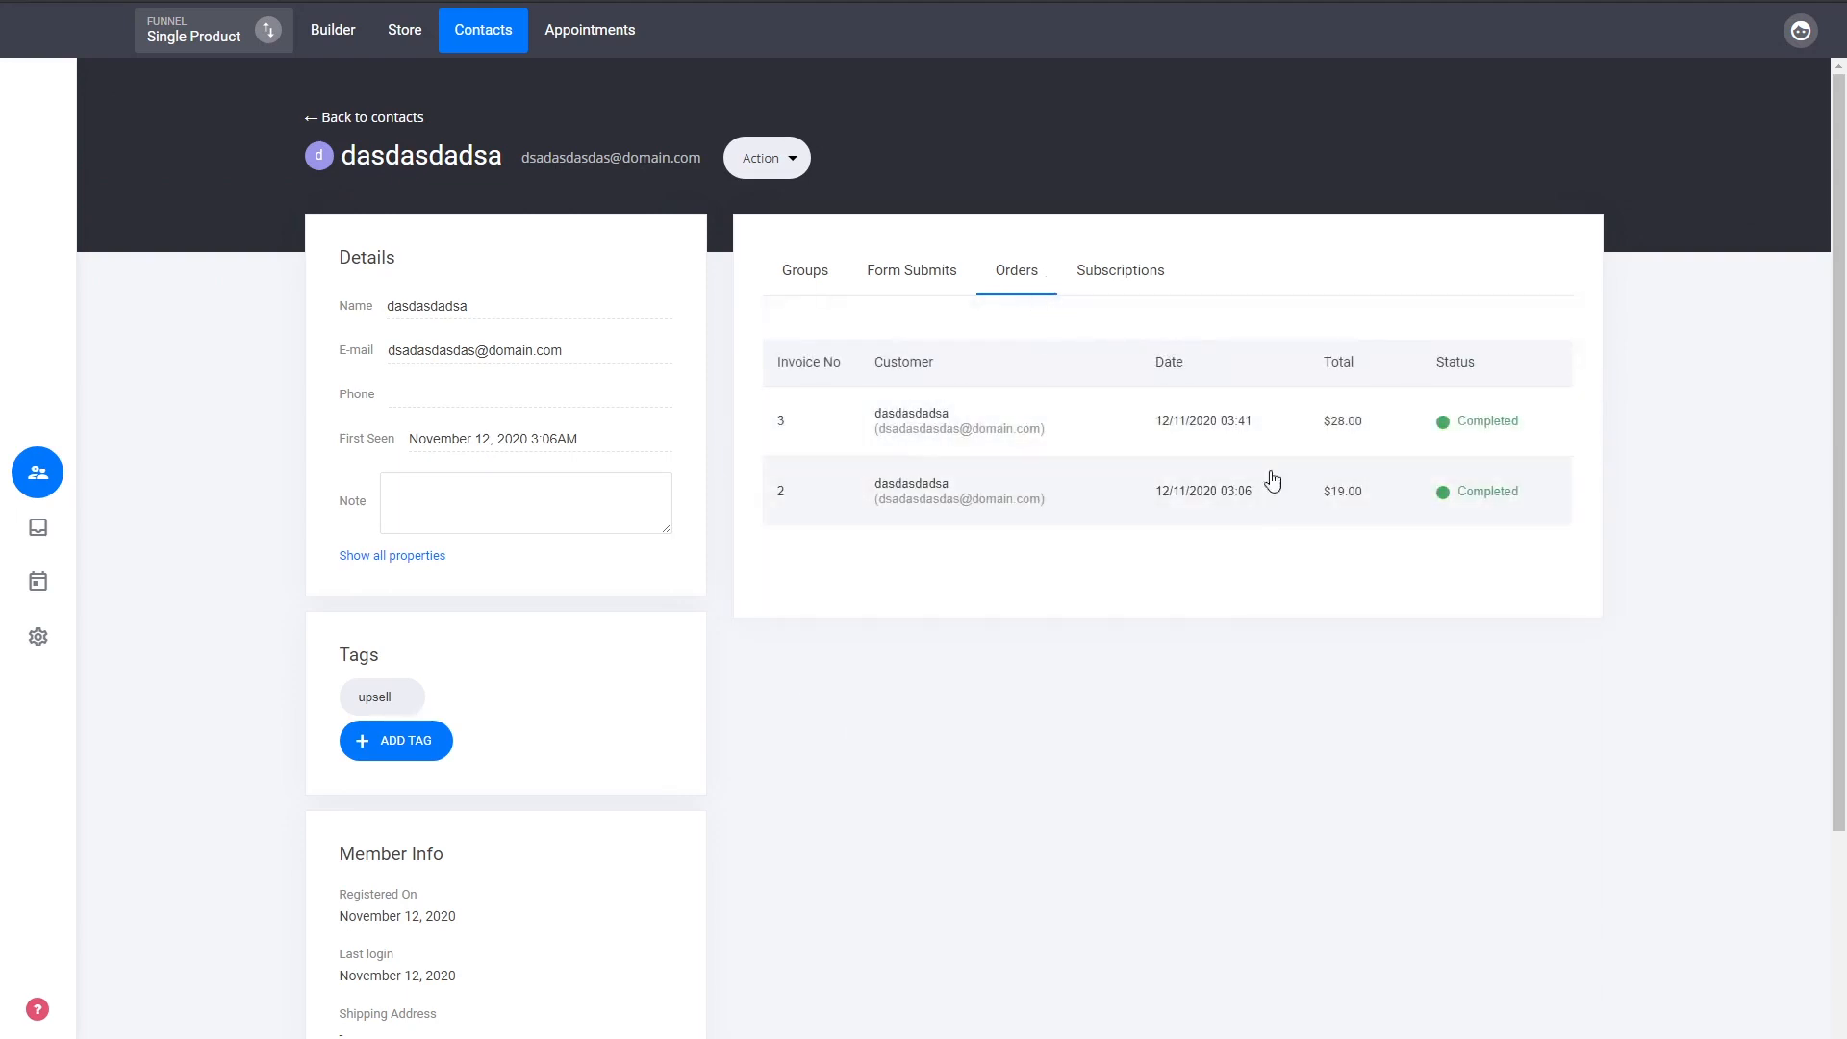
left_click(1289, 448)
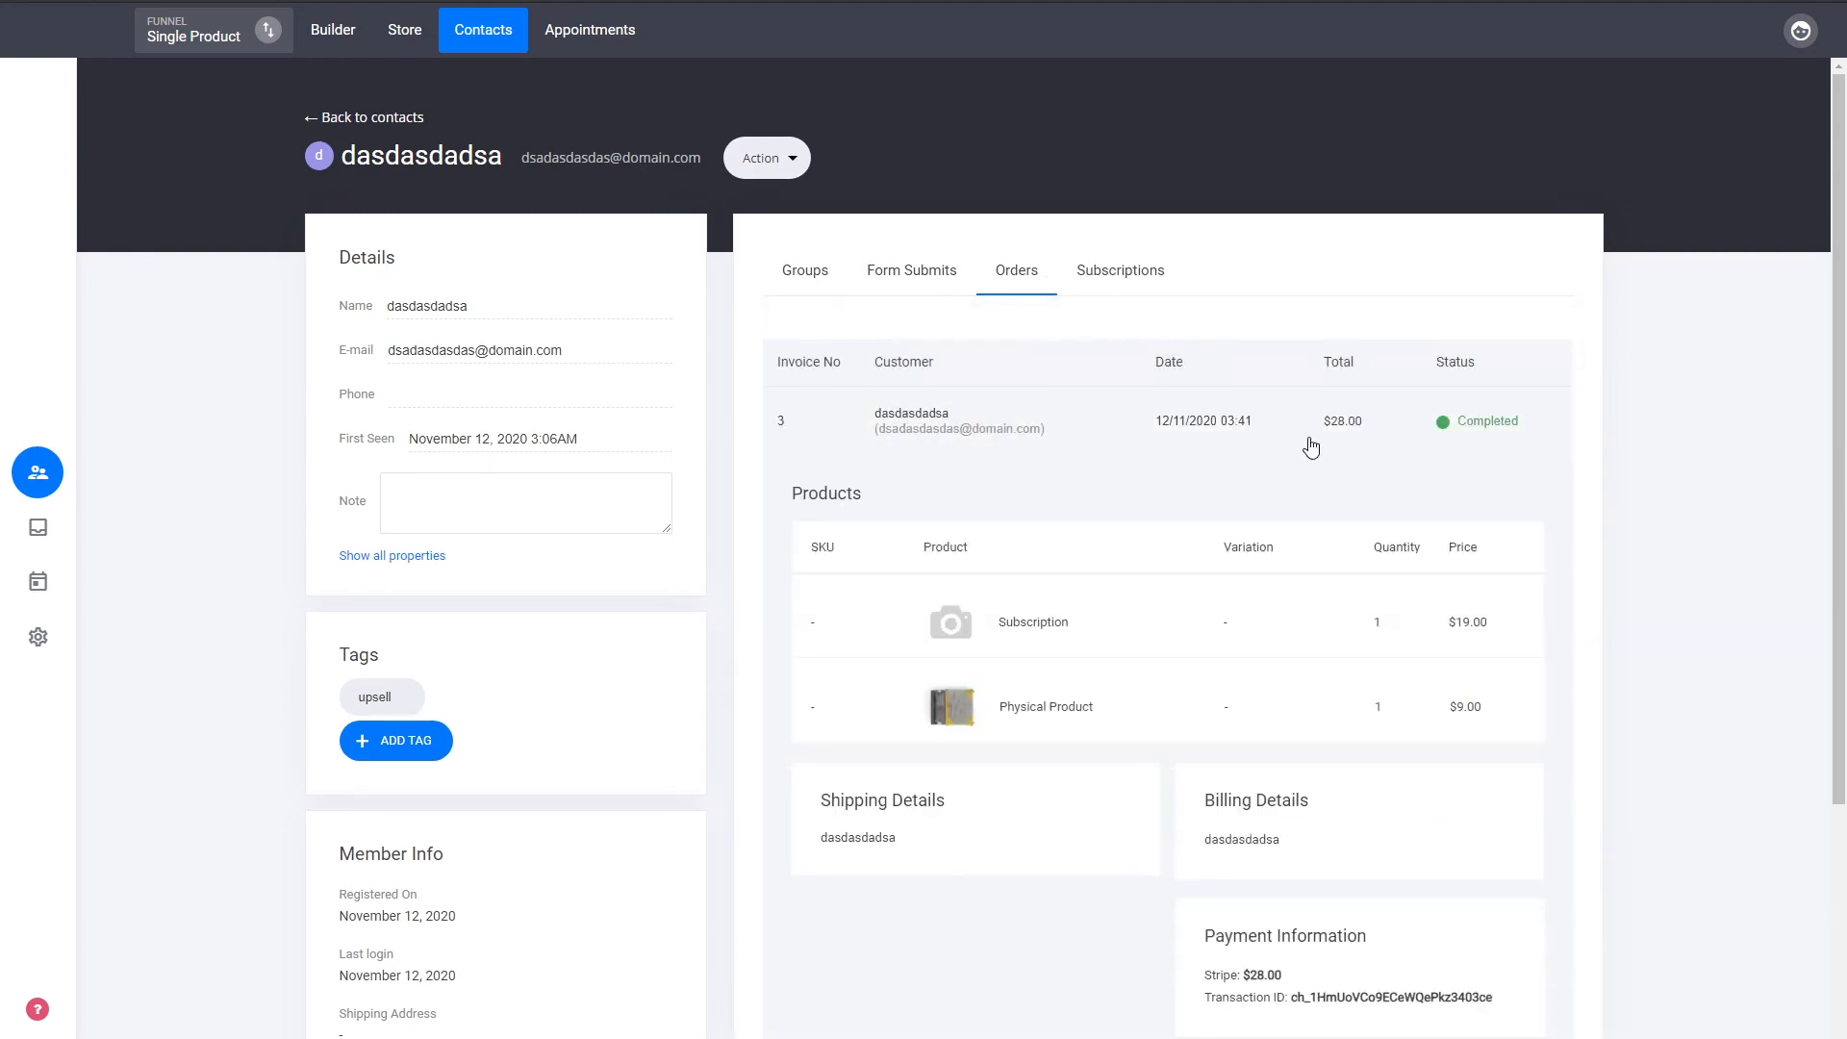
left_click(1284, 428)
left_click(1123, 275)
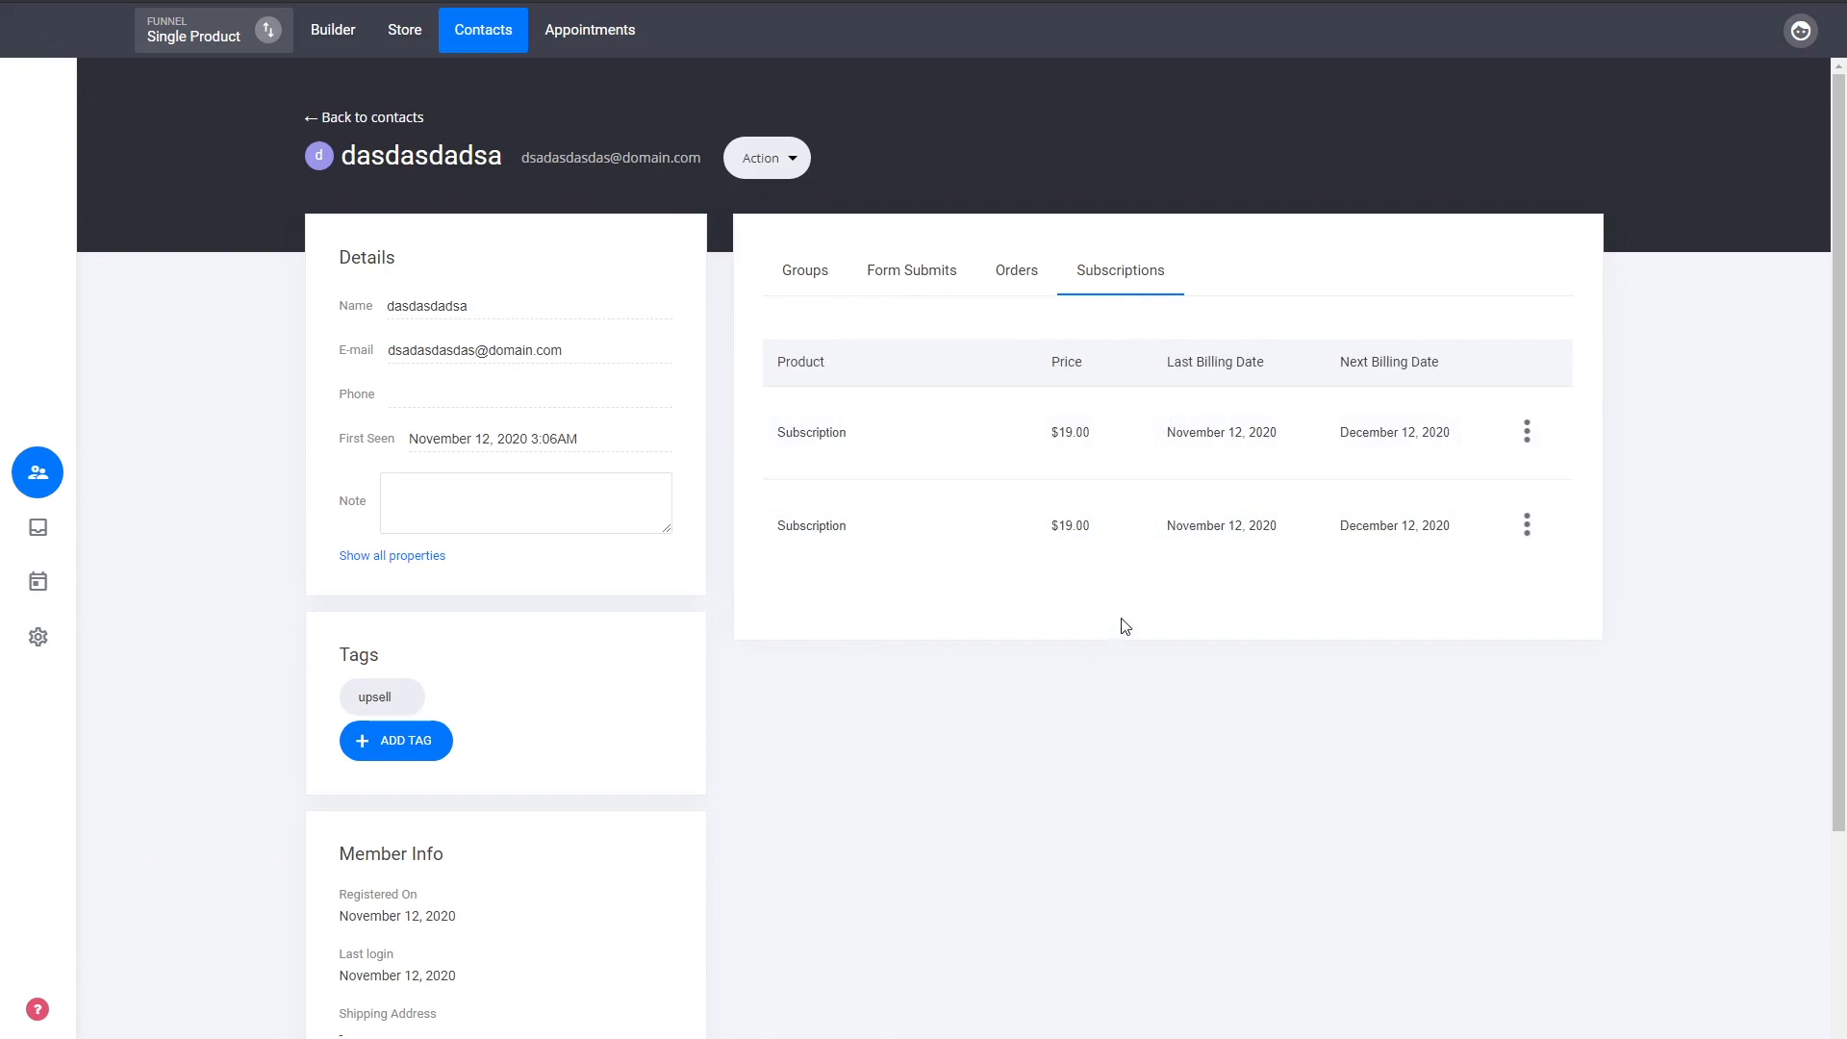
left_click(408, 119)
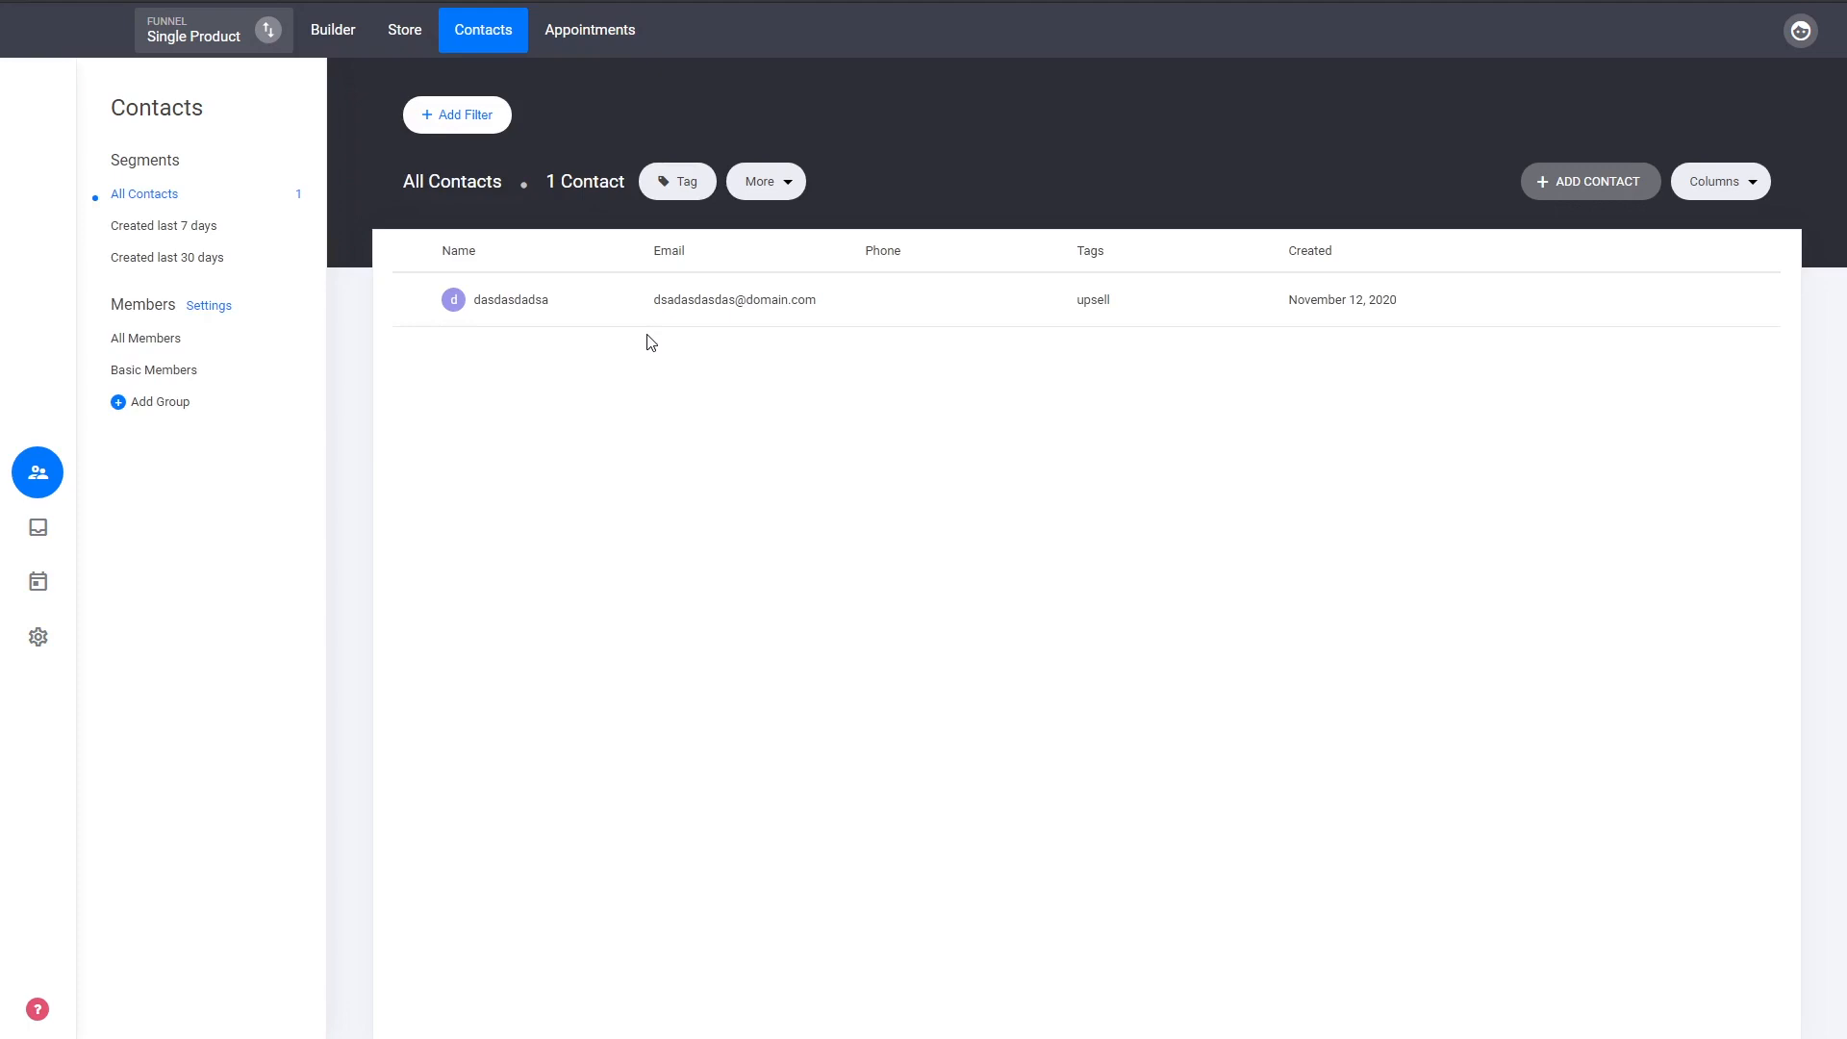
left_click(360, 50)
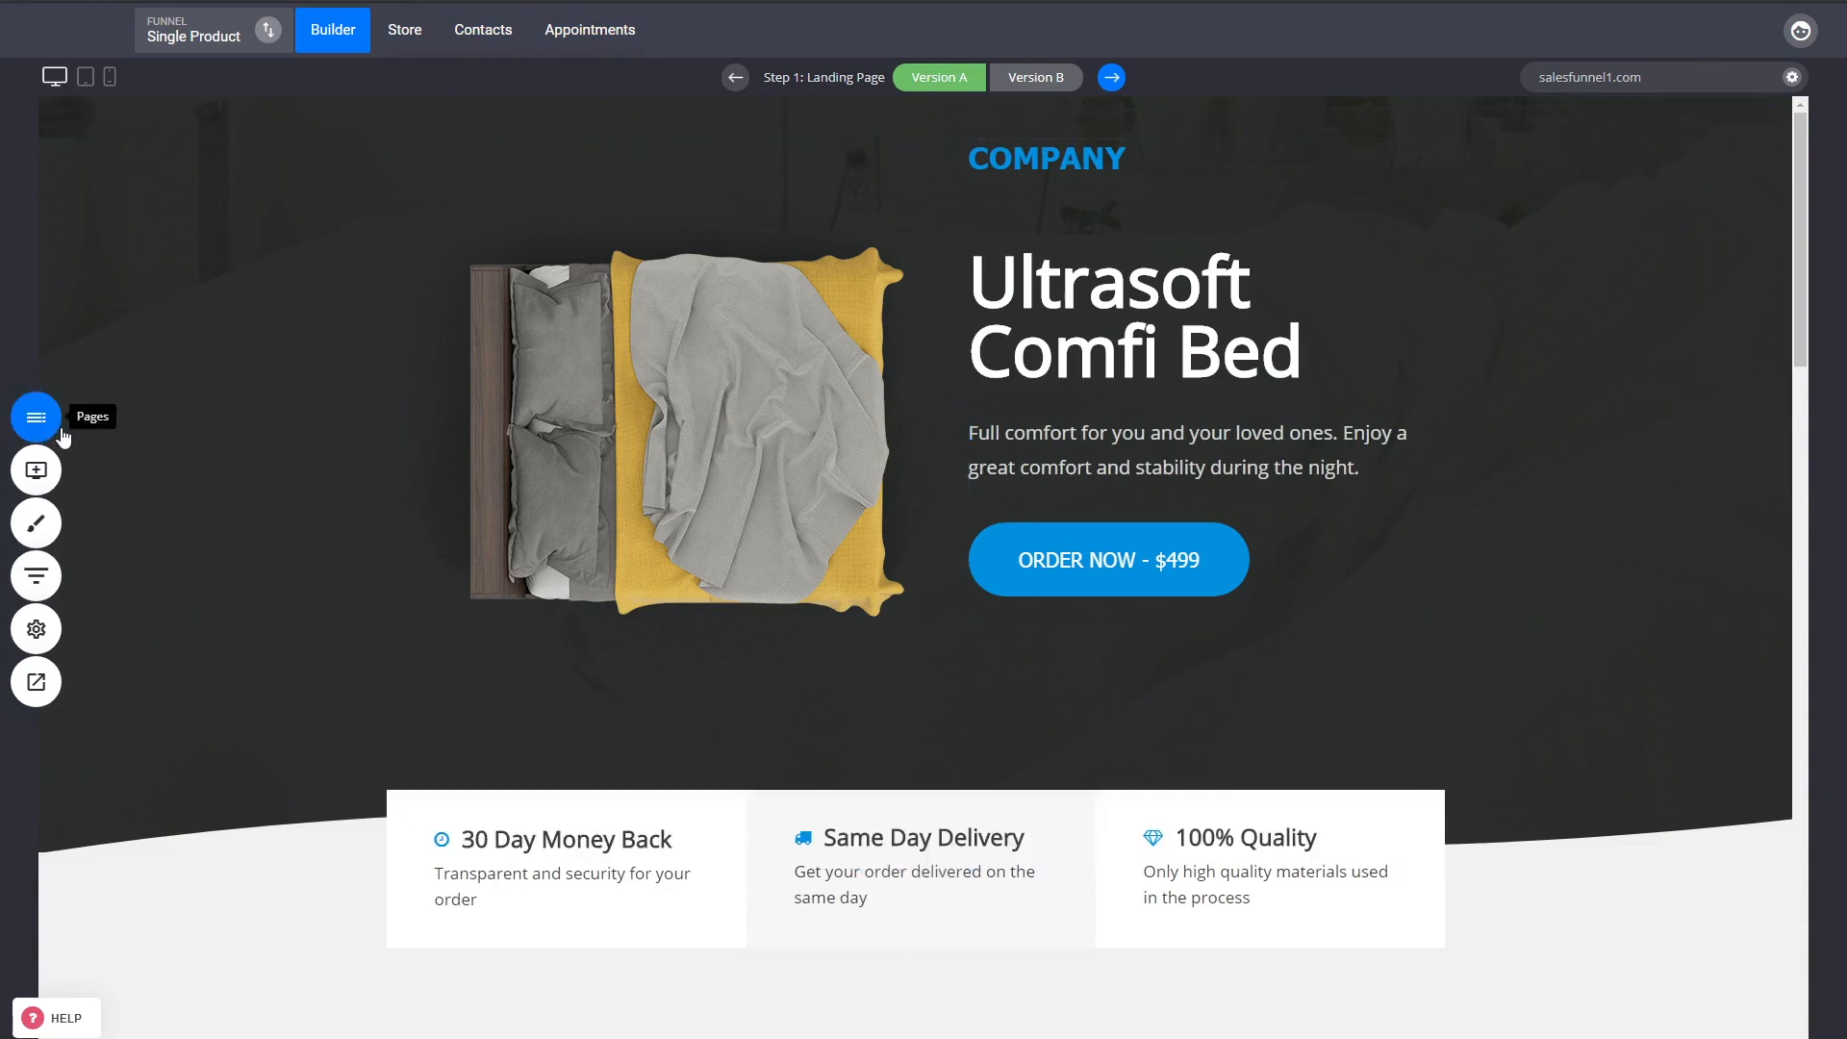
Try placing a Button widget in the landing page's hero block
left_click(48, 473)
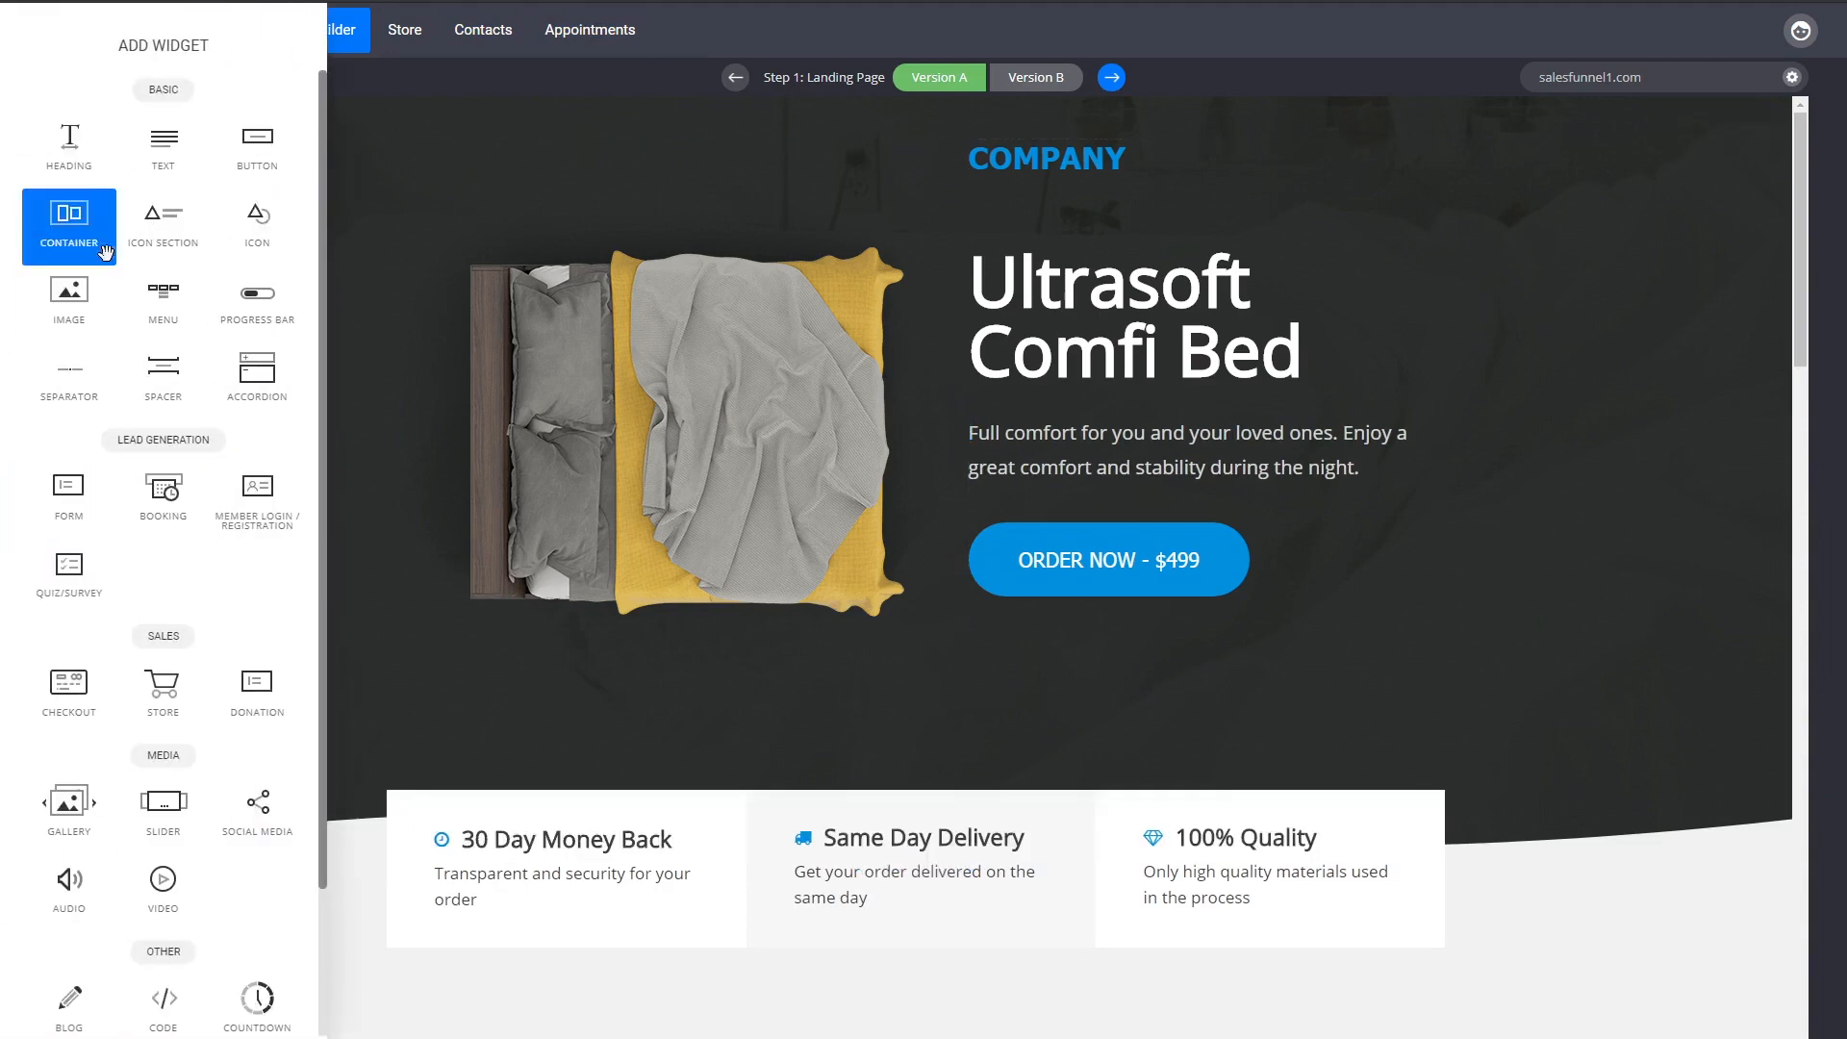
left_click_drag(255, 149, 39, 445)
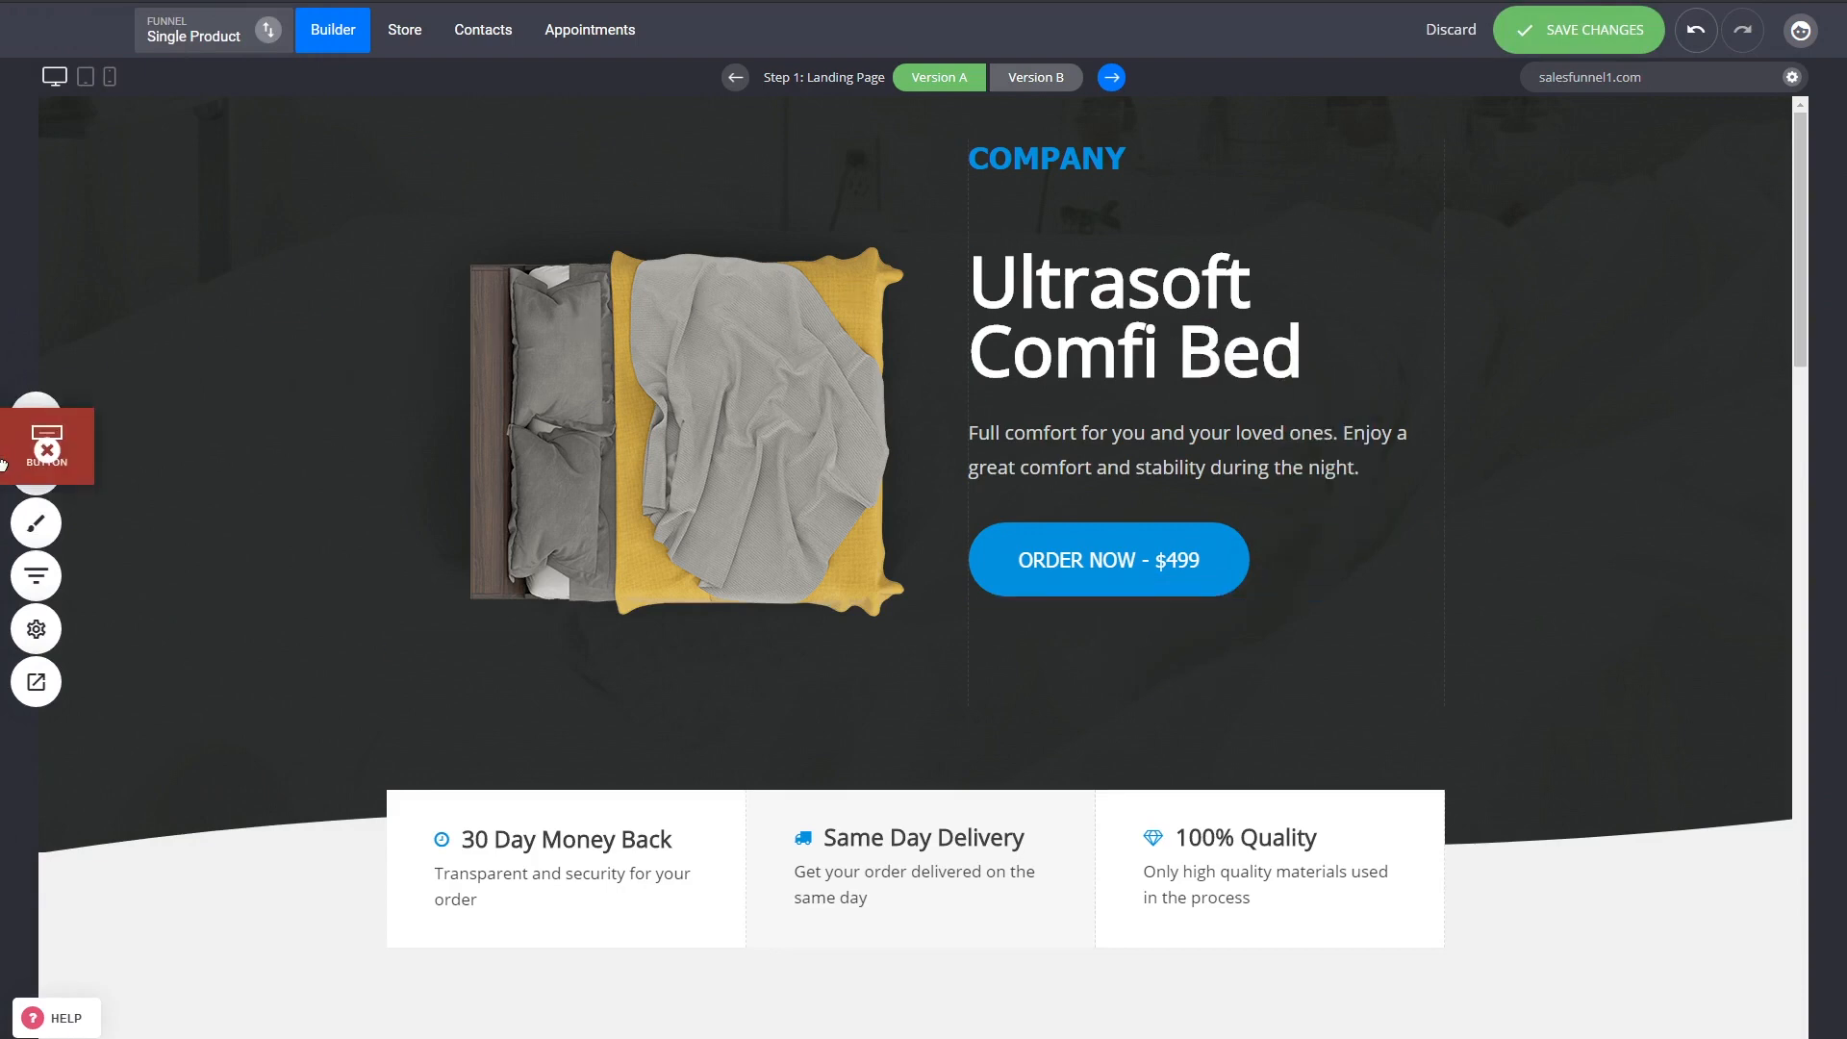
left_click_drag(1133, 323, 1175, 473)
Slightly narrow the hero block's image column and tighten the spacing below the bed image
mouse_move(967, 427)
left_mouse_down()
mouse_move(1084, 472)
mouse_move(1223, 432)
mouse_move(1084, 471)
mouse_move(937, 415)
mouse_move(957, 416)
left_mouse_up()
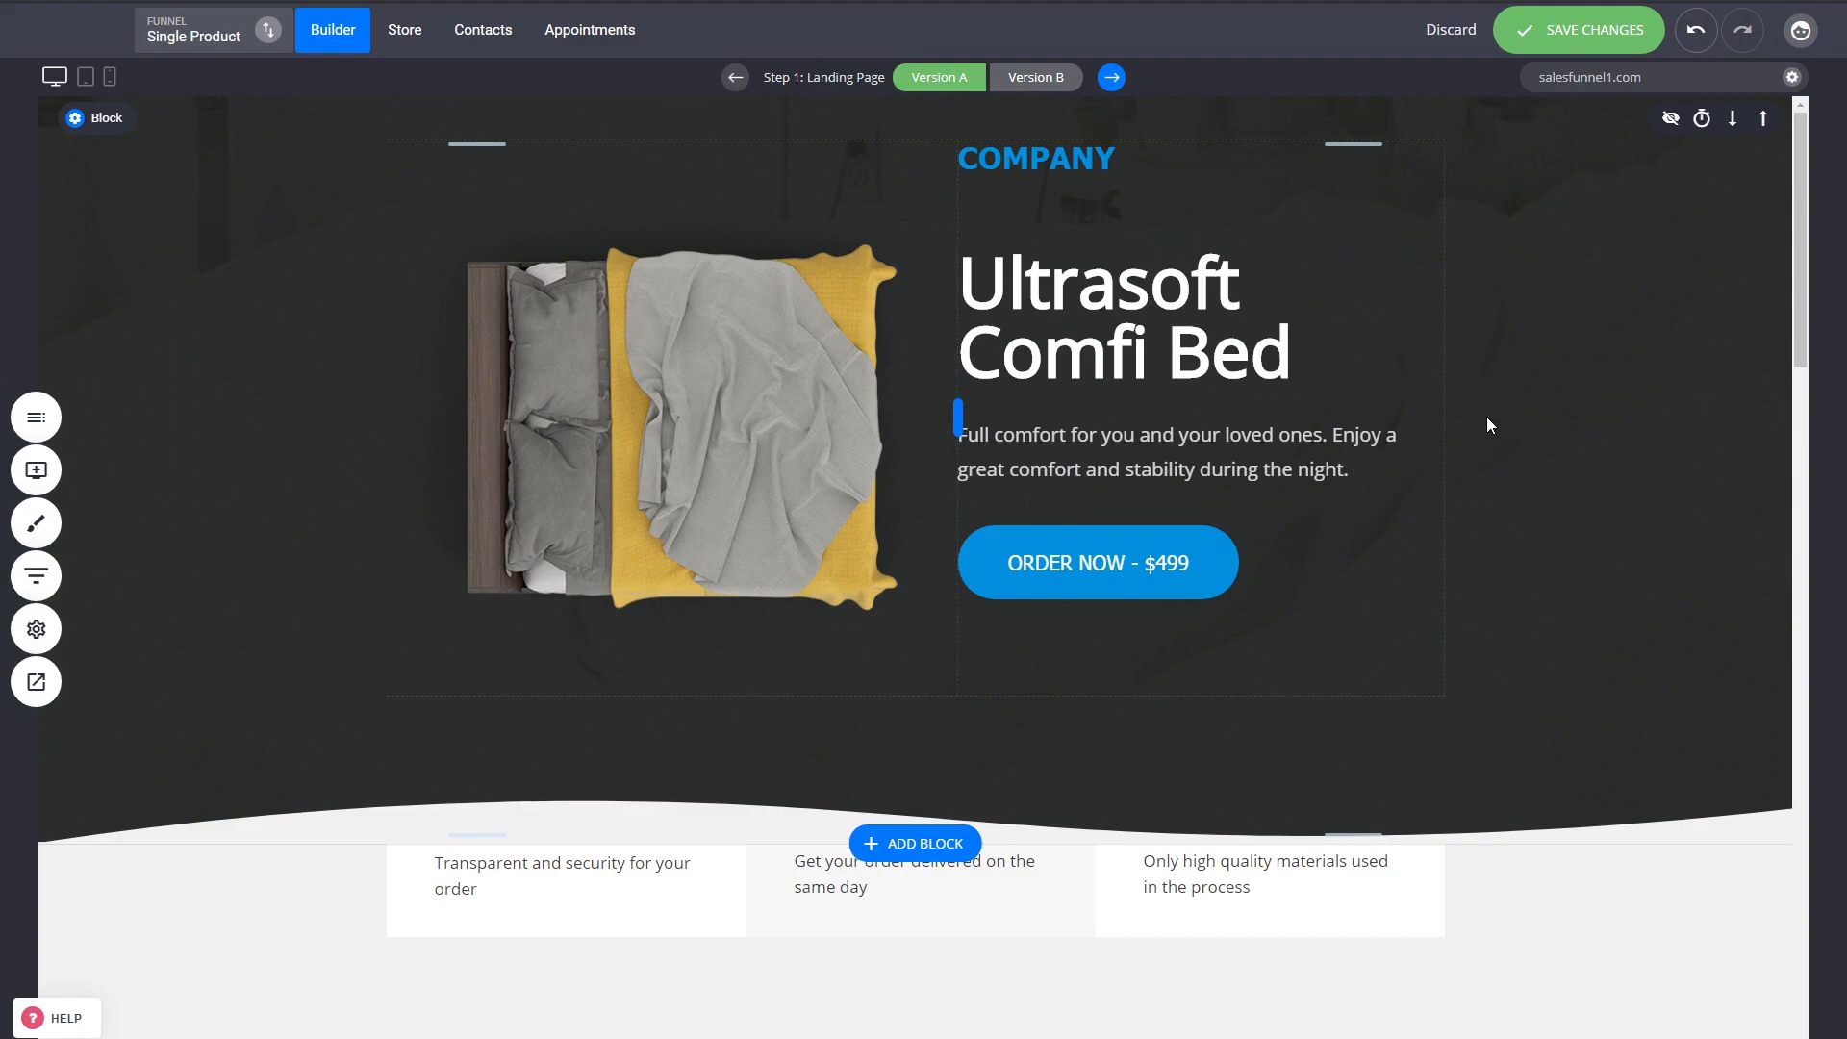
mouse_move(668, 650)
left_mouse_down()
mouse_move(660, 709)
mouse_move(668, 643)
left_mouse_up()
Browse the Video block templates for the spot below the feature boxes without inserting one, and save the page changes
scroll(969, 603, "down", 4)
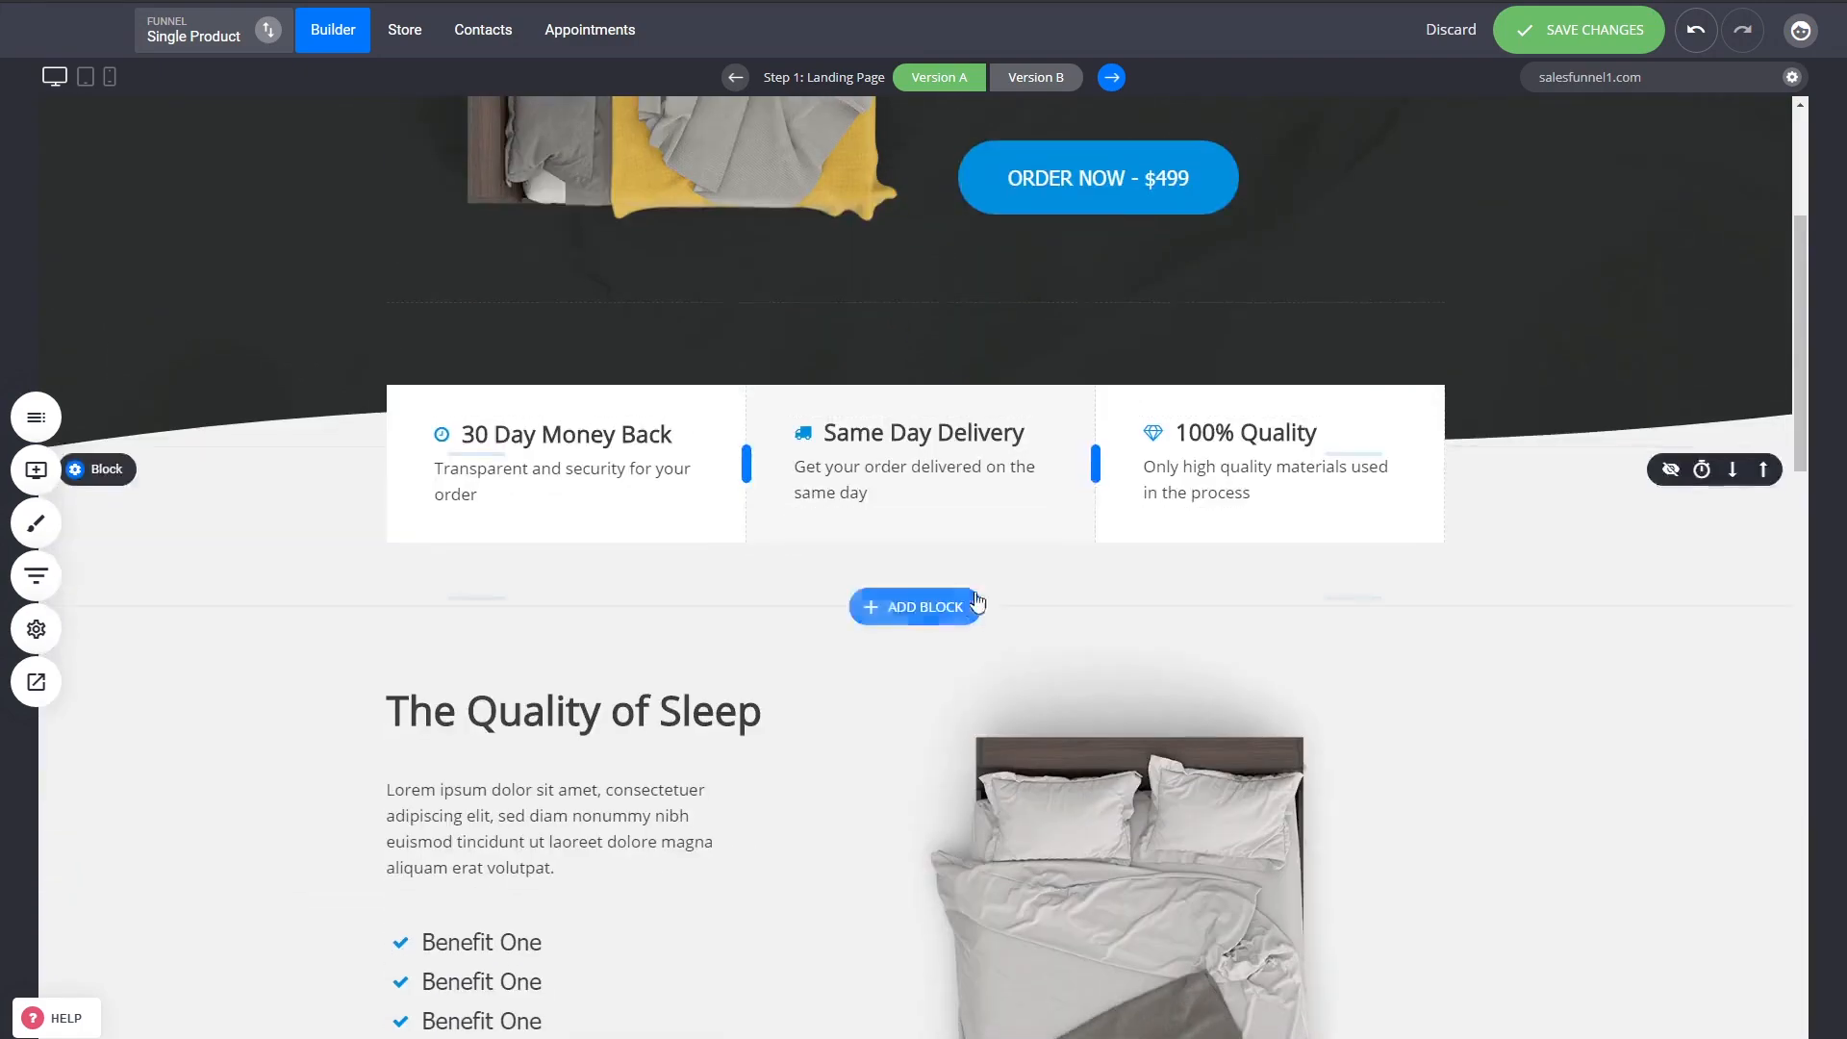
left_click(957, 606)
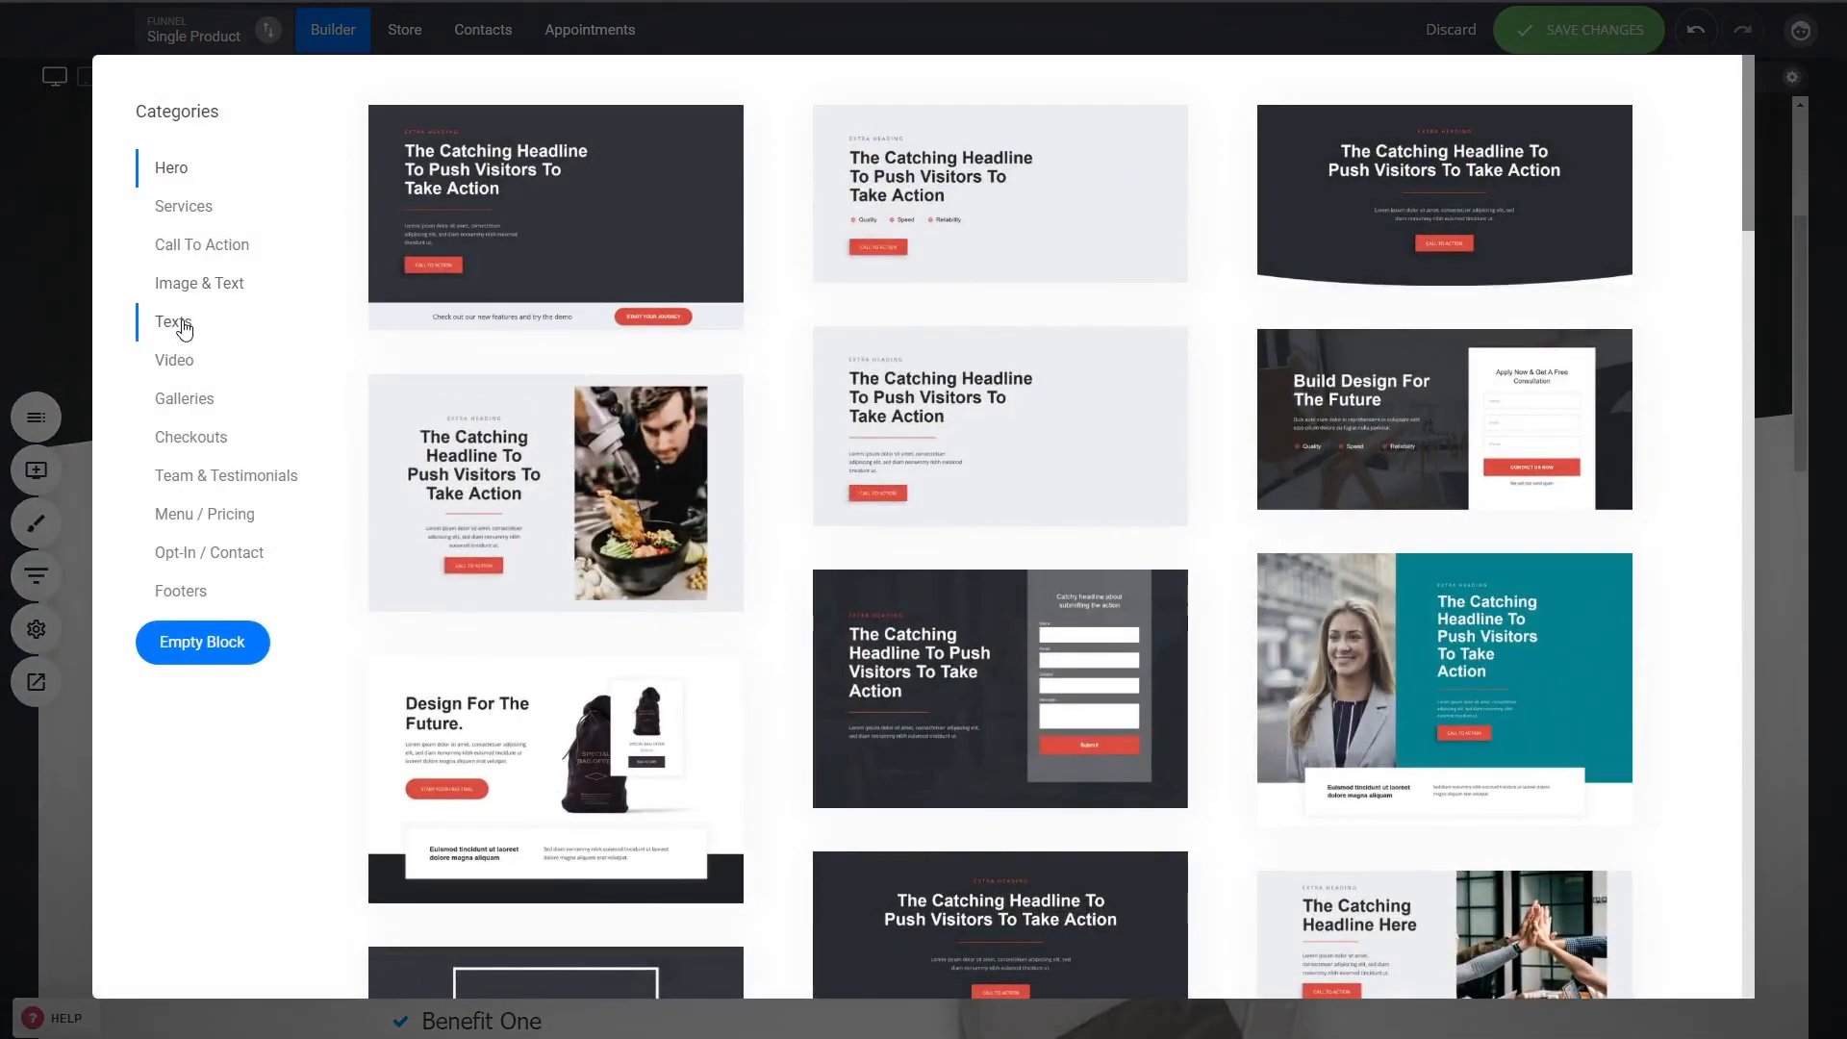
left_click(177, 361)
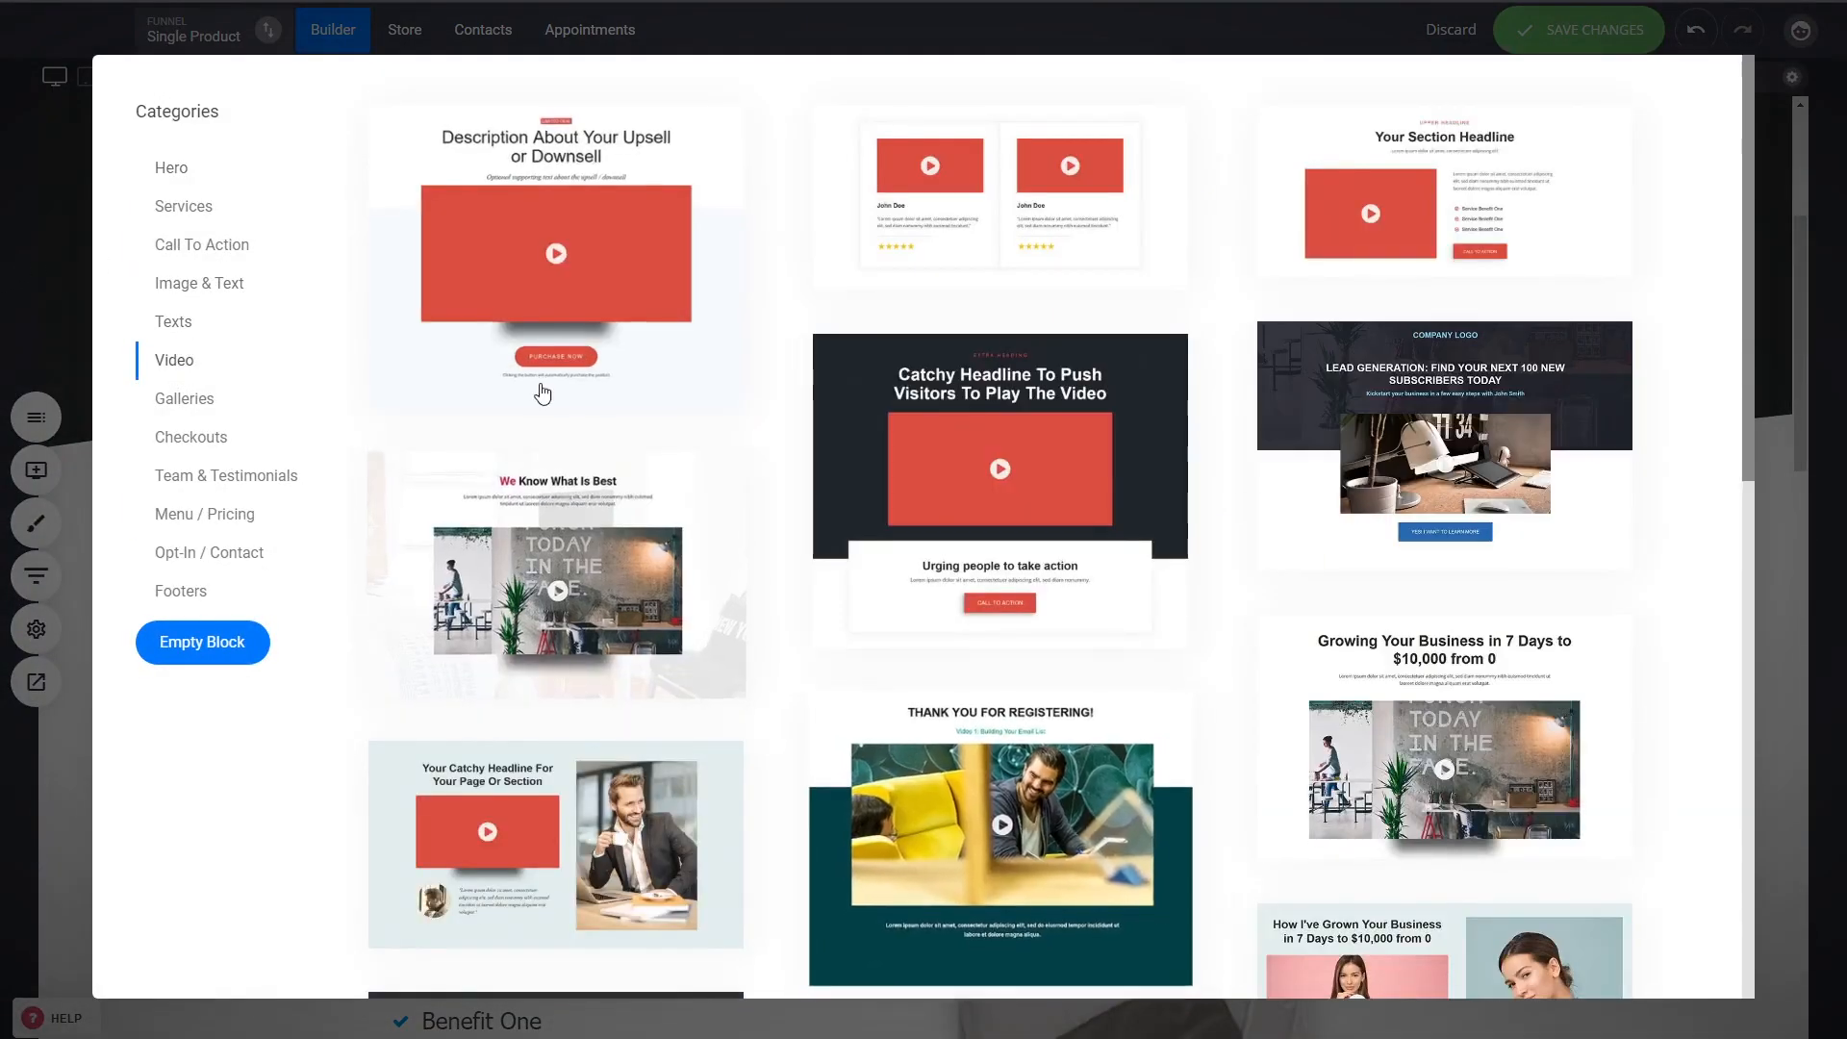
left_click(1769, 417)
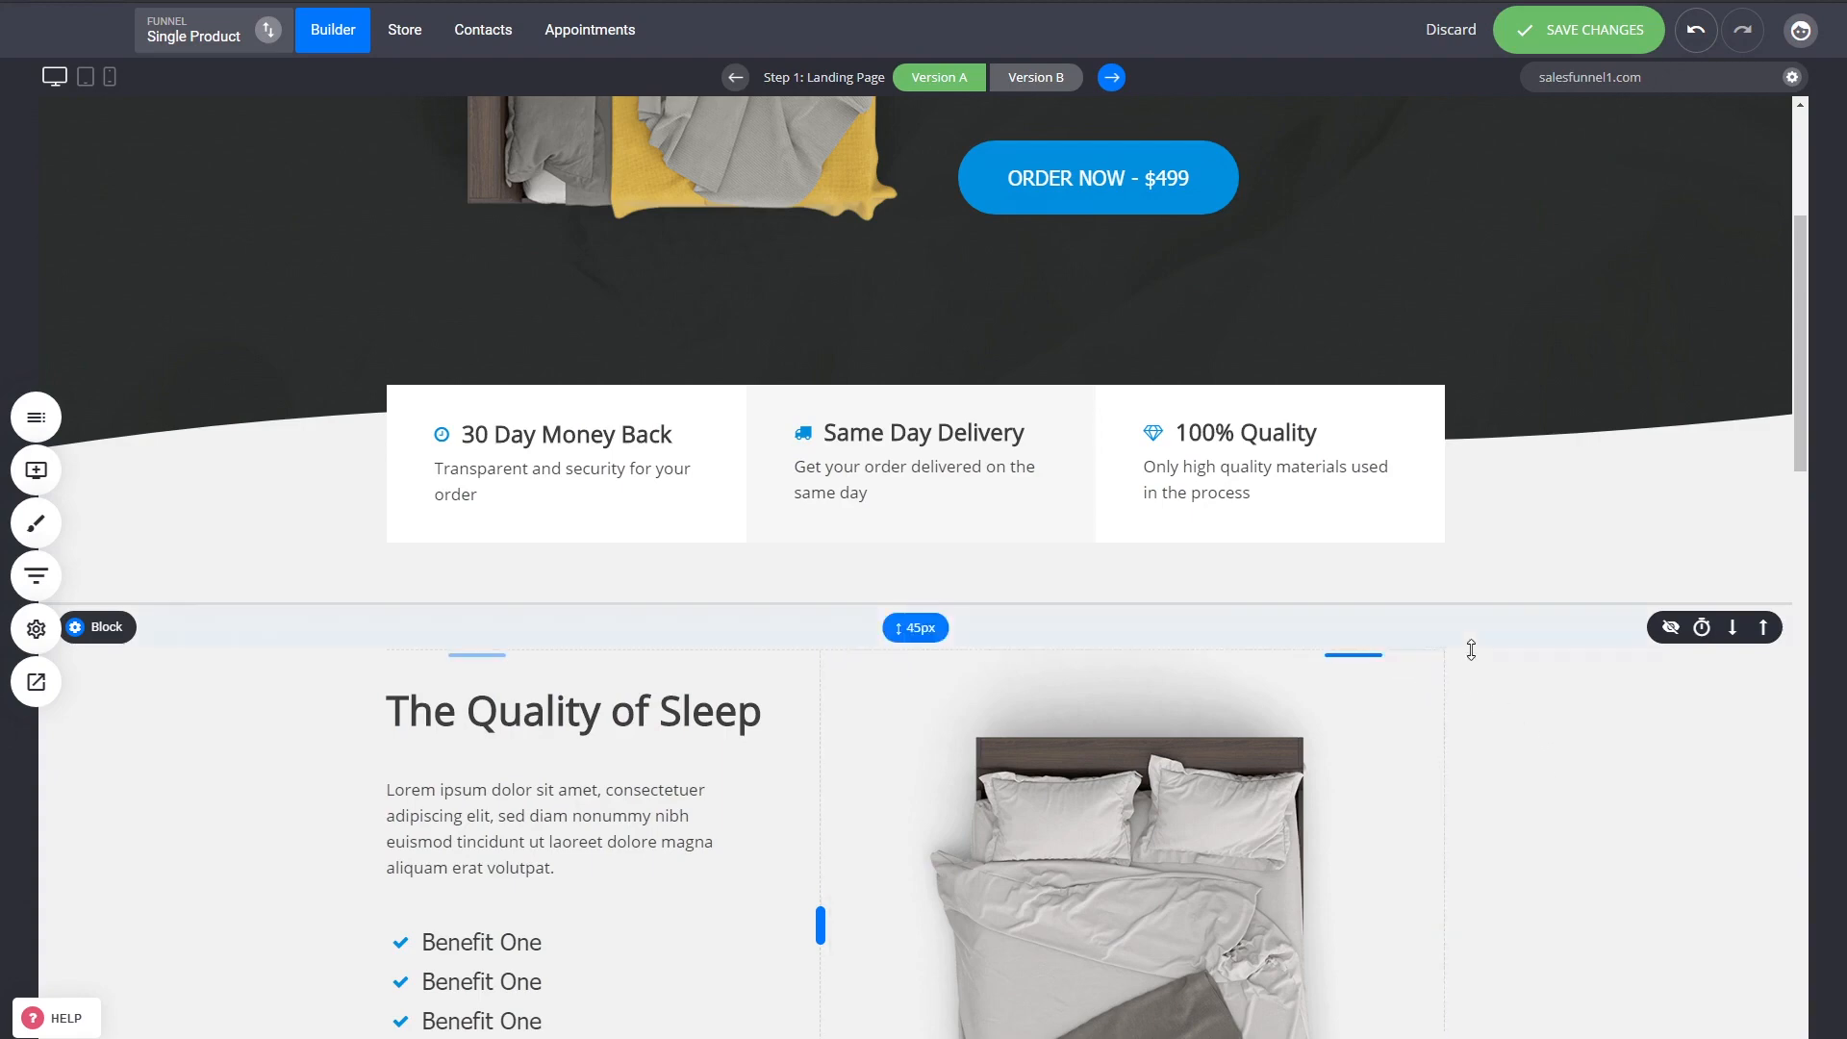
left_click(1575, 43)
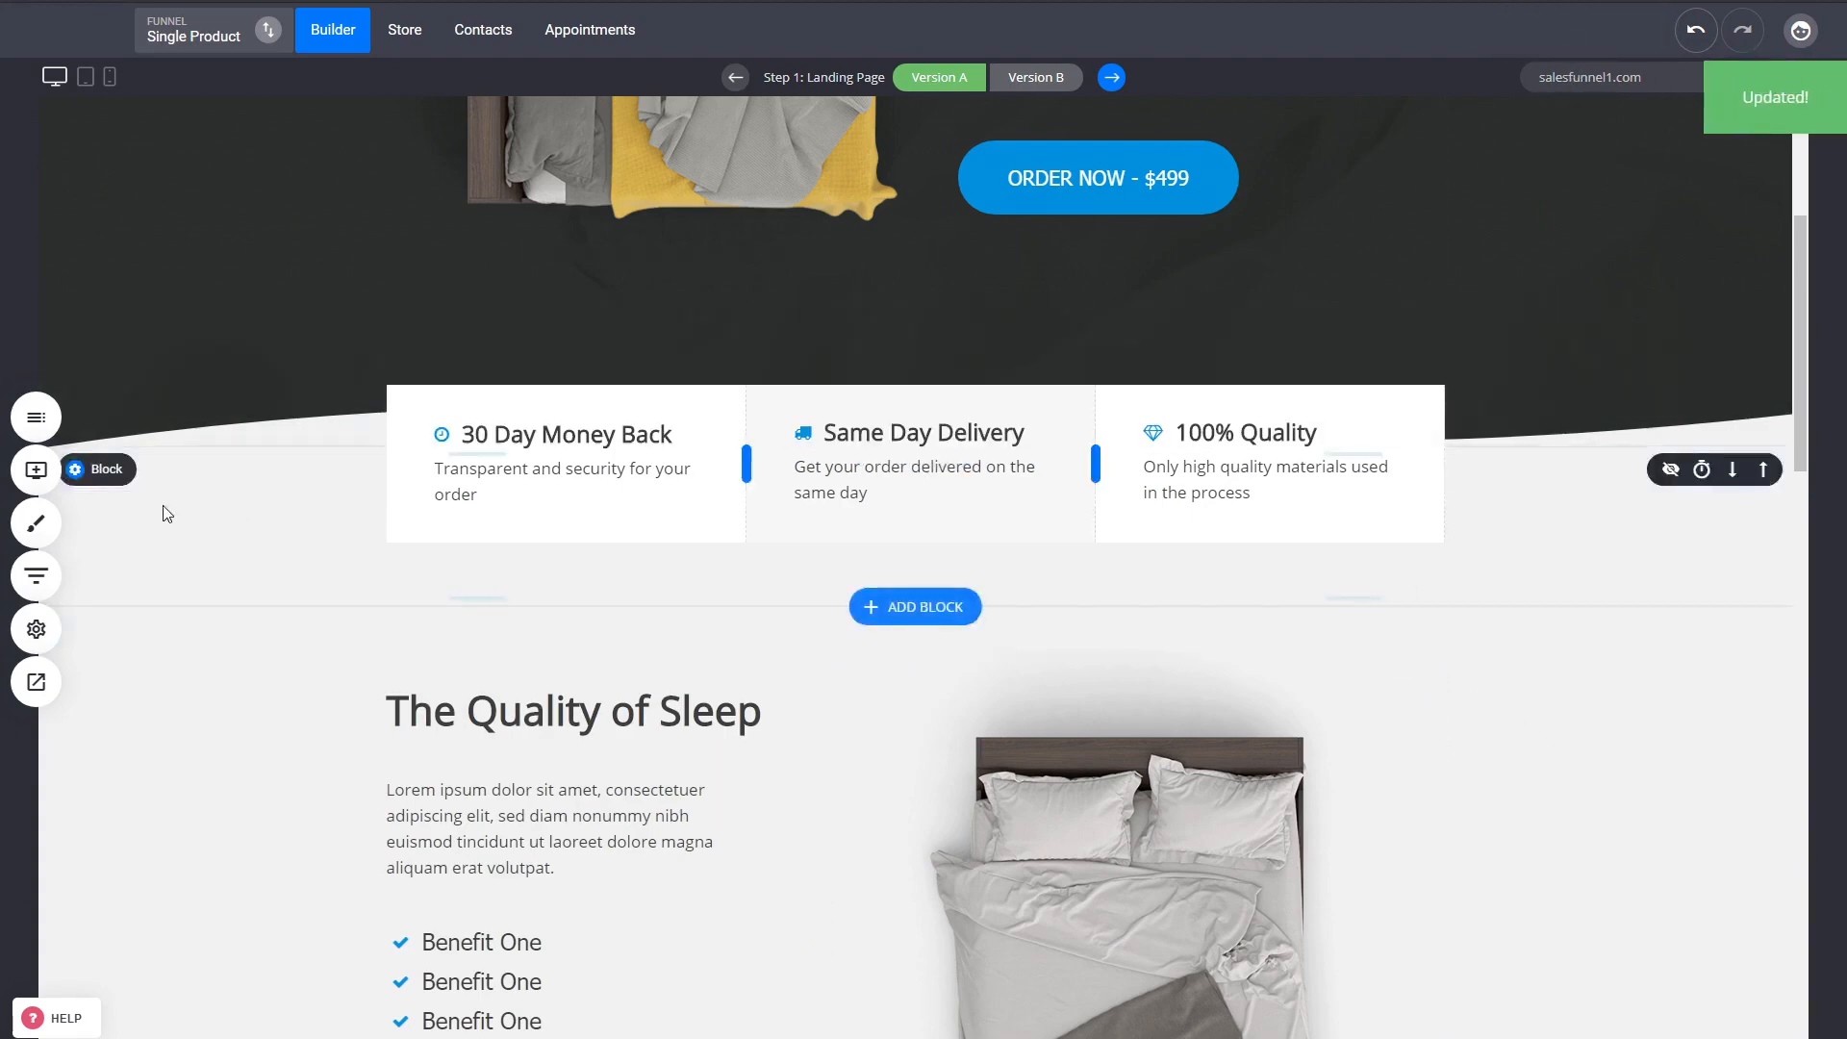
View the Text Styling options in the Global Styling settings and return to the Global Styling overview
left_click(36, 523)
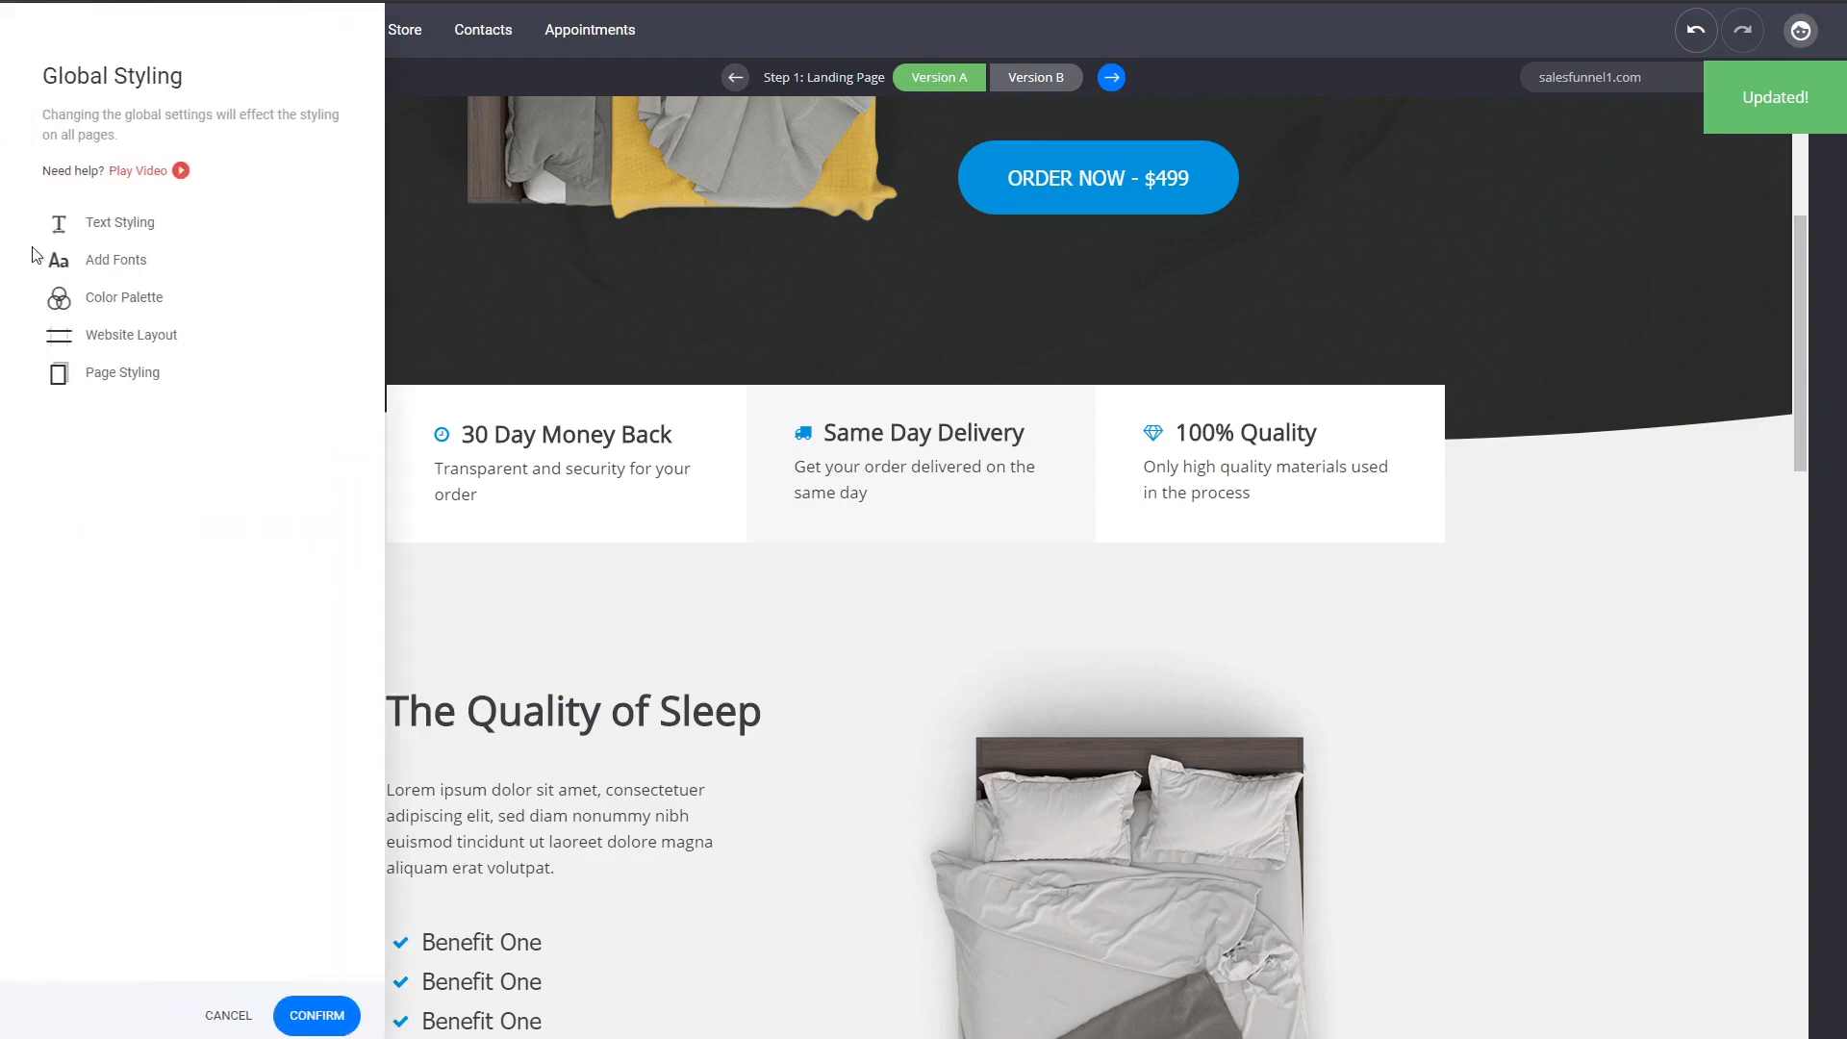
left_click(134, 227)
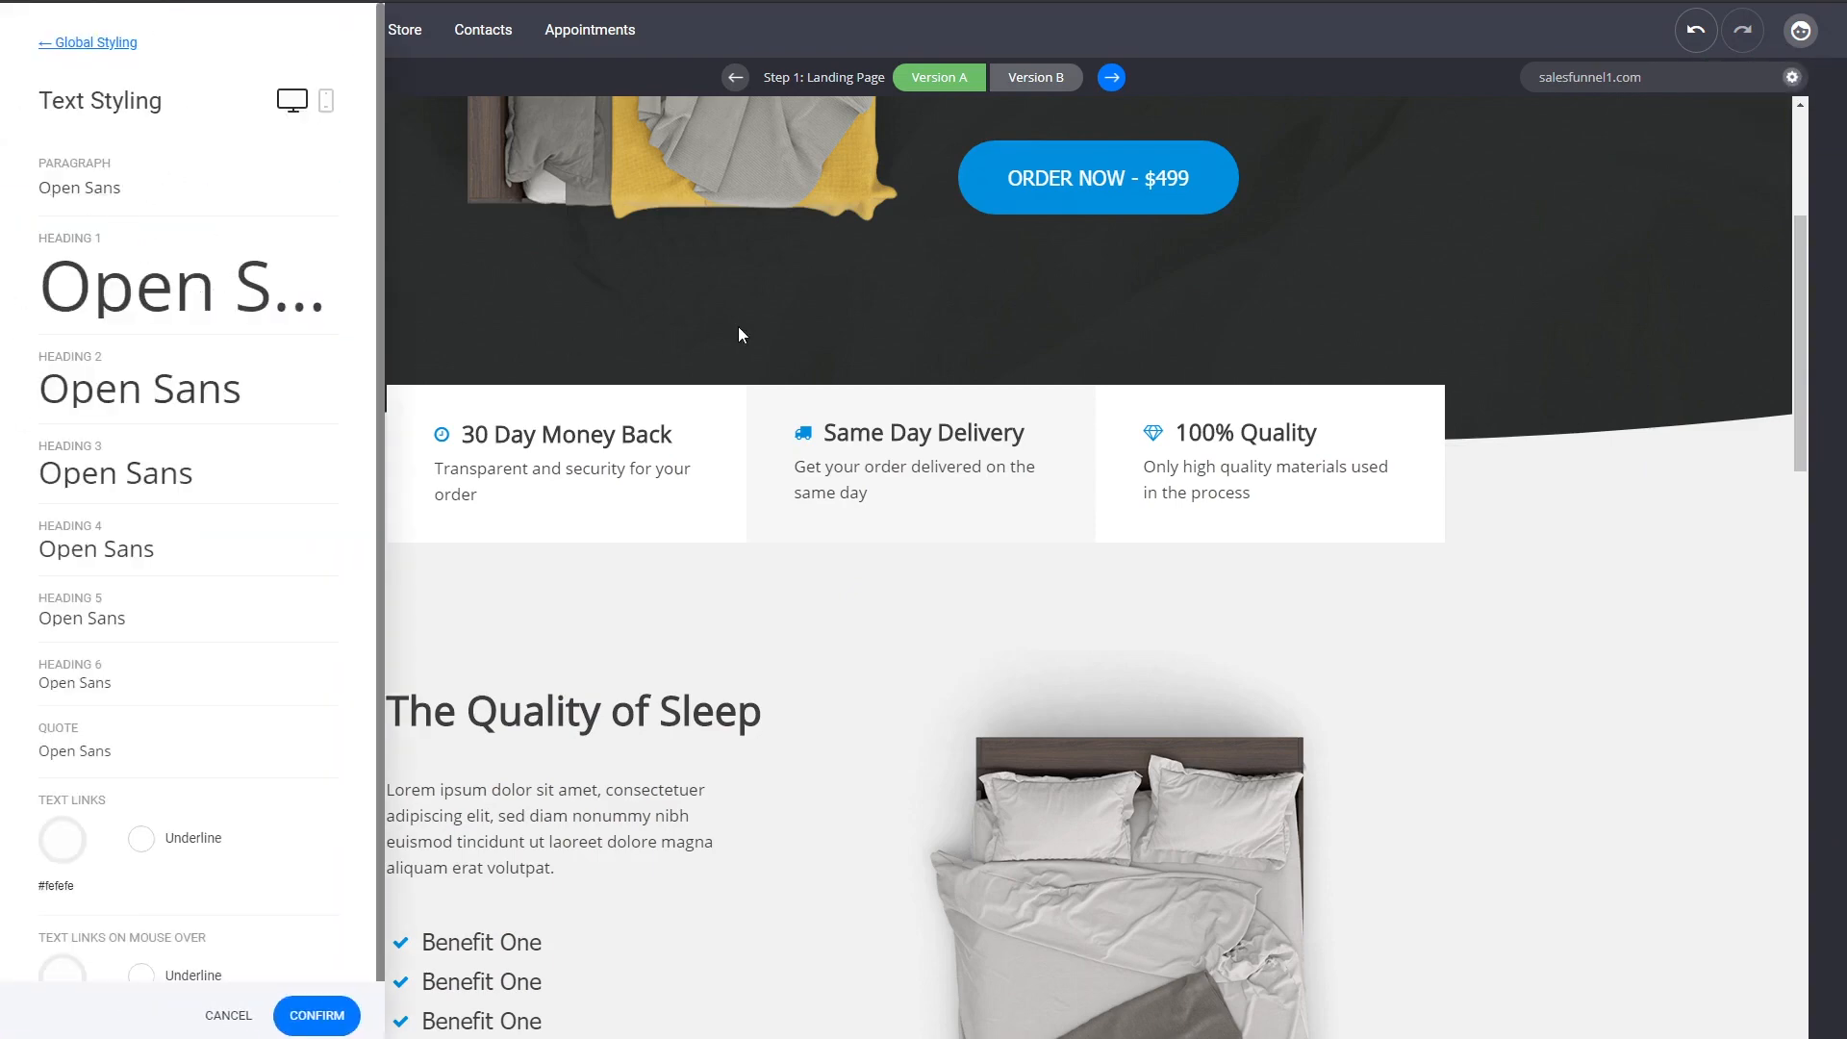
left_click(98, 44)
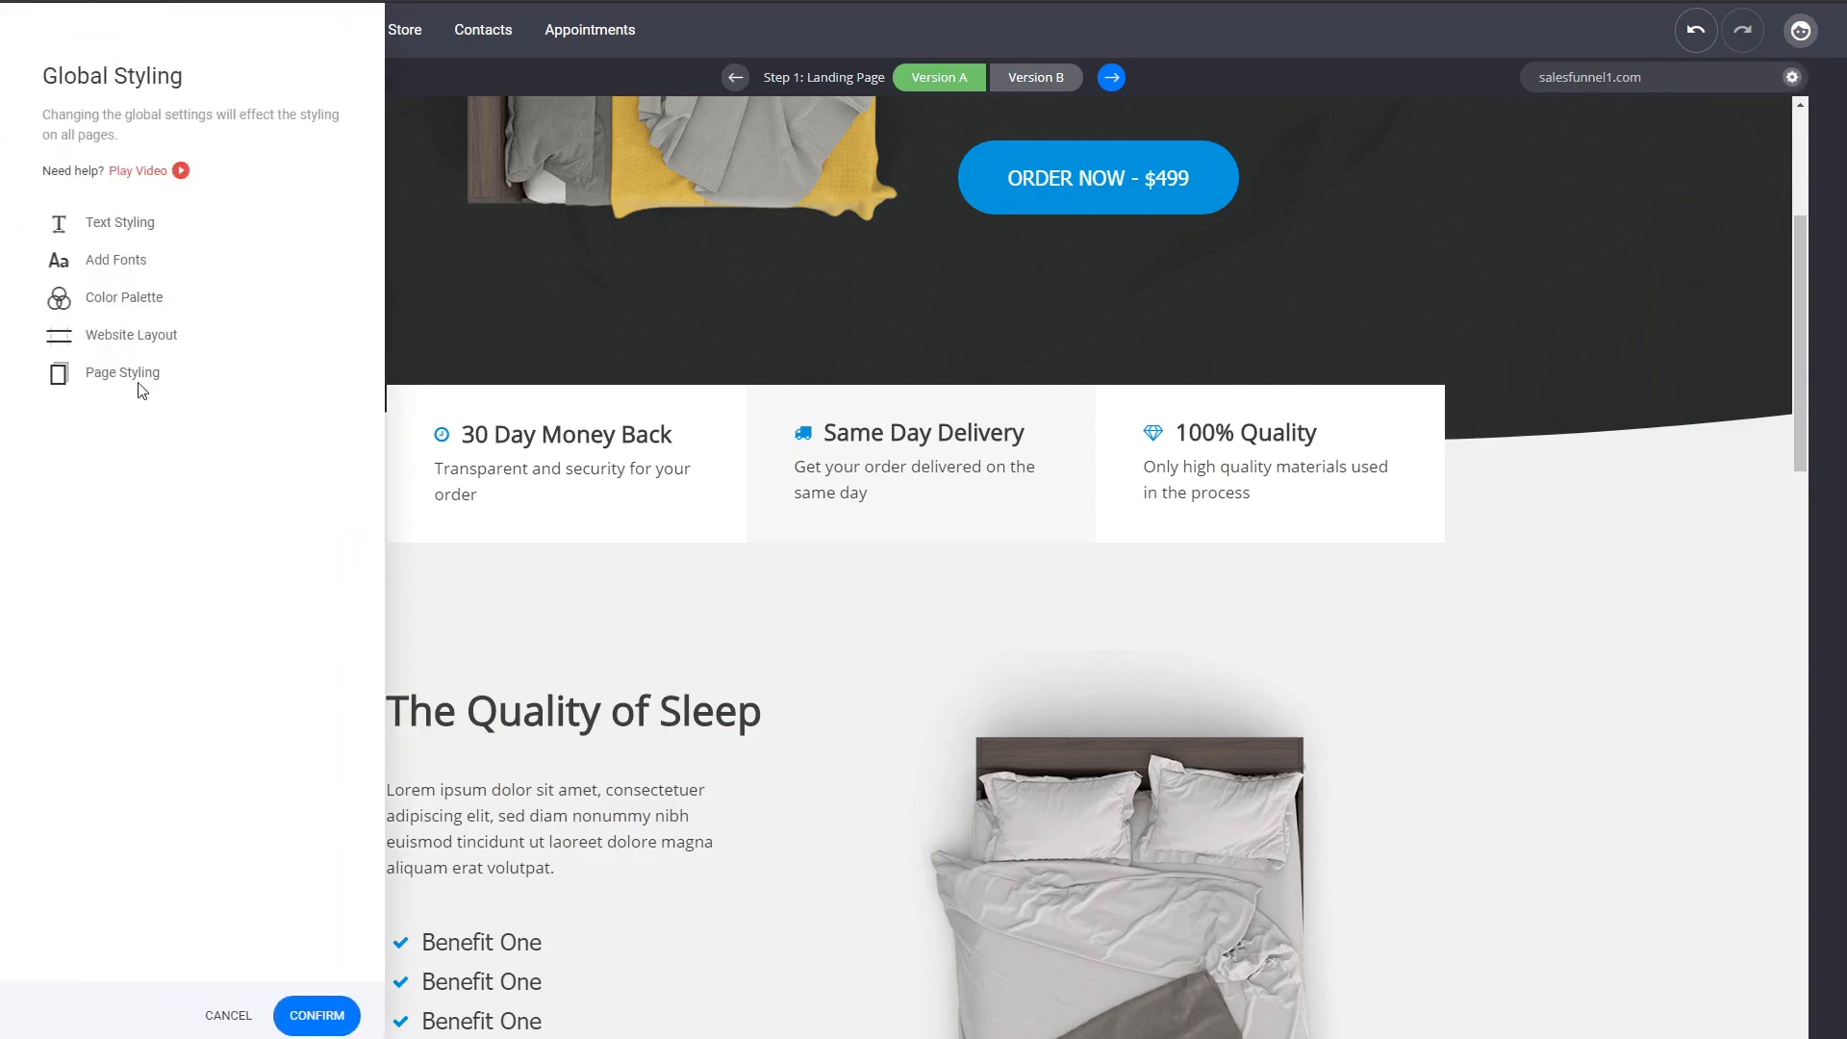
View the Color Palette in the Global Styling settings and leave the global styling without changing any color
left_click(152, 300)
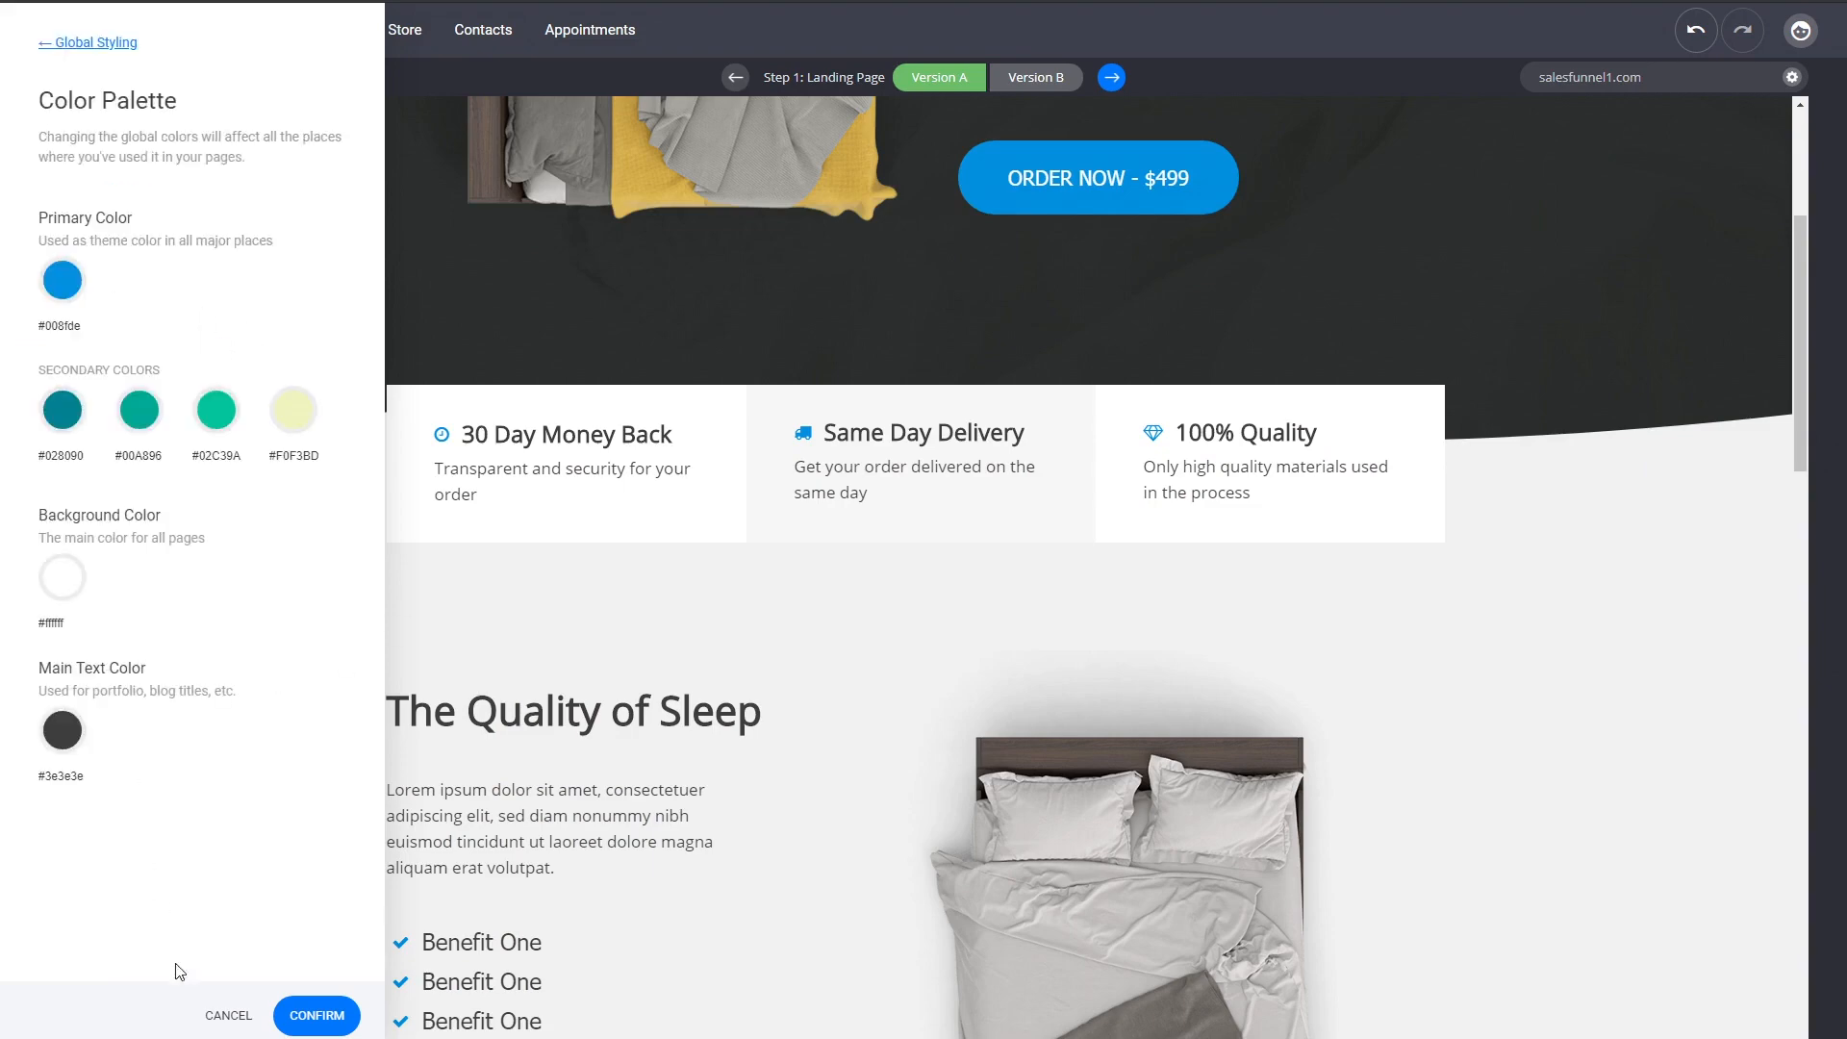
left_click(228, 1015)
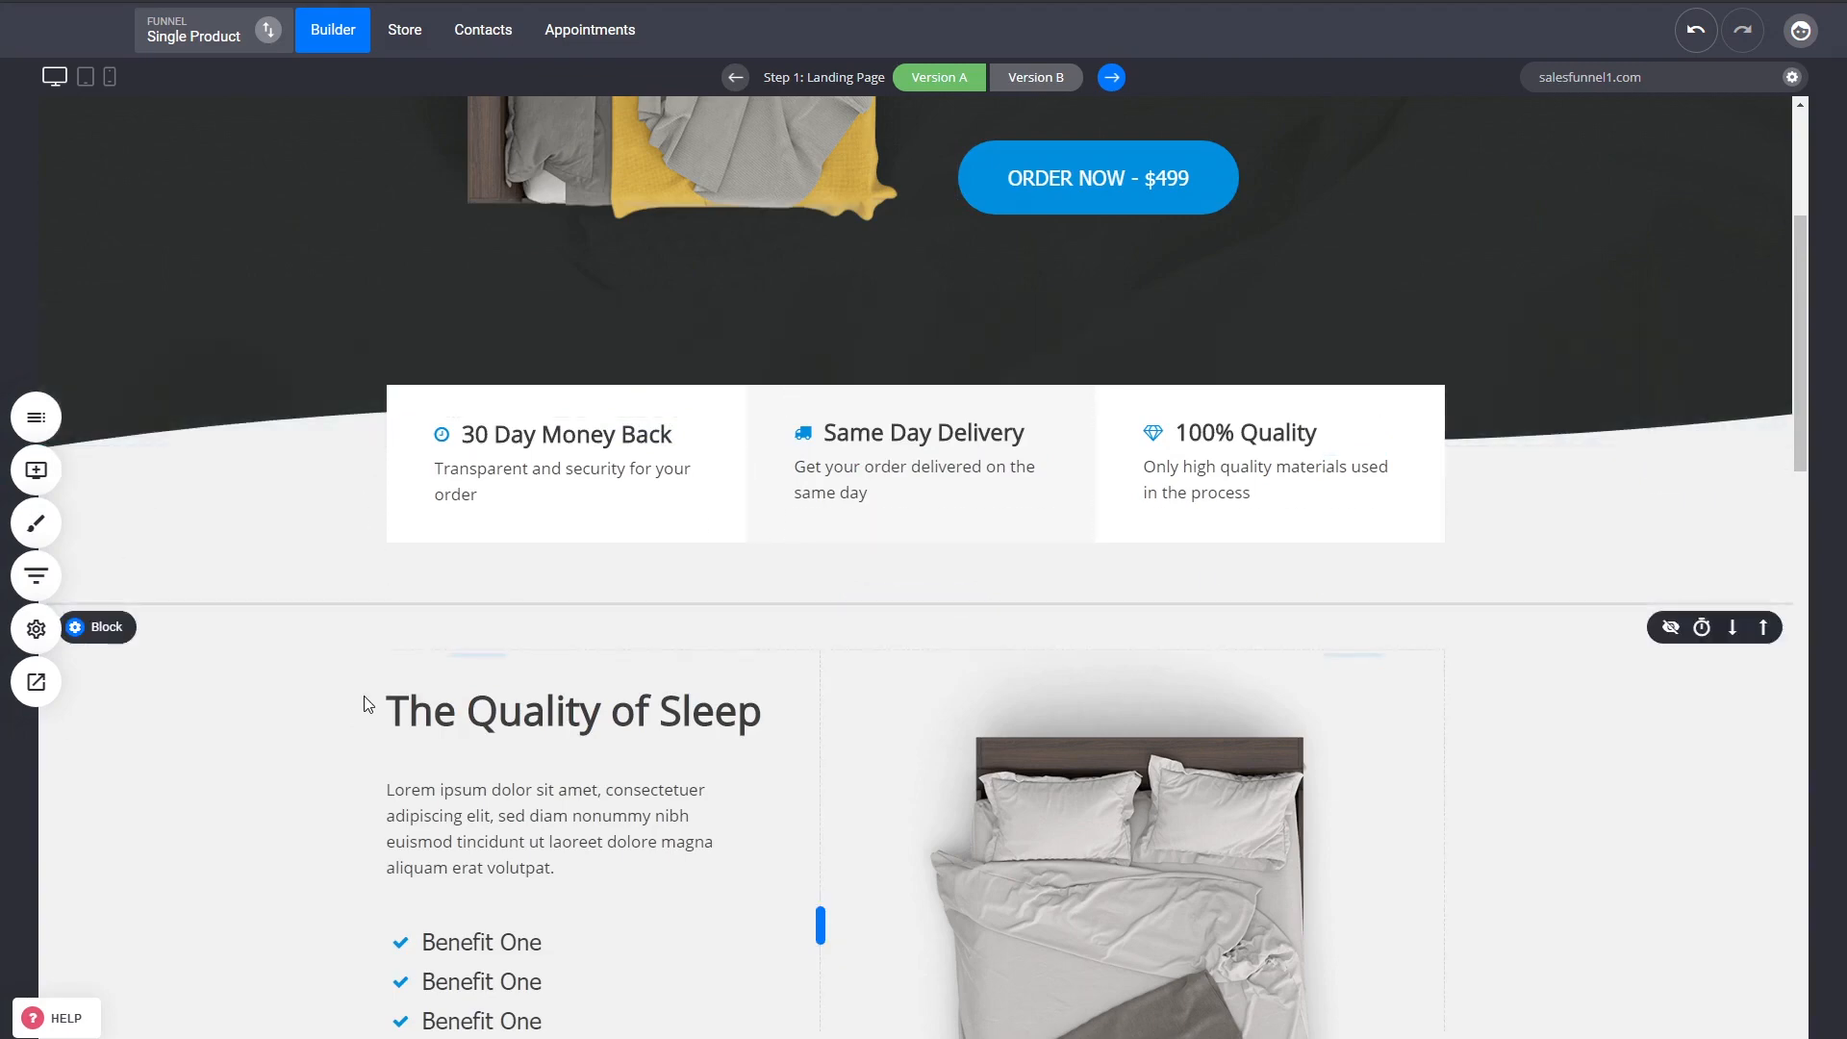
Look through the funnel settings' connectable applications and the Facebook Pixel connection form without connecting anything, and return to the landing page's hero block
left_click(36, 629)
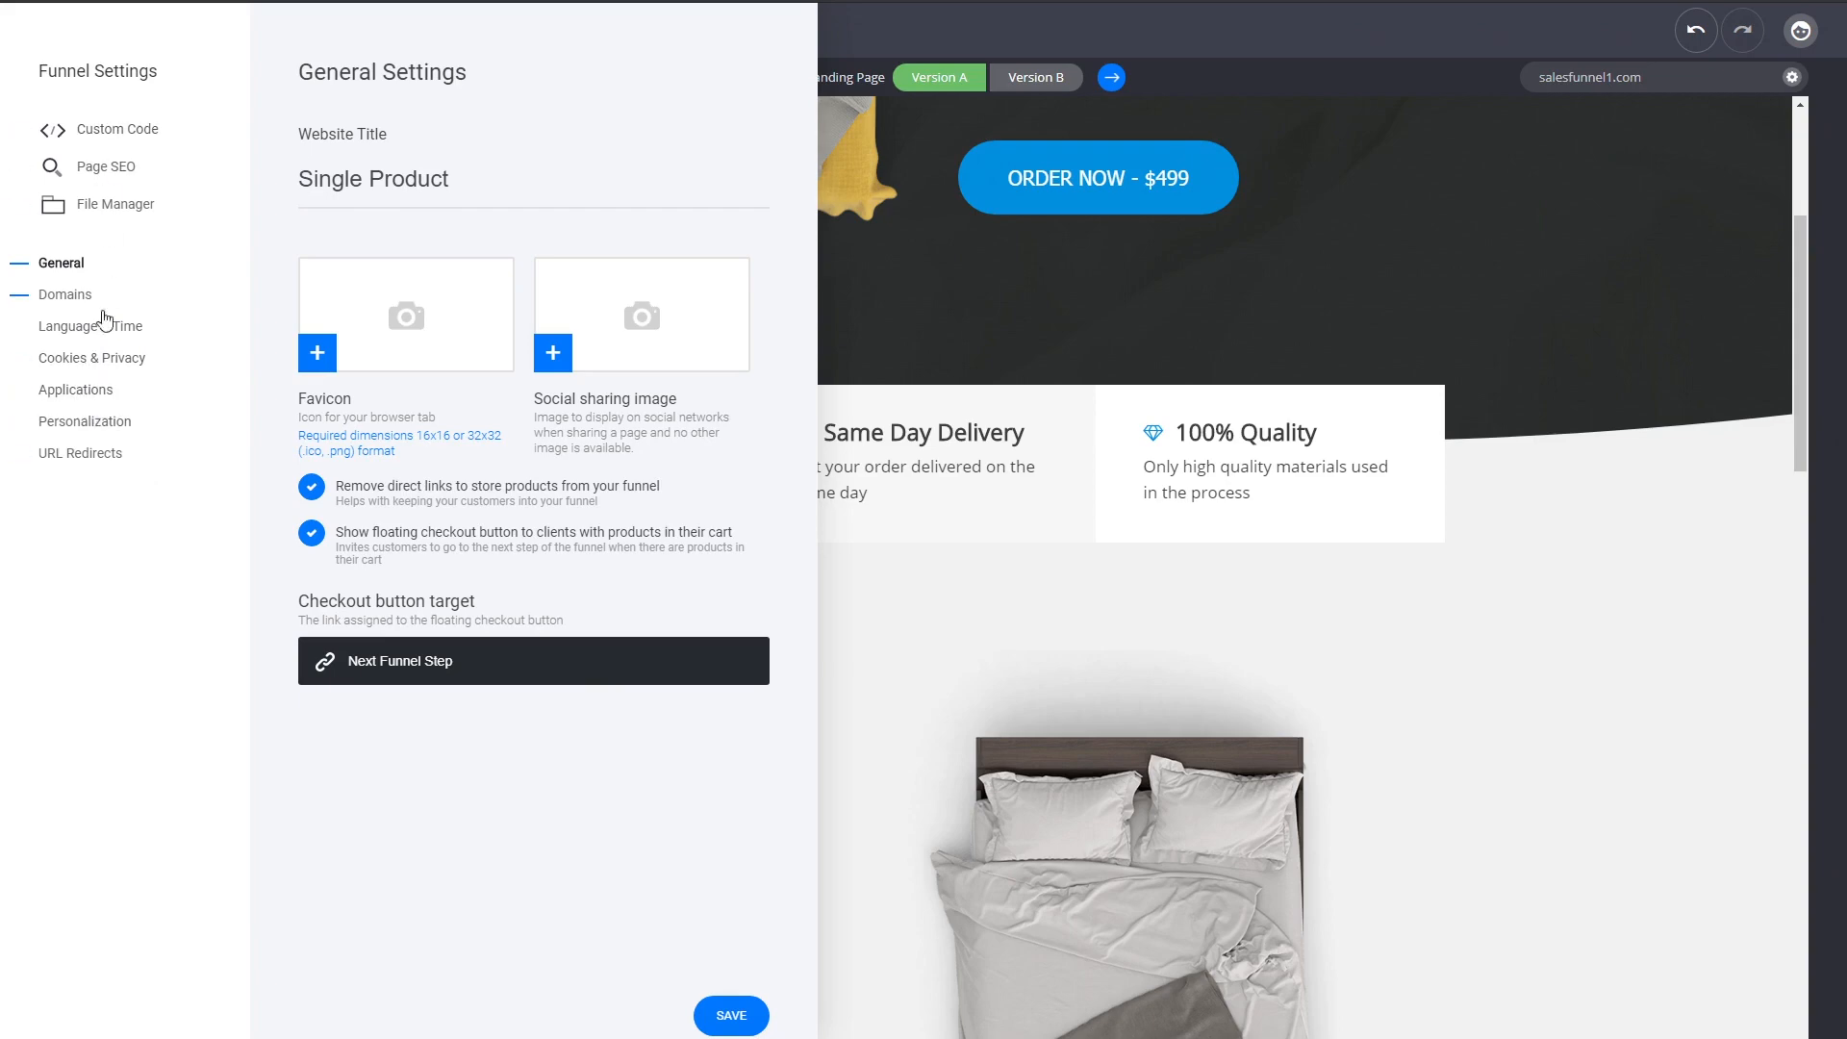
left_click(83, 391)
left_click(684, 97)
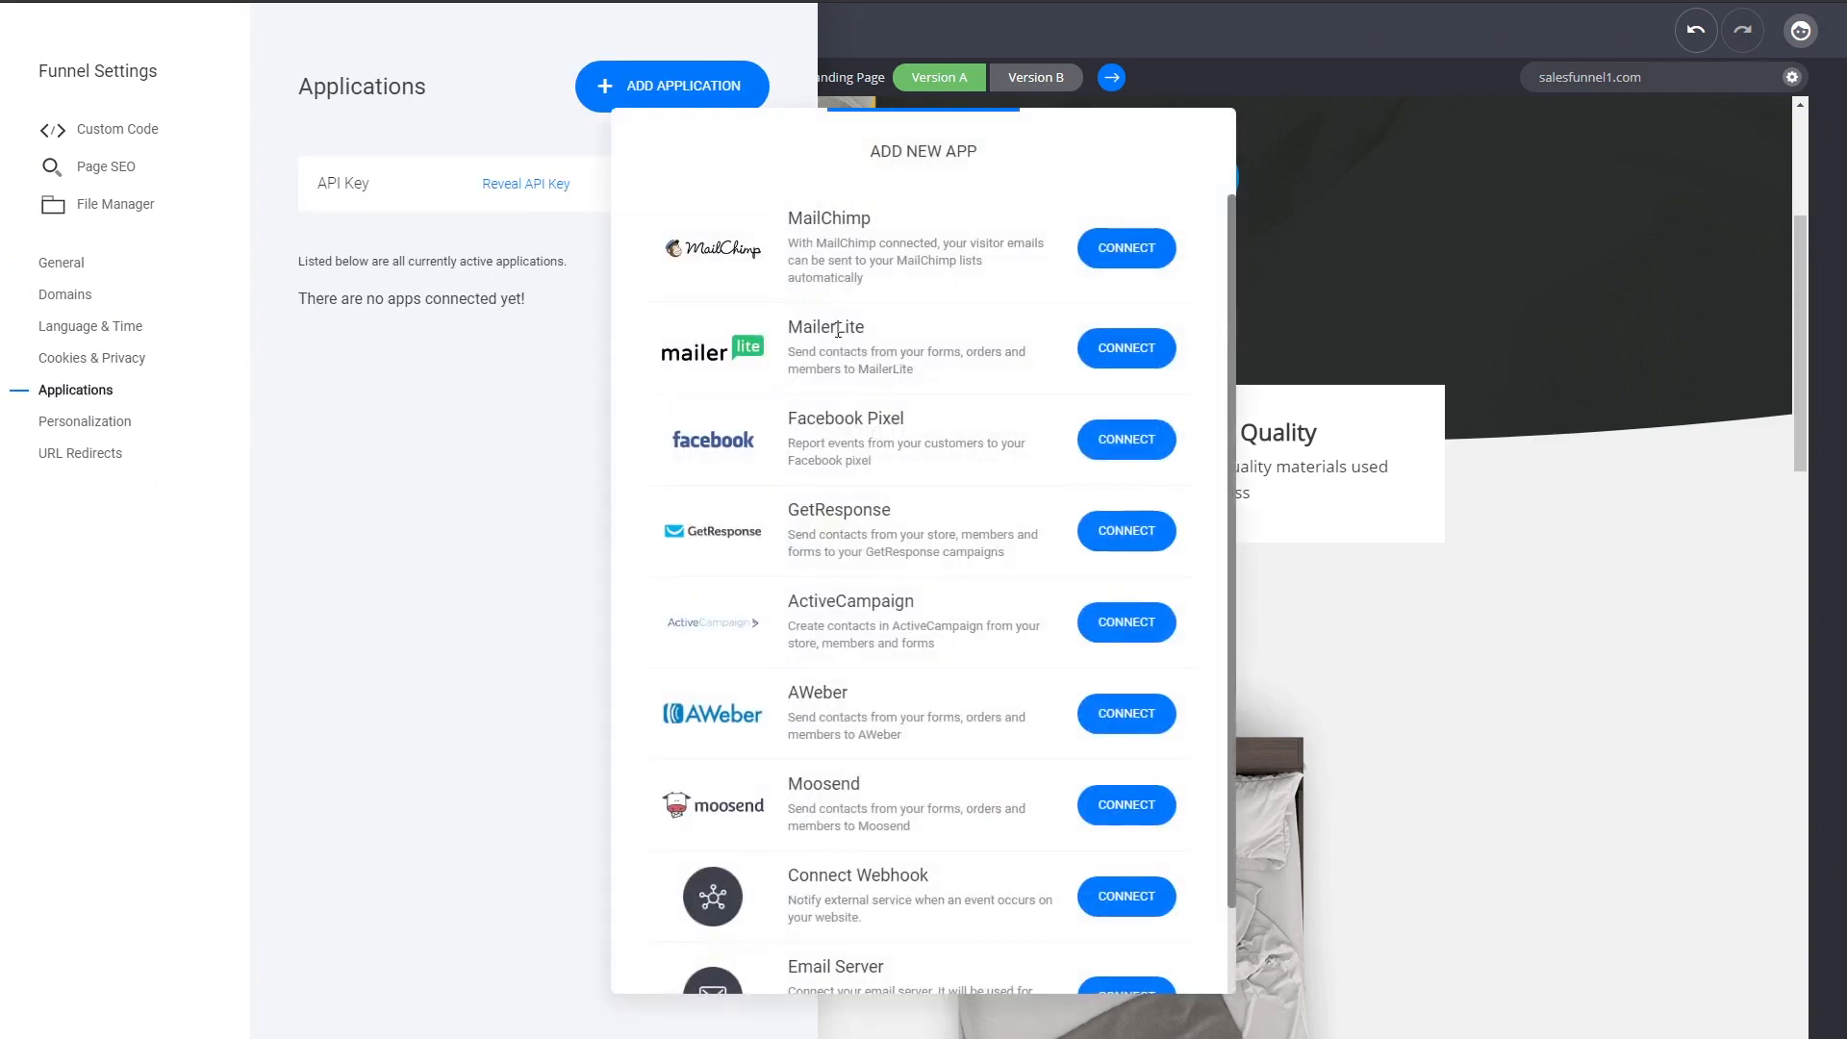
left_click(1121, 454)
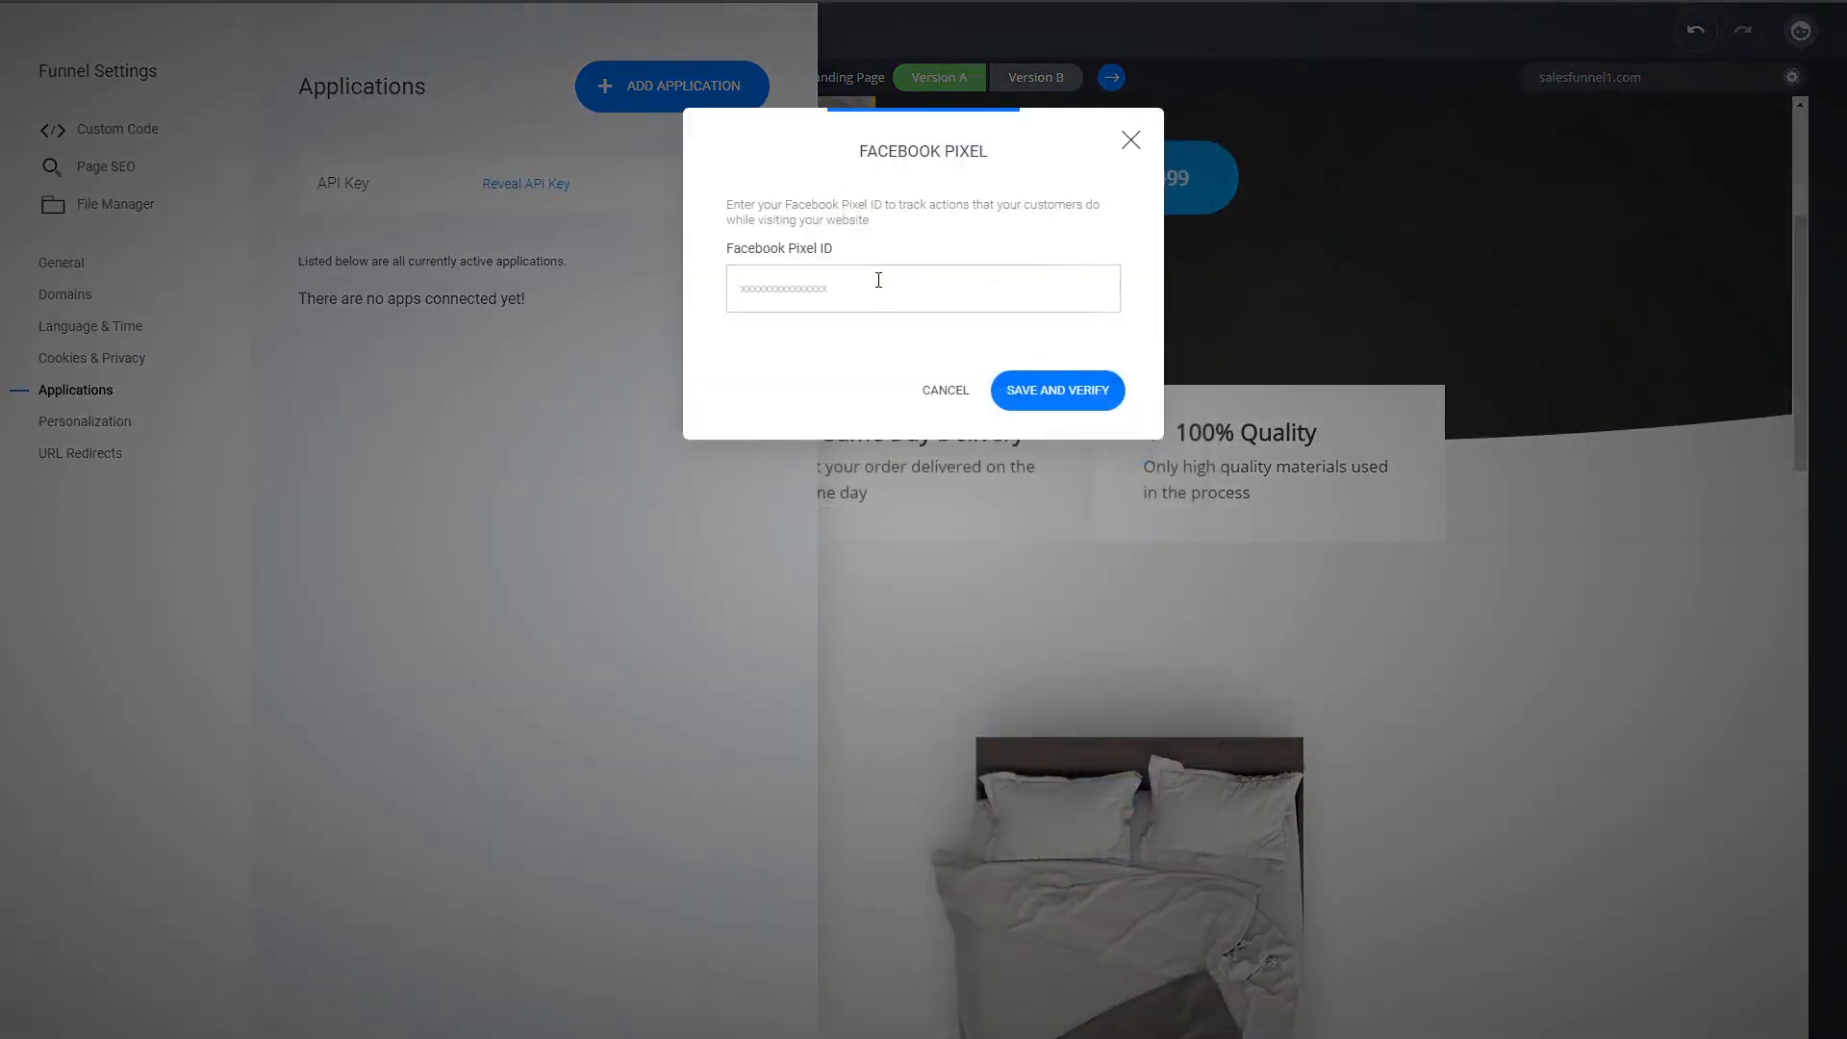
left_click(1131, 142)
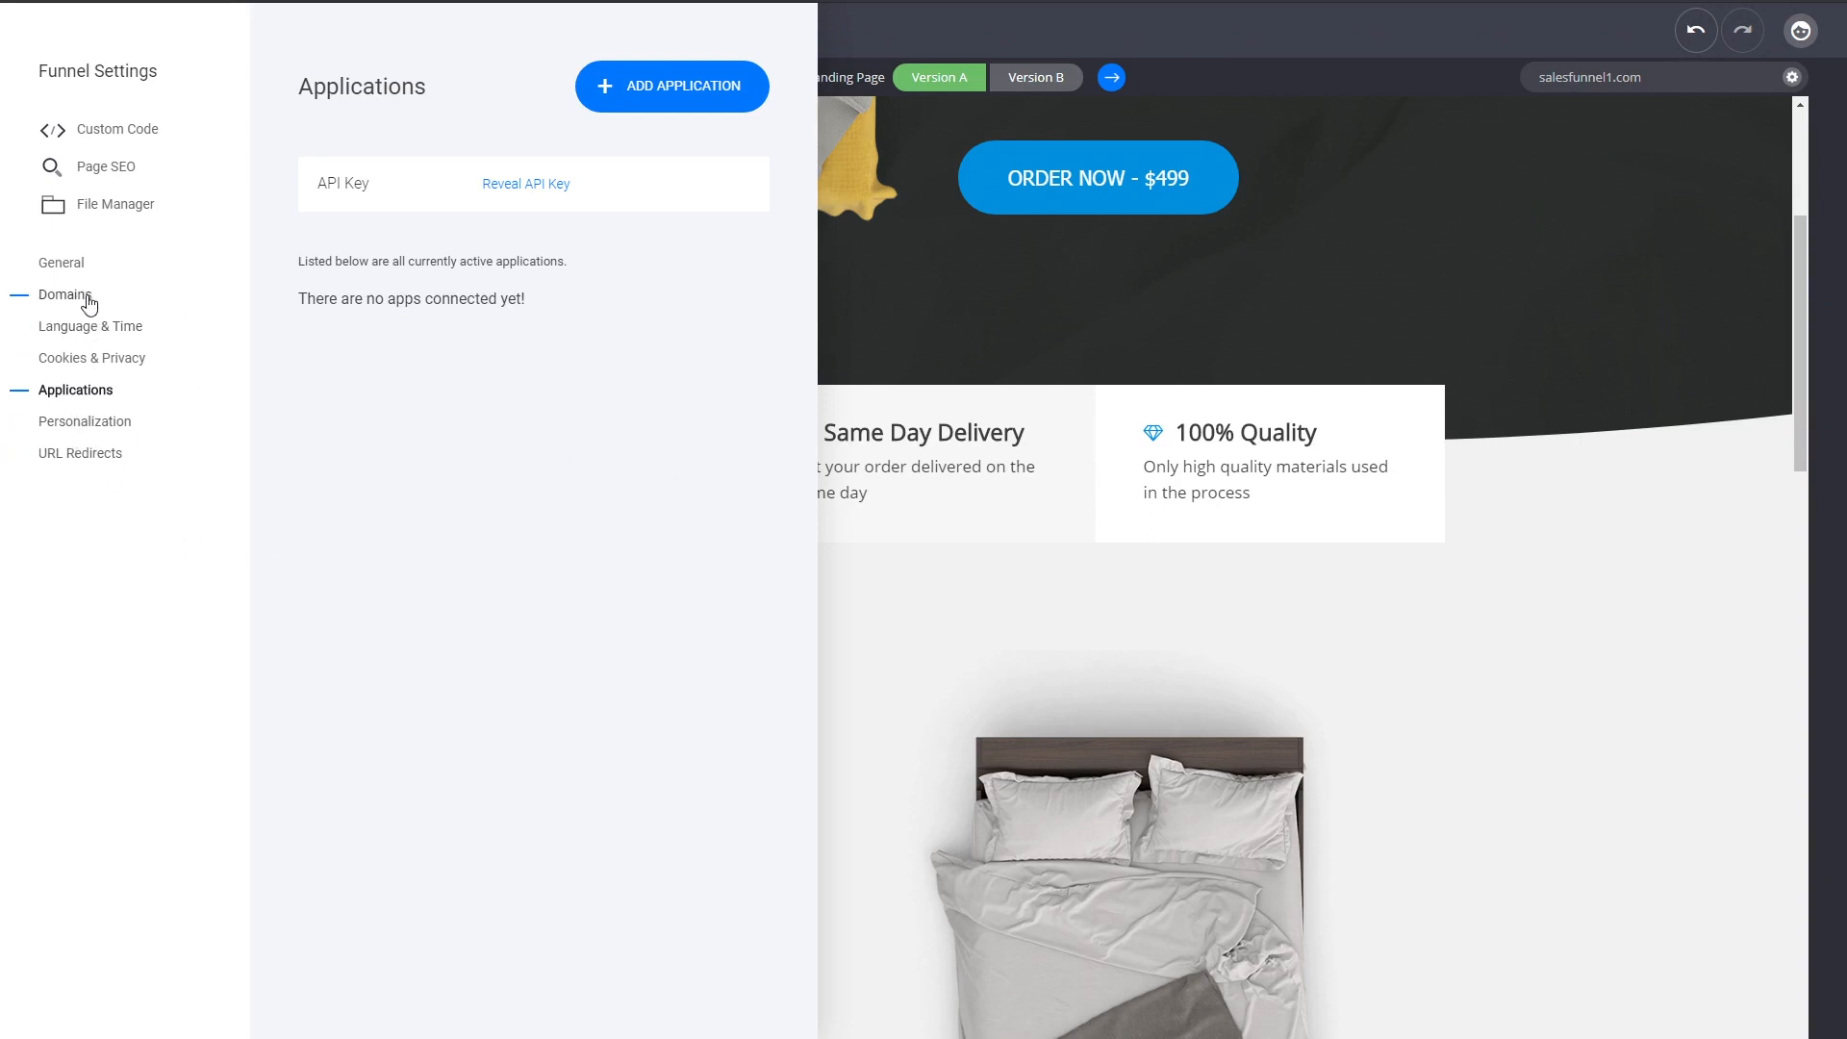
left_click(1155, 369)
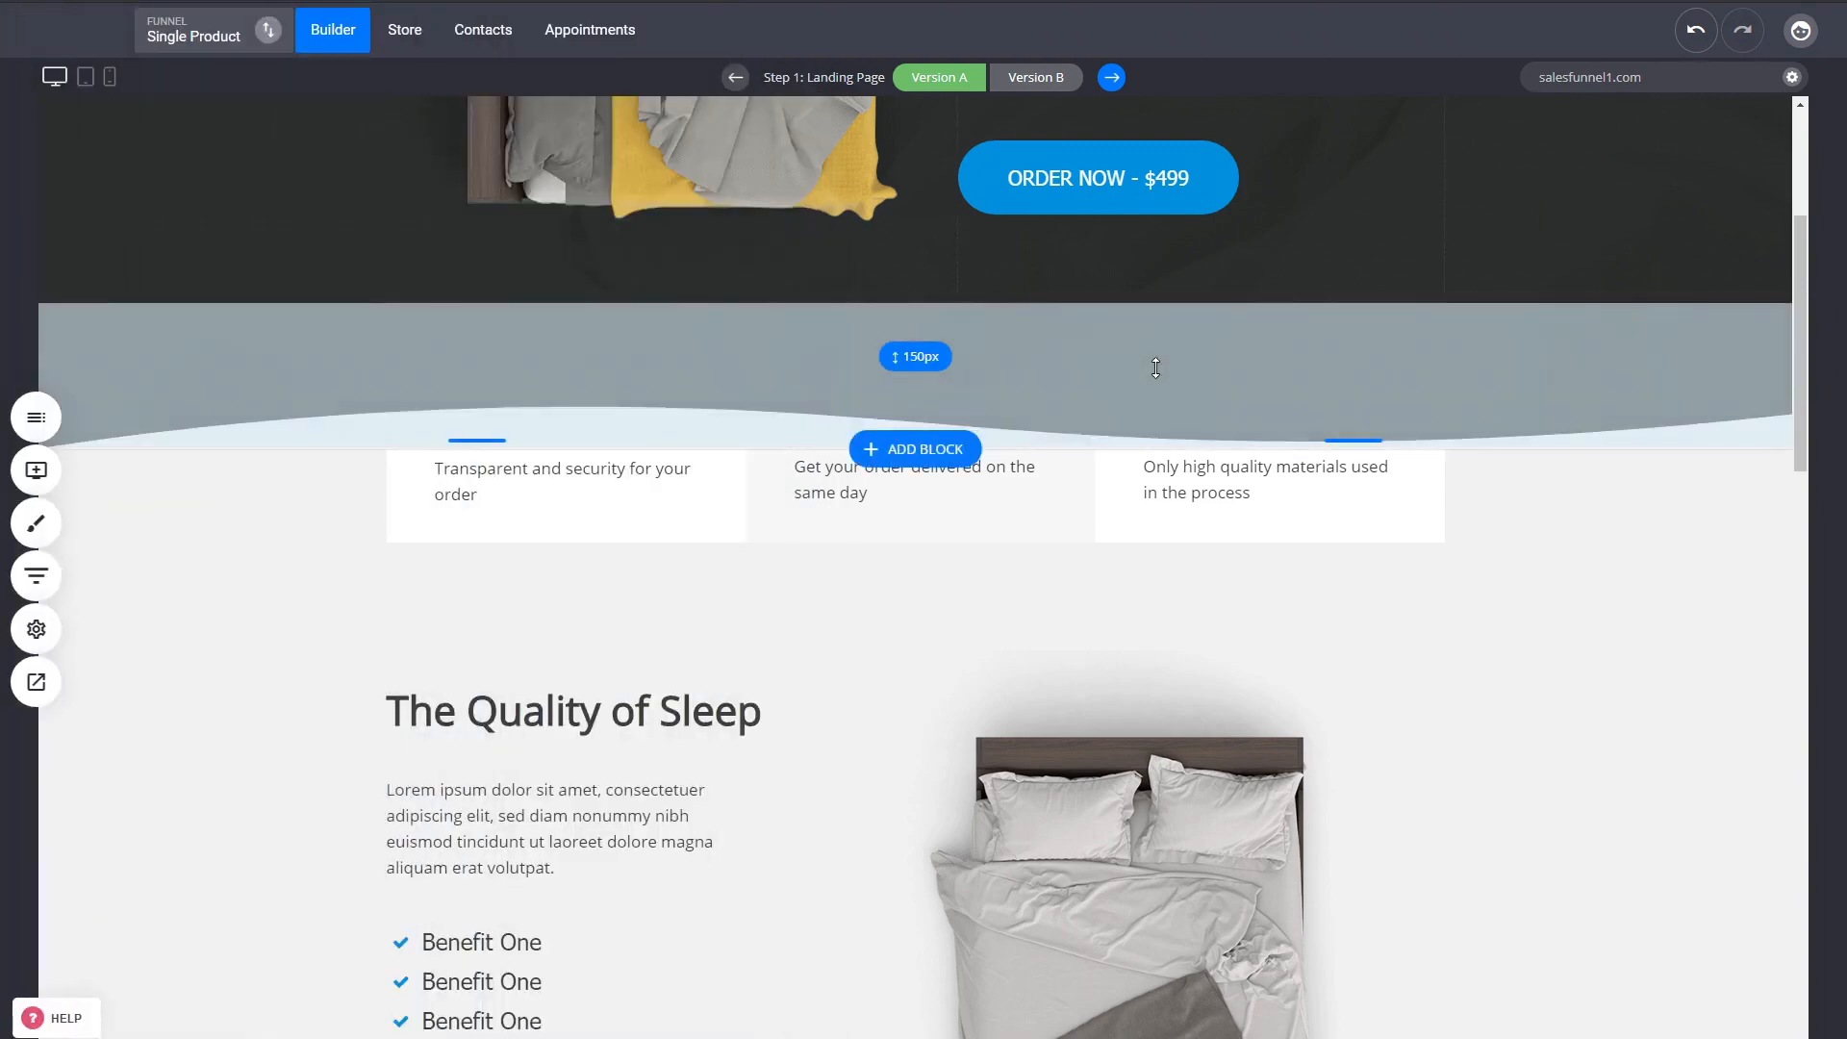
scroll(1550, 726, "up", 4)
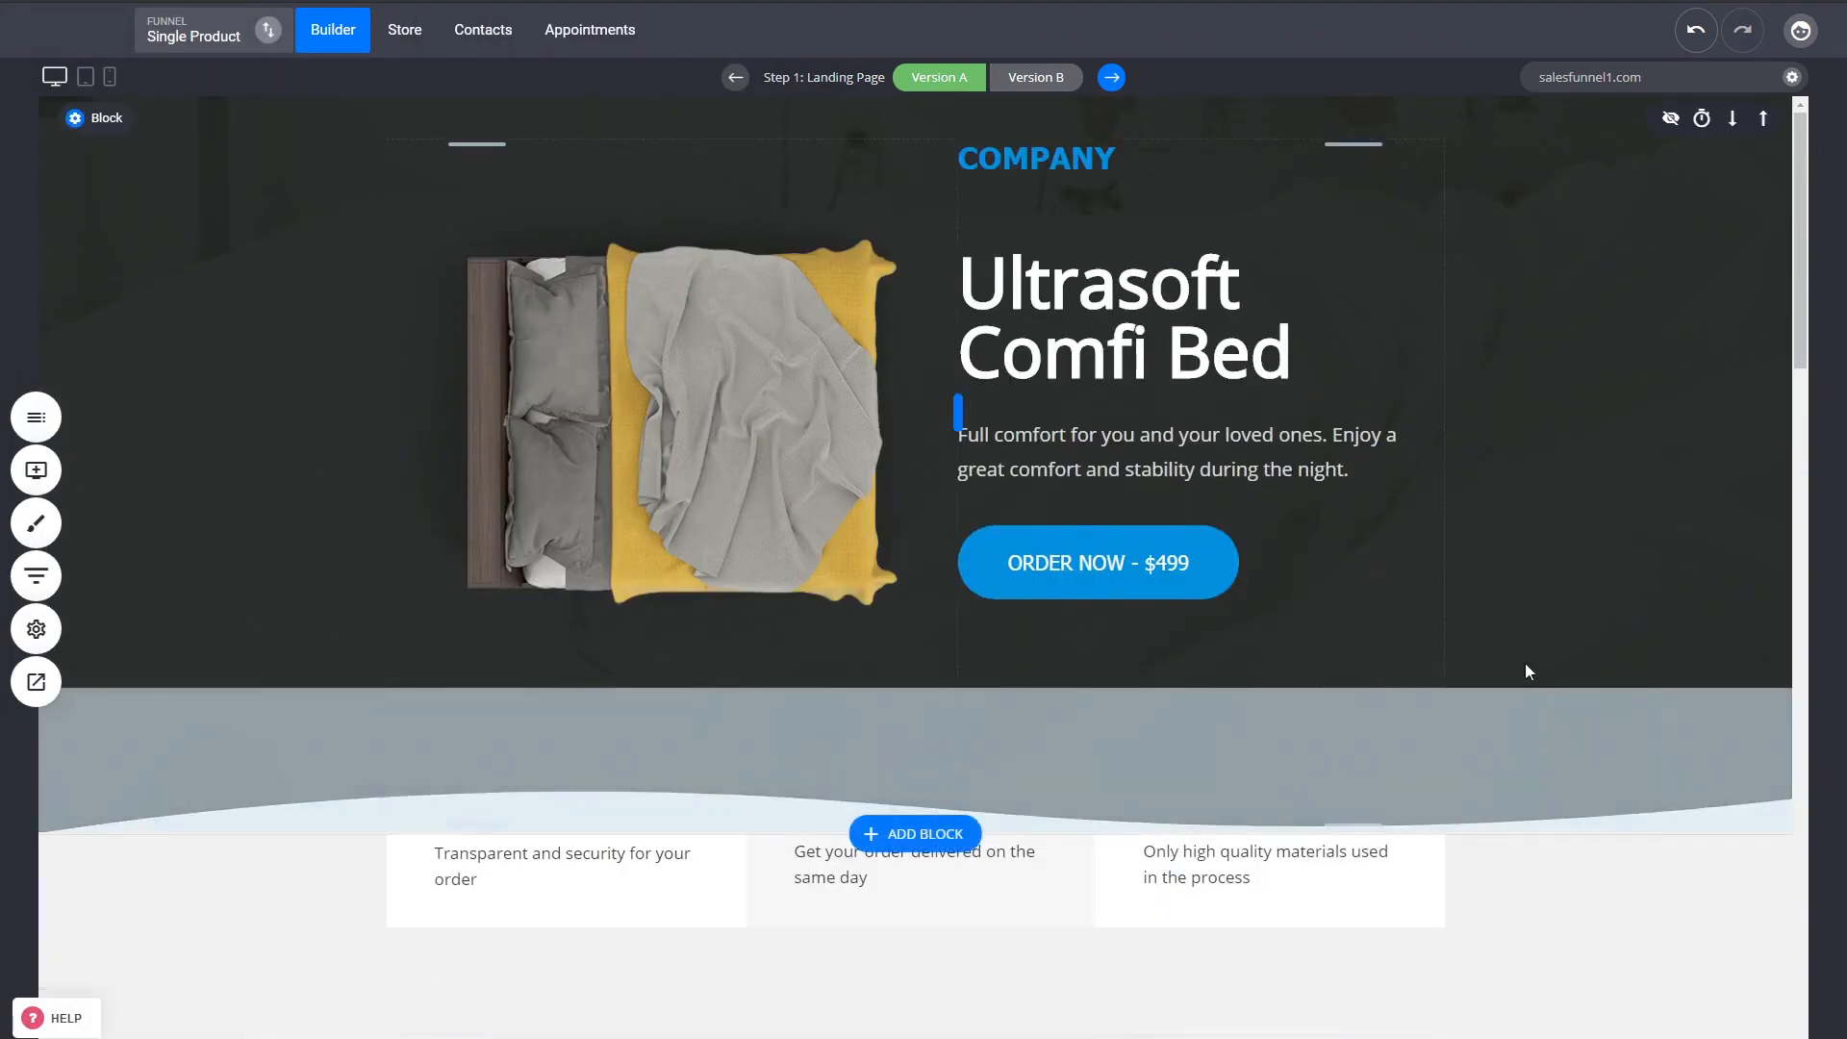